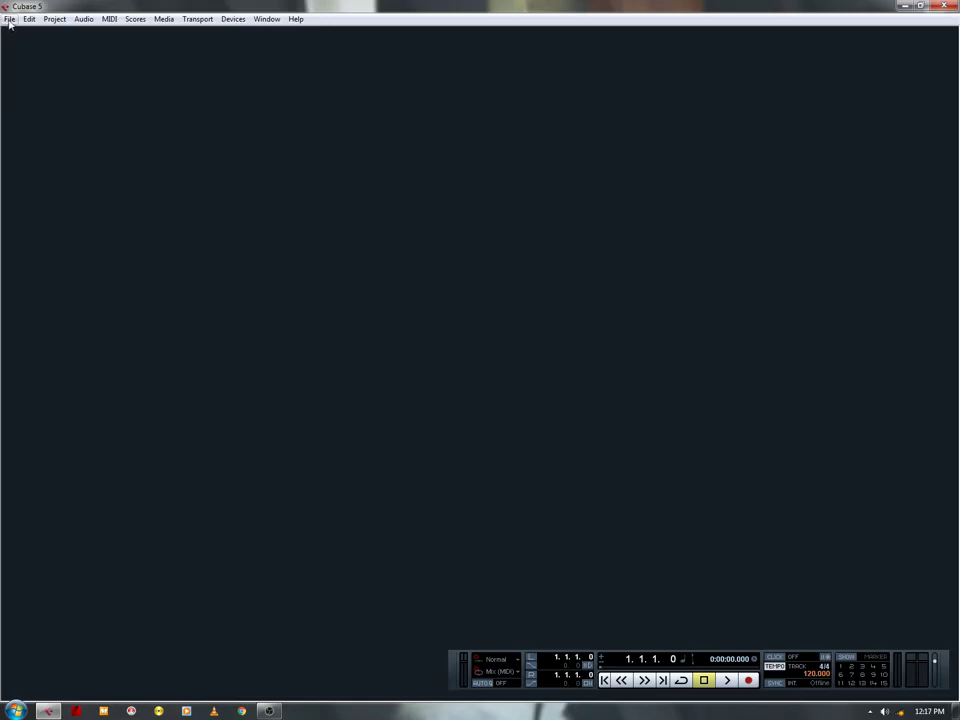
Step: Create a new empty project and accept the proposed project folder
click(9, 19)
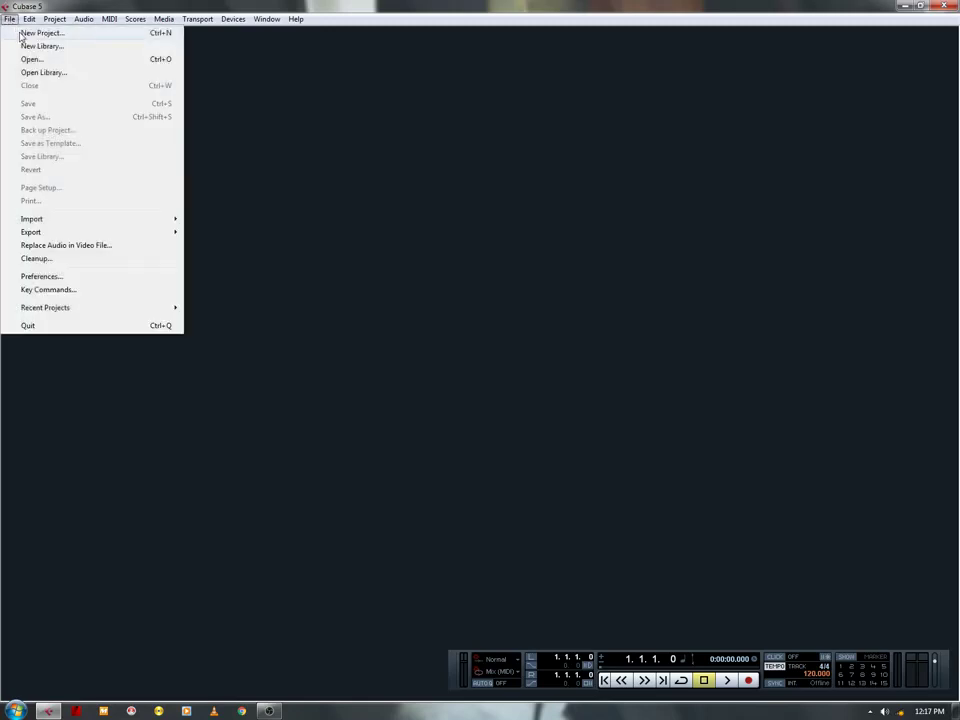
click(20, 31)
click(476, 432)
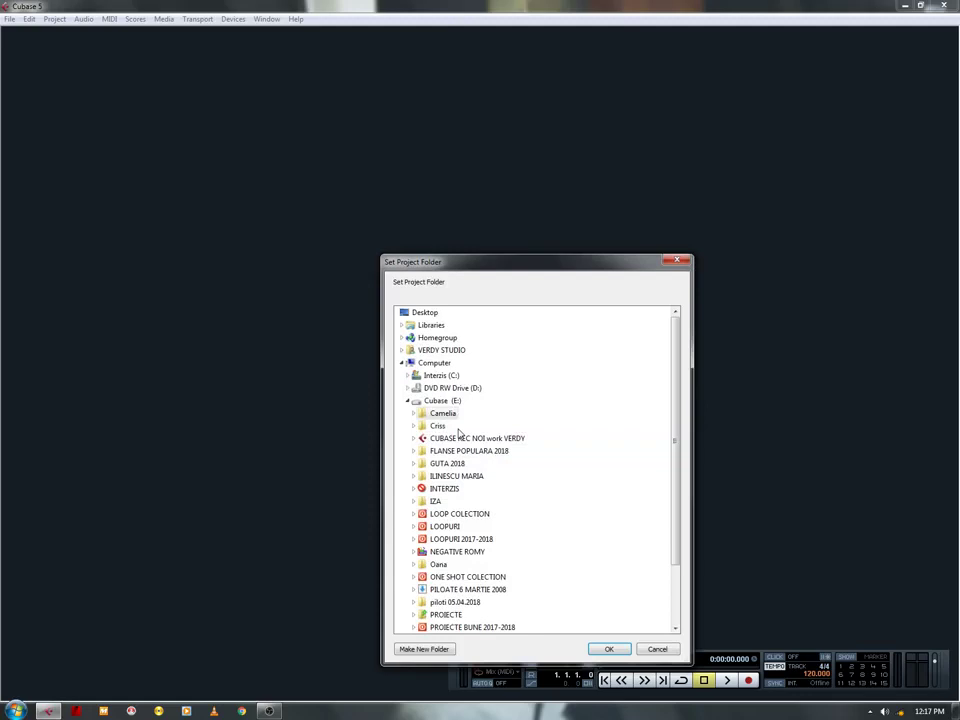
click(617, 649)
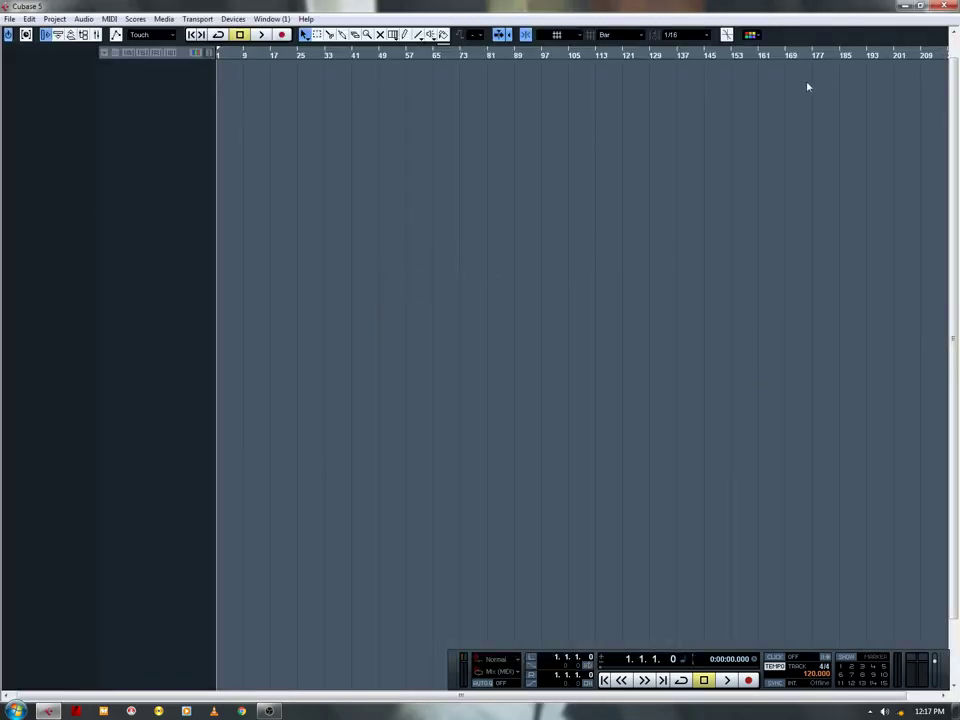
Step: Add 20 mono audio tracks to the project and turn on the track color display
right_click(185, 90)
click(200, 98)
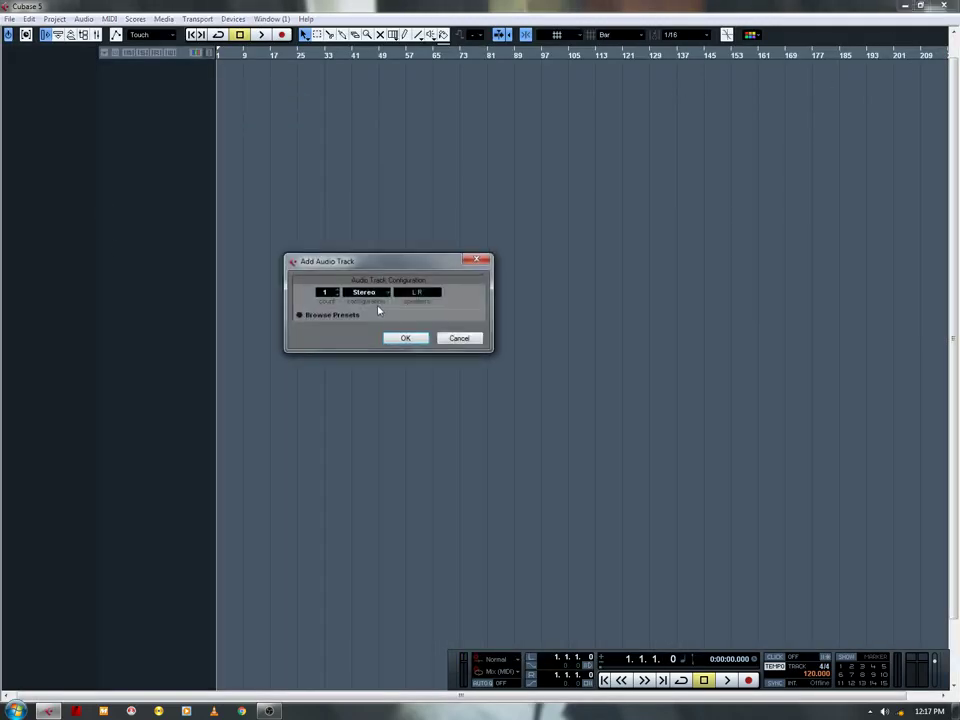
click(372, 292)
click(360, 306)
scroll(338, 292, up, 4)
scroll(340, 293, up, 2)
scroll(340, 292, up, 2)
click(405, 338)
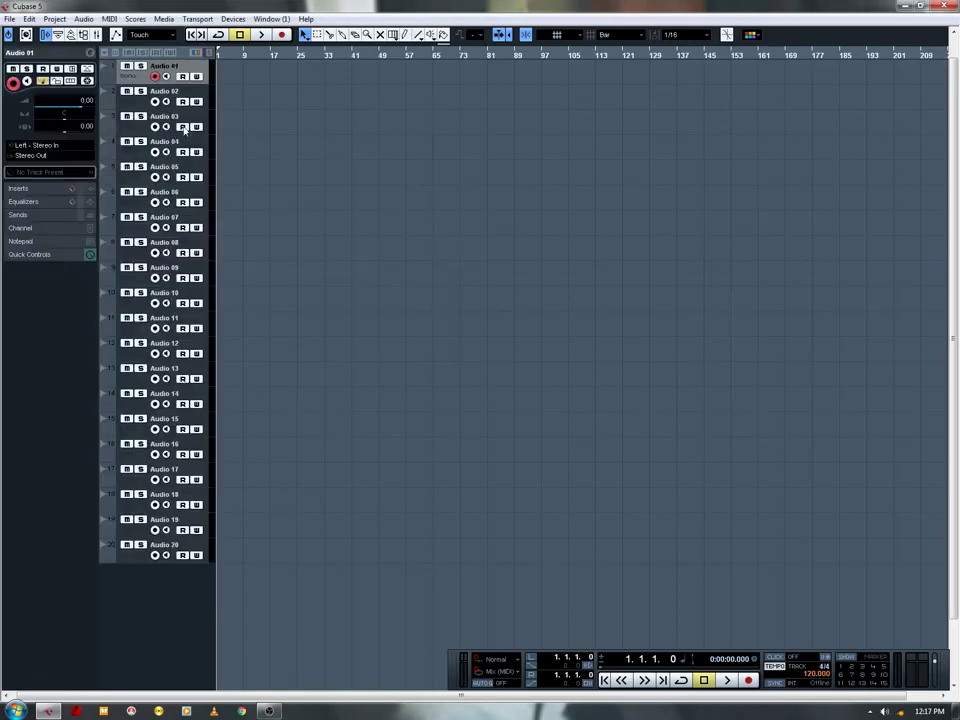
click(197, 54)
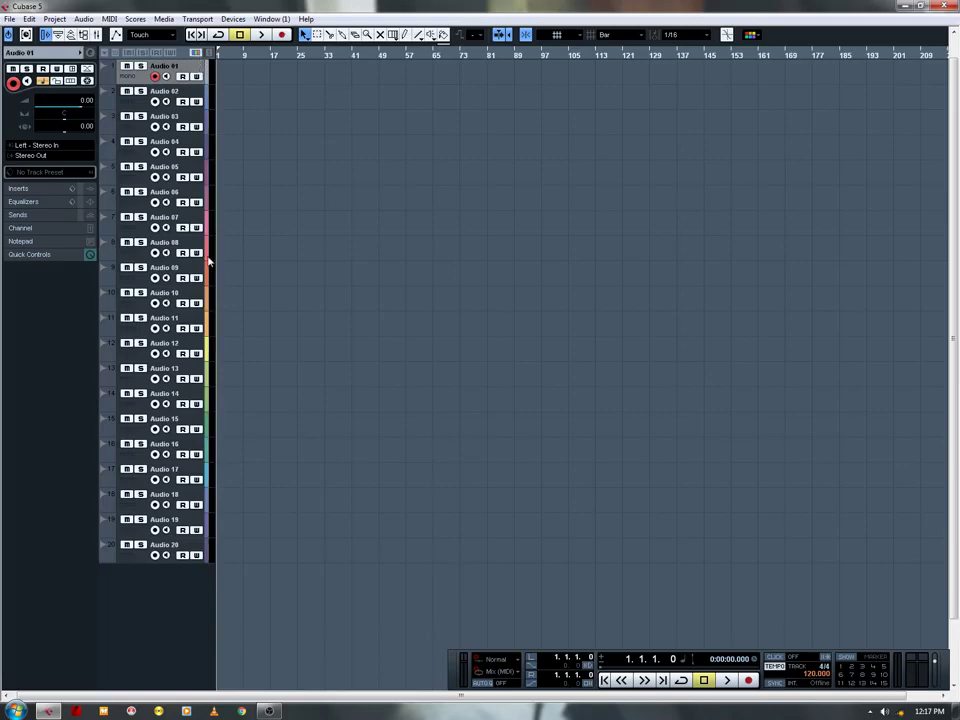
Step: Rename track Audio 01 to VOCE PRINCIPALA and track Audio 02 to VOCE REFREN
double_click(165, 66)
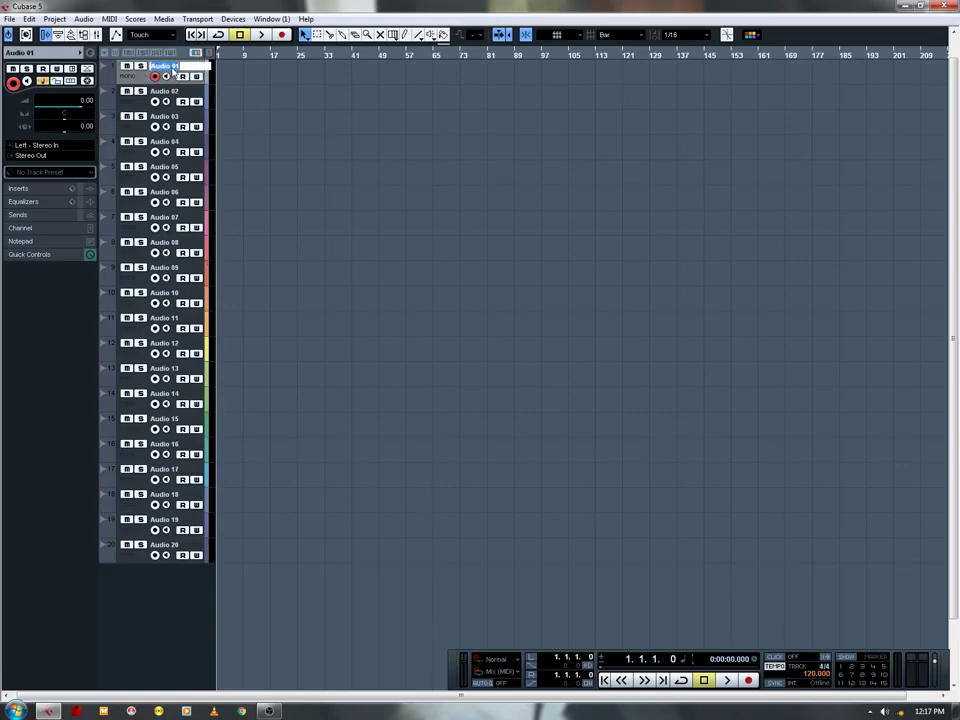
text(VOCE)
text(PRINCIPALA)
key(Return)
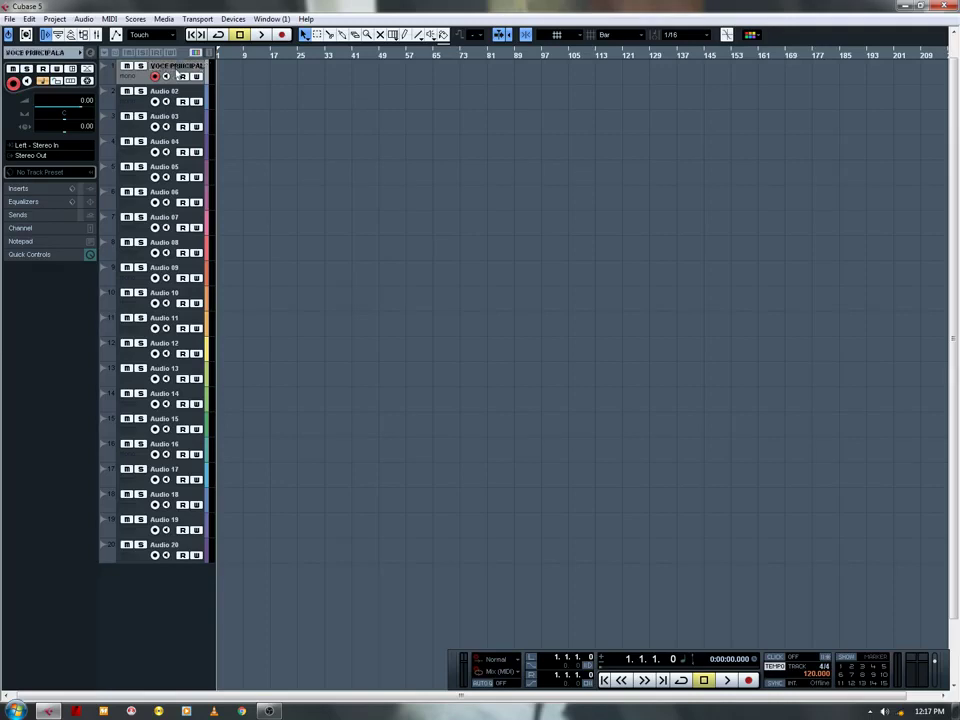
double_click(164, 91)
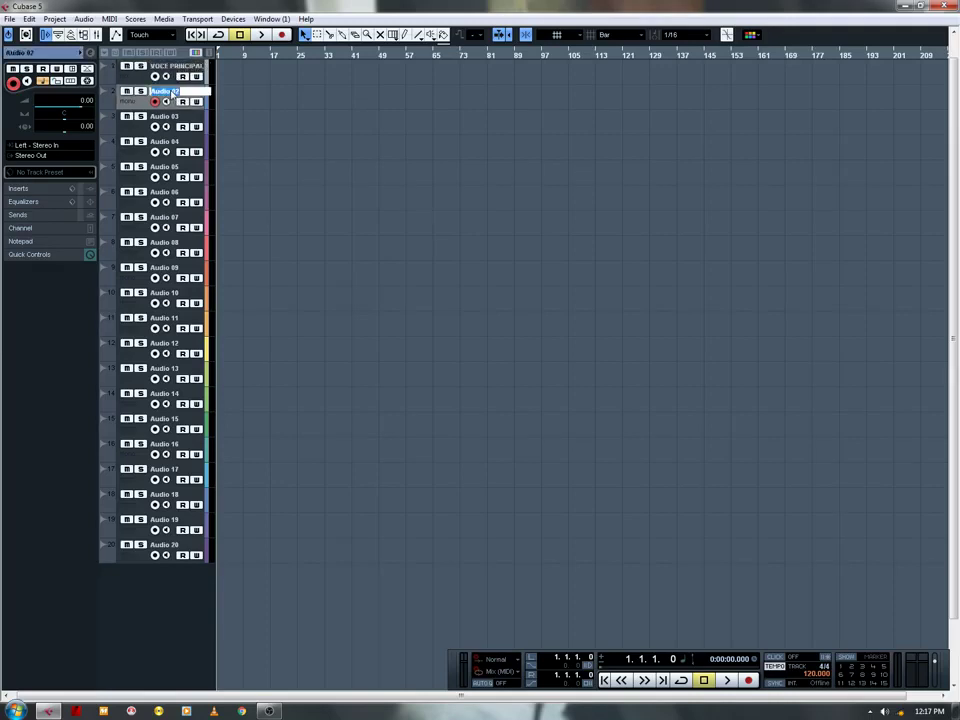
text(VOCE REFREN)
key(Return)
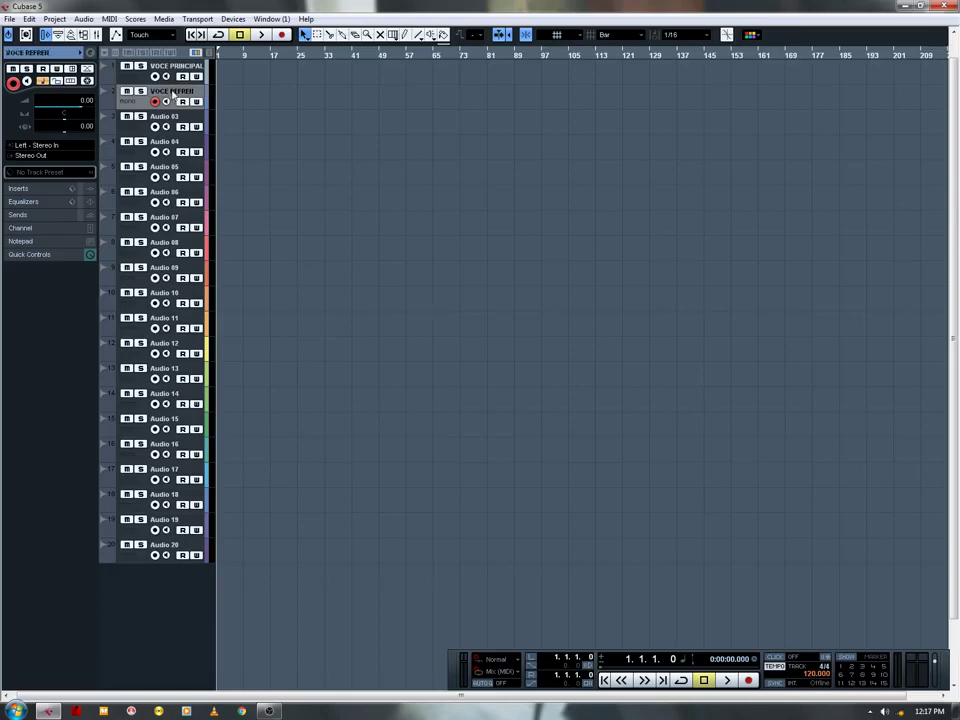
Step: Rename track Audio 03 to VOCE INTERVENTIE and track Audio 04 to VOCE TERTA
double_click(164, 117)
text(VOCE)
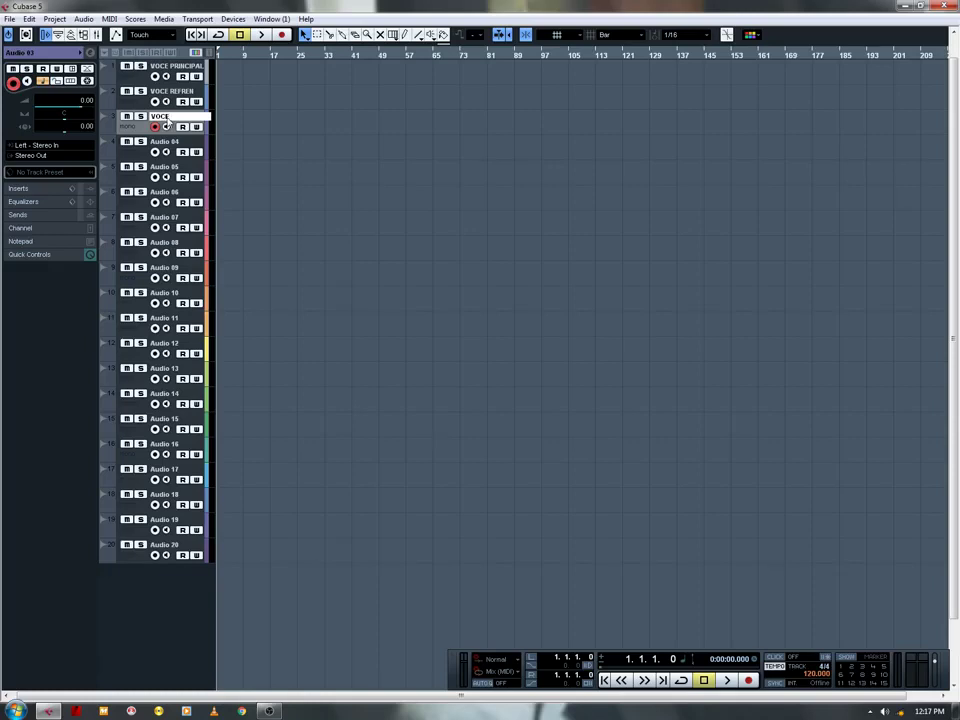
text( INTERVENTI)
key(Return)
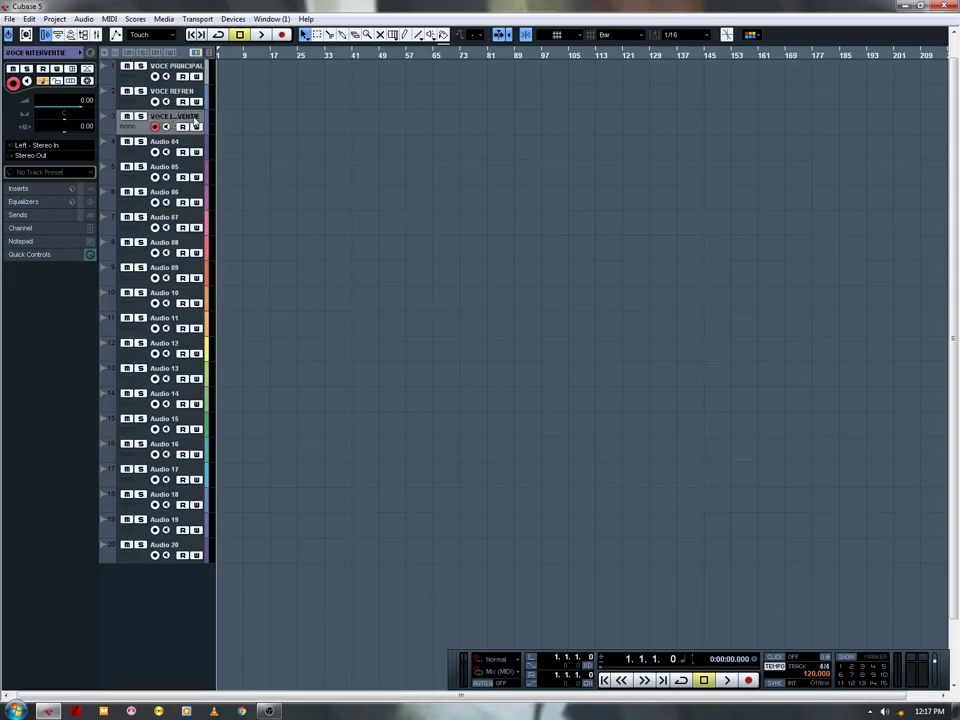
double_click(175, 142)
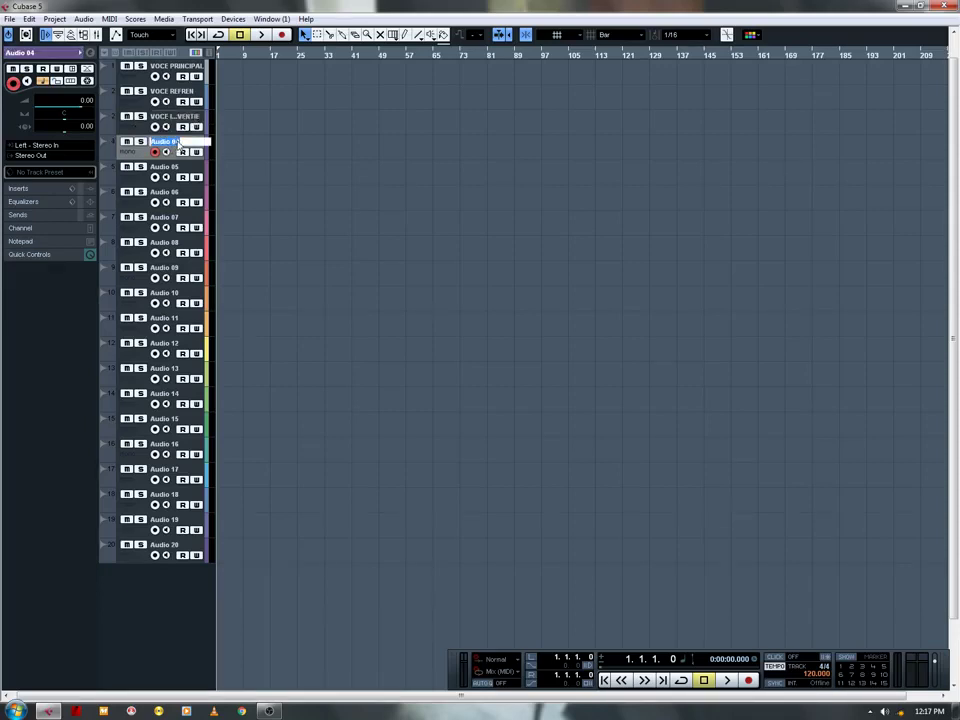
text(VOCE TERTA)
key(Return)
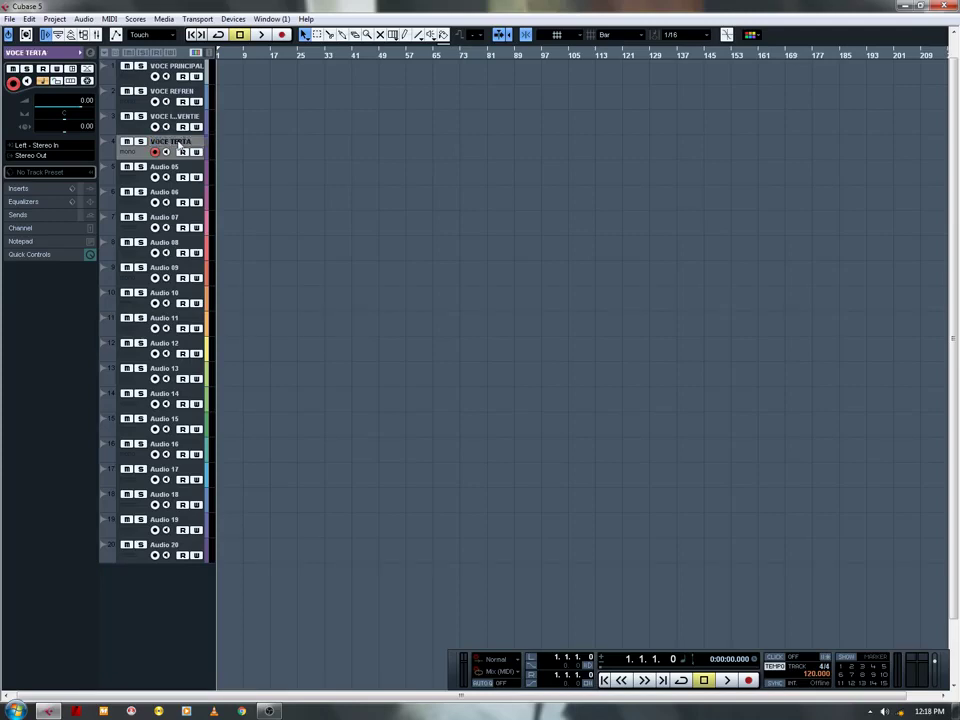
Step: Rename tracks Audio 05 and Audio 06 both to MONITOR VOCE
double_click(165, 167)
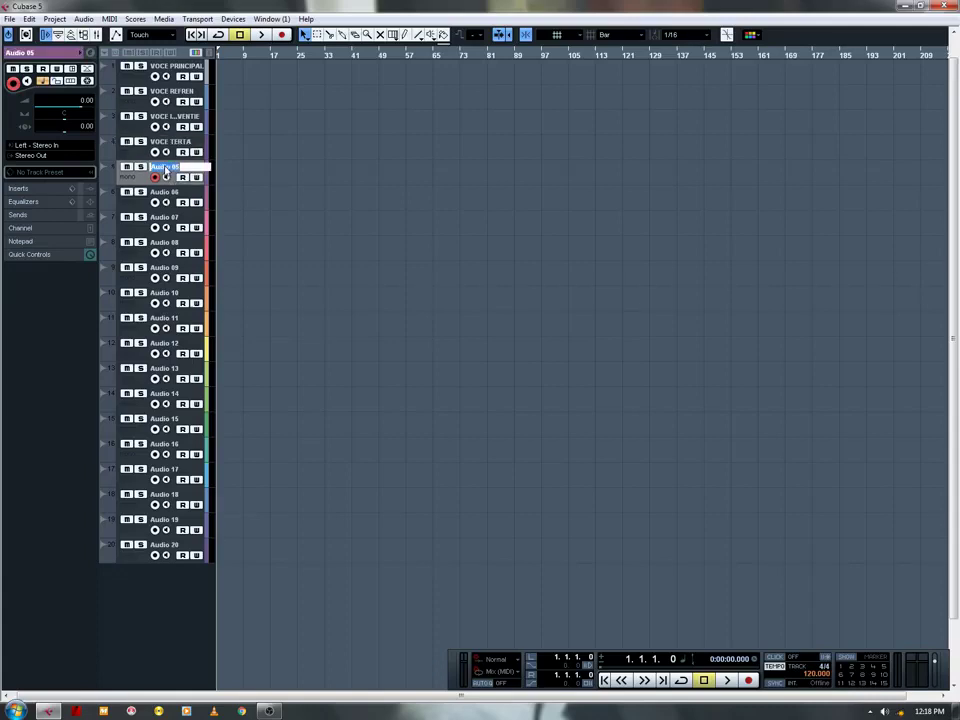
text(MONITOR VOCE)
key(Return)
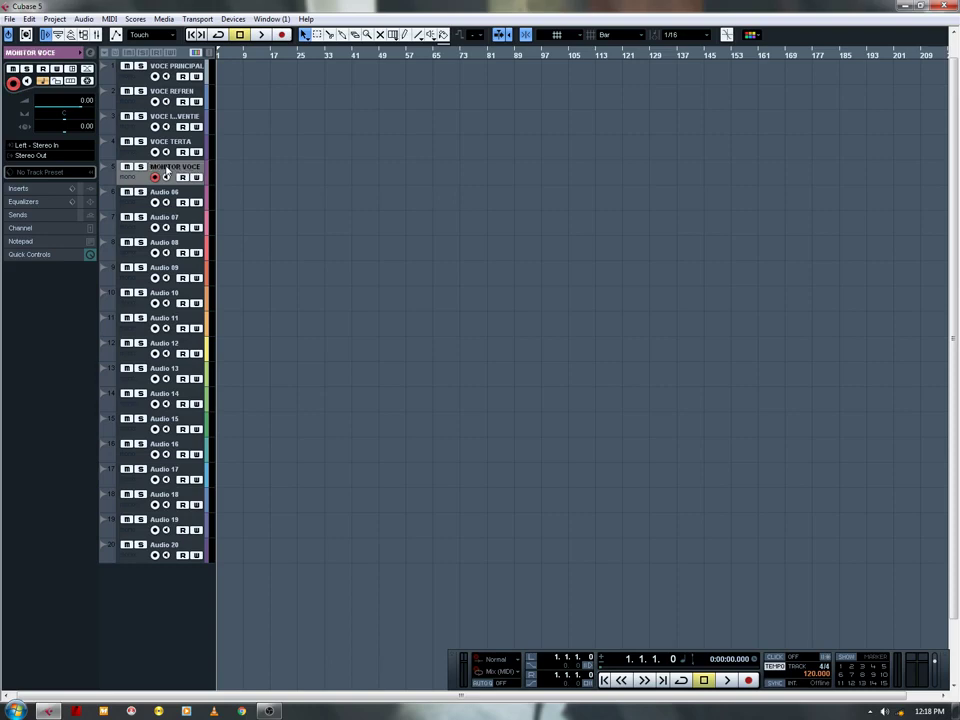
double_click(170, 192)
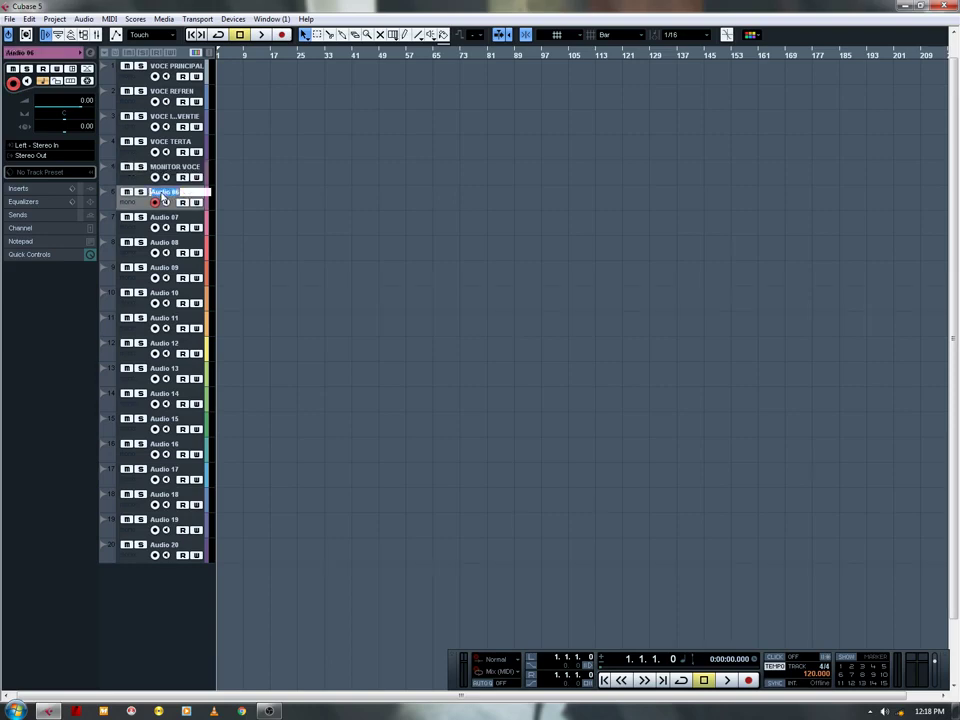
text(MONITOR VOCE)
key(Return)
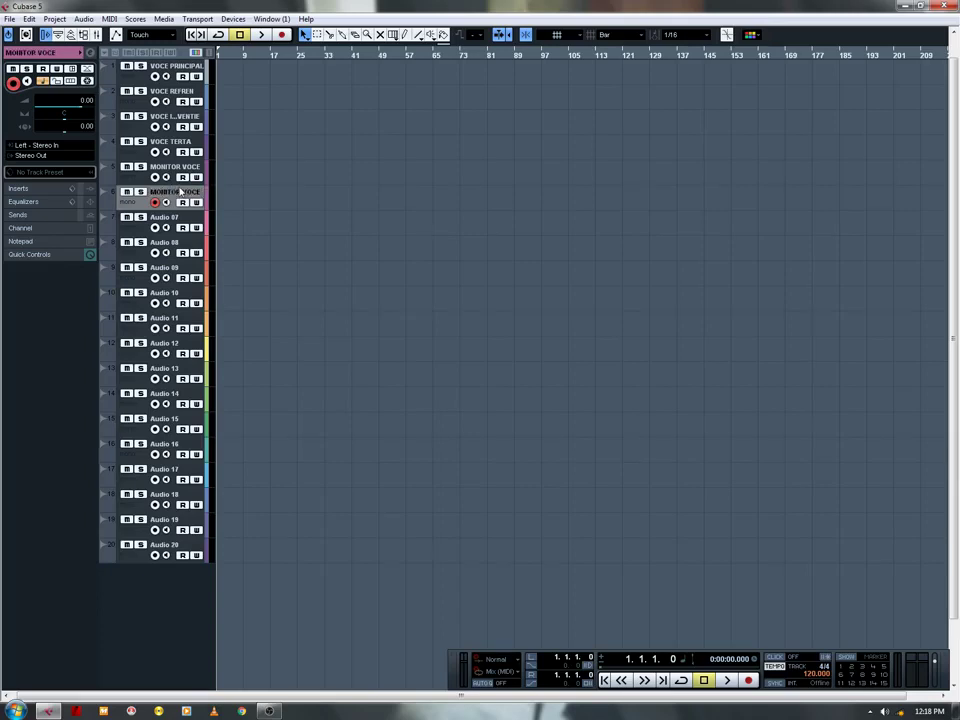
Step: Set the two MONITOR VOCE tracks and the VOCE TERTA track to the green Color 7
click(206, 198)
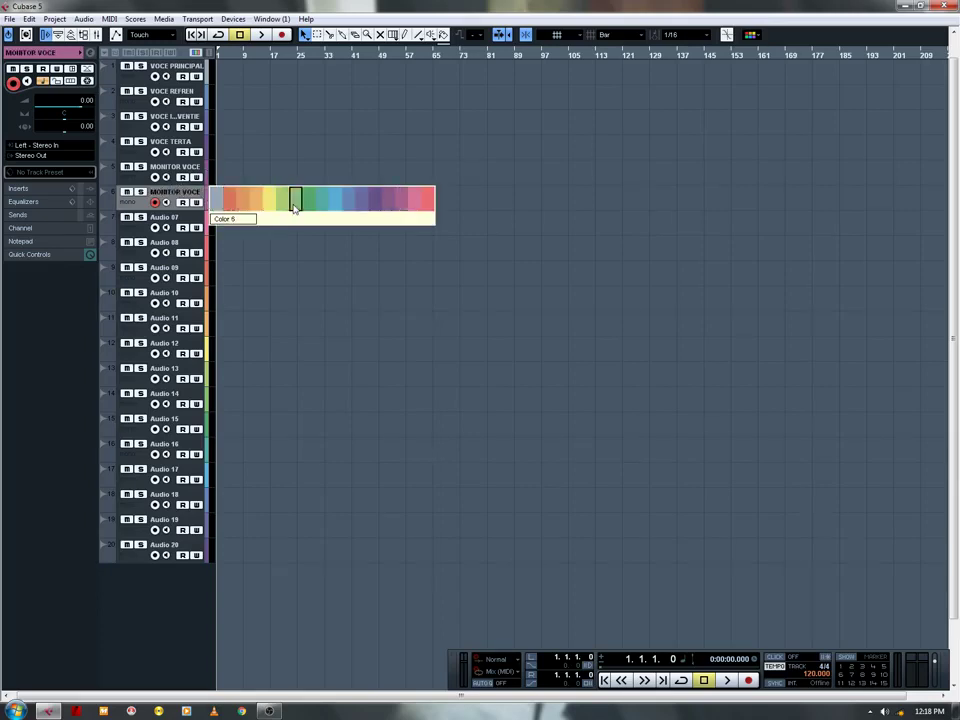
click(309, 199)
click(206, 174)
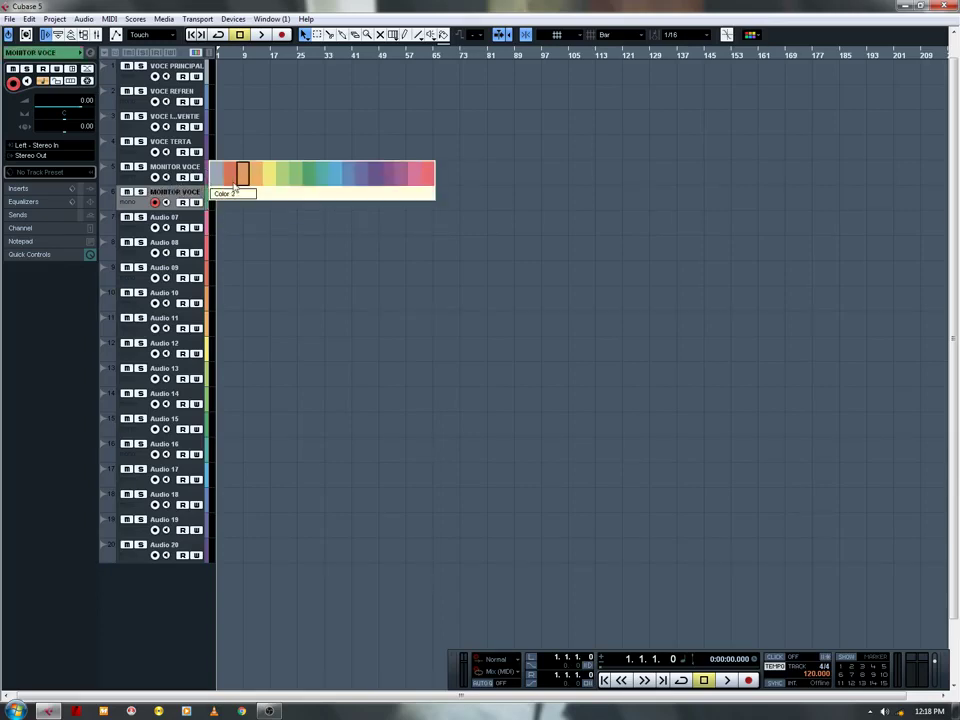
click(309, 175)
click(206, 149)
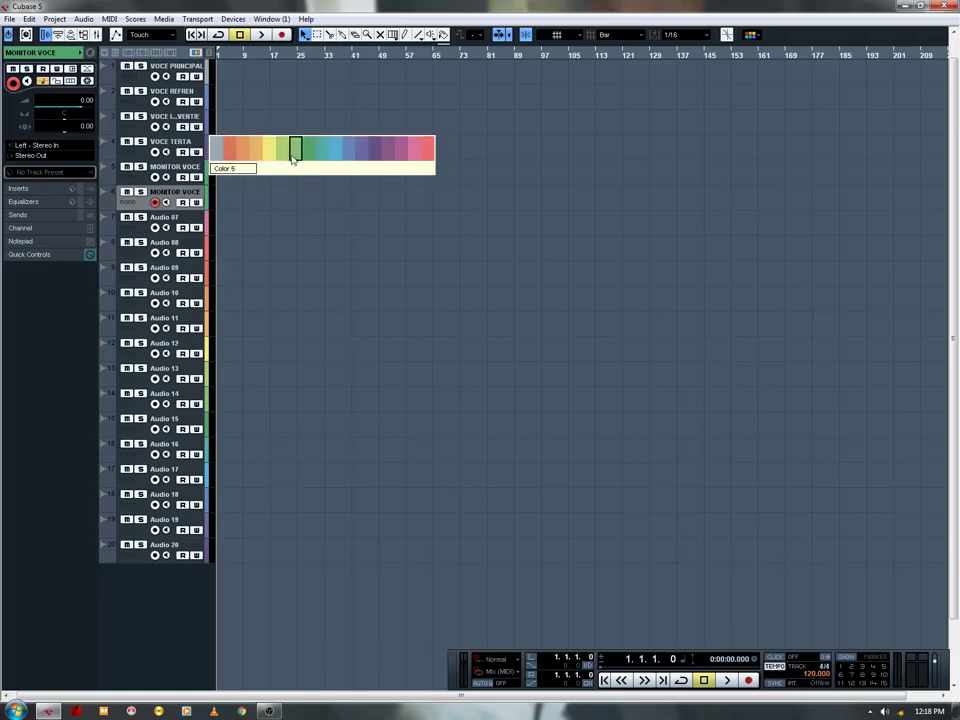
click(309, 150)
Step: Set the VOCE INTERVENTIE, VOCE REFREN and VOCE PRINCIPALA tracks to the green Color 7
click(206, 124)
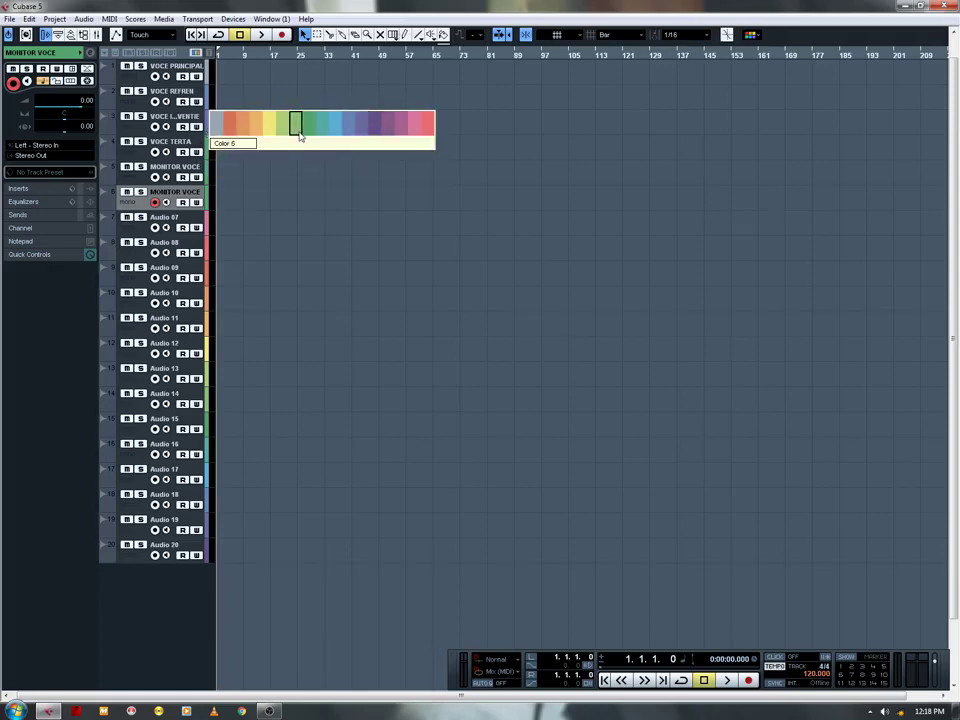
click(298, 130)
click(208, 124)
click(302, 129)
click(211, 92)
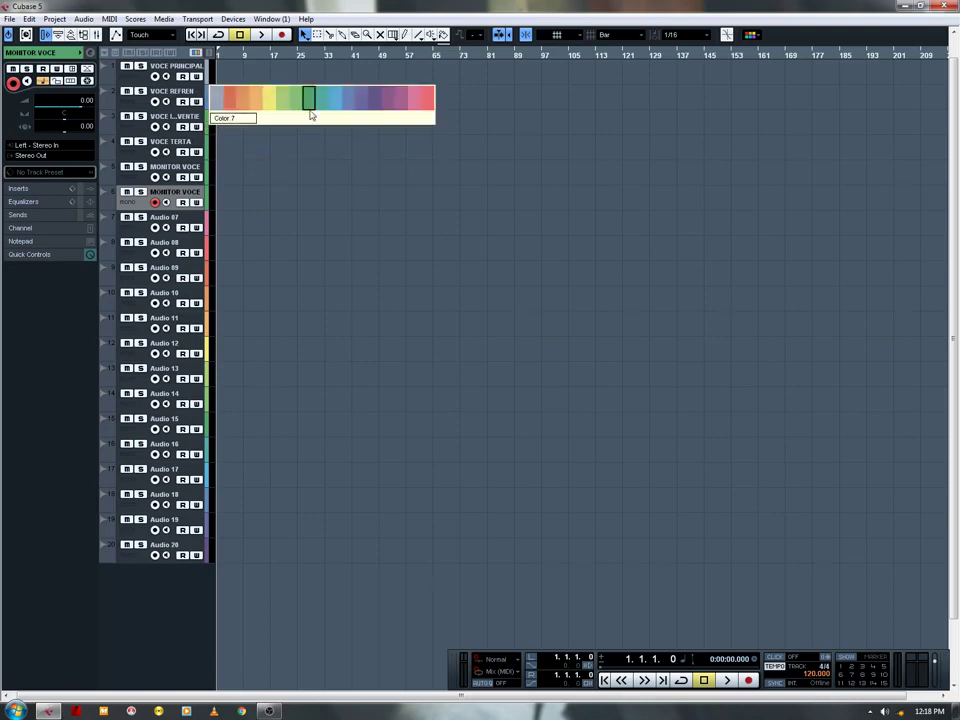
click(309, 98)
click(212, 80)
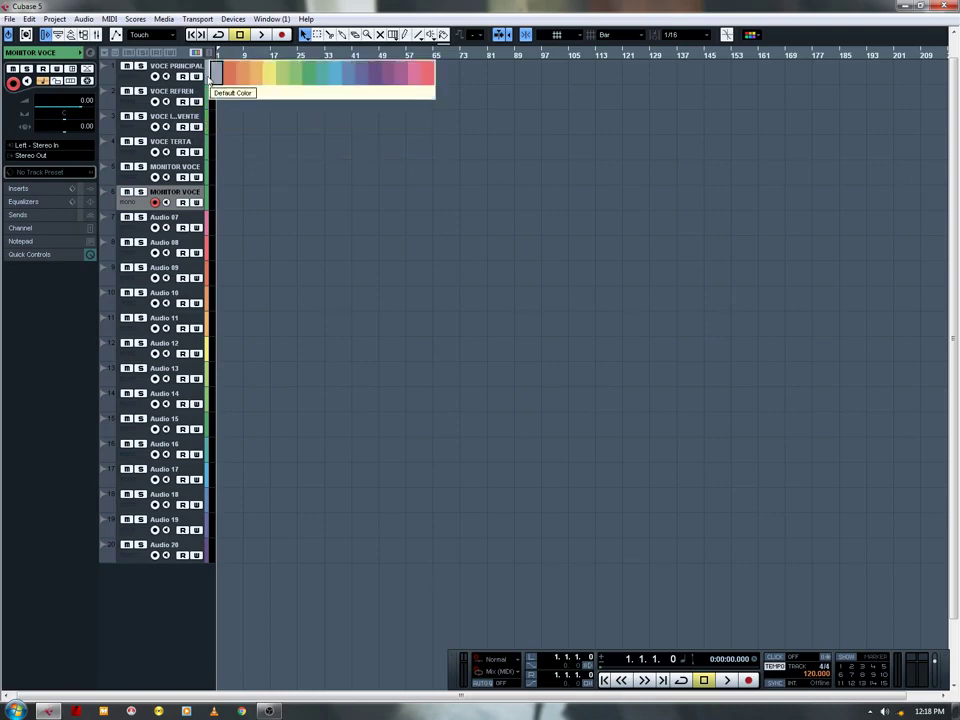
click(305, 88)
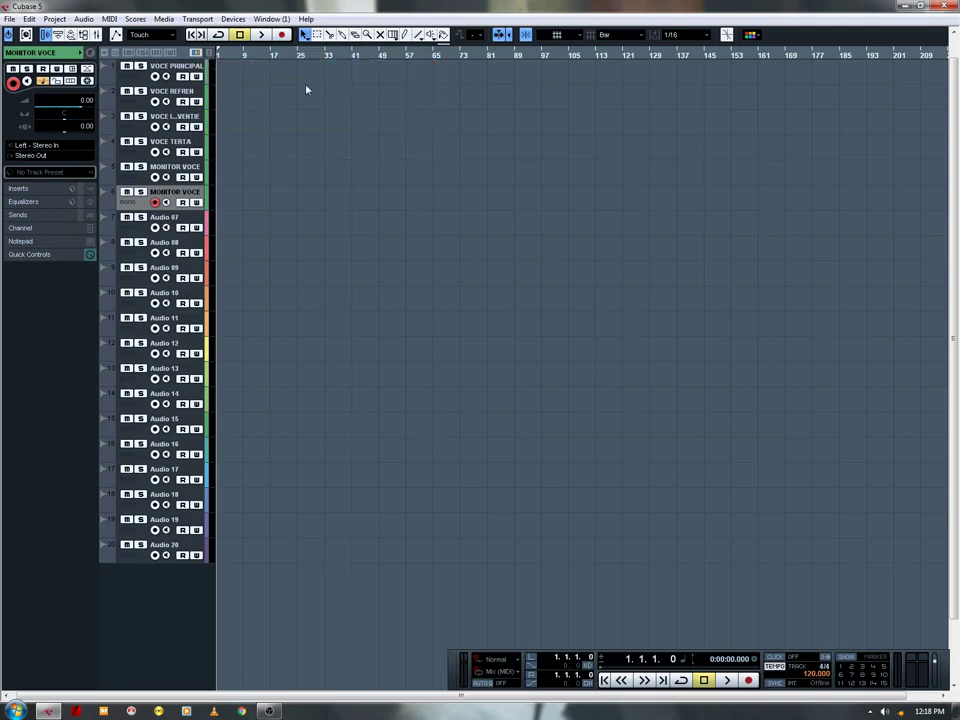
Step: Rename track Audio 07 to TOBA MARE and track Audio 08 to PREMIER
click(141, 232)
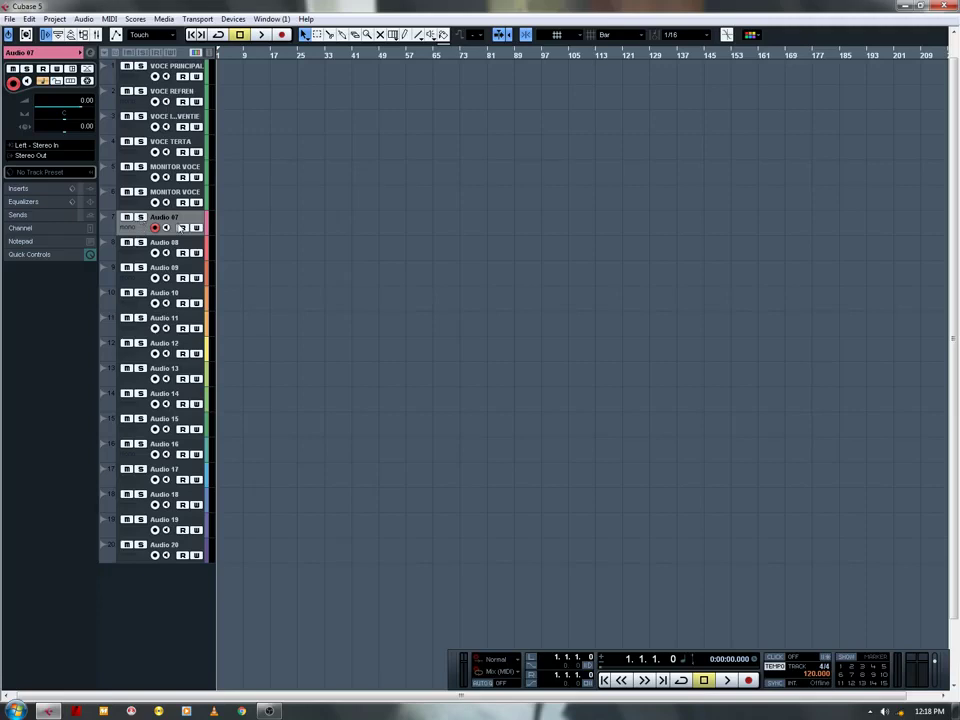
double_click(170, 218)
text(TOBA MARE)
key(Return)
double_click(166, 243)
text(PREMIER)
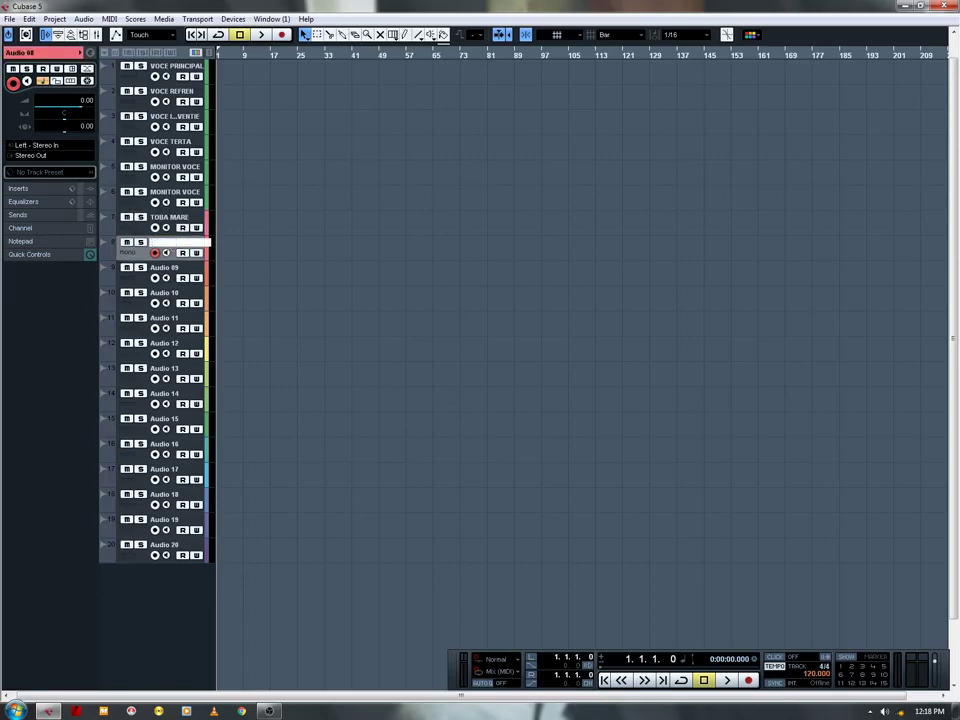
key(Return)
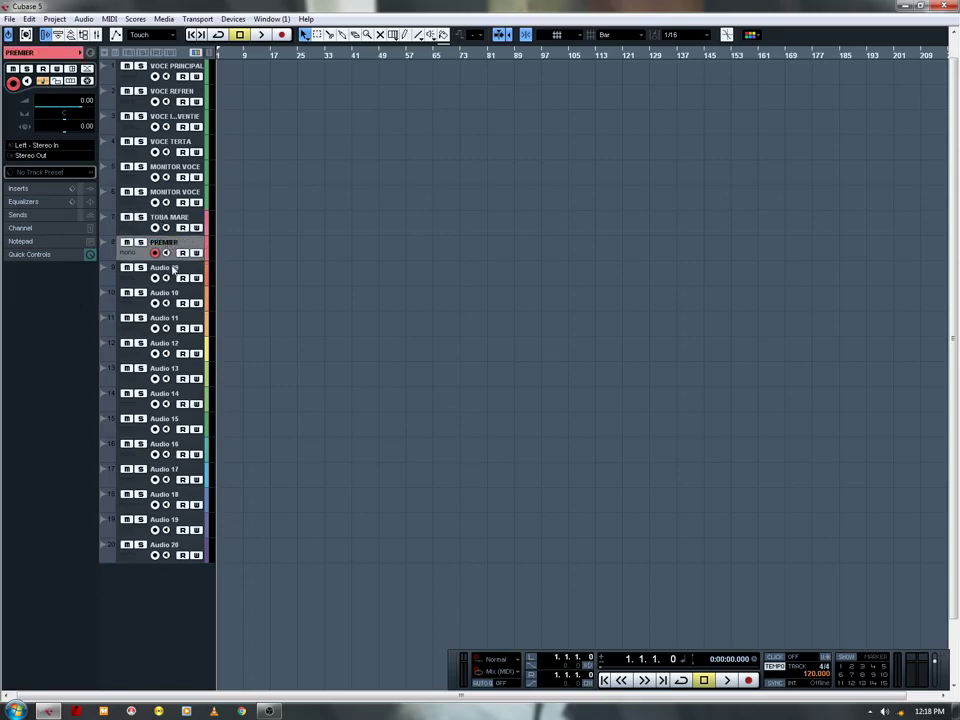
Step: Rename track Audio 09 to LOOP and track Audio 10 to TARABANA
double_click(166, 268)
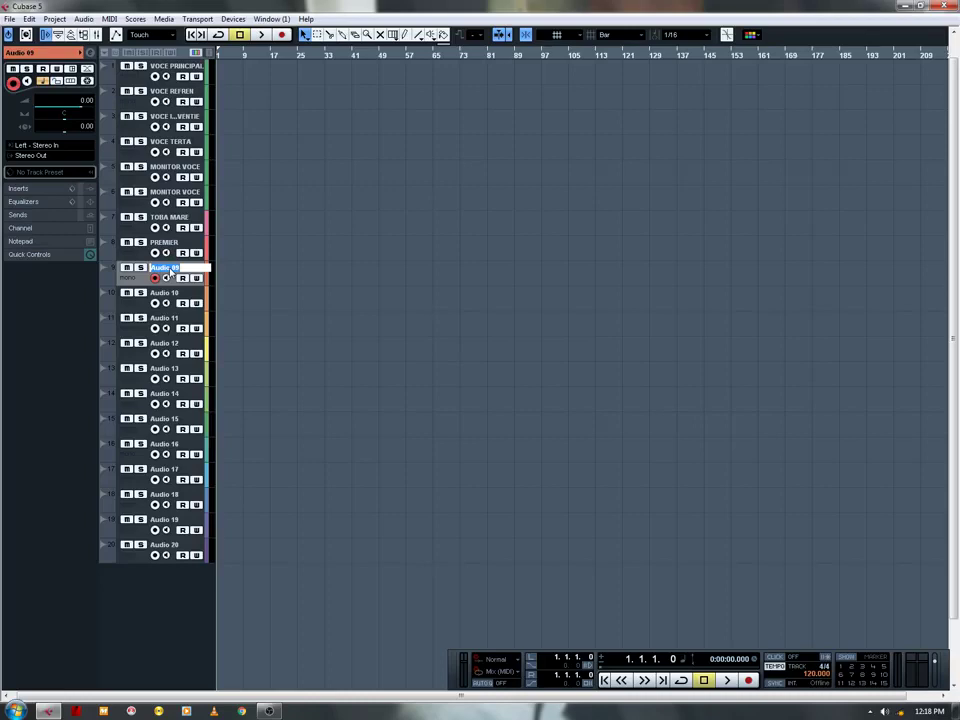
text(LOOP)
key(Return)
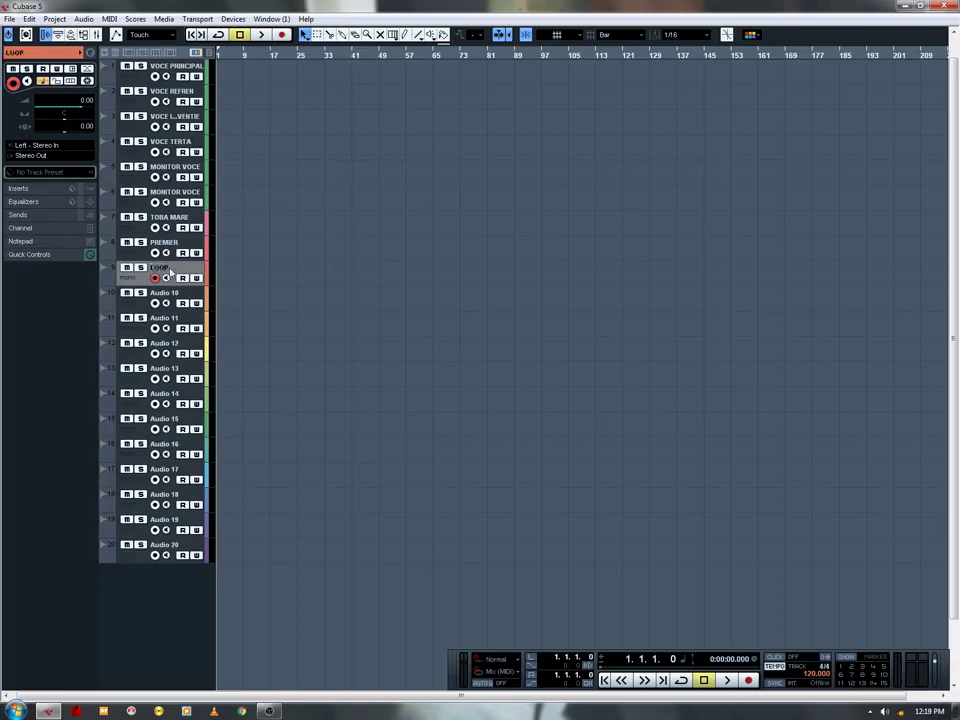
double_click(172, 294)
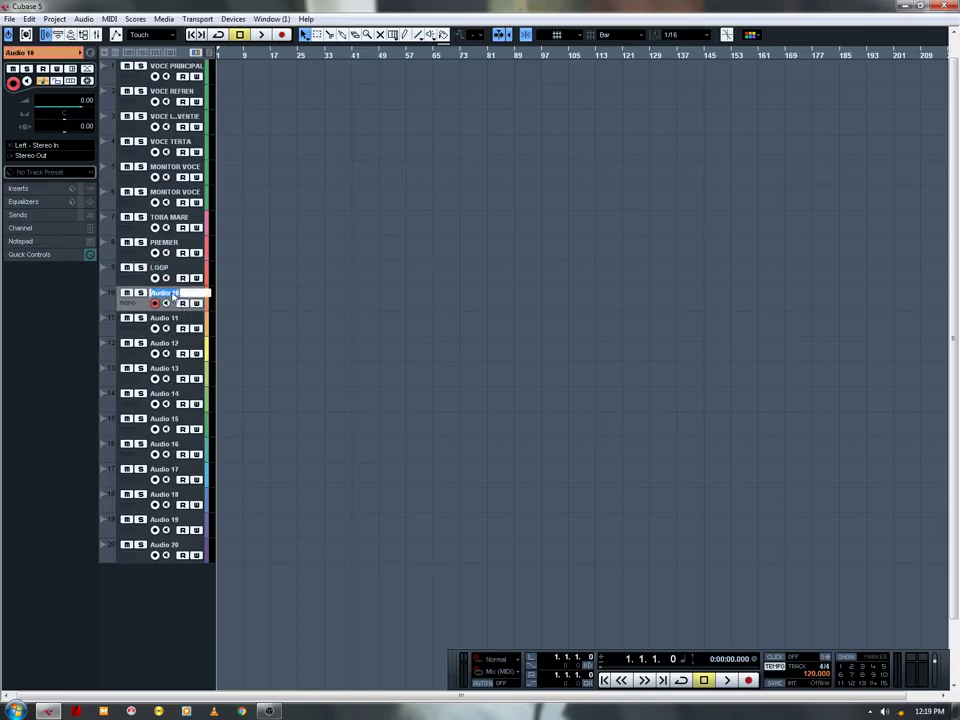
text(TARABANA)
key(Return)
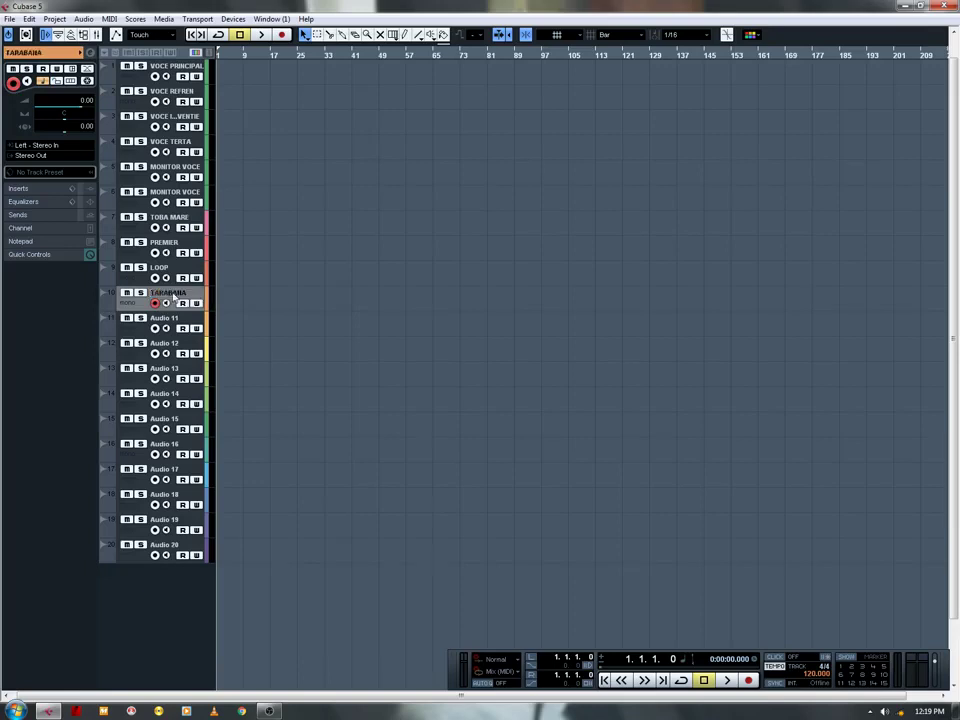
Step: Rename track Audio 11 to FX and track Audio 12 to FIR TRECERE
double_click(155, 319)
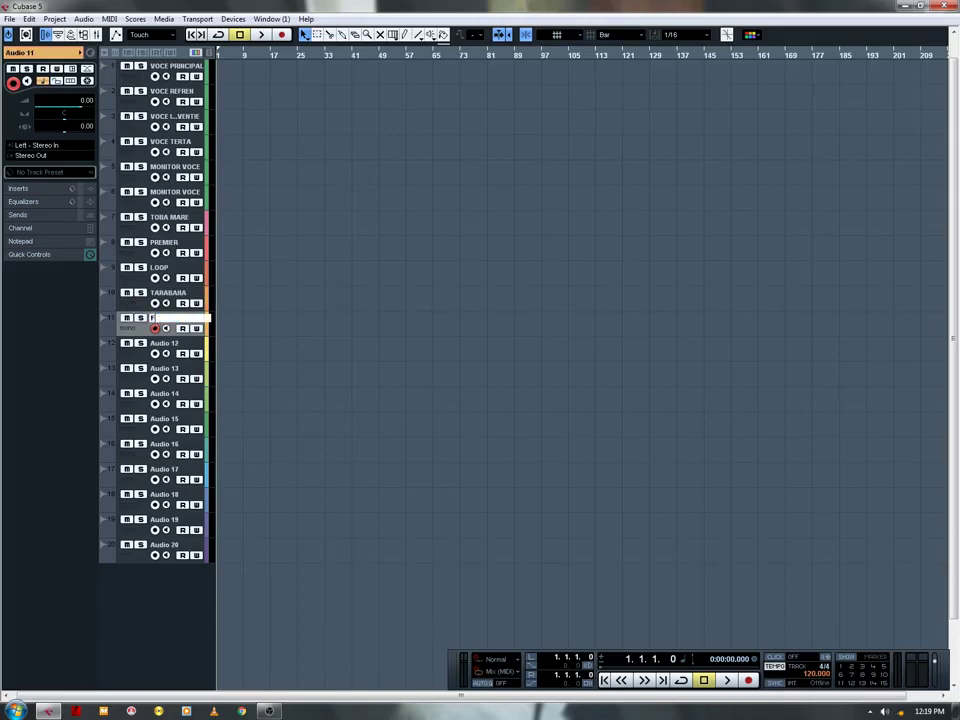
text(FX)
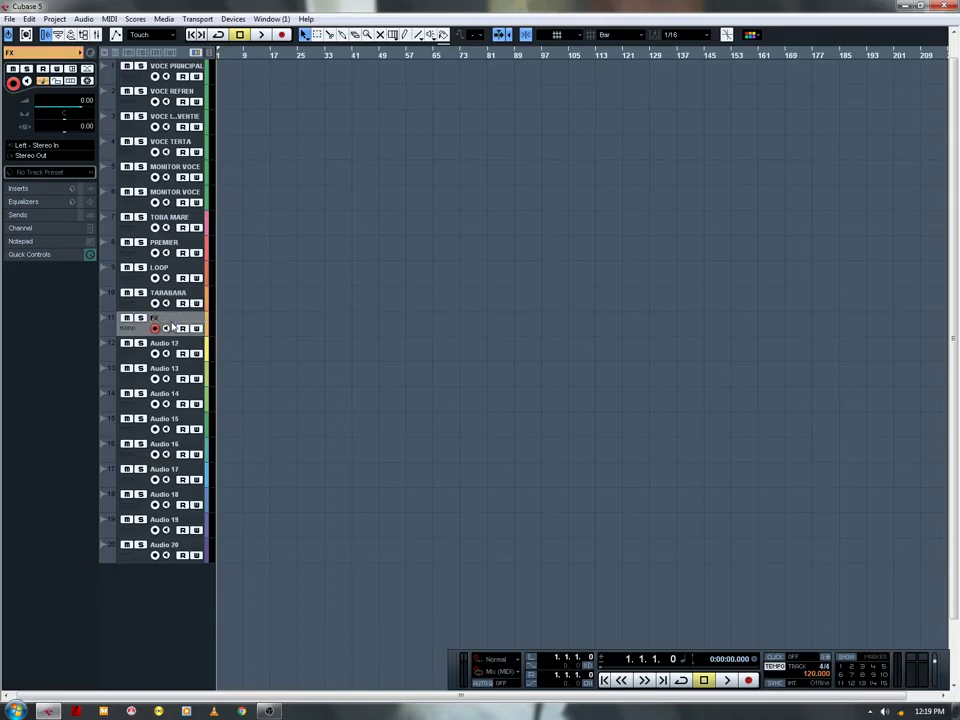
double_click(171, 346)
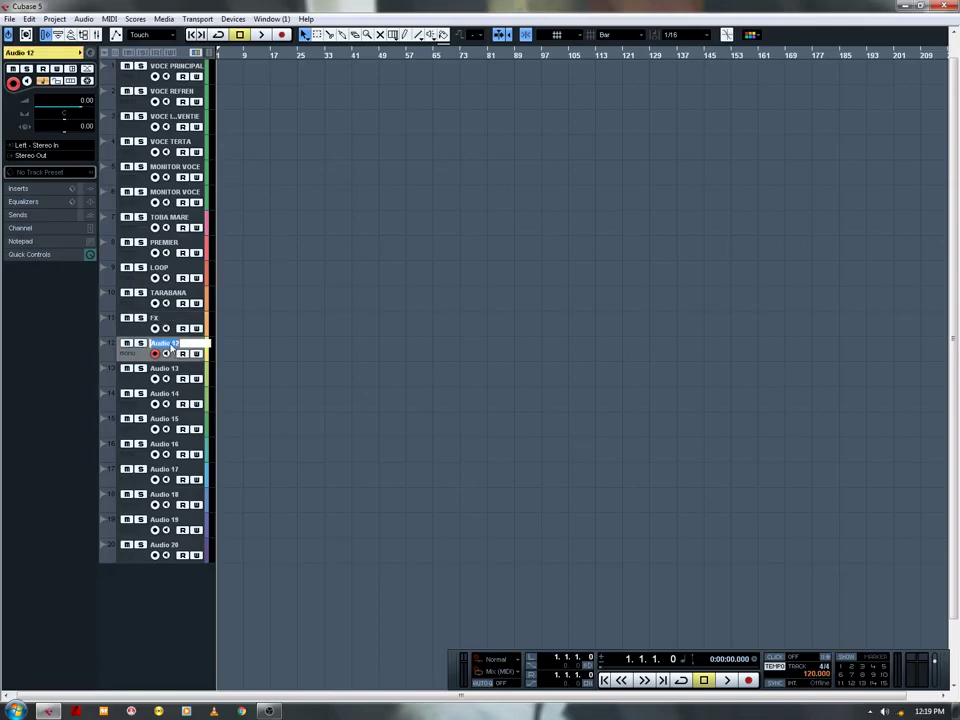
text(FIR TRECERE)
key(Return)
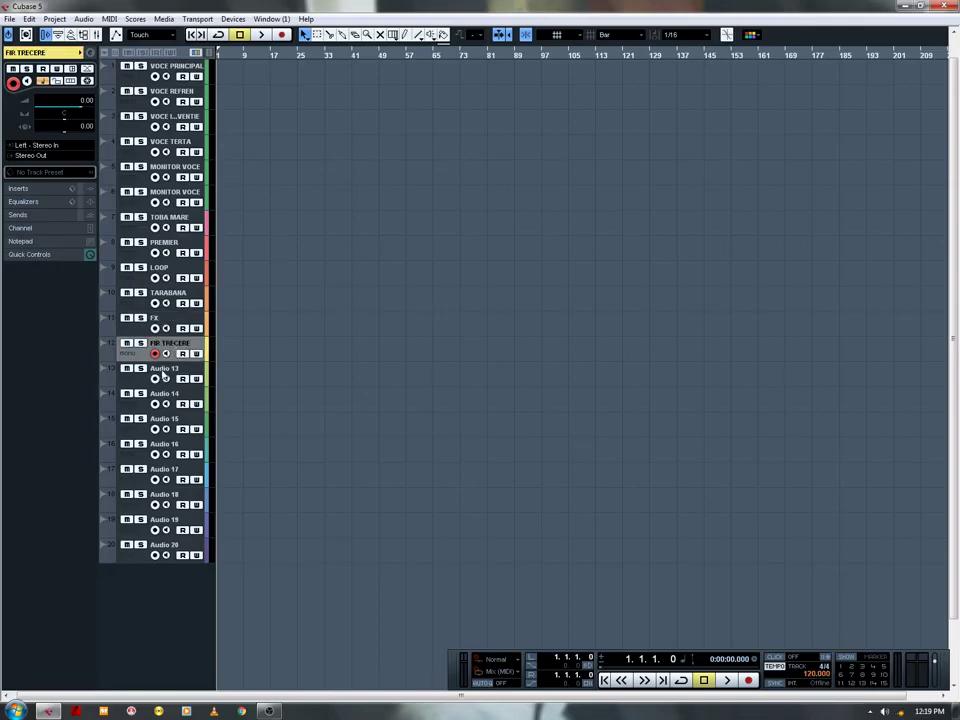
Step: Rename track Audio 13 to FUSS and track Audio 14 to CINEL
double_click(165, 372)
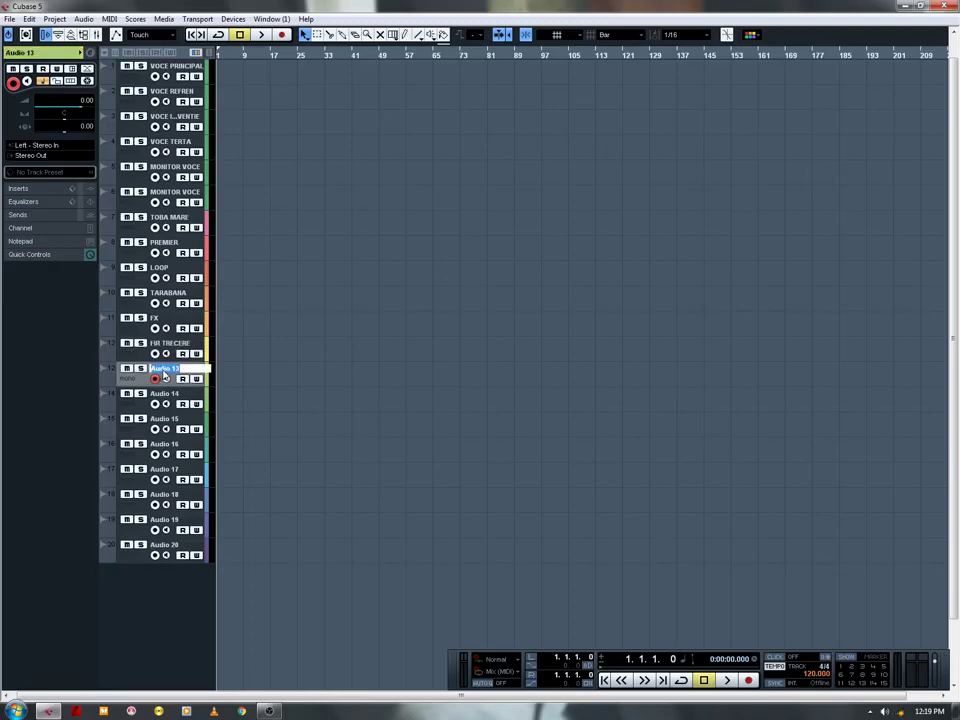
text(FUSS)
key(Return)
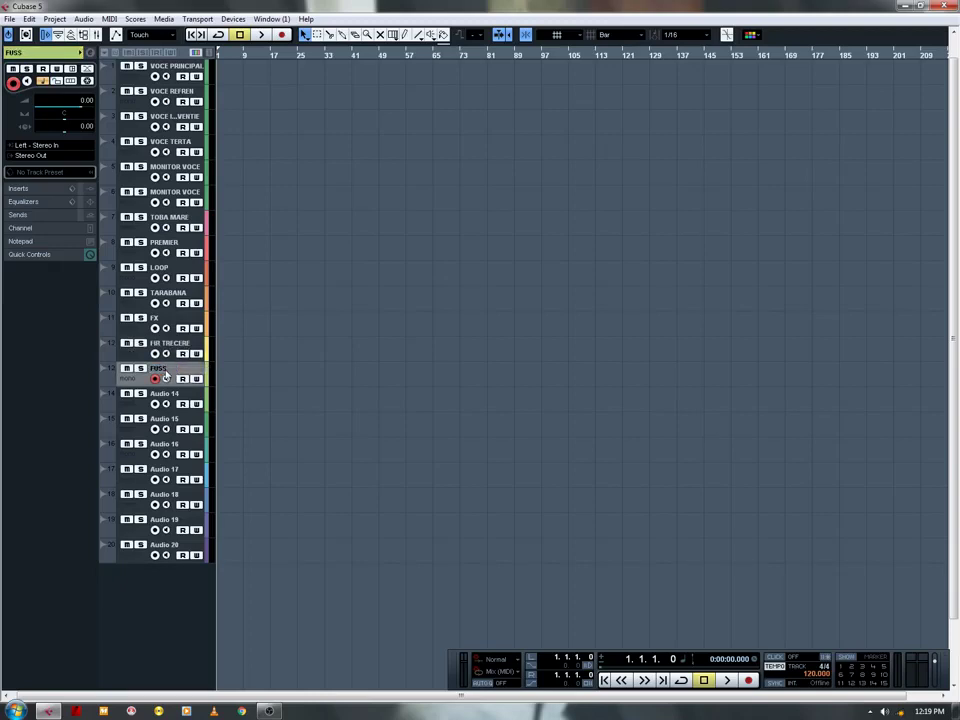
double_click(165, 395)
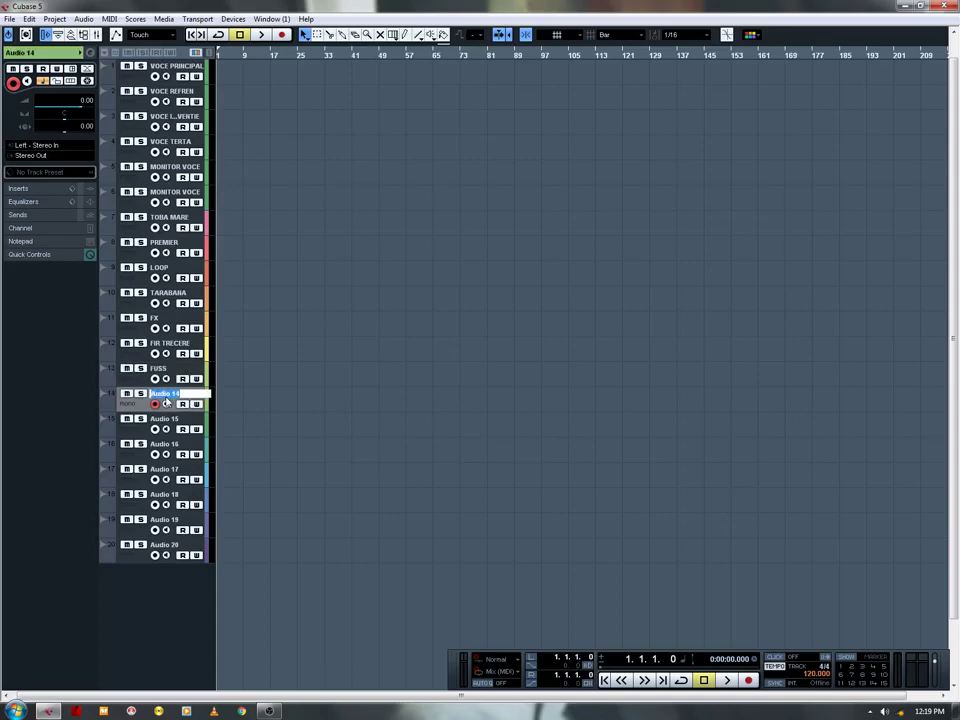
text(CHEL)
key(Return)
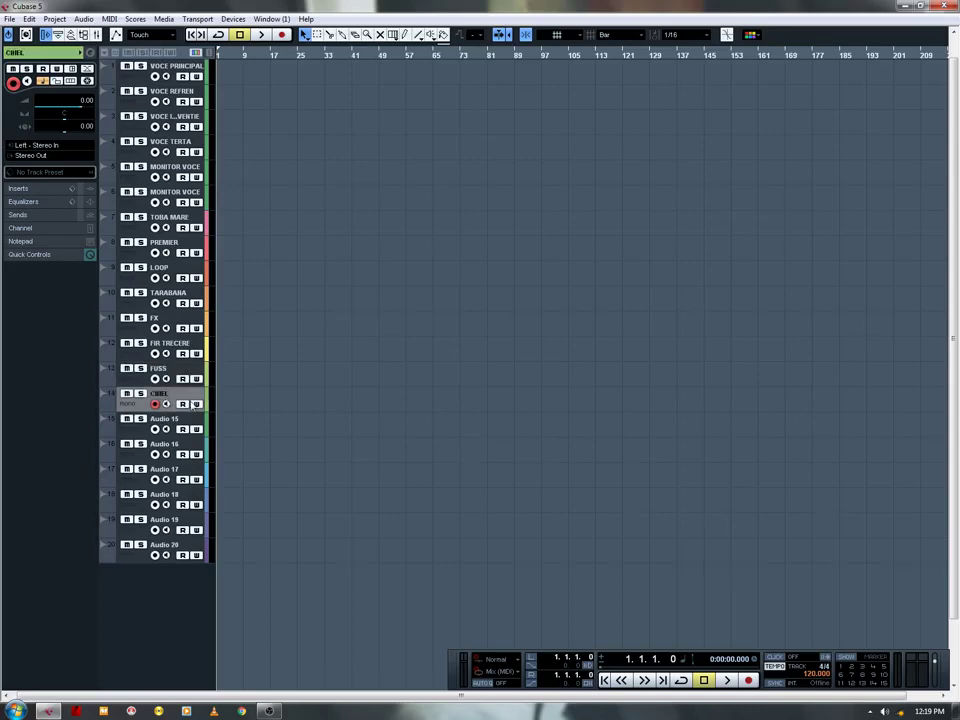
Step: Rename track Audio 15 to ETC and set its track color to the grey Default Color
click(164, 419)
double_click(164, 419)
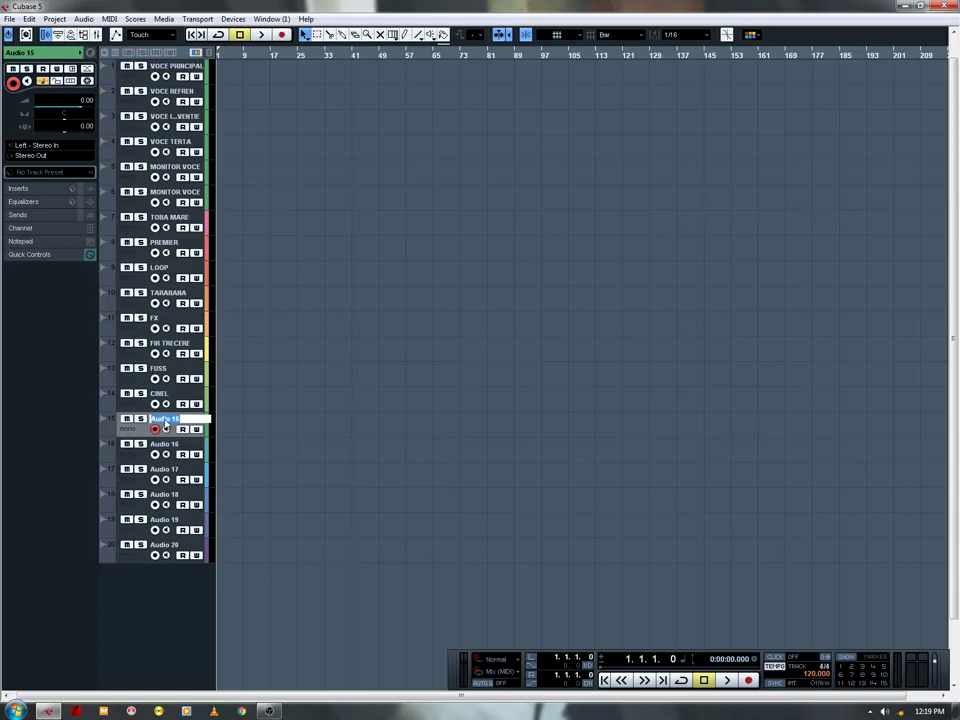
text(ETC)
key(Return)
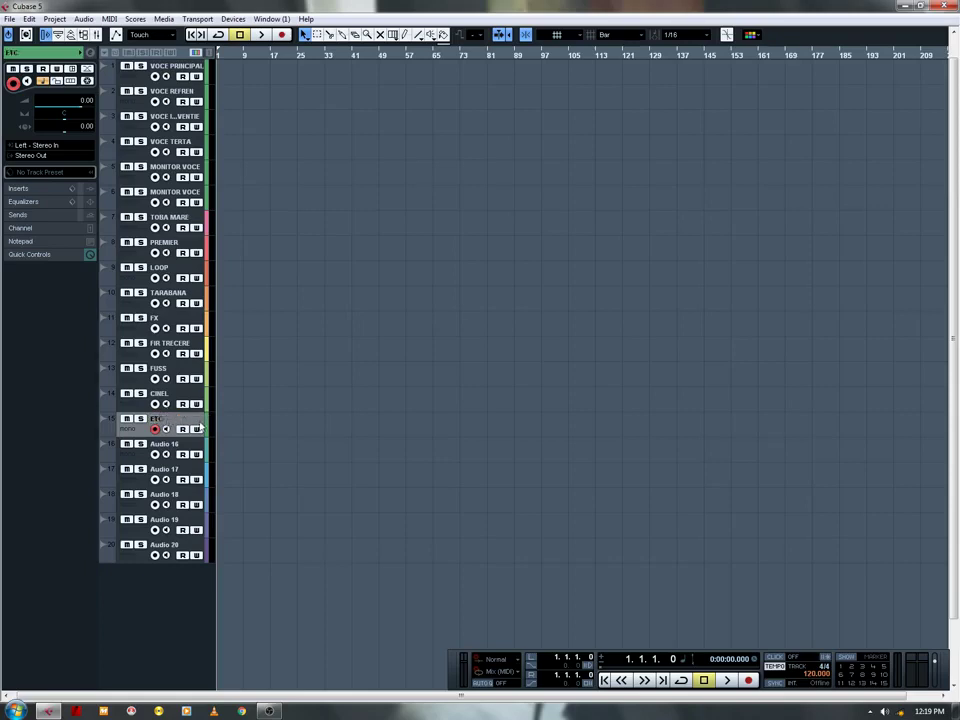
click(209, 427)
click(215, 424)
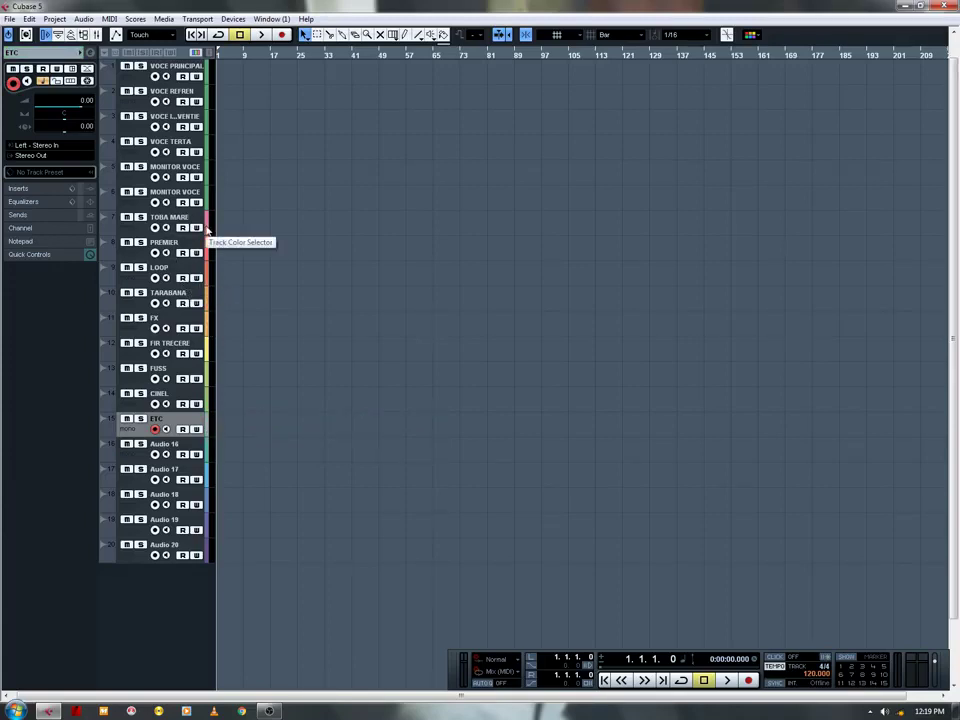
Step: Set the PREMIER, LOOP and TARABANA tracks to the pink Color 15
click(208, 240)
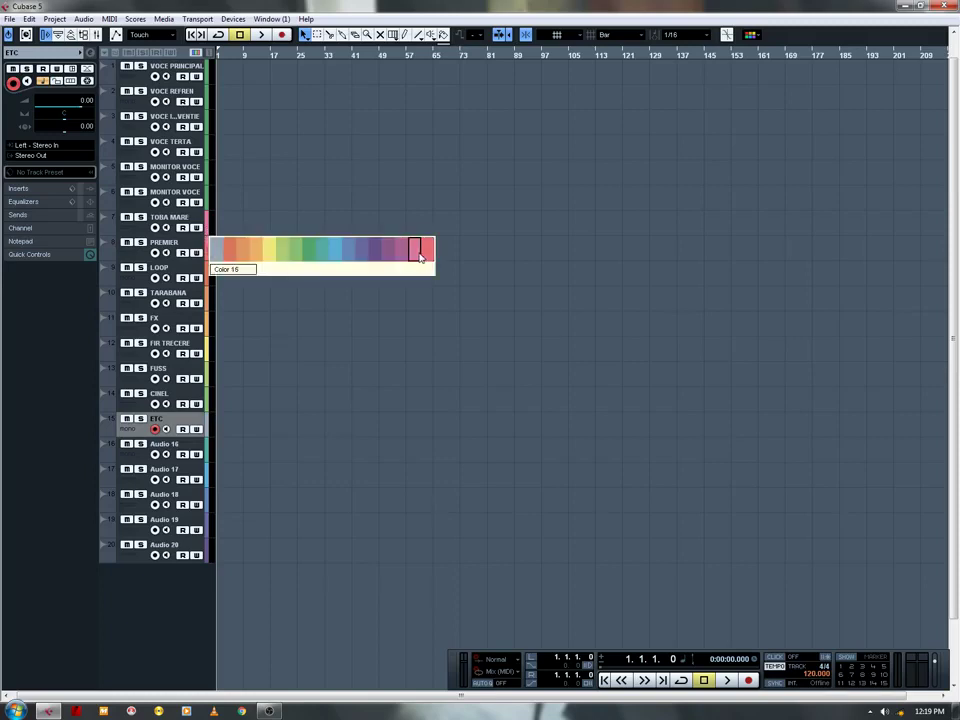
click(420, 257)
click(208, 276)
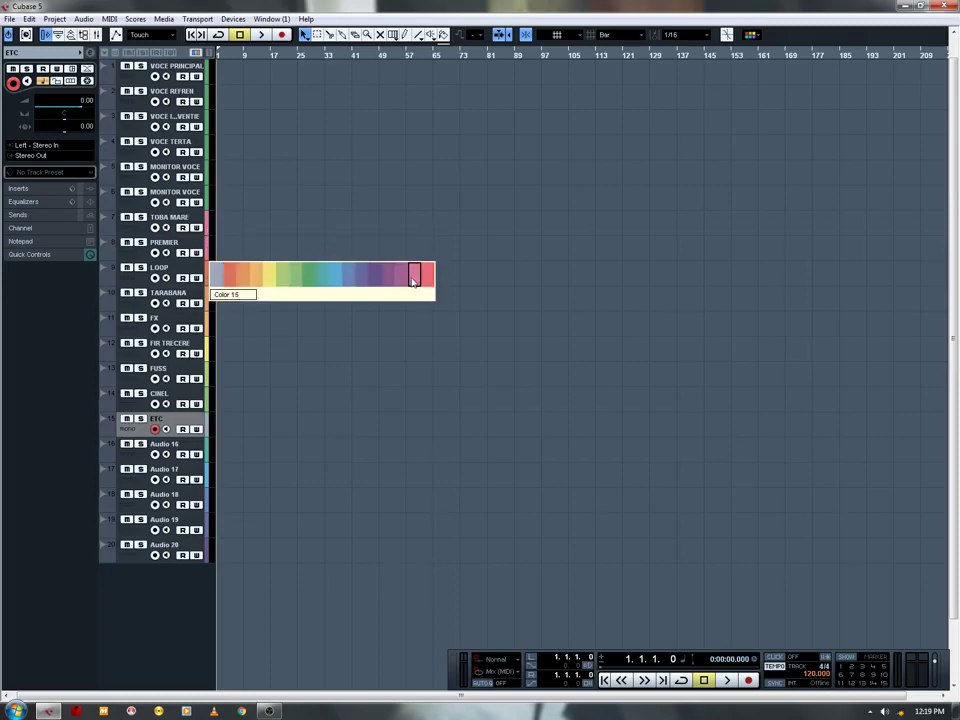
click(411, 281)
click(207, 302)
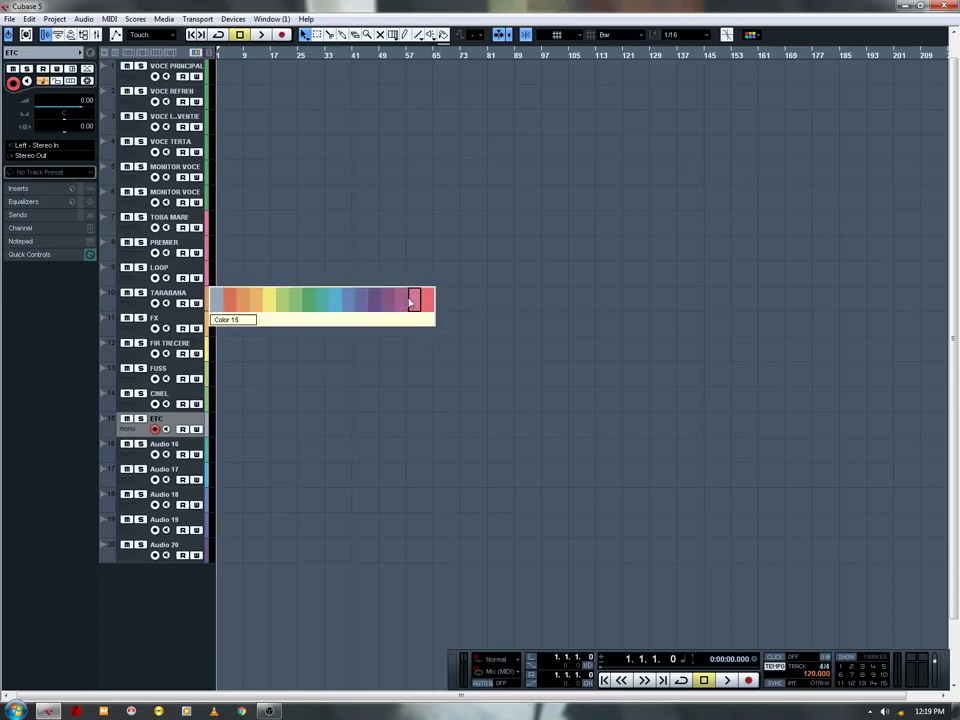
click(411, 302)
Step: Set the FX, FIR TRECERE, FUSS and CINEL tracks to the pink Color 15
click(208, 328)
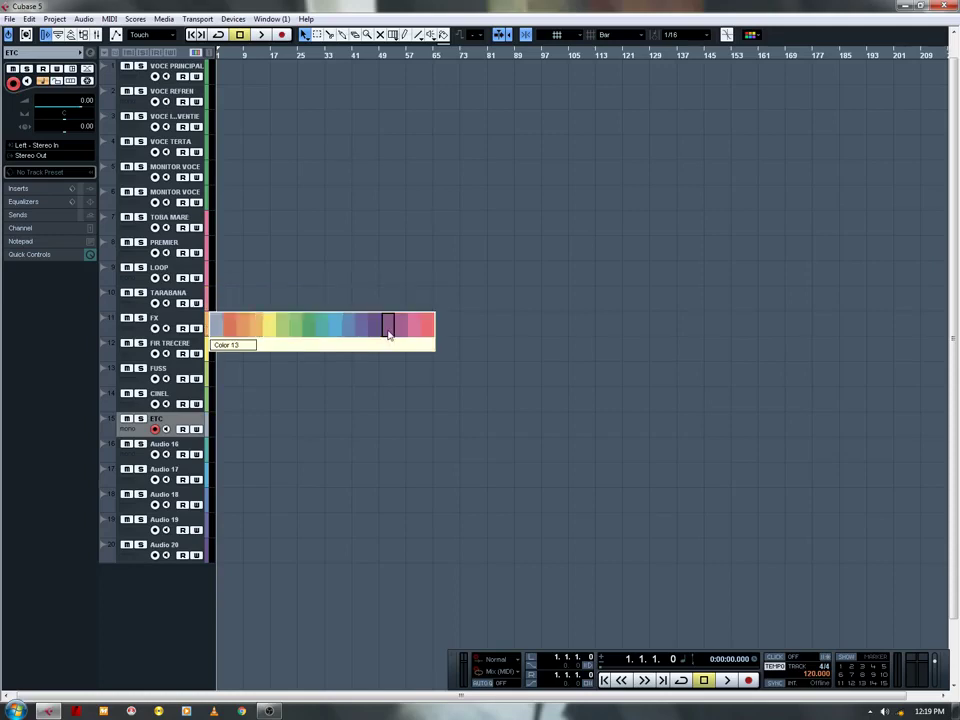
click(418, 325)
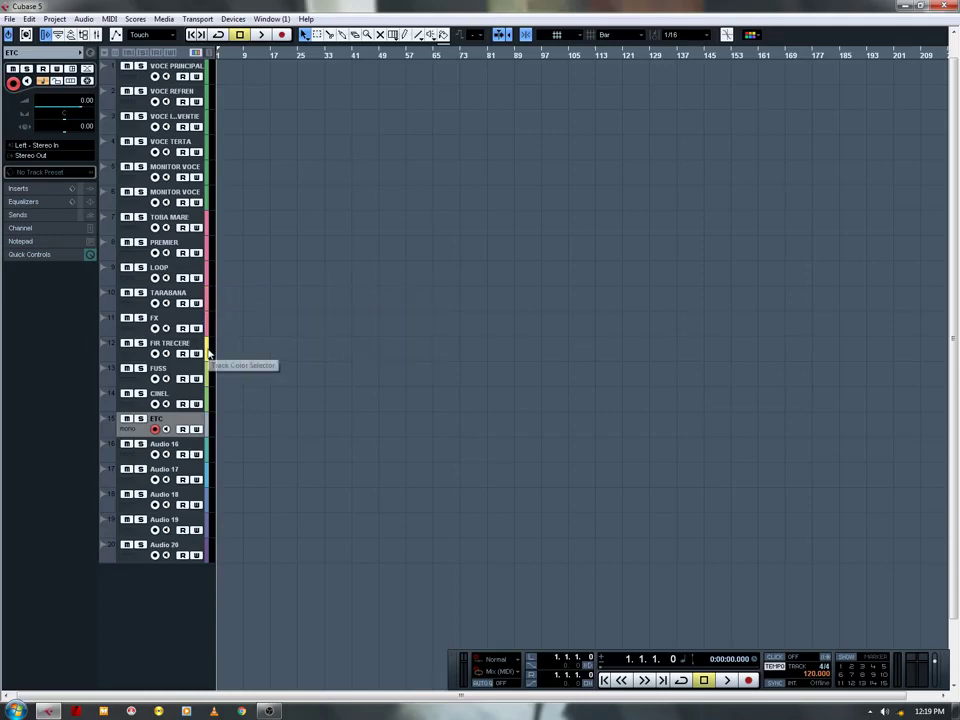
click(207, 352)
click(404, 352)
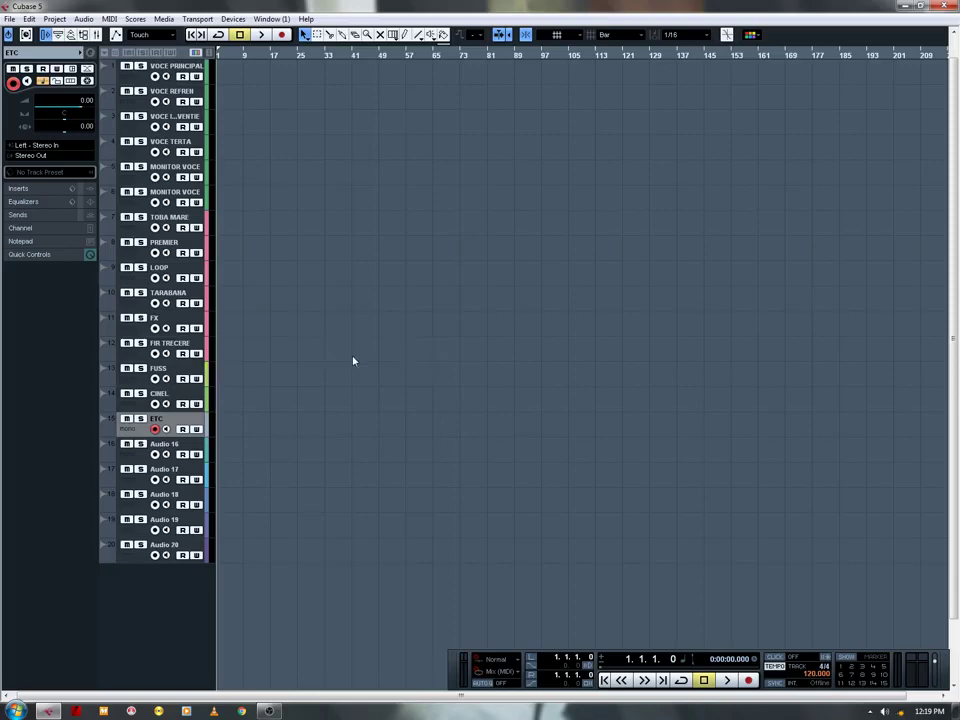
click(208, 380)
click(411, 380)
click(207, 400)
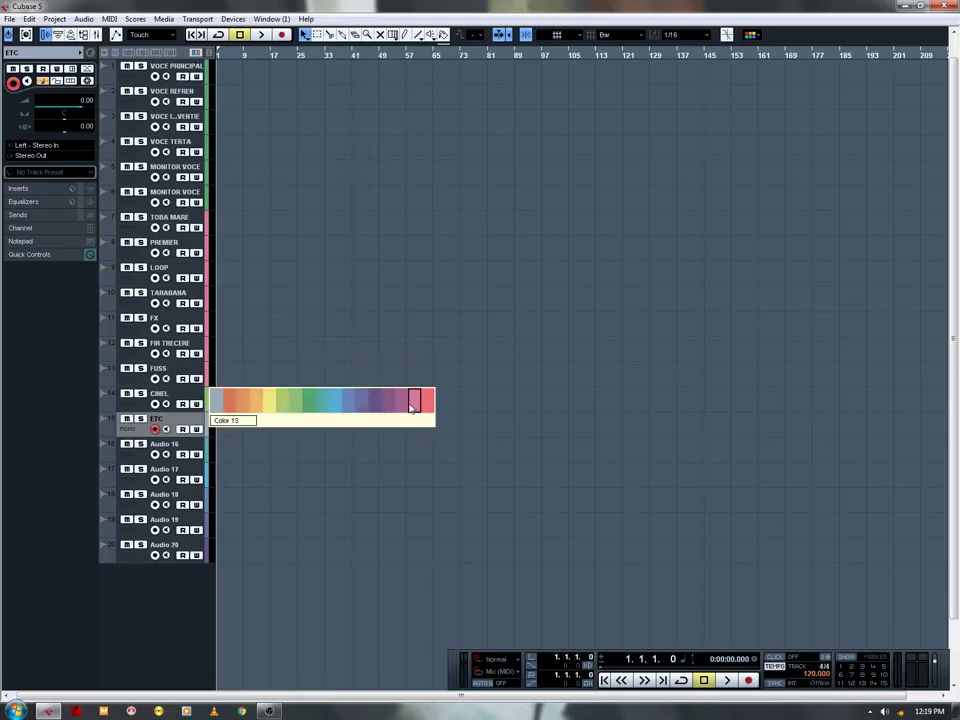
click(414, 400)
Step: Rename track Audio 16 to RET and track Audio 17 to RET TERTA
double_click(164, 444)
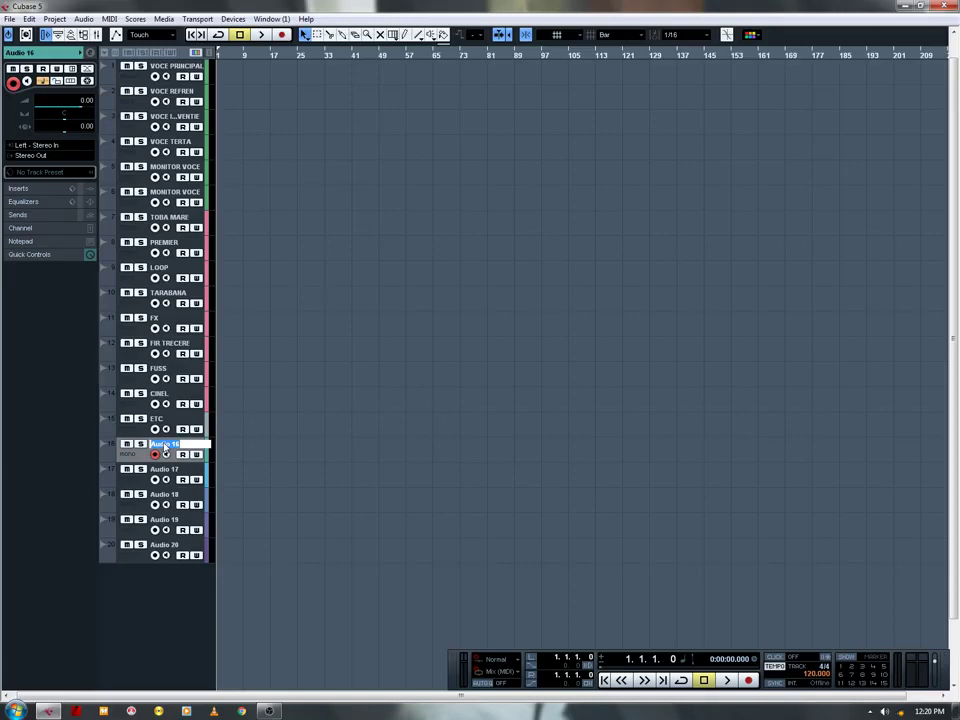
text(PET)
key(Return)
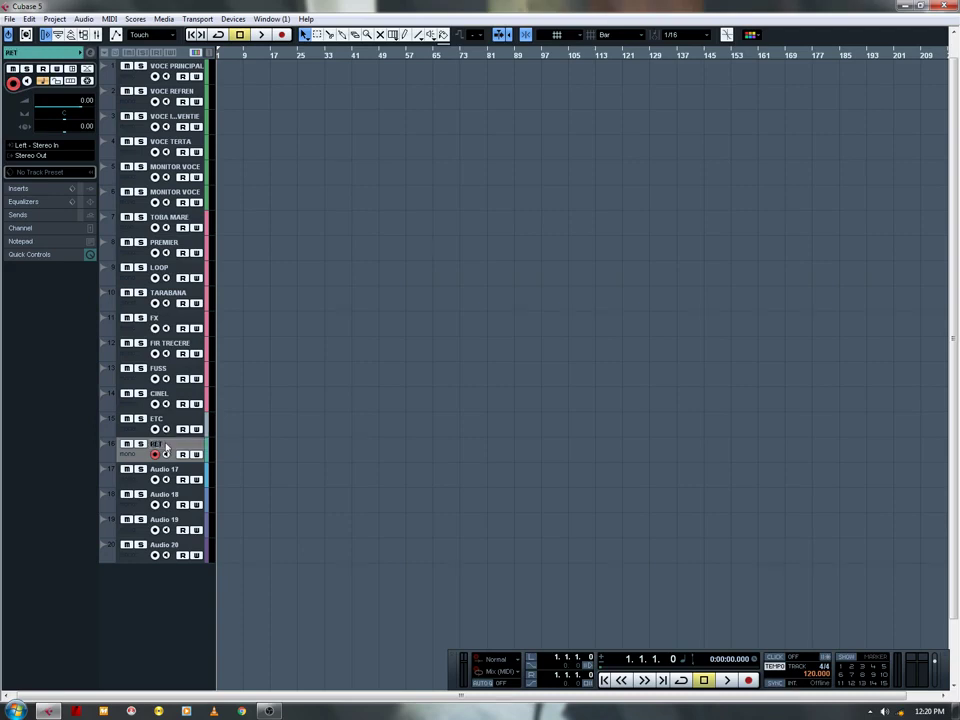
click(166, 475)
double_click(165, 472)
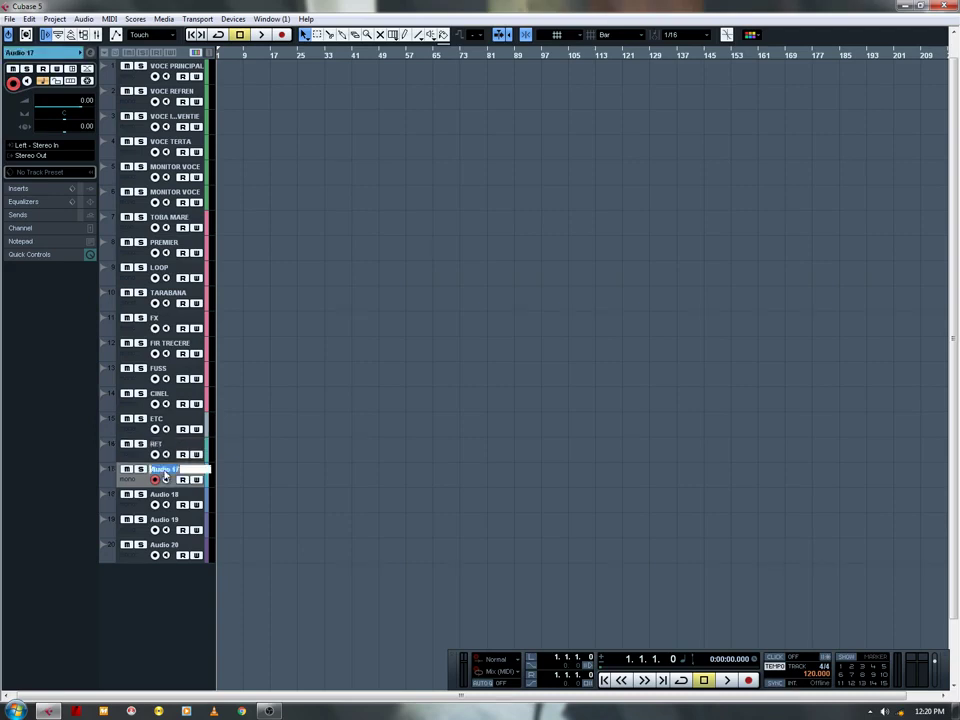
text(RET TERTA)
key(Return)
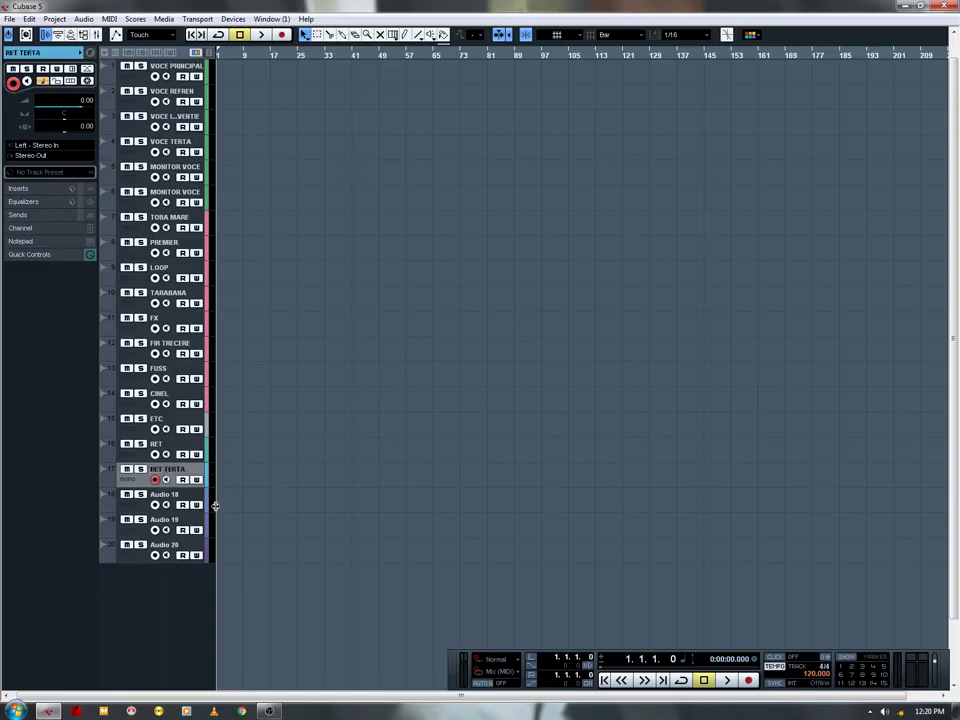
Step: Rename track Audio 18 to RET INTERVENTI and track Audio 19 to RET MONITOR
double_click(160, 496)
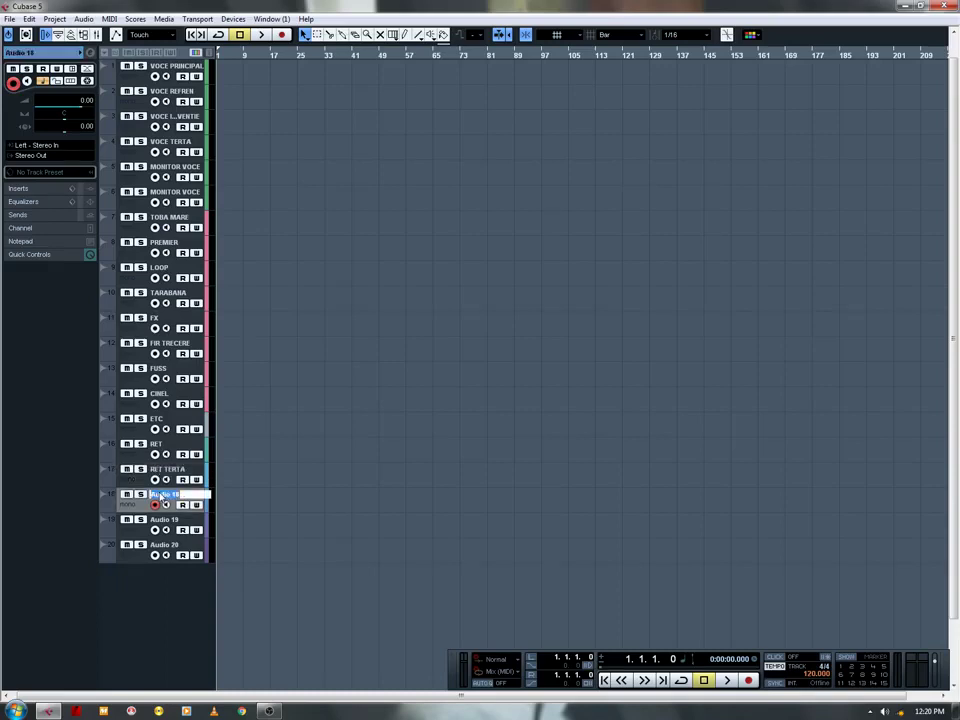
text(RET INTERVENTI)
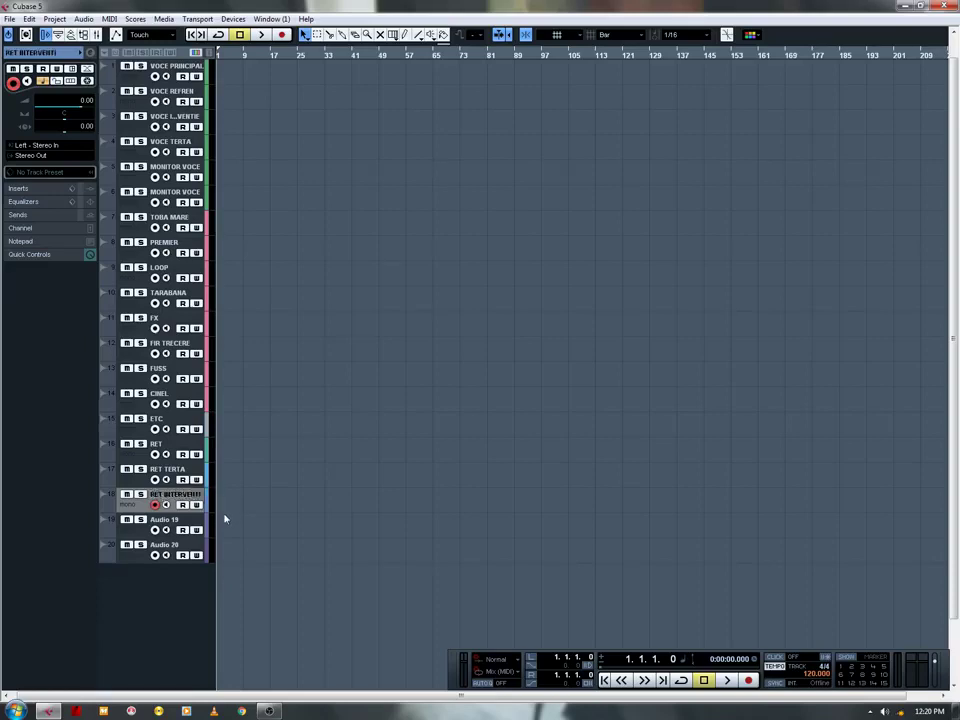
double_click(165, 524)
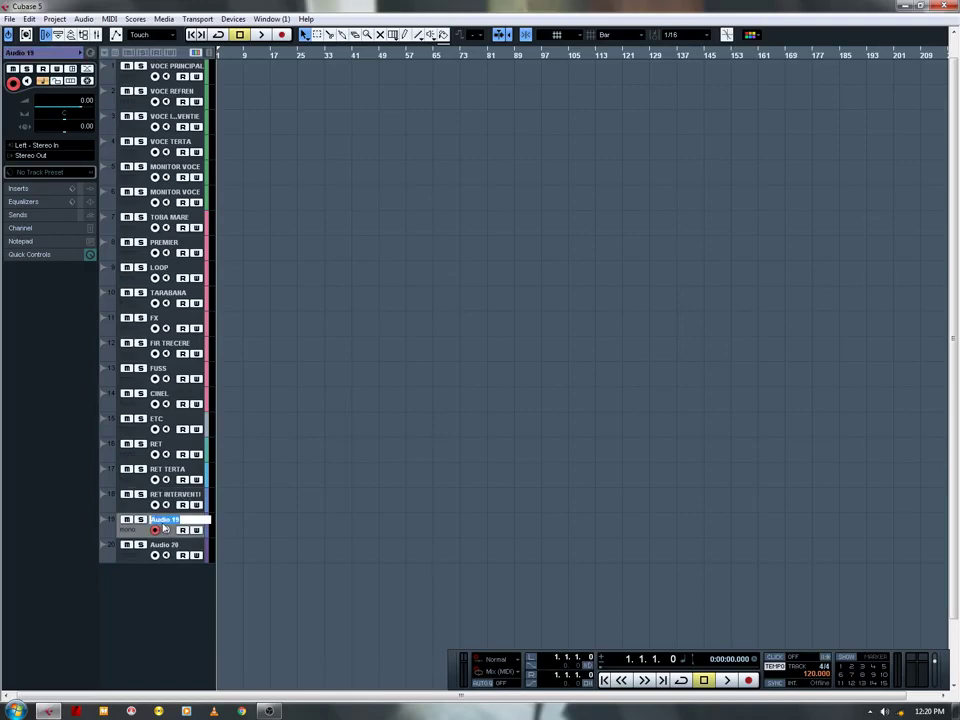
text(RET MONITOR)
key(Return)
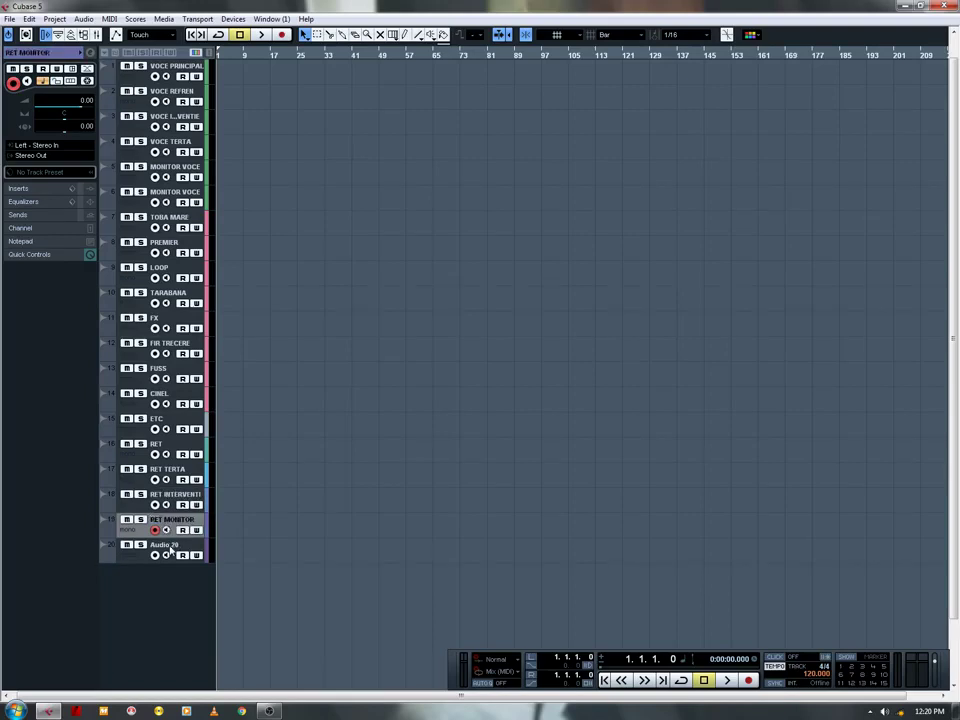
Step: Rename the last track, Audio 20, to RET MONITOR
double_click(168, 546)
text(RET)
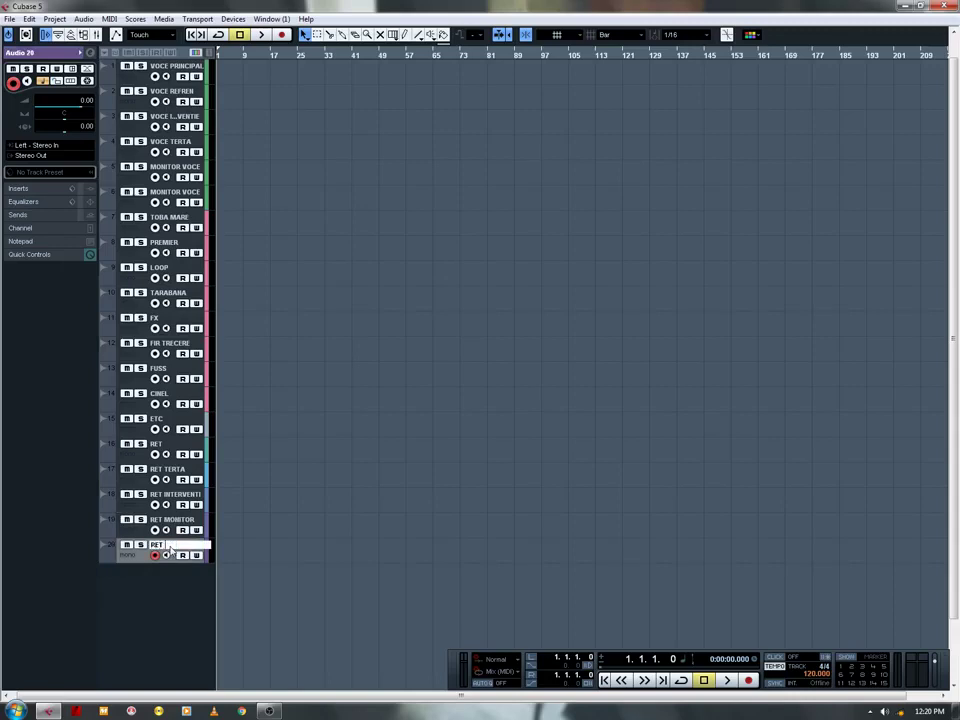
text( MONITOR)
key(Return)
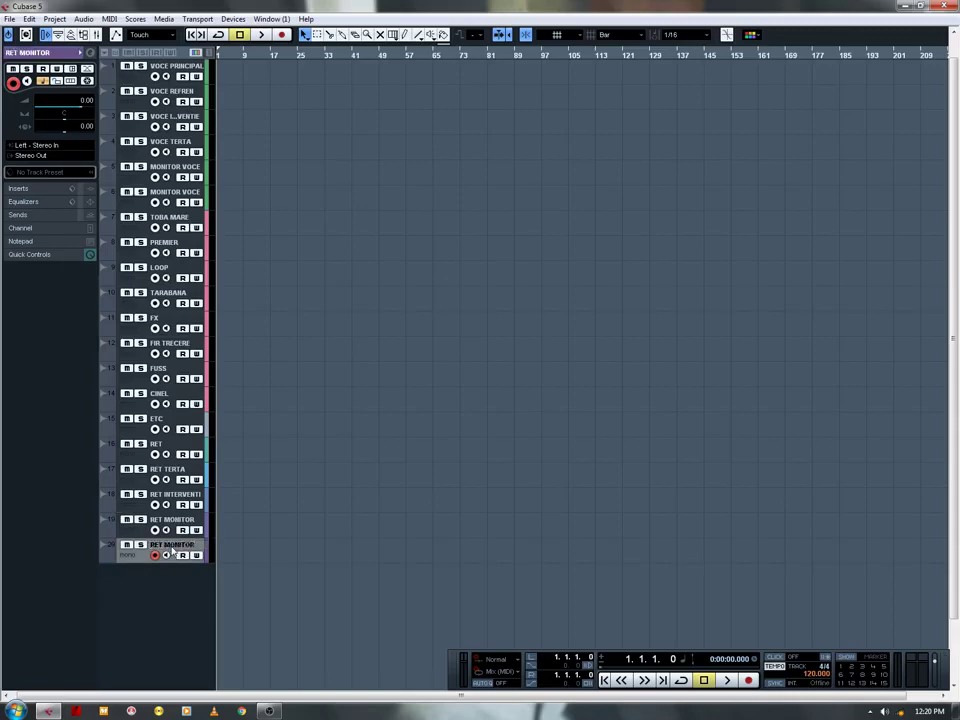
Step: Set the RET, RET TERTA and RET INTERVENTI tracks to the yellow Color 4
click(207, 455)
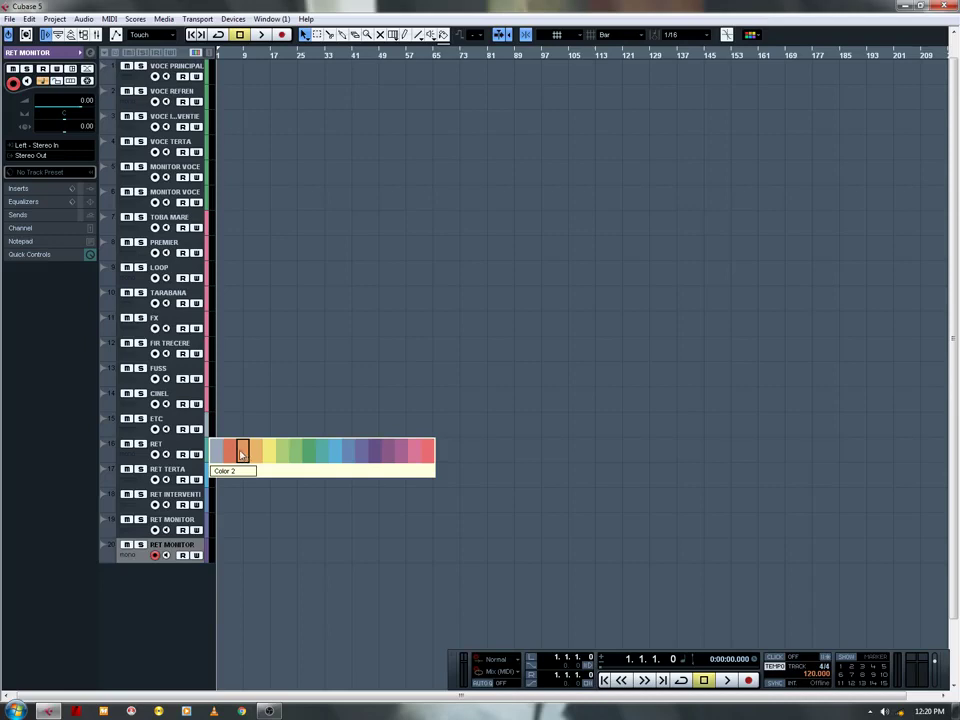
click(270, 452)
click(207, 477)
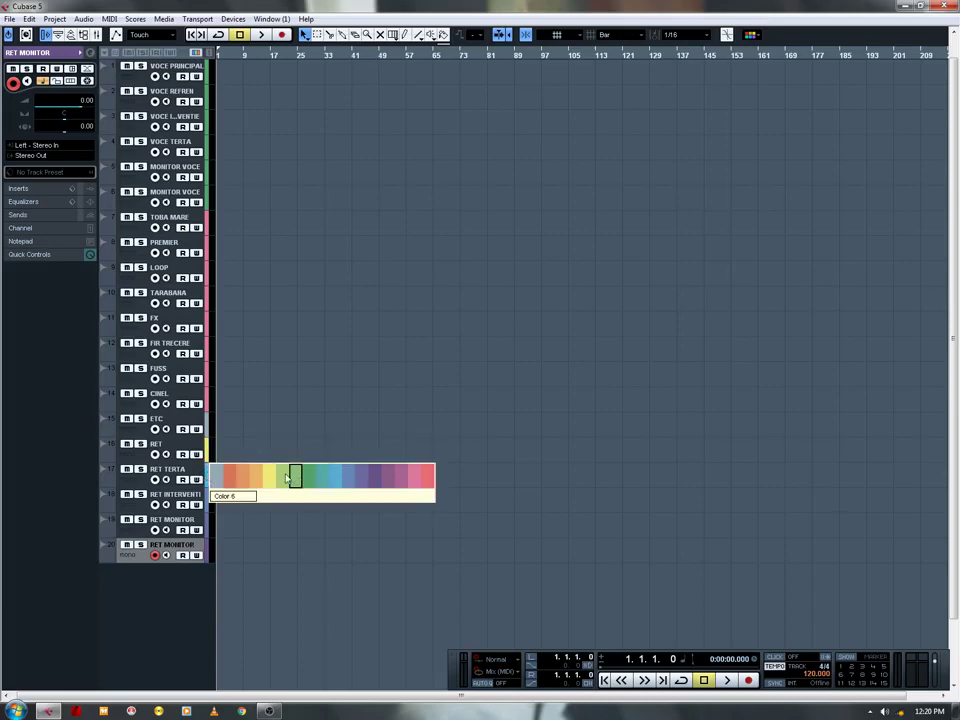
click(265, 474)
click(209, 505)
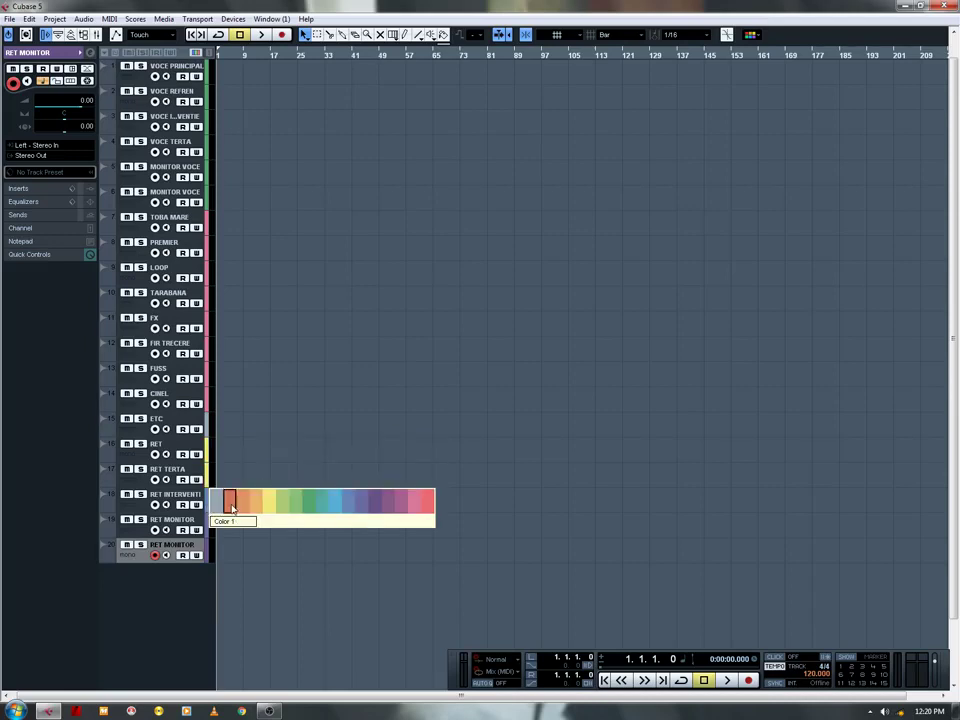
click(268, 499)
Step: Set both RET MONITOR tracks to the yellow Color 4
click(208, 524)
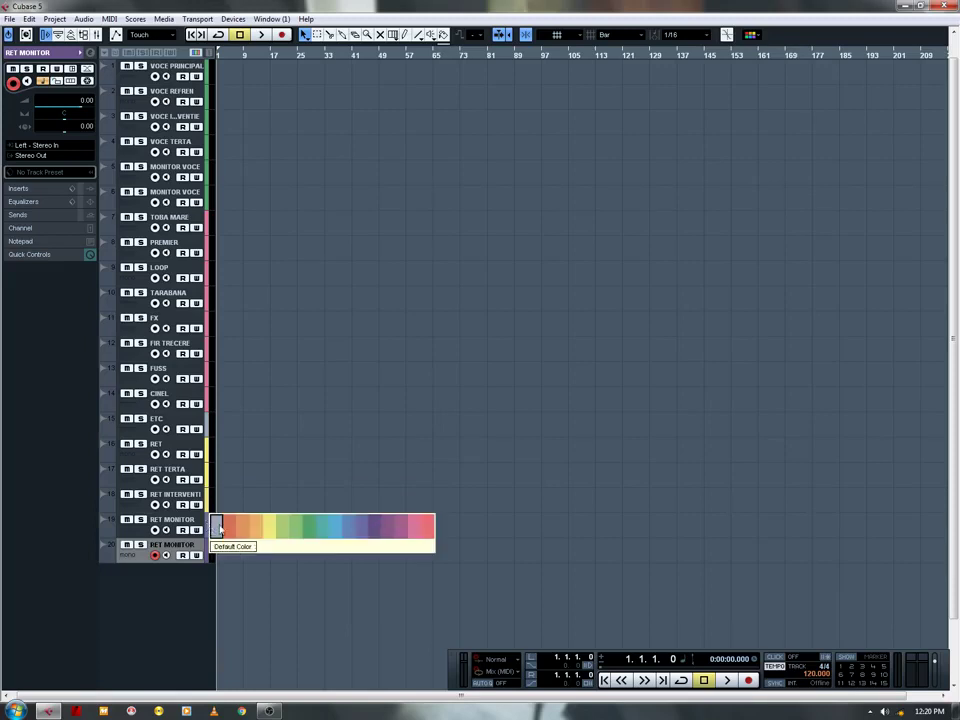
click(268, 525)
click(208, 551)
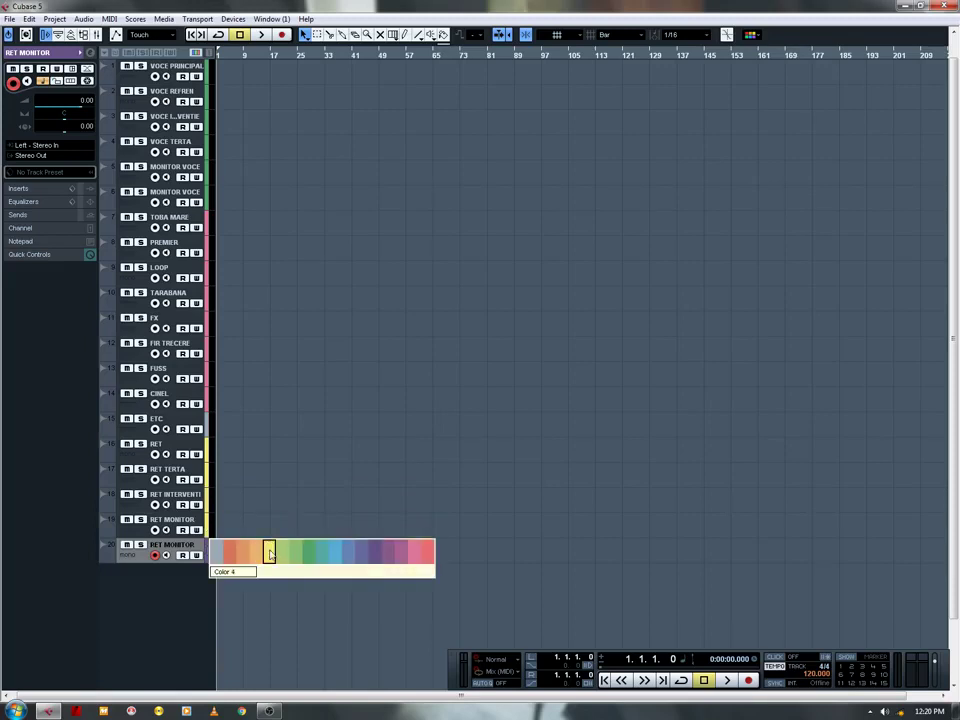
click(268, 551)
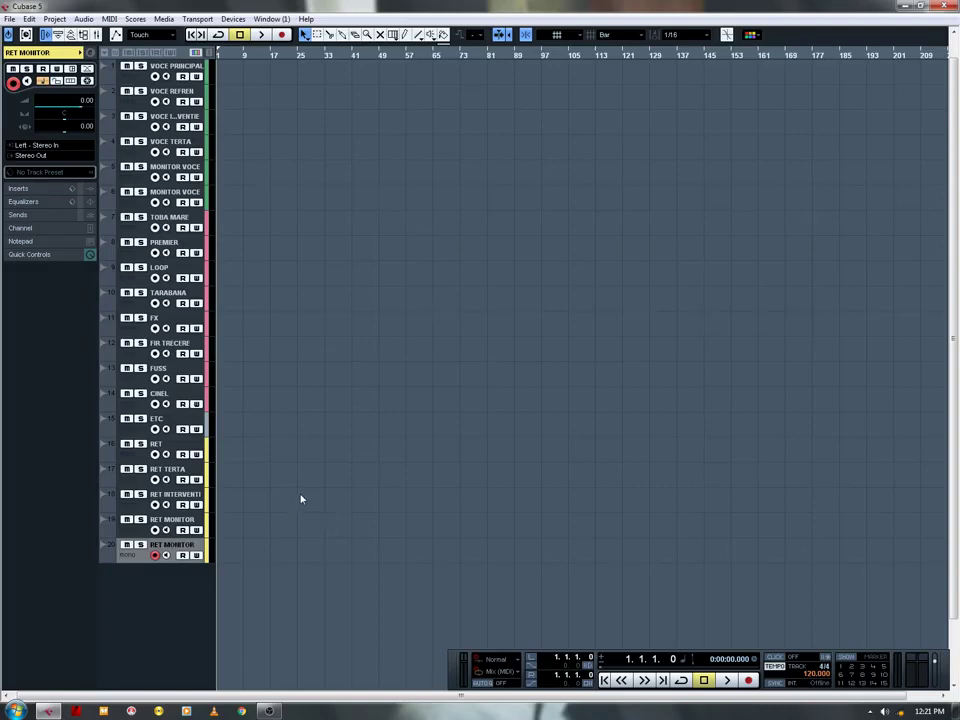
Step: Load Atmosphere into the first VST instrument slot and create a MIDI track assigned to it
key(F11)
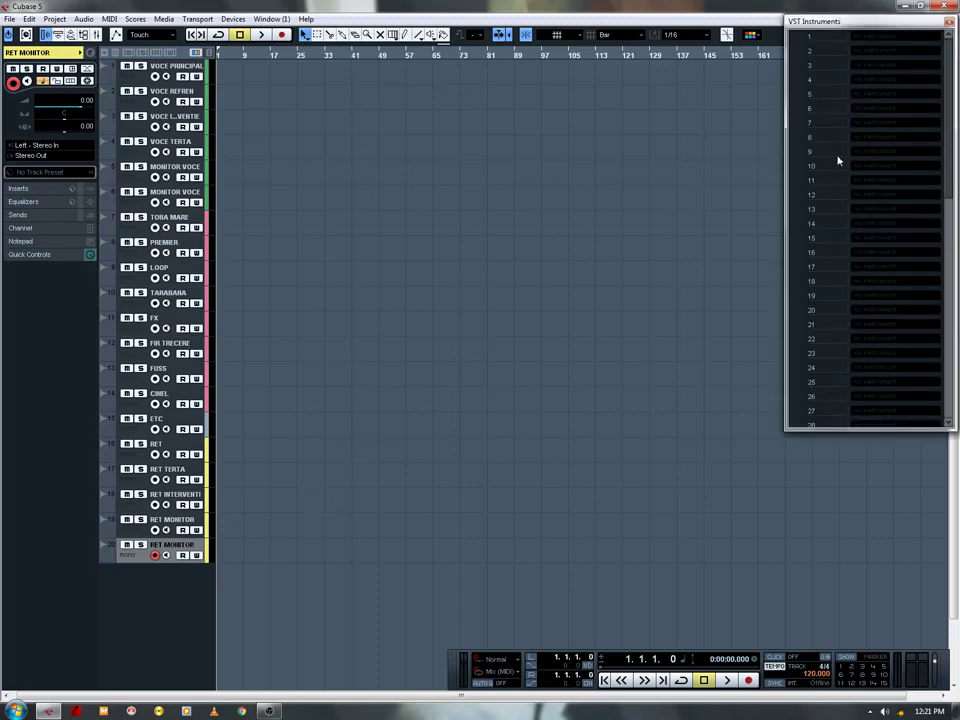
click(858, 38)
click(868, 66)
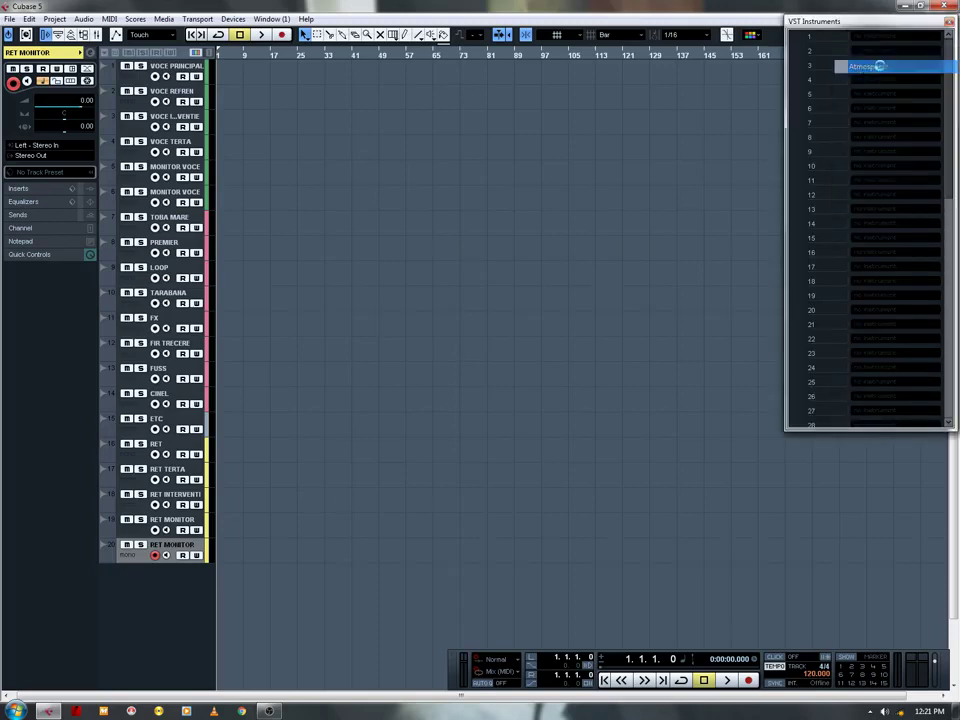
click(467, 396)
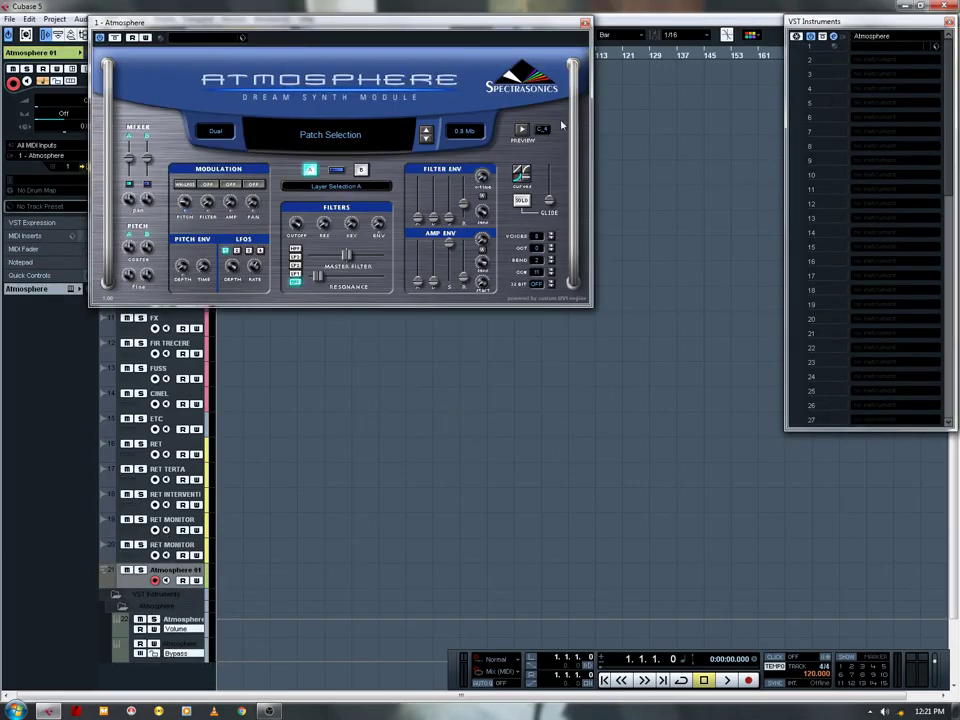
click(586, 23)
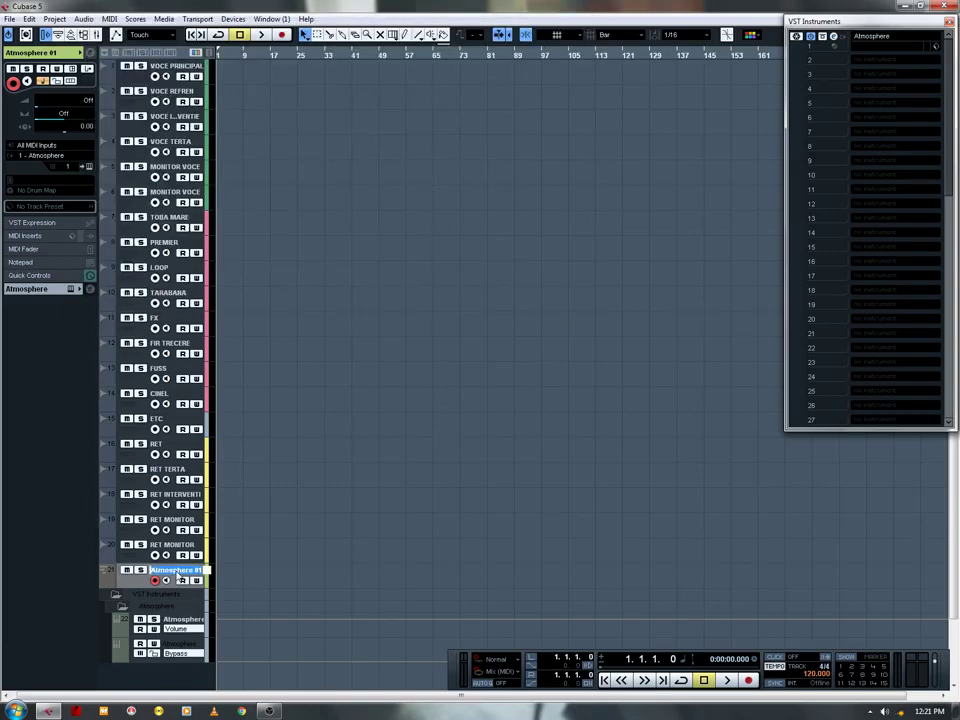
Step: Rename the Atmosphere MIDI track to FOND and collapse the VST Instruments folder in the track list
text(FOND)
key(Return)
click(116, 599)
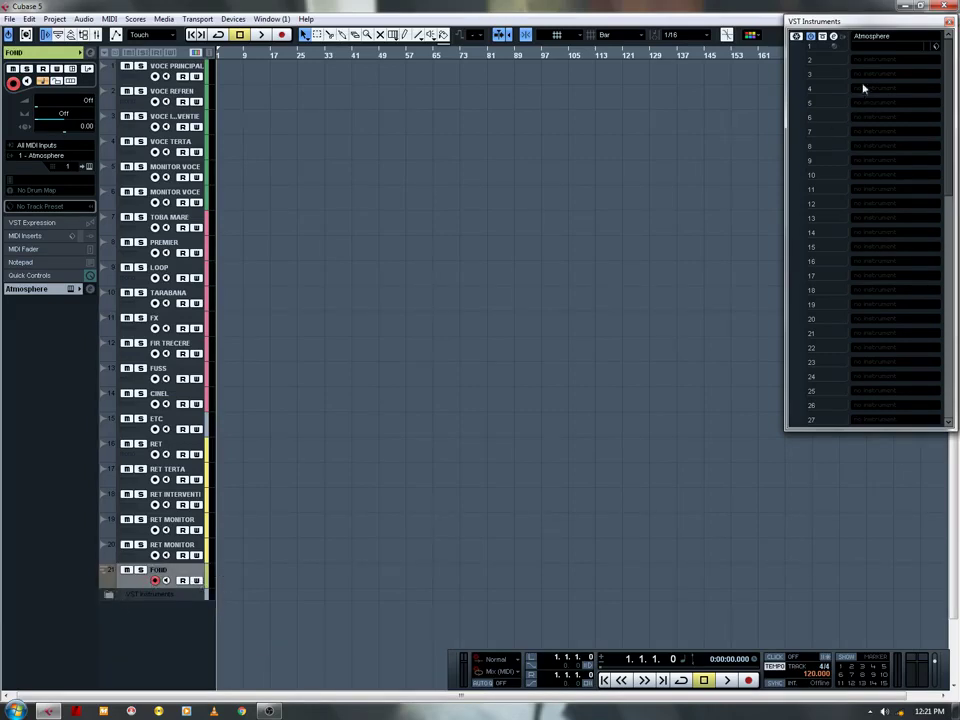
Step: Load the preset VERDY PRESET FONTURI BUNE into the Atmosphere instrument
click(867, 47)
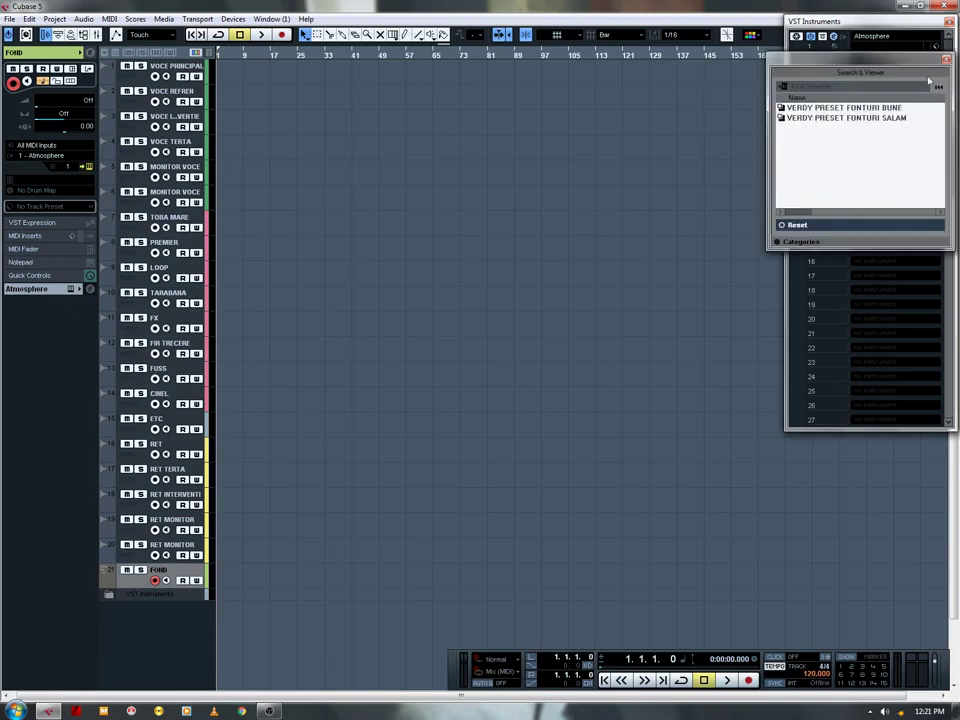
double_click(872, 108)
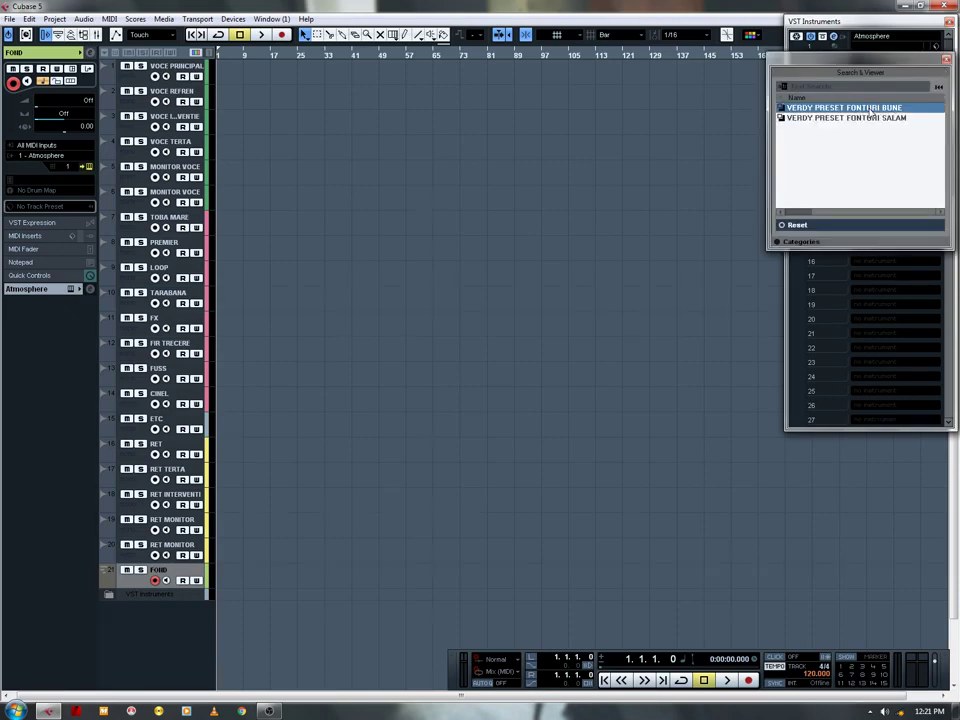
Step: Load Trilogy into the second VST instrument slot and create a MIDI track assigned to it
click(880, 60)
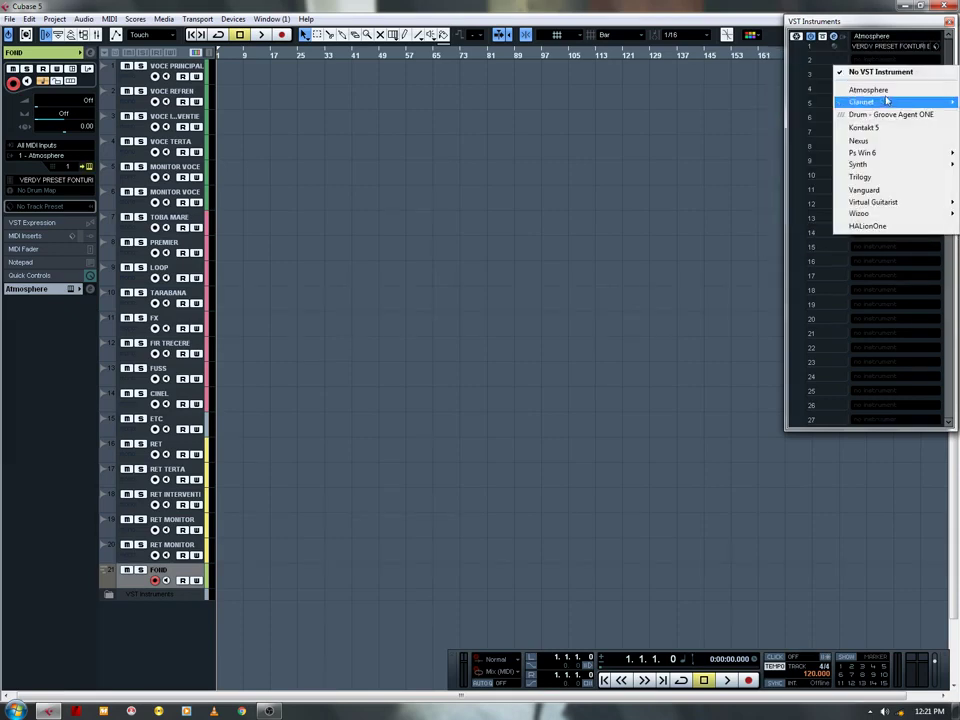
click(872, 178)
key(Return)
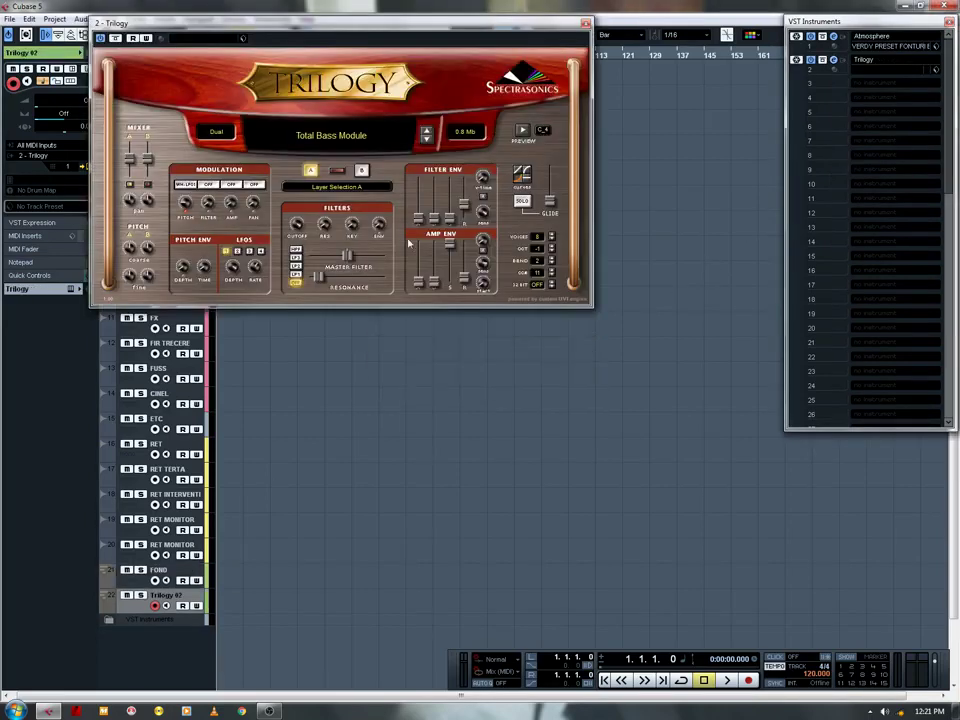
click(585, 23)
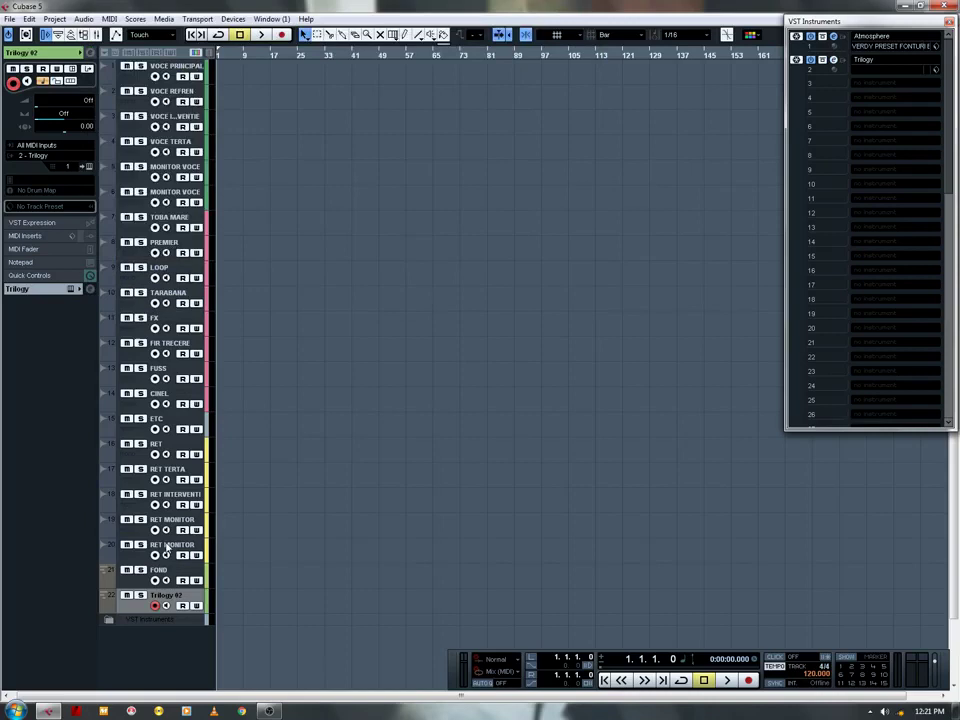
Step: Rename the Trilogy MIDI track to BASS
double_click(160, 600)
text(BASS)
key(Return)
Step: Load Virtual Acoustic Guitar into the third VST instrument slot and create a MIDI track assigned to it
click(864, 89)
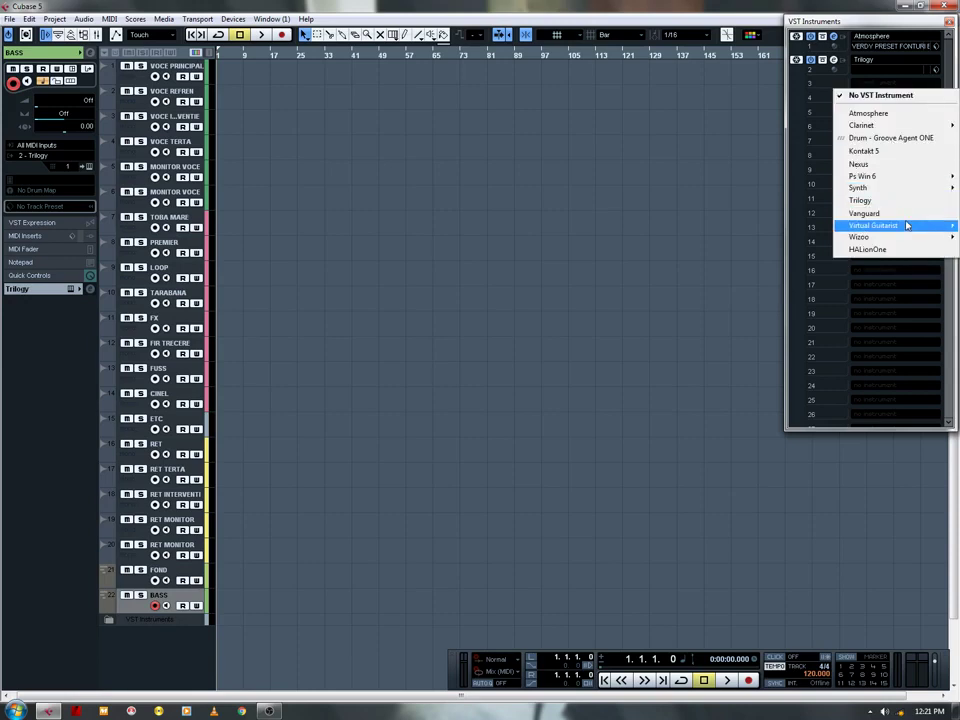
mouse_move(870, 227)
click(785, 227)
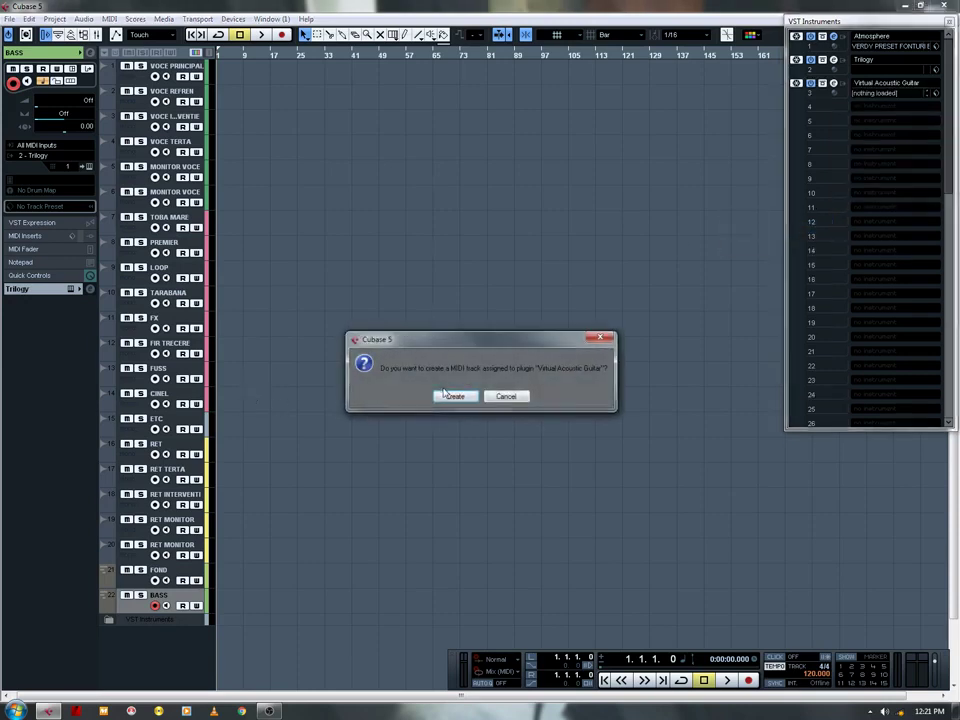
click(450, 398)
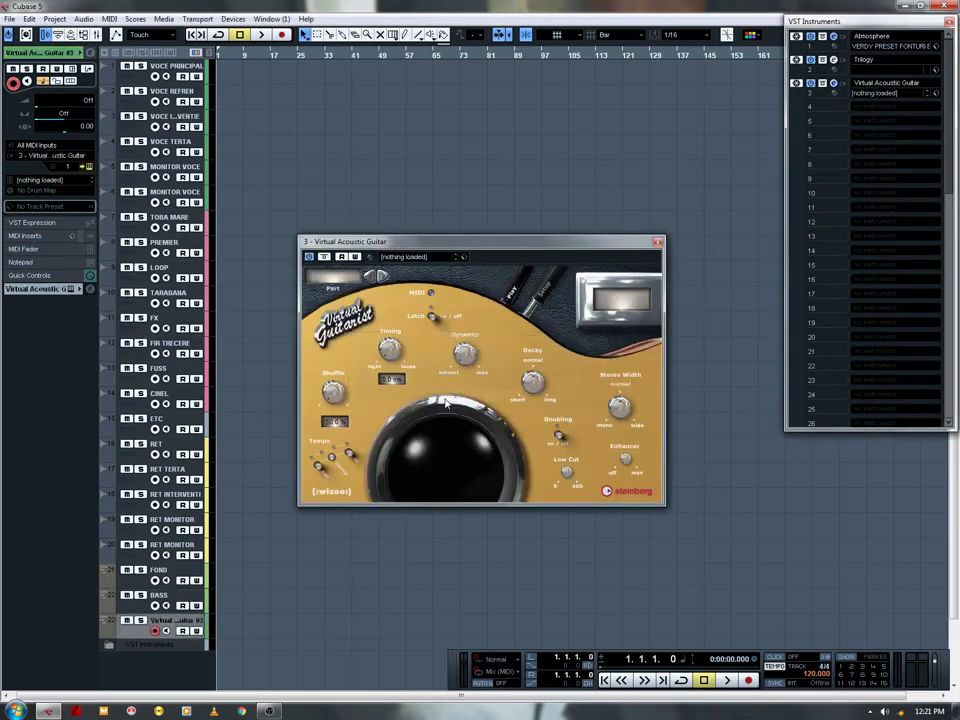
Step: Choose the Teenie program for Virtual Acoustic Guitar and close the instrument and VST Instruments windows
click(434, 261)
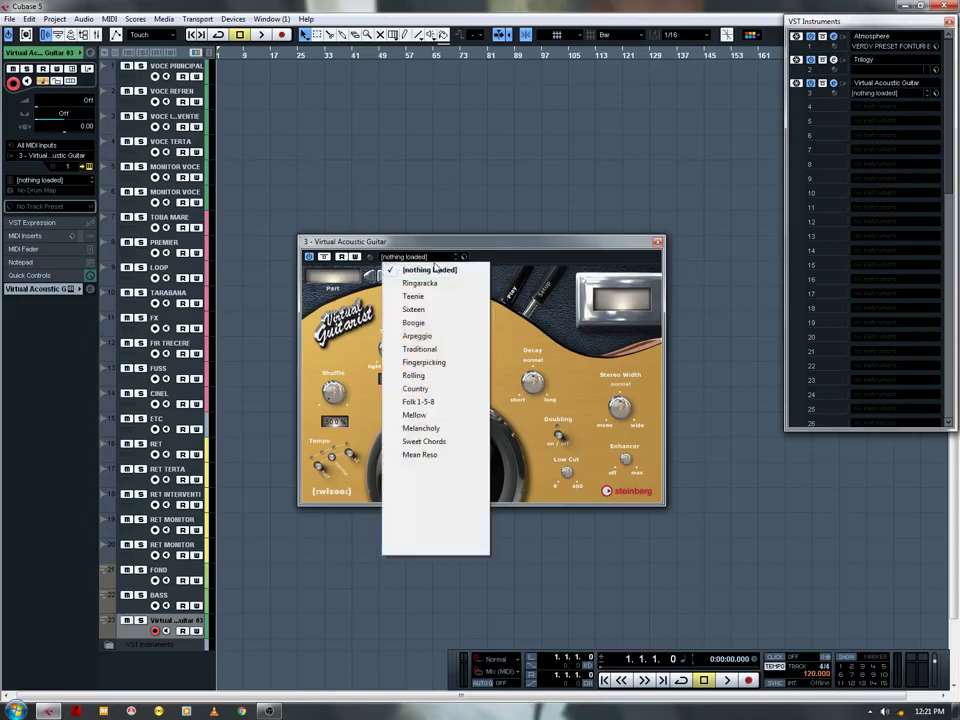
click(437, 296)
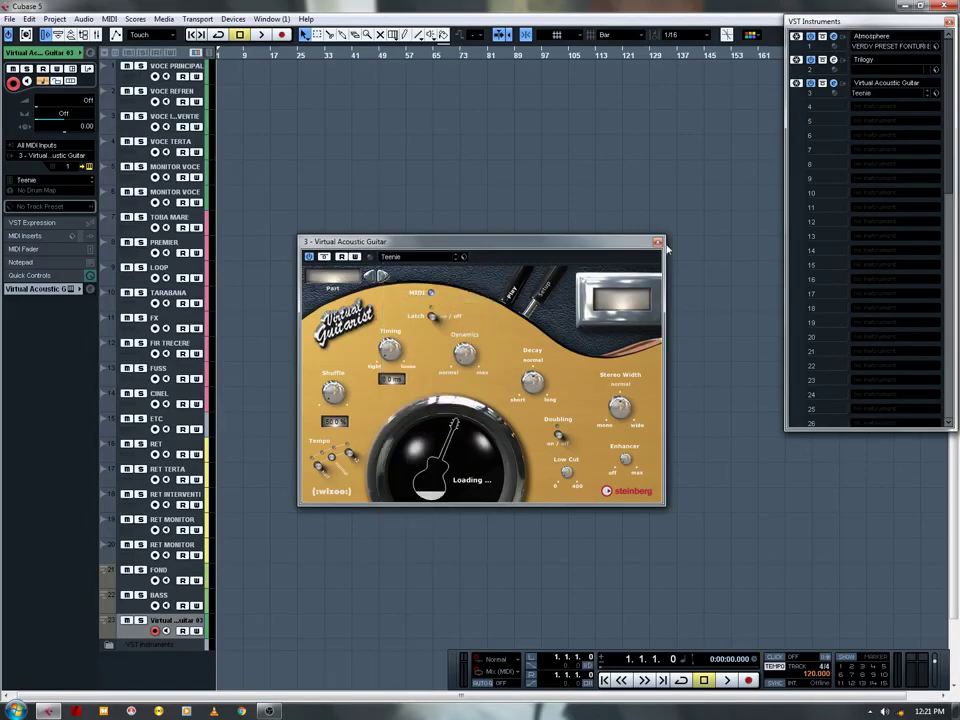
click(658, 242)
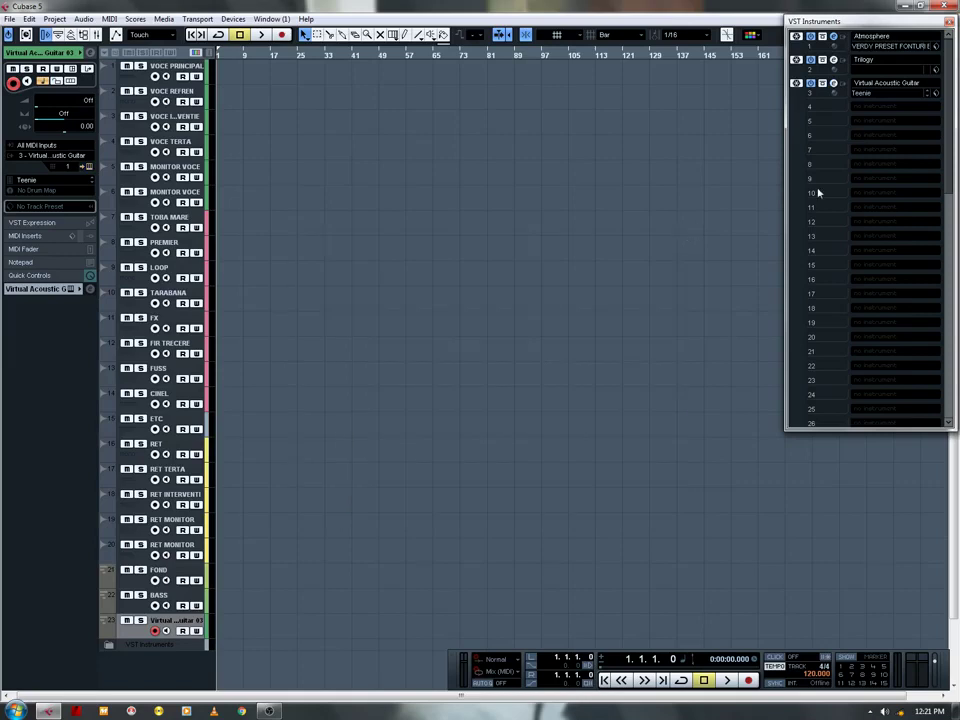
click(948, 21)
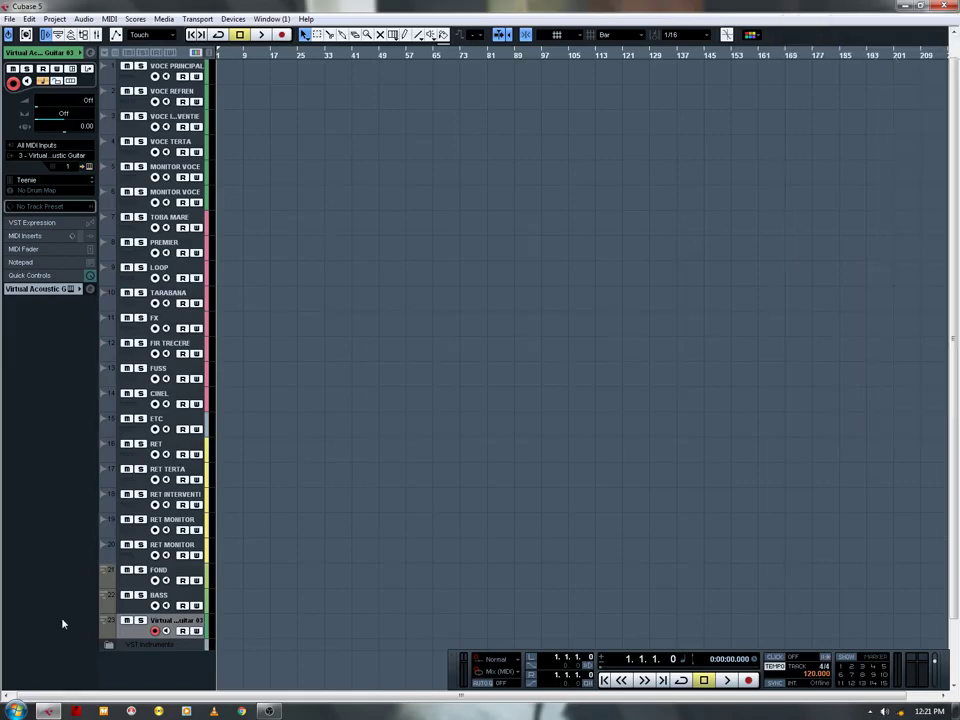
Step: Rename the Virtual Acoustic Guitar MIDI track to ACUSTIC GT
double_click(171, 621)
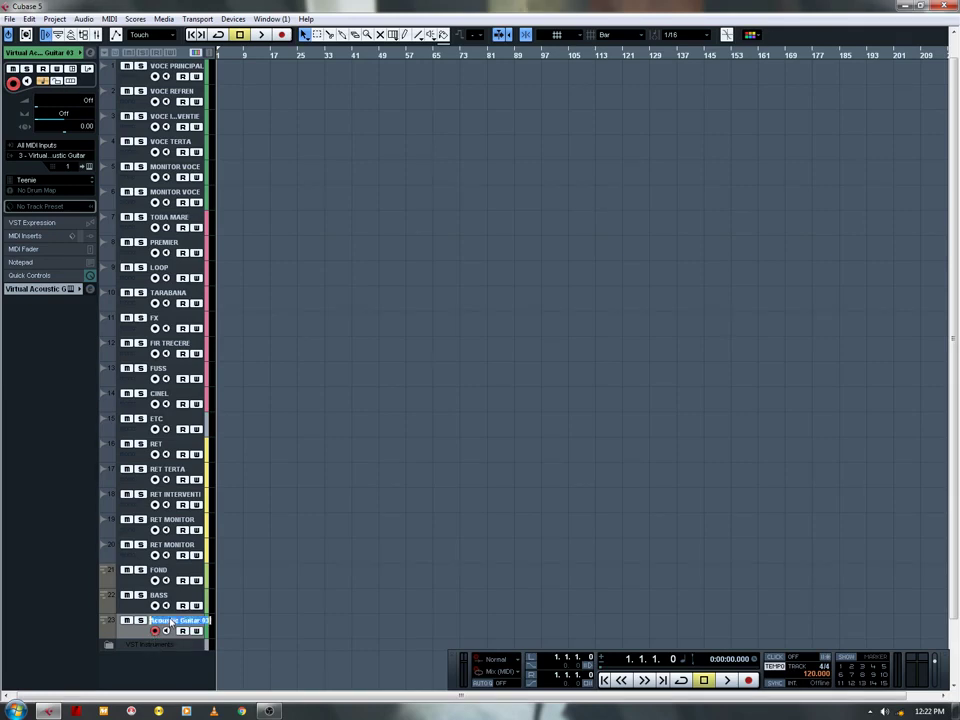
text(ACUSTIC GT)
key(Return)
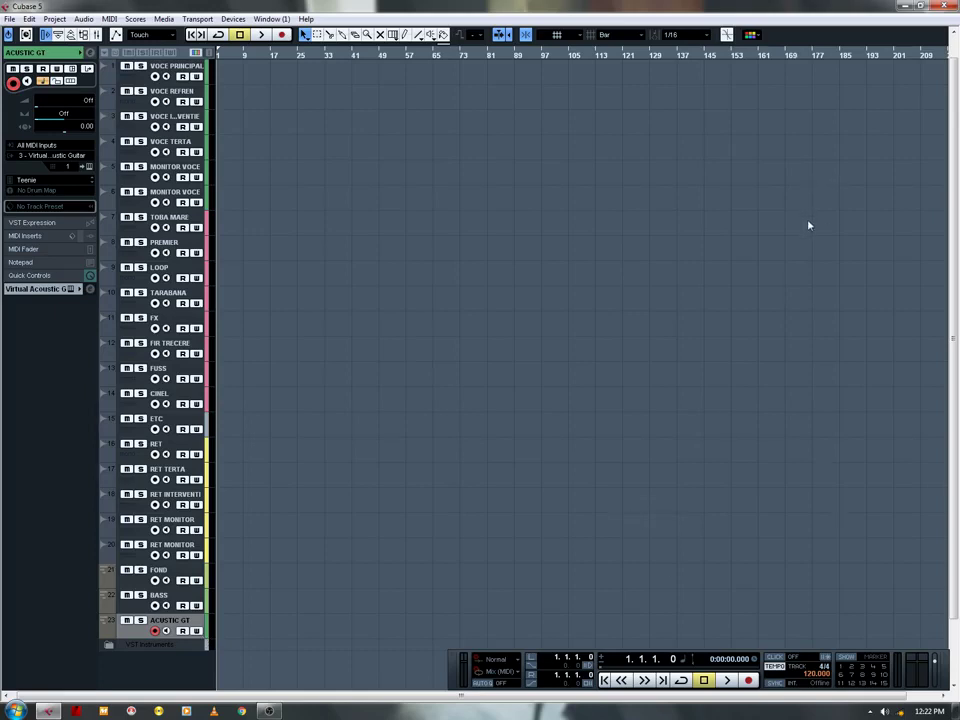
Step: Open the mixer and hide its MIDI channels
key(F3)
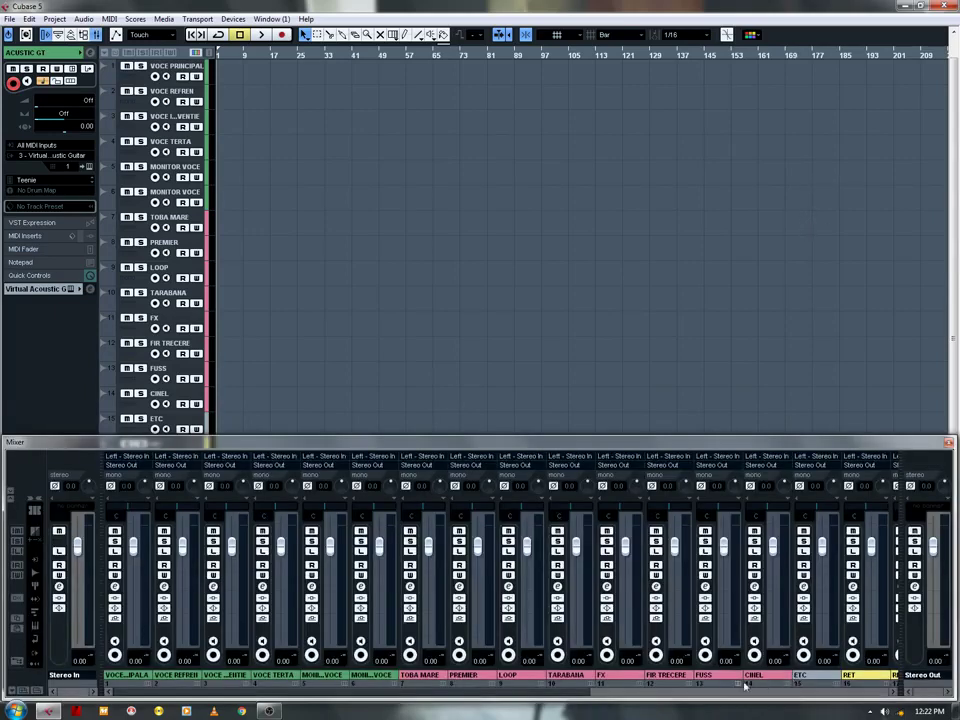
drag(581, 692, 935, 685)
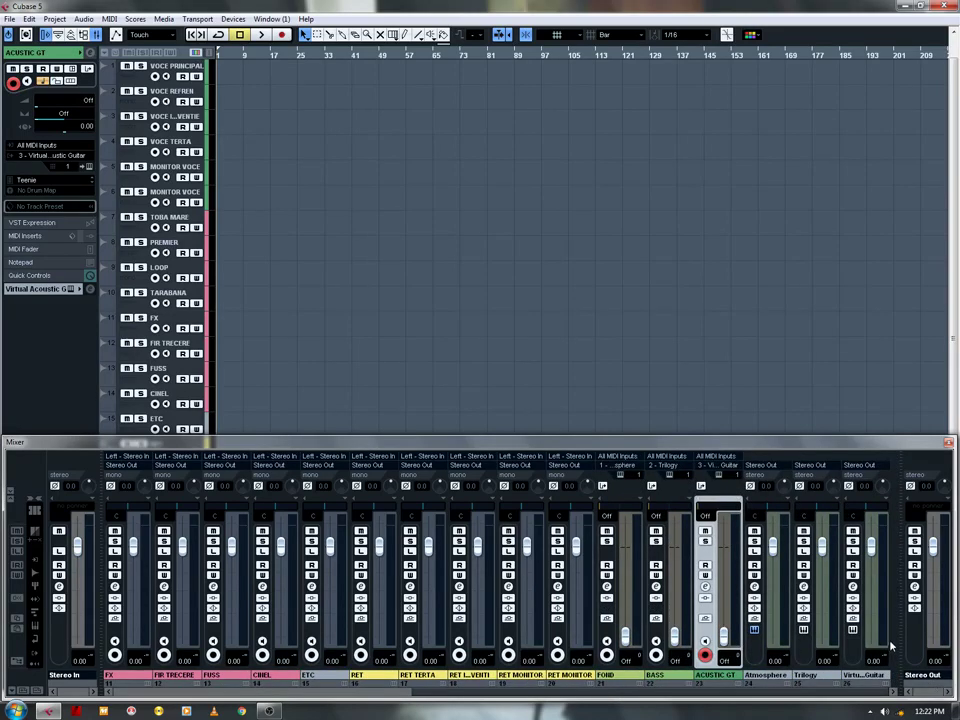
click(35, 612)
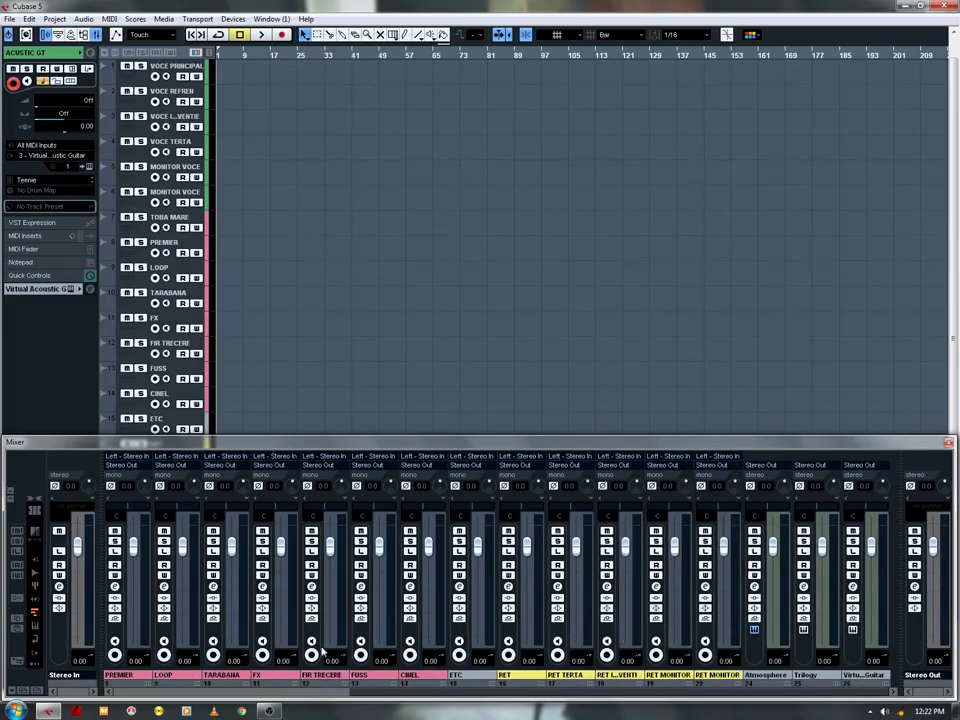
right_click(894, 618)
mouse_move(905, 514)
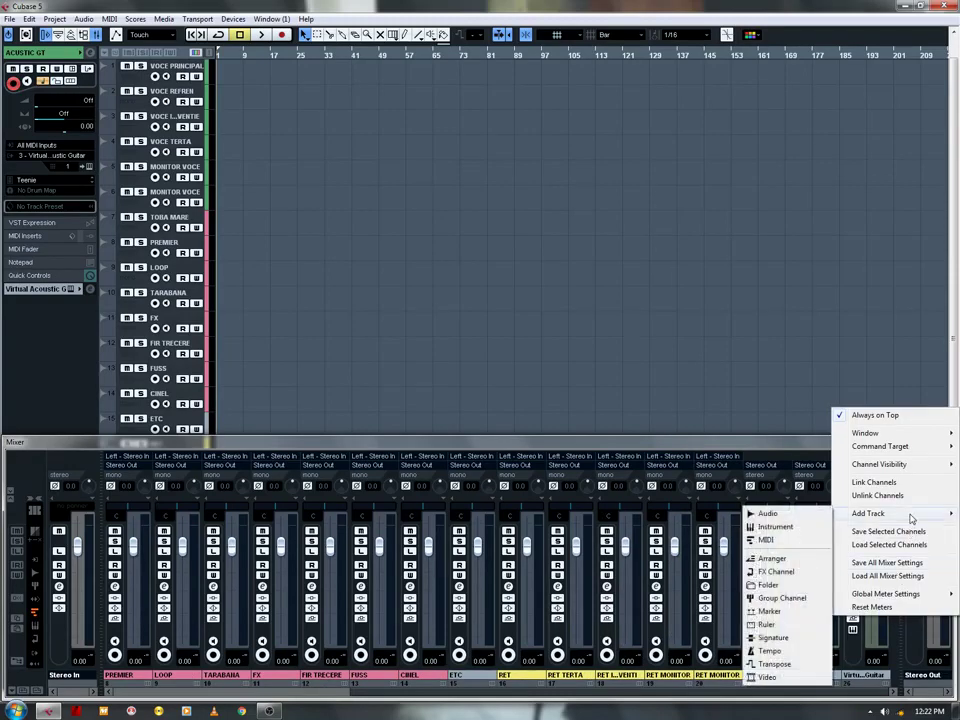
click(768, 584)
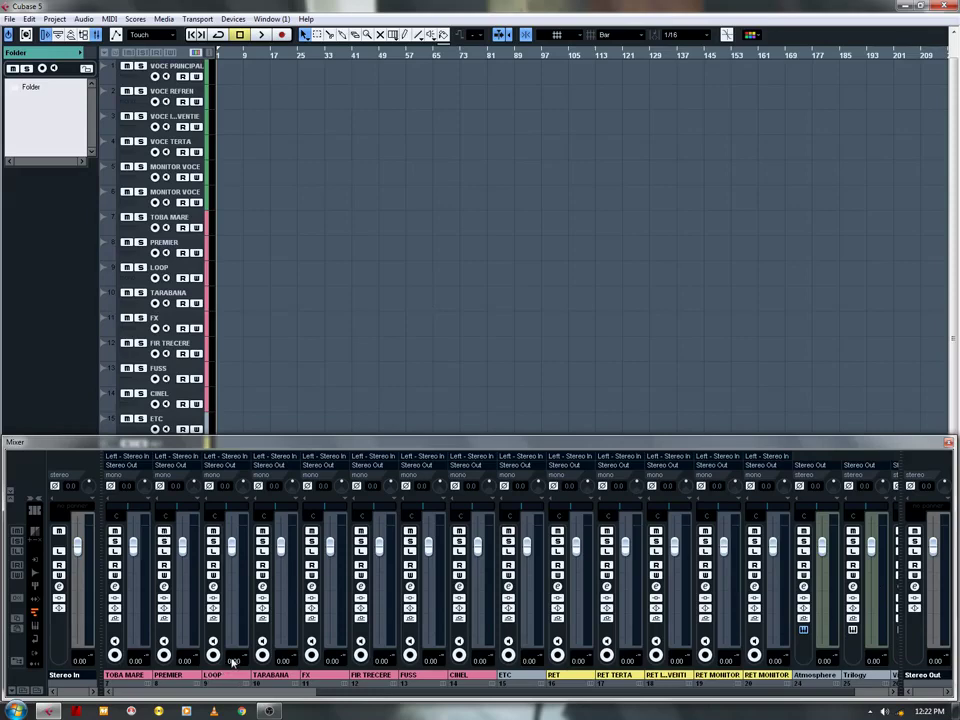
drag(355, 692, 439, 690)
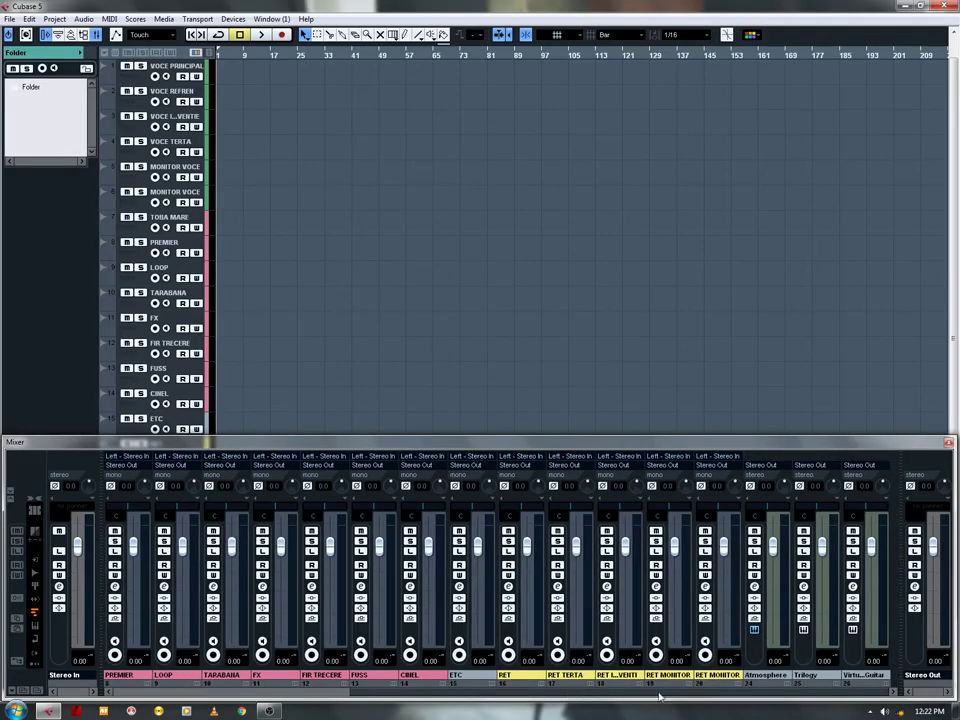
click(948, 443)
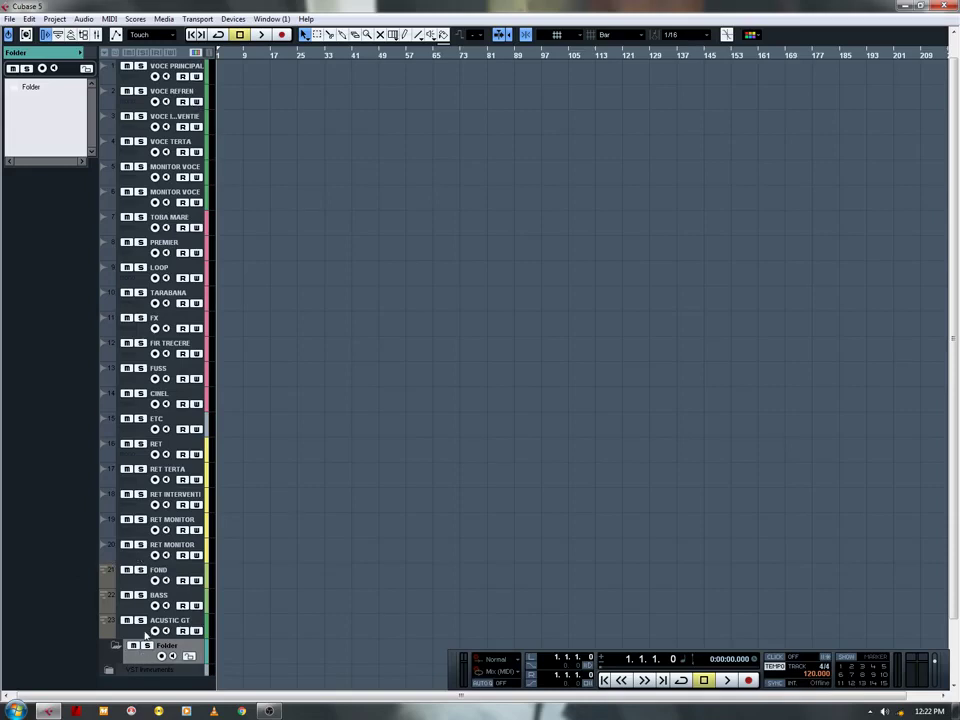
right_click(147, 657)
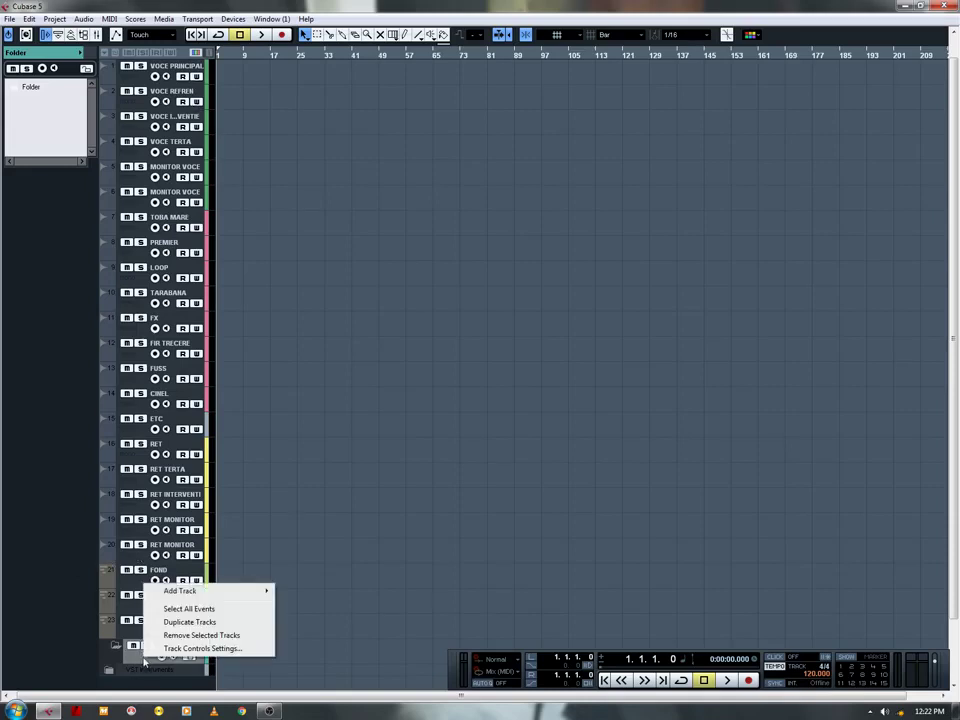
click(221, 636)
click(157, 647)
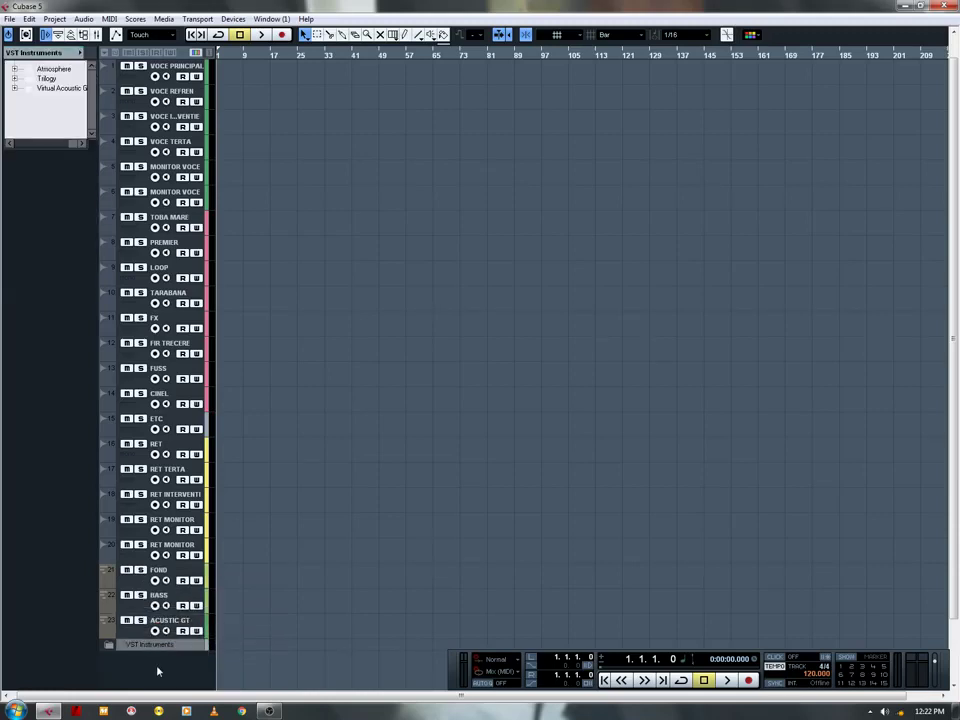
Step: Add a stereo FX channel with the RVerb Stereo effect from the mixer and close its plug-in window
key(F3)
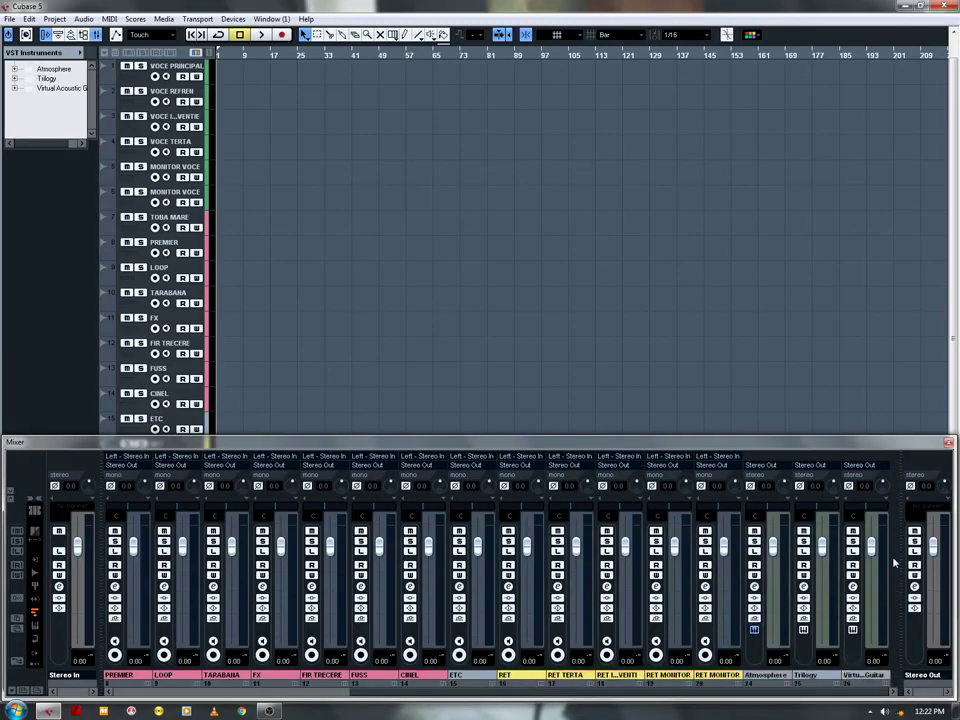
right_click(891, 613)
mouse_move(848, 513)
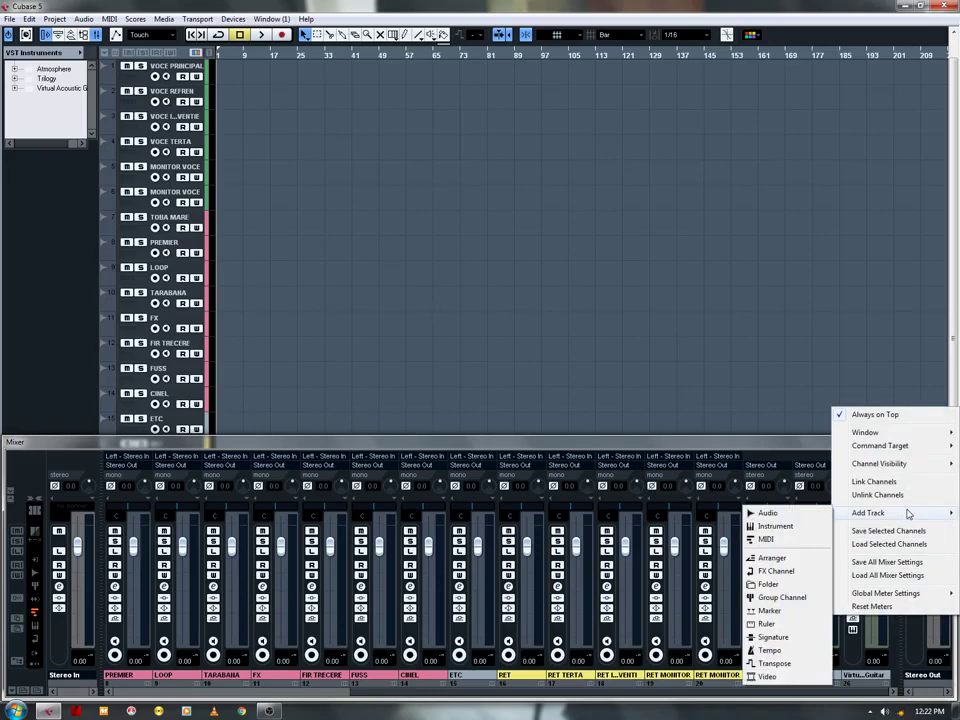
click(785, 571)
click(497, 365)
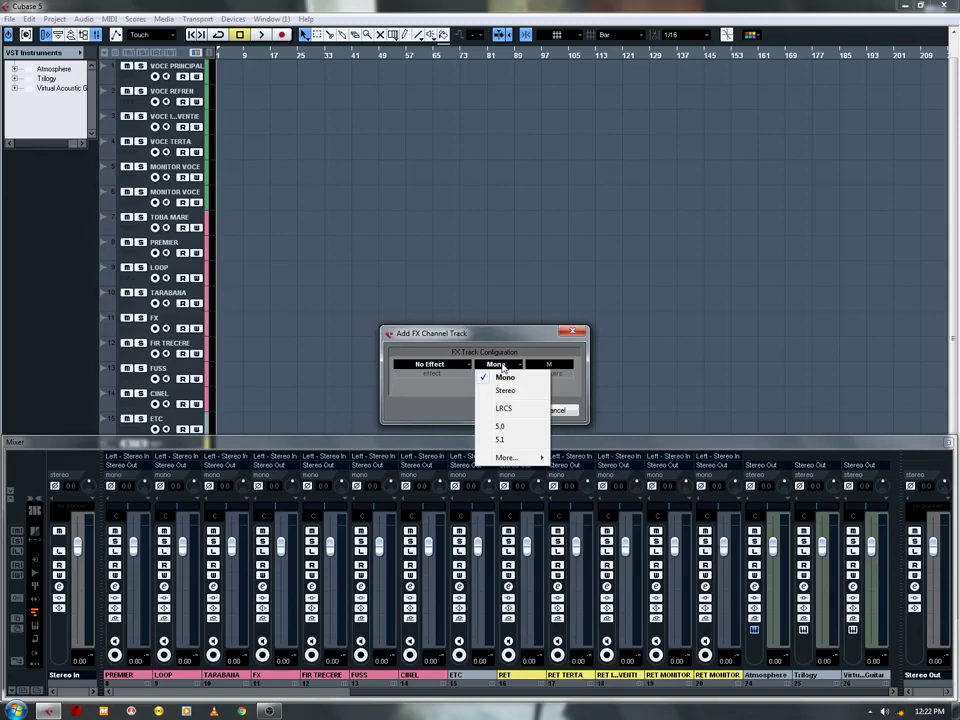
click(510, 390)
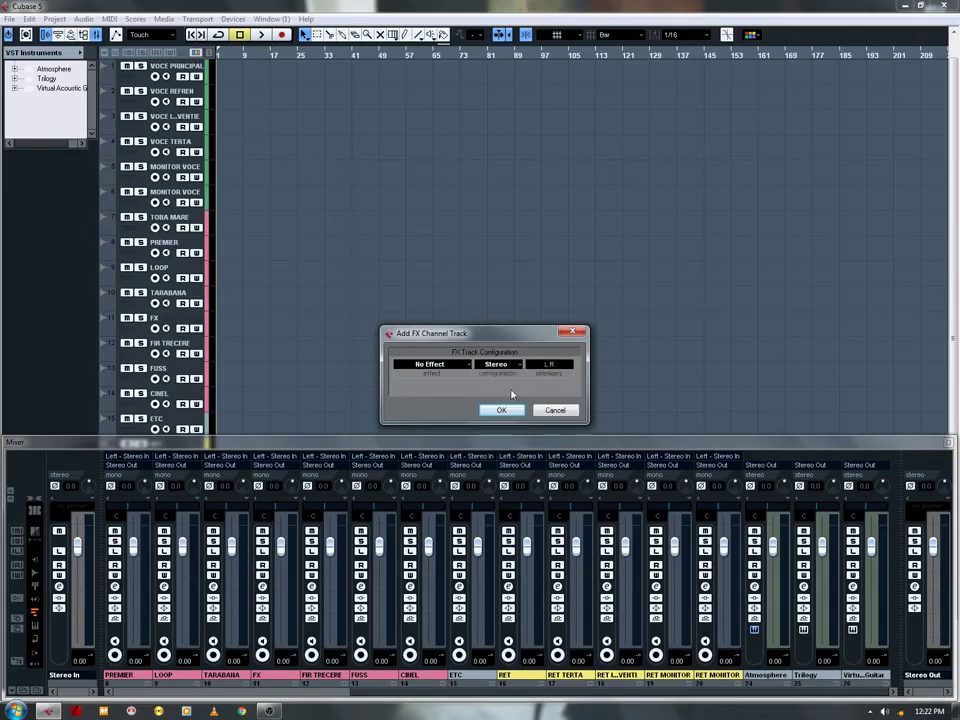
click(466, 368)
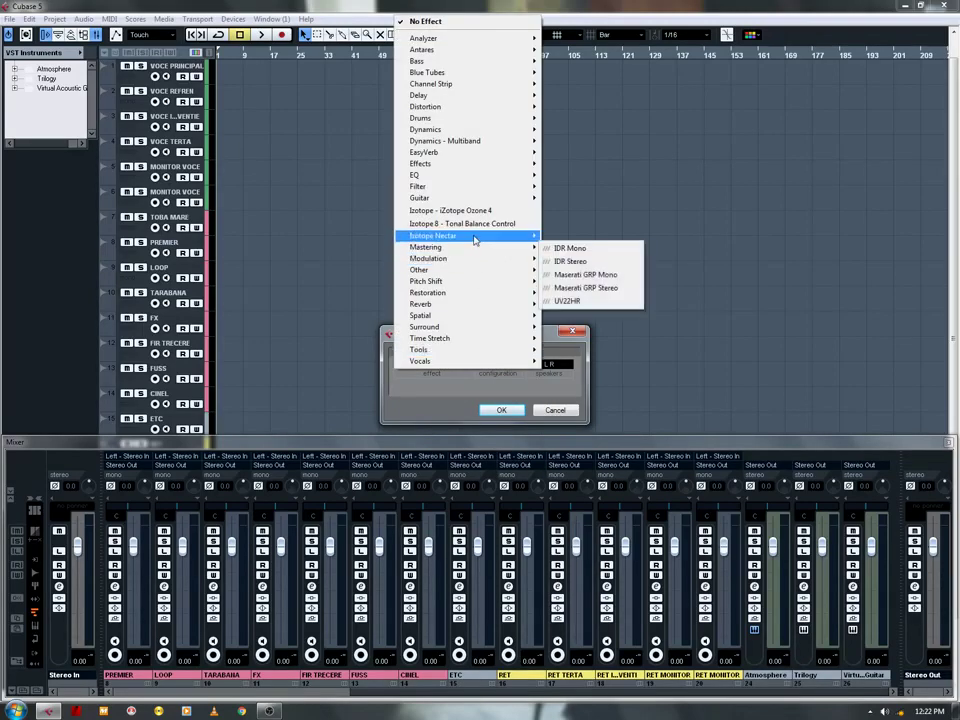
mouse_move(490, 356)
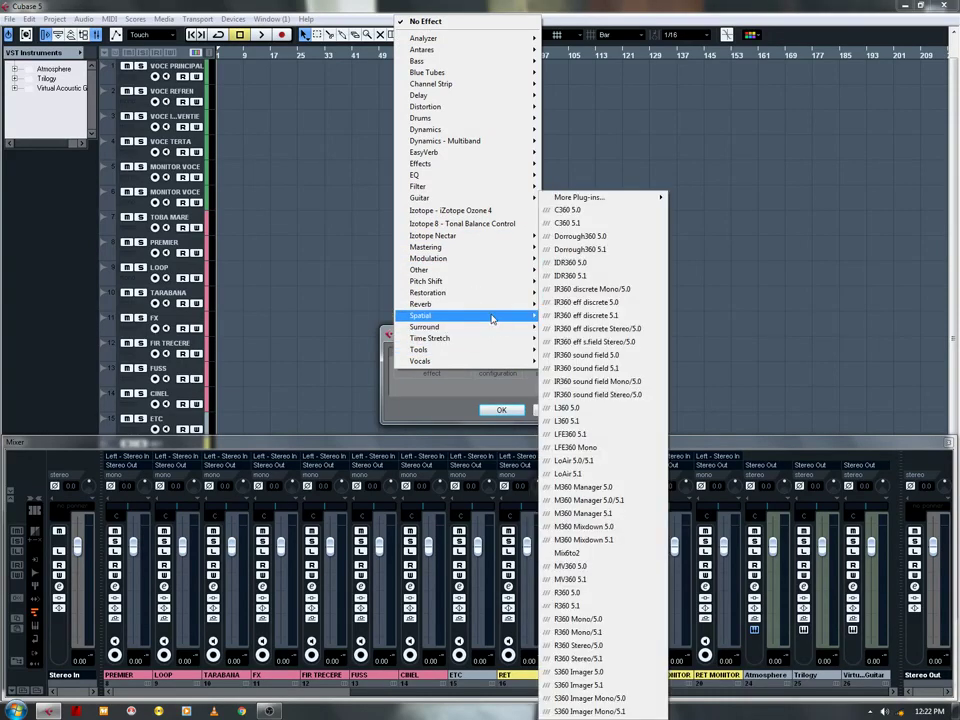
mouse_move(494, 317)
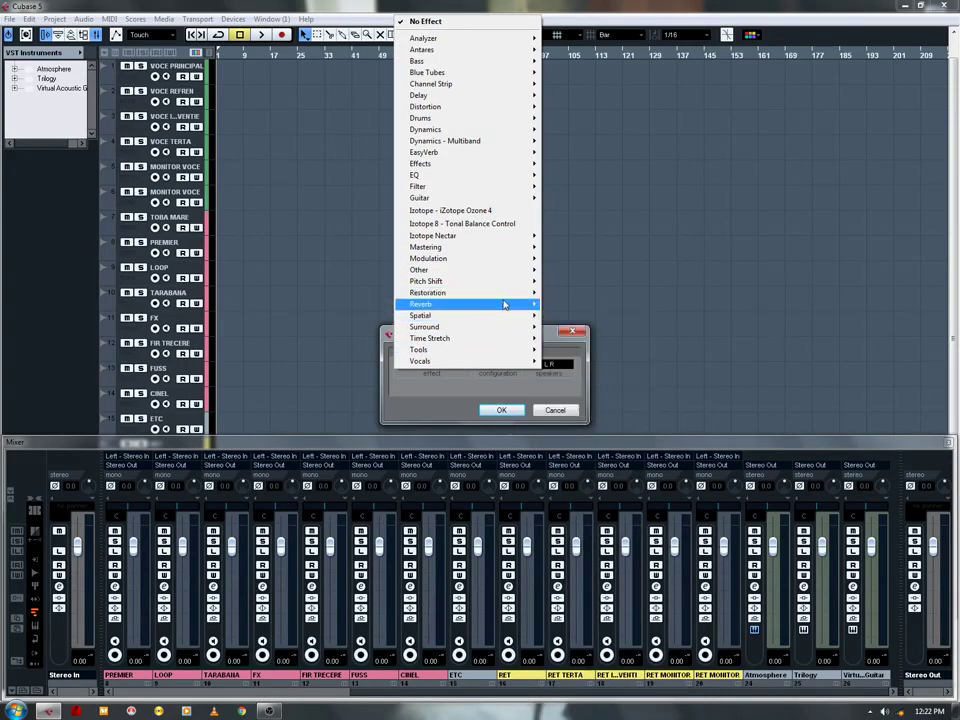
click(612, 463)
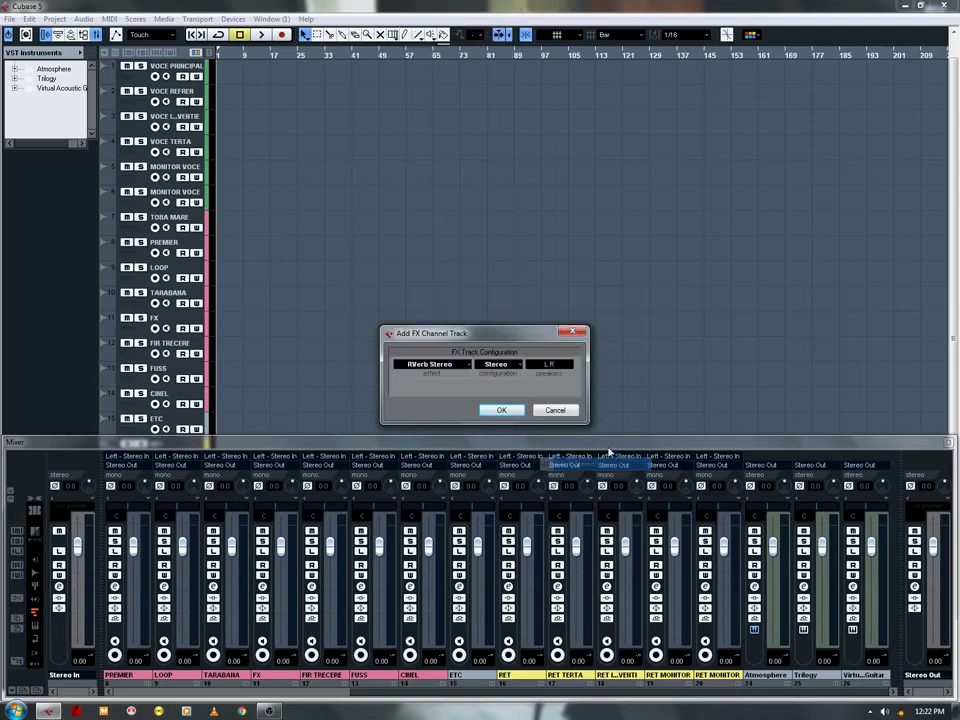
click(508, 410)
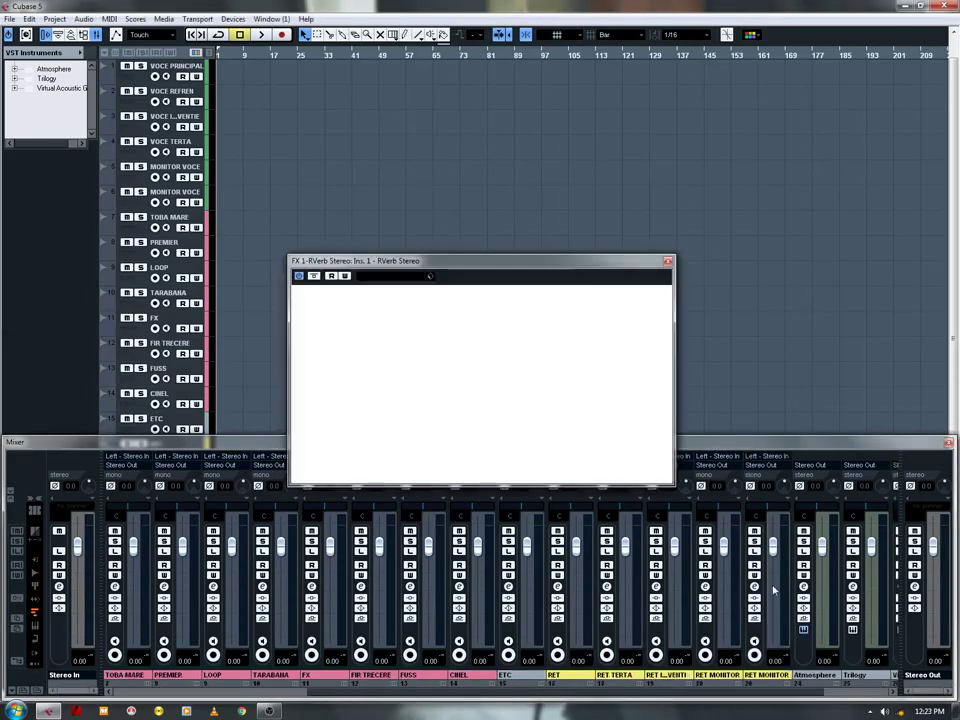
click(669, 263)
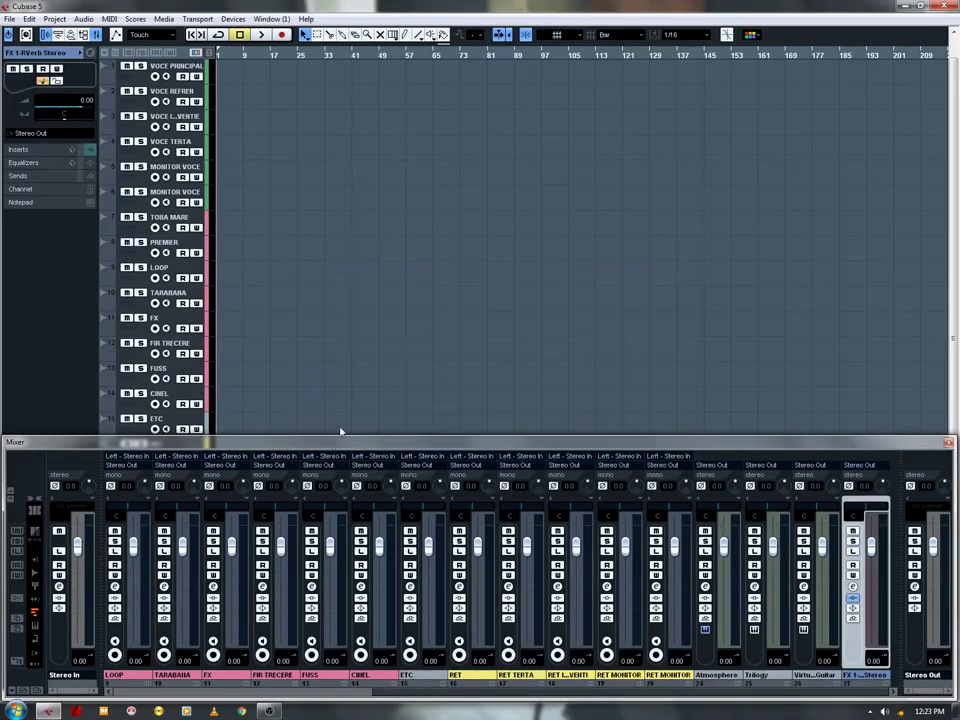
Step: Add a second stereo FX channel with the StereoDelay effect and close its plug-in window
right_click(896, 591)
mouse_move(810, 487)
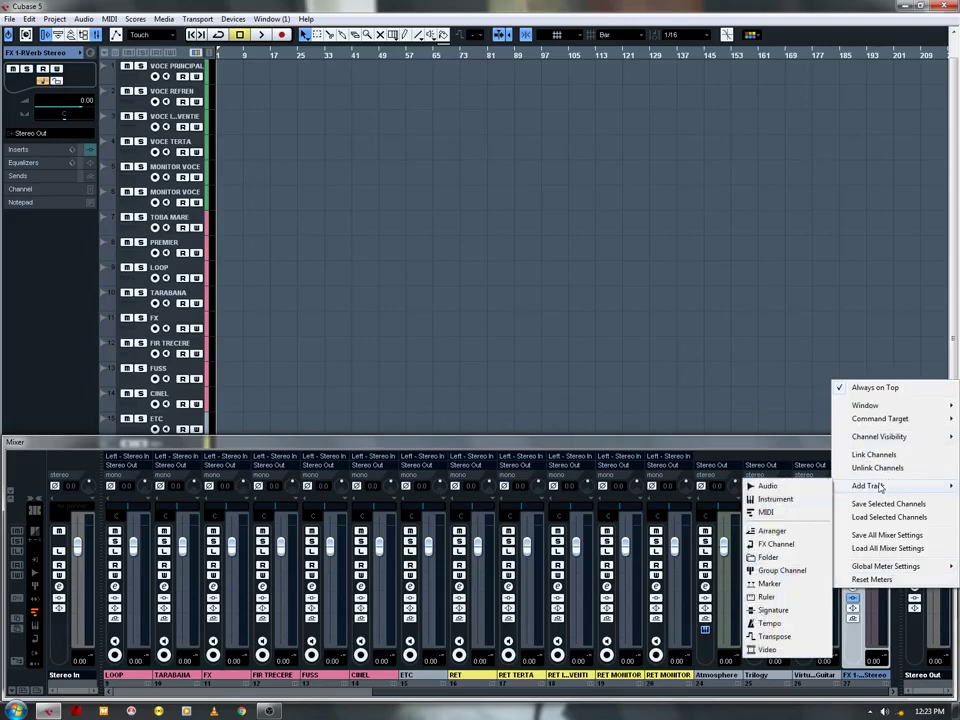
click(806, 543)
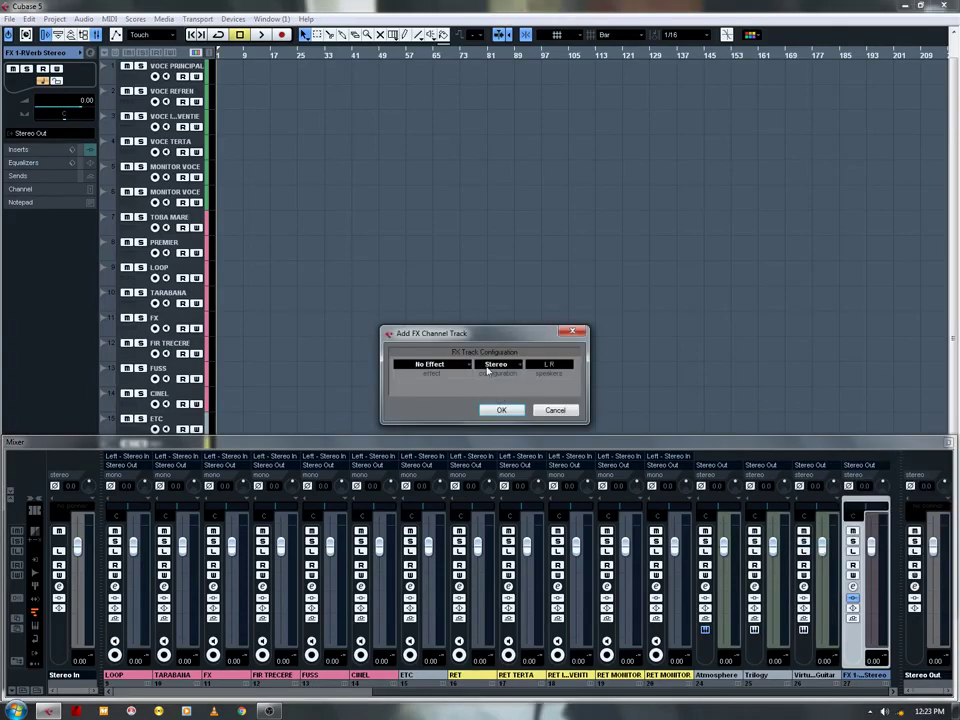
click(452, 365)
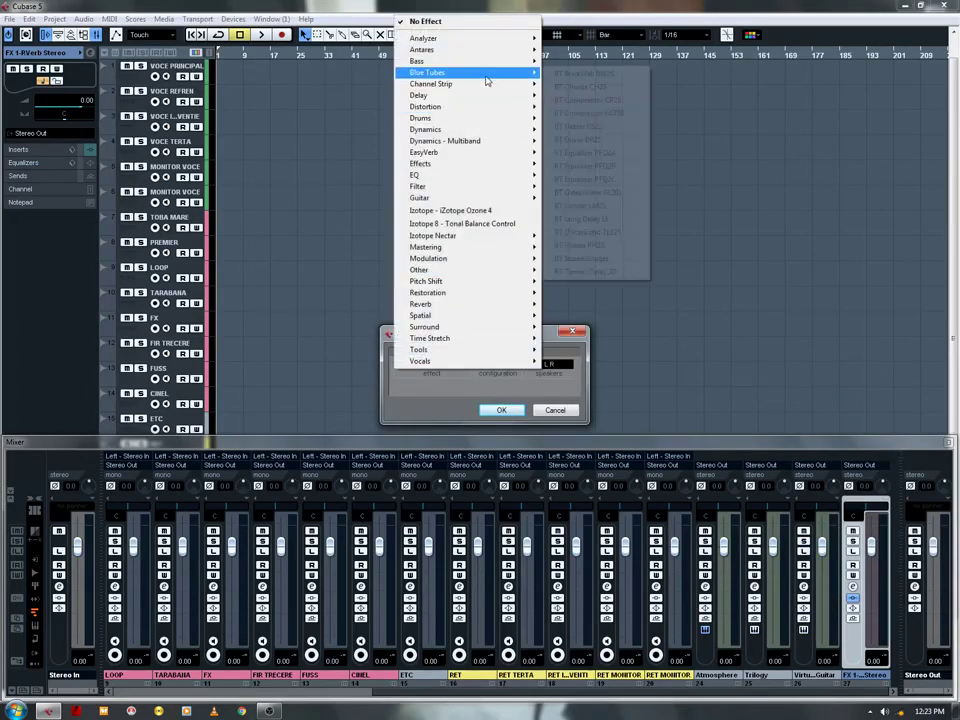
mouse_move(500, 100)
click(602, 178)
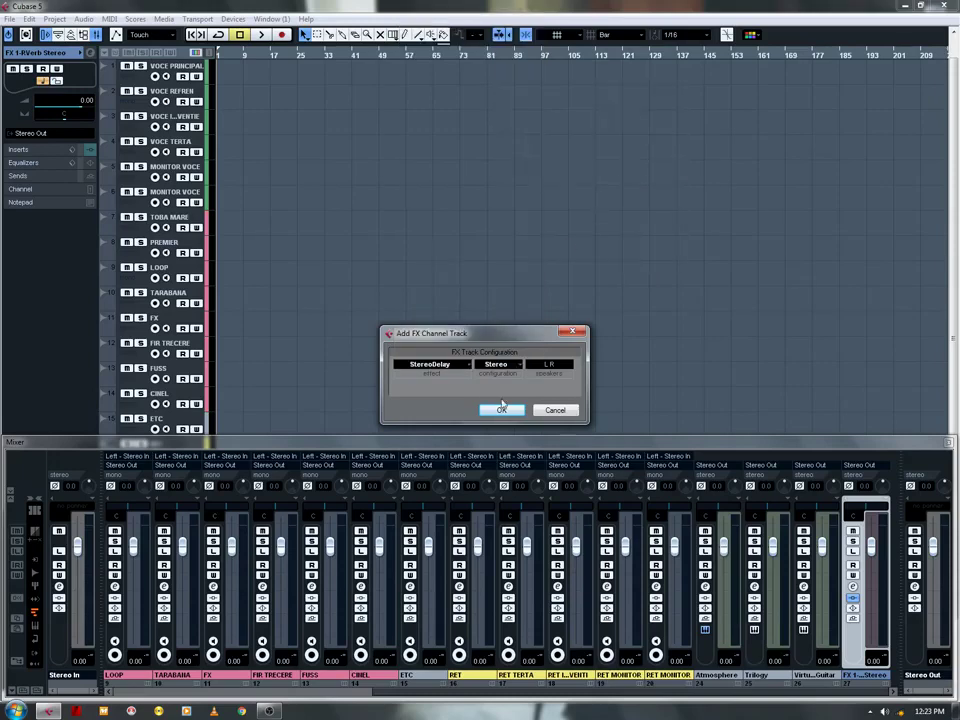
click(501, 410)
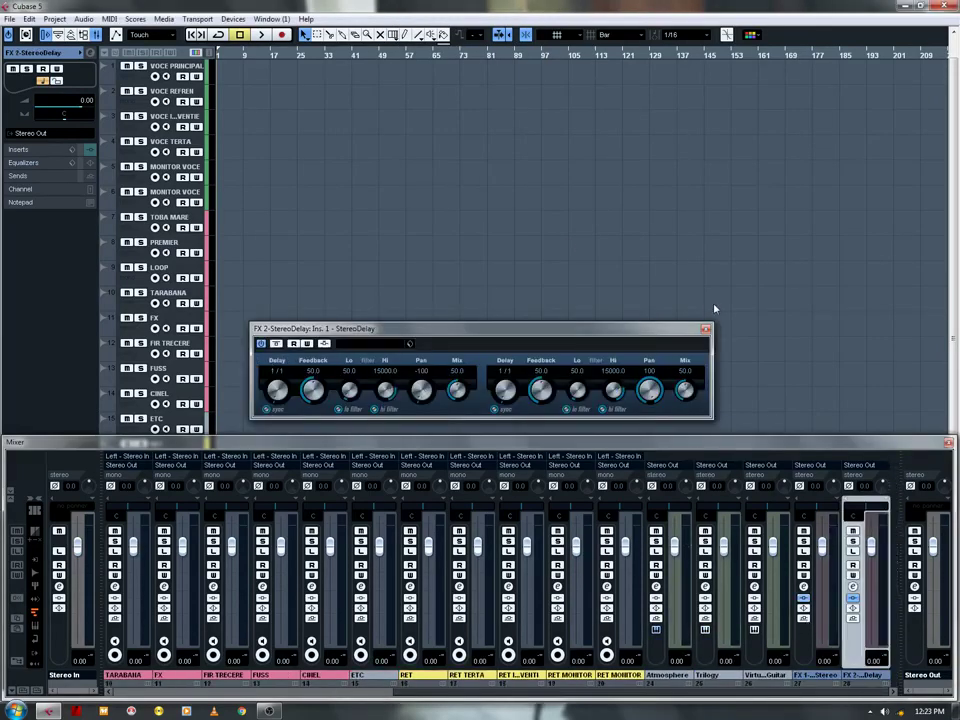
click(705, 328)
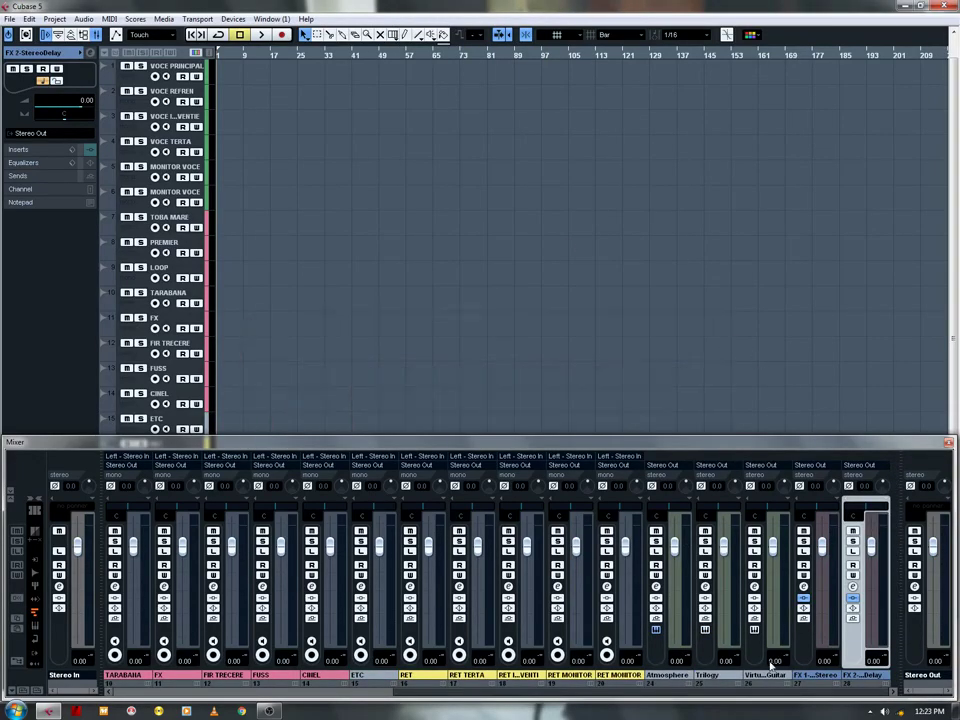
Step: Add three stereo group channel tracks and bring them into view in the mixer
right_click(908, 594)
mouse_move(878, 485)
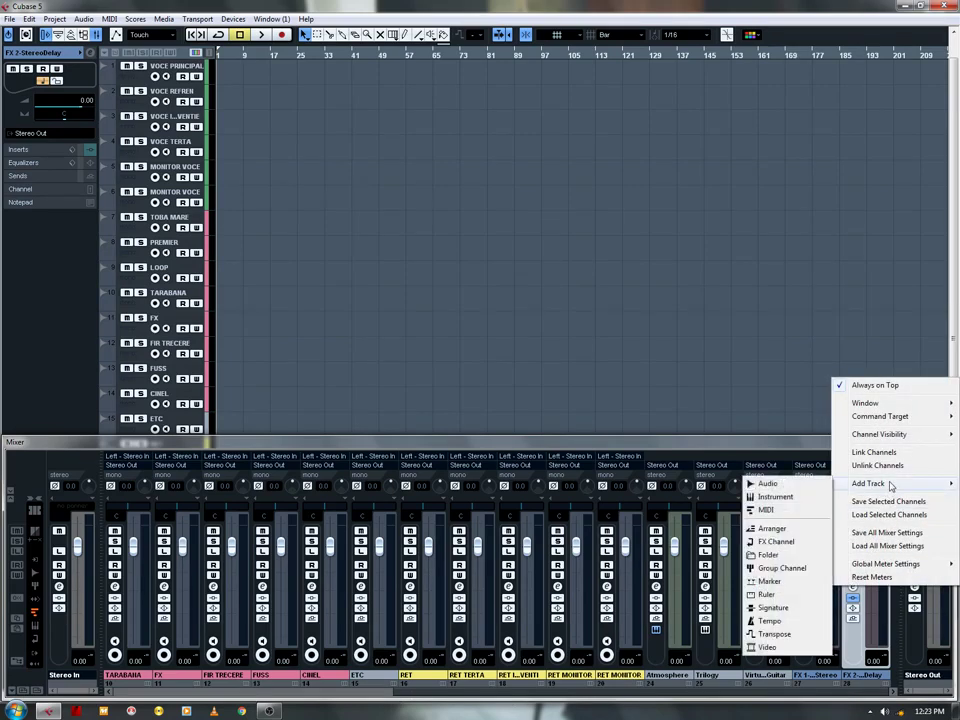
click(794, 569)
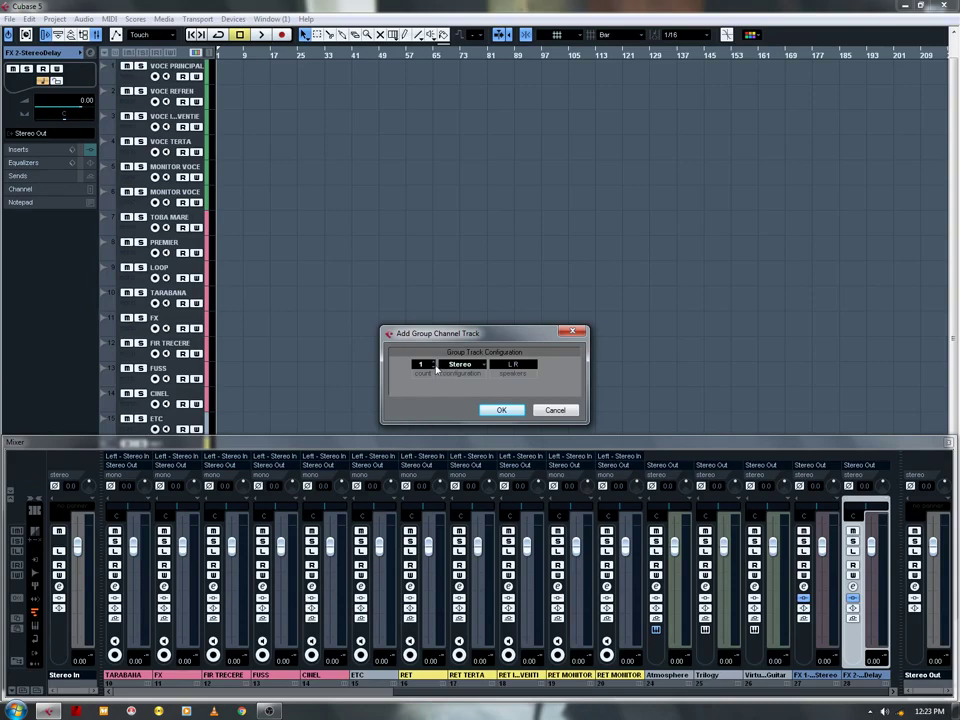
click(503, 410)
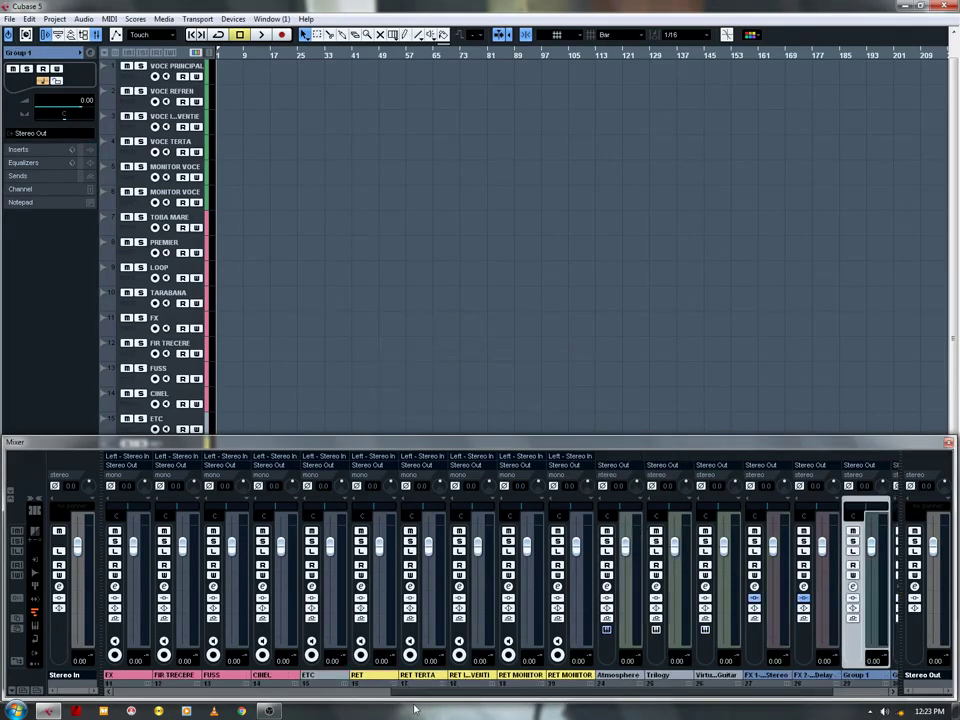
drag(424, 693, 616, 697)
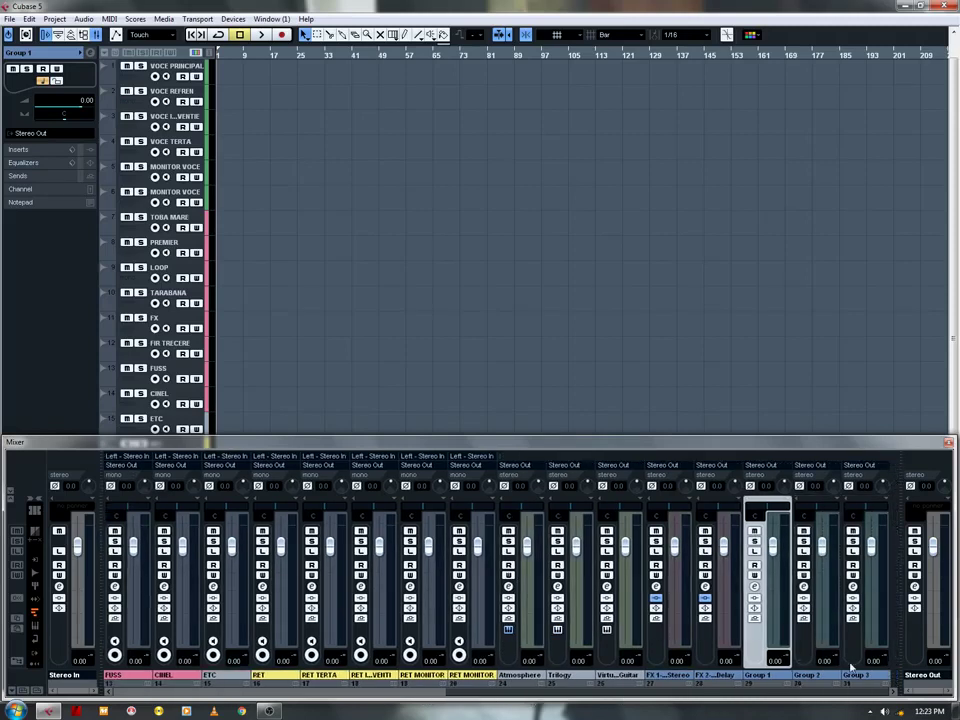
Step: Color the first group channel green and rename it VOCE
click(765, 683)
click(826, 686)
double_click(762, 677)
text(VOCE)
key(Return)
Step: Color the second group channel pink and rename it PERCUTIE
click(836, 685)
click(931, 685)
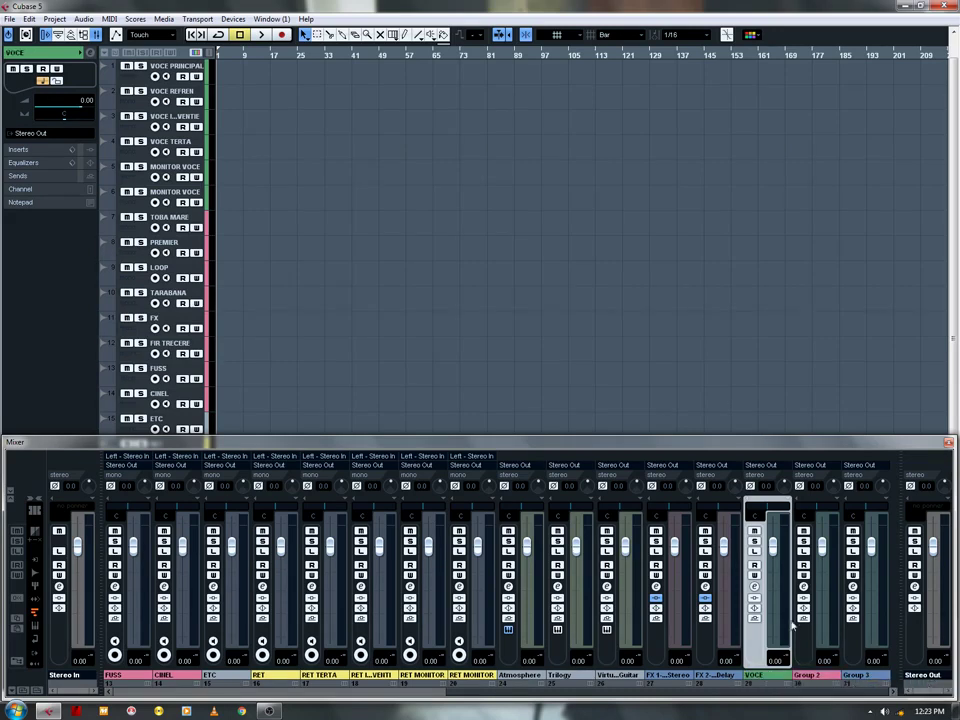
double_click(812, 676)
text(PEP)
text(CUTIE)
key(Return)
Step: Close and reopen the mixer, color the third group channel yellow and rename it RET
click(948, 442)
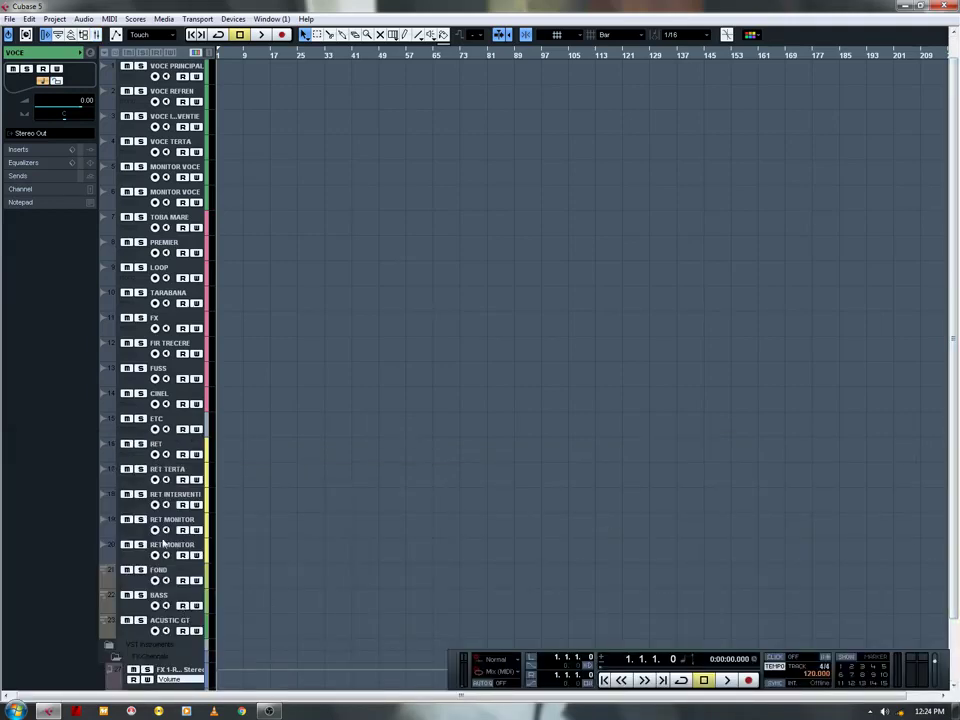
key(F3)
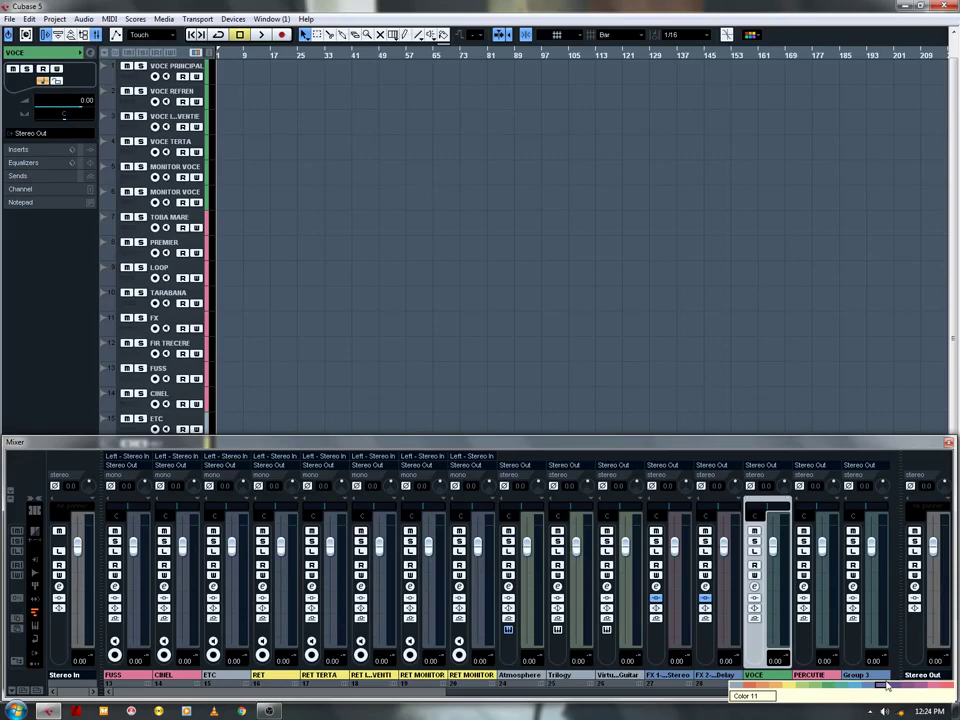
click(786, 686)
double_click(860, 675)
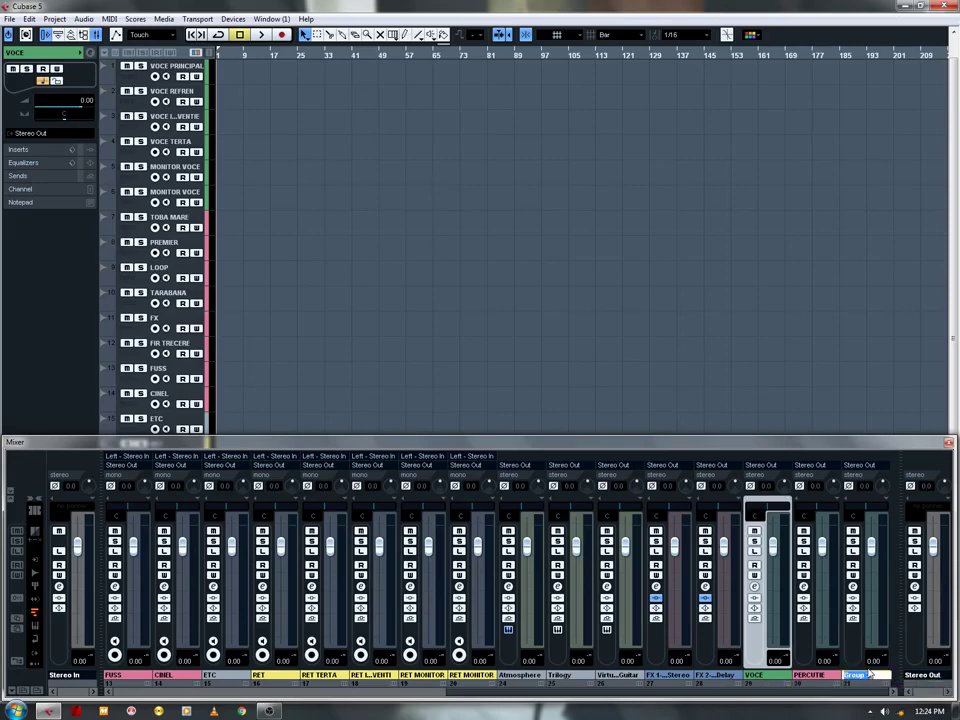
text(RET)
key(Return)
Step: Open the VOCE group's channel settings and load JJP-Vocals Stereo into its first insert slot
click(754, 597)
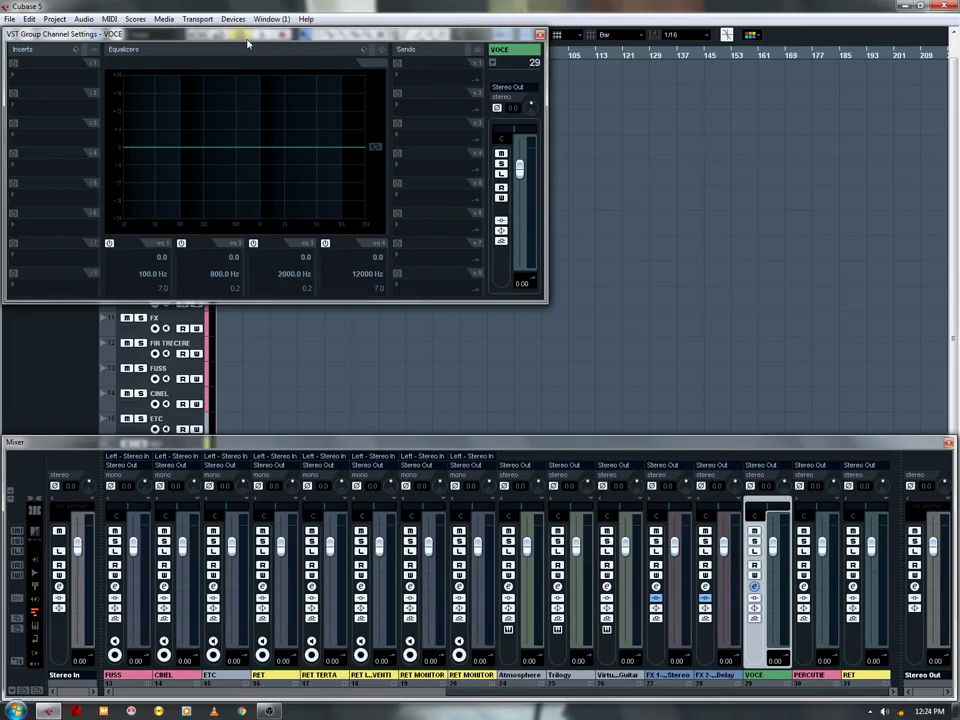
click(540, 35)
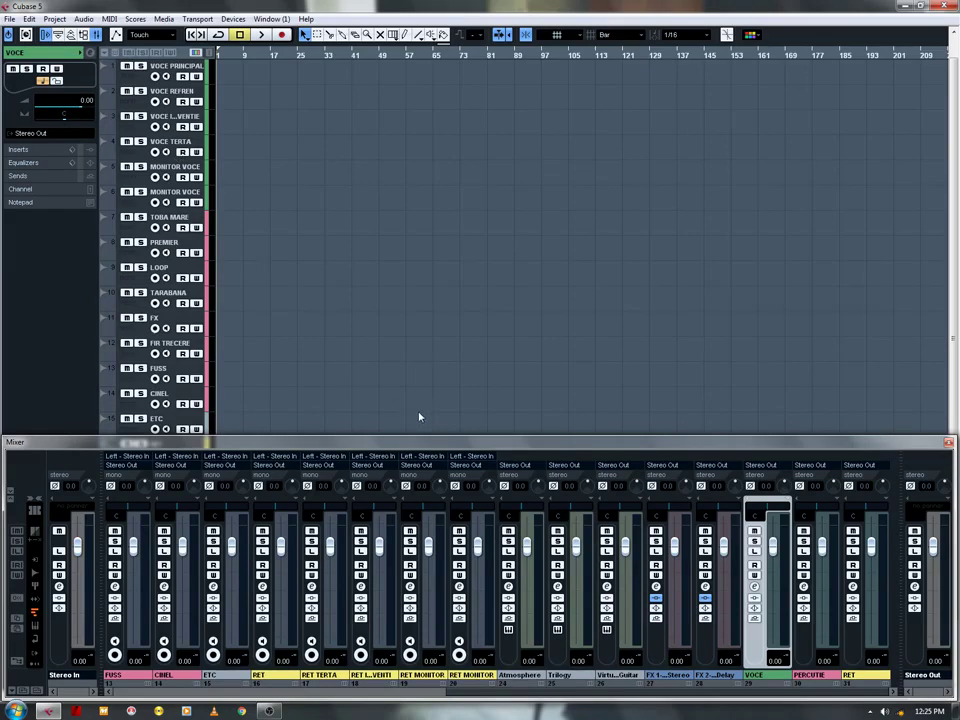
click(754, 587)
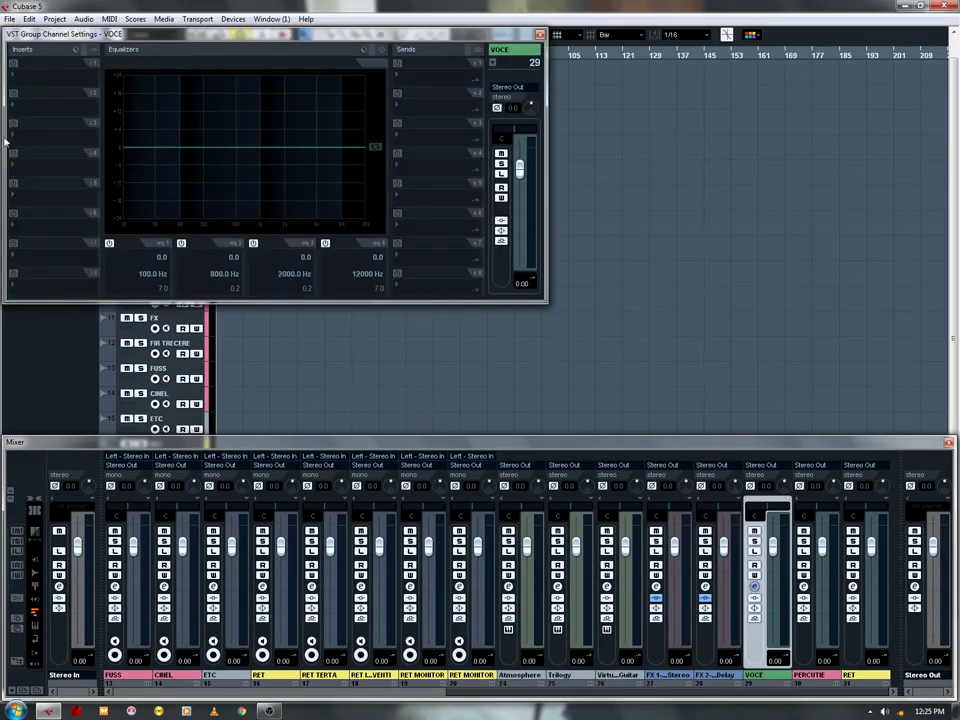
click(43, 68)
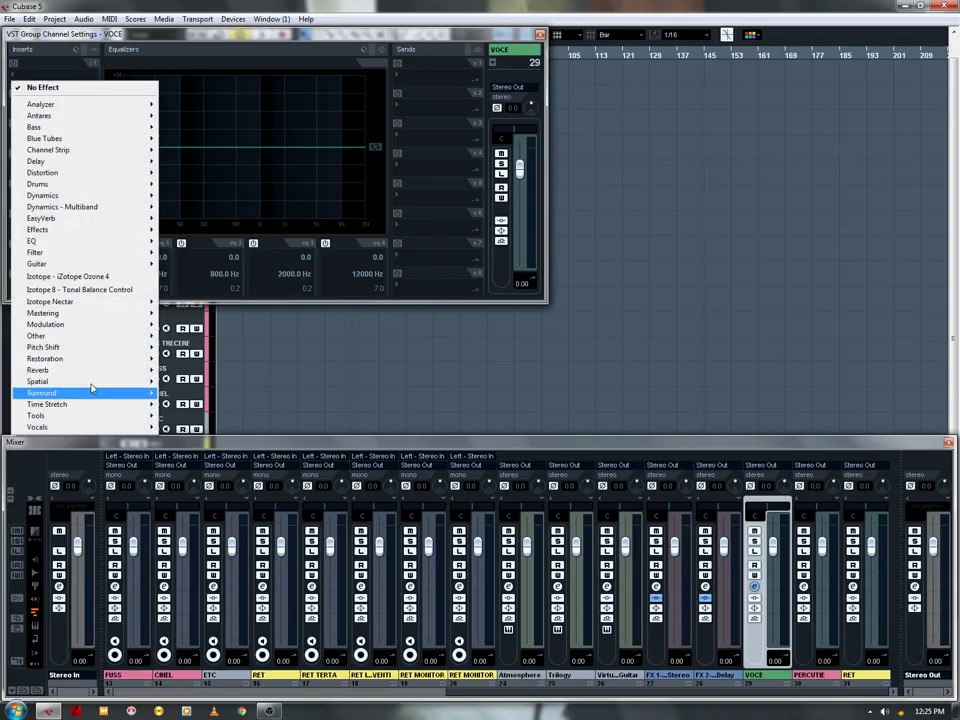
mouse_move(95, 427)
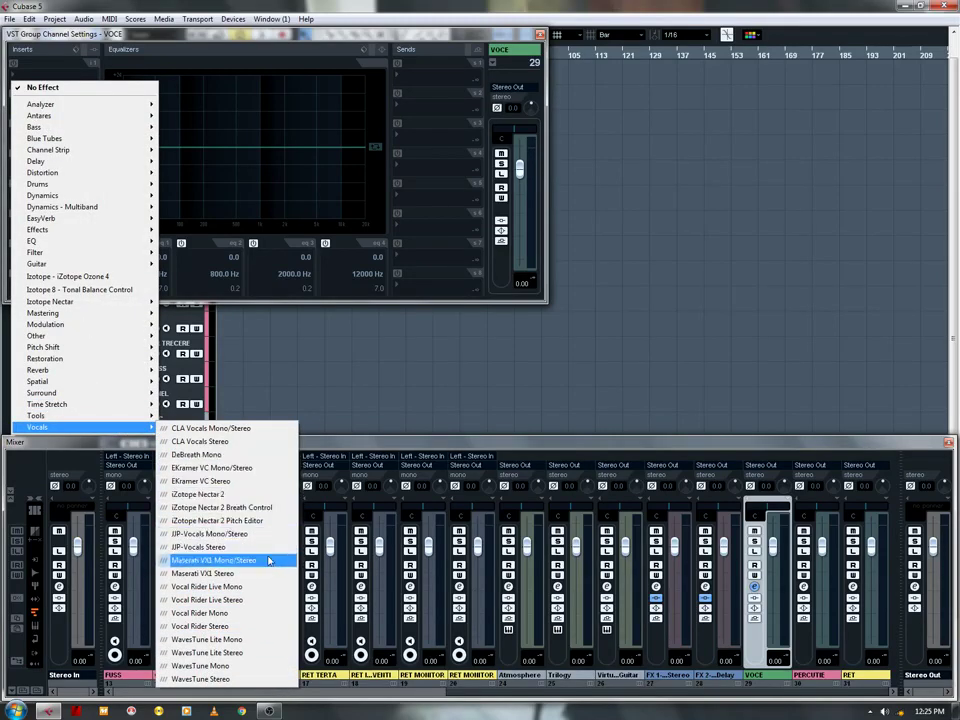
click(268, 553)
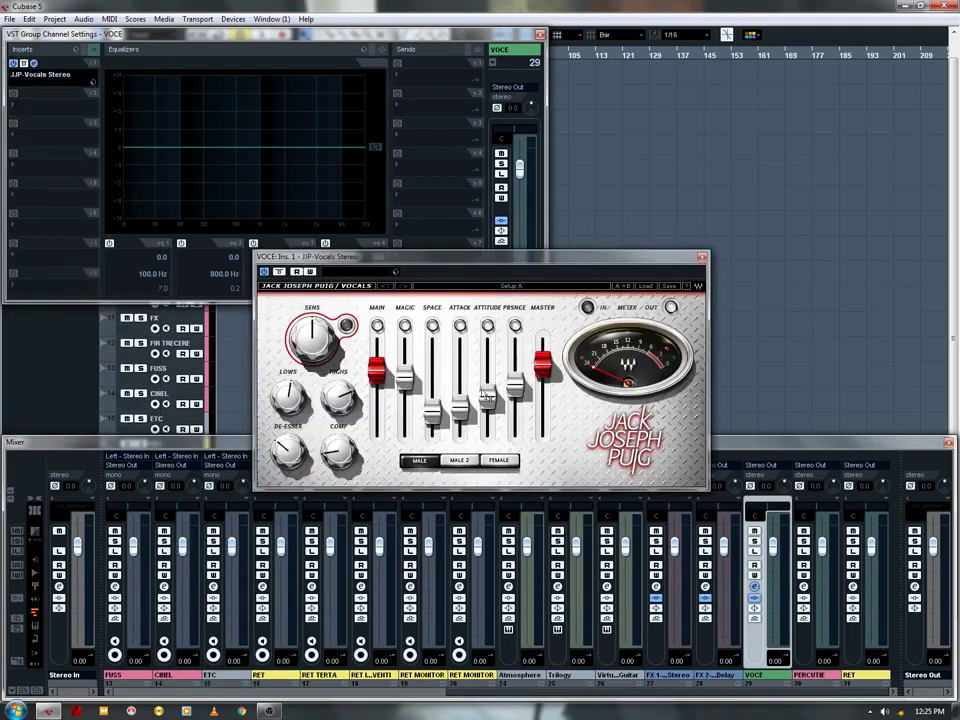
Step: Load the KU. VOCAL factory preset from the Male category in JJP-Vocals
click(648, 287)
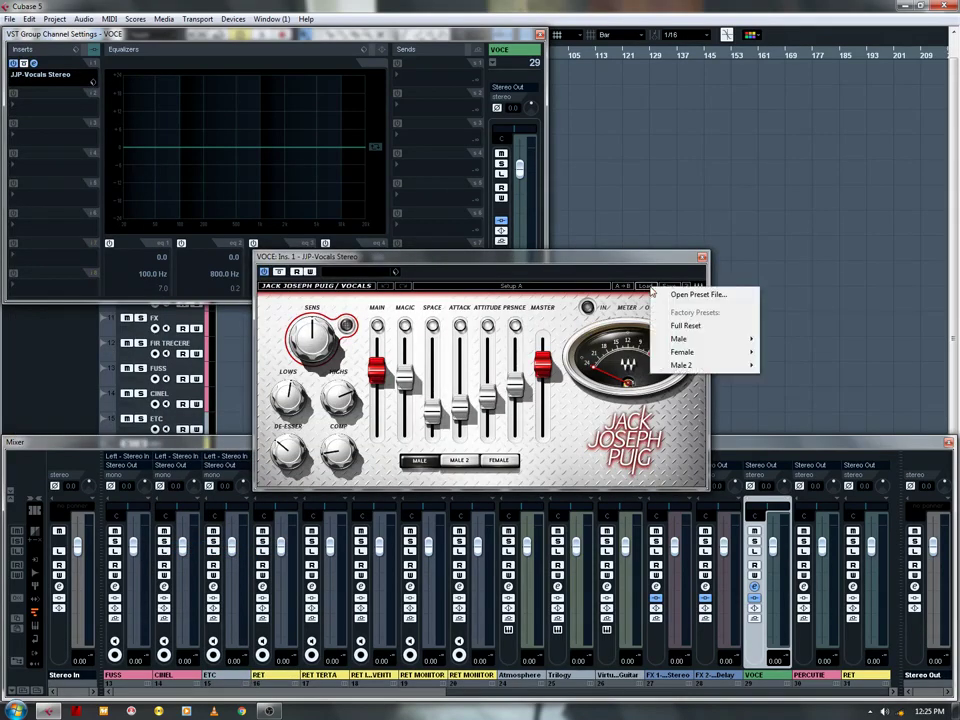
mouse_move(745, 339)
click(787, 338)
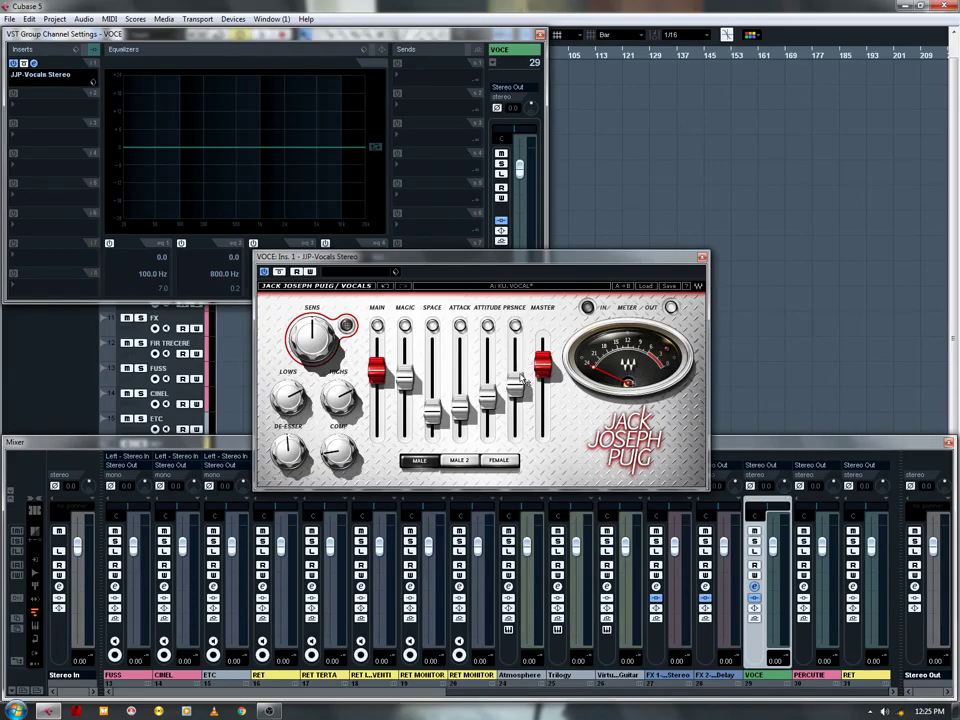
Step: Raise the presence, attitude and attack faders slightly, lower the Sens knob a little, and close the JJP-Vocals window
drag(516, 382, 457, 411)
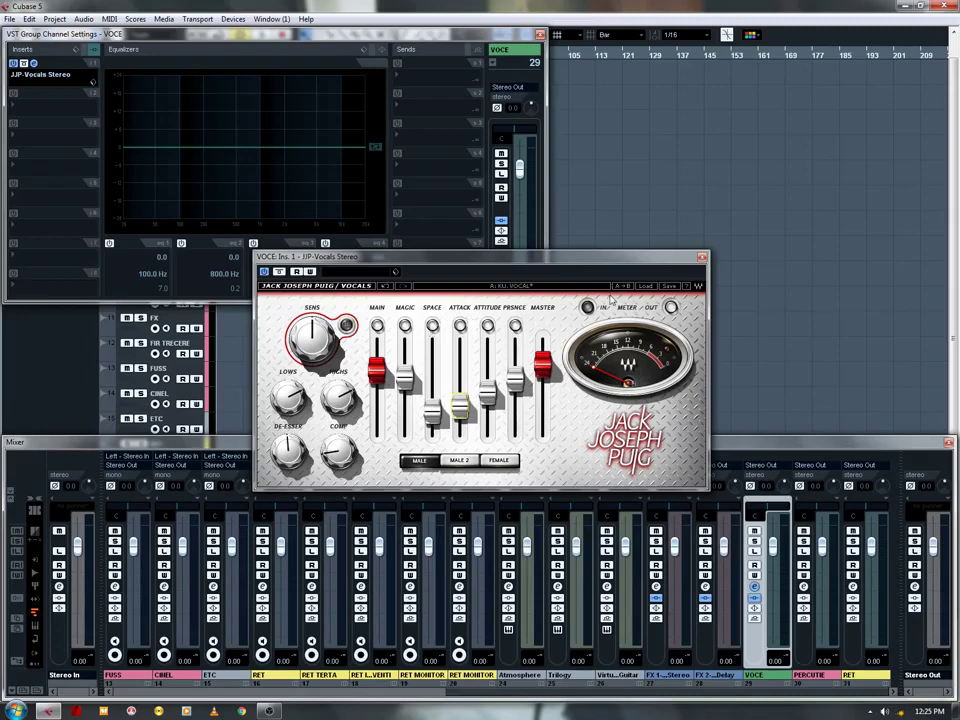
drag(309, 331, 309, 312)
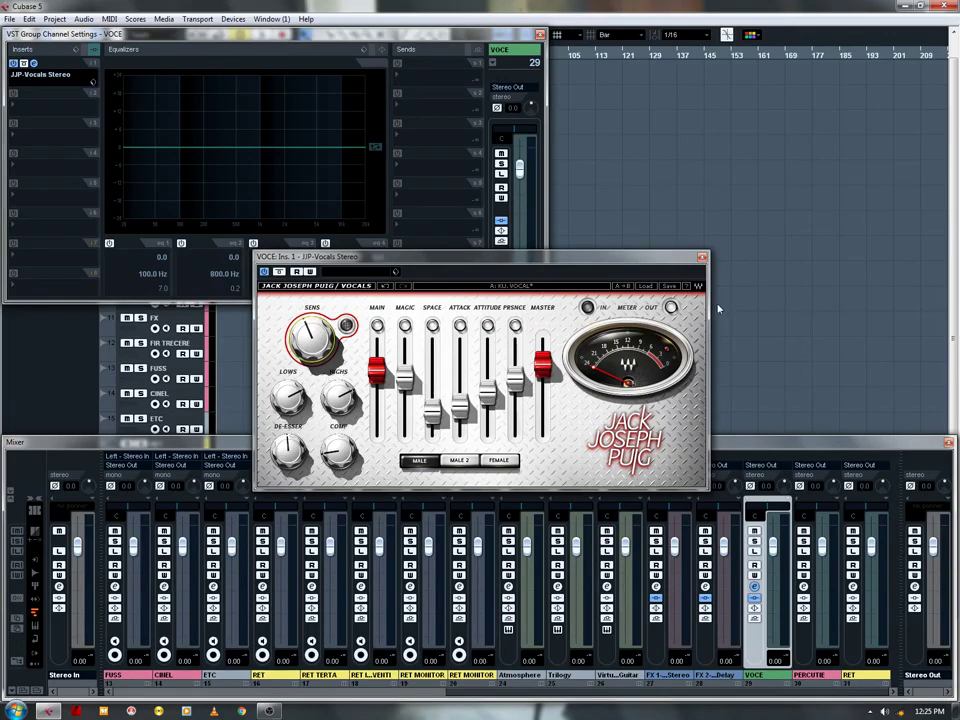
click(703, 258)
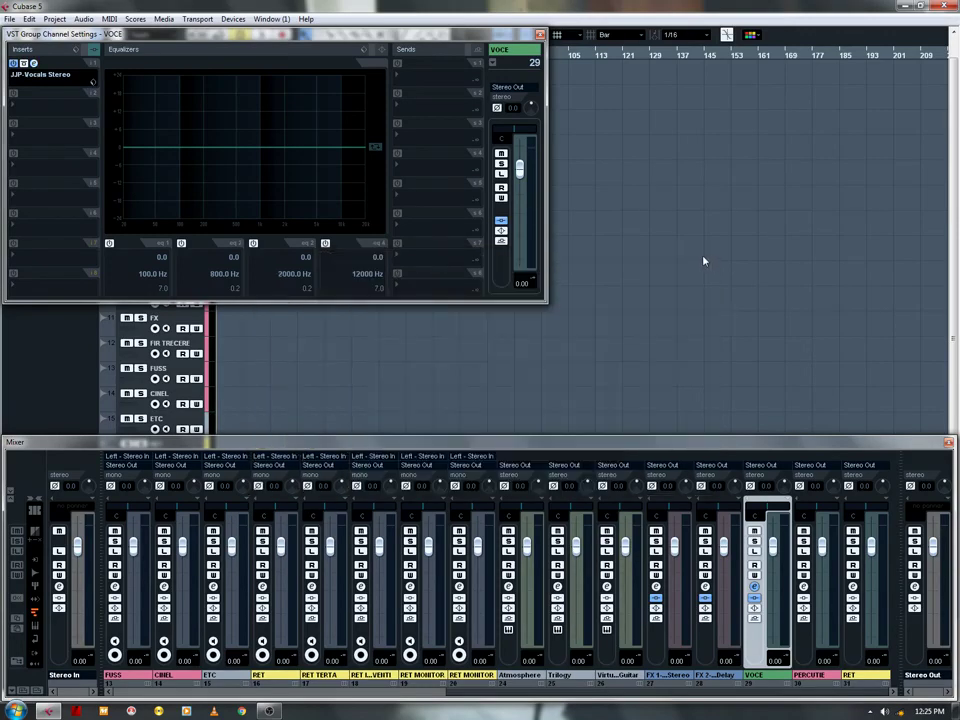
Step: Load DeEsser into the VOCE group's second insert slot, switch it to Male, and close its window
click(38, 104)
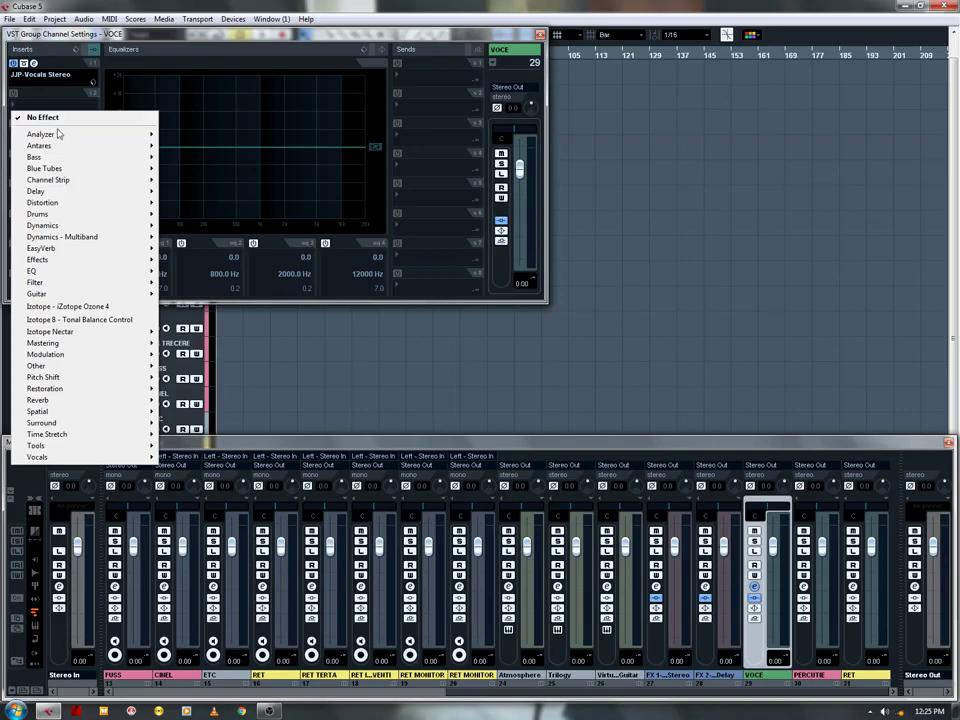
mouse_move(115, 225)
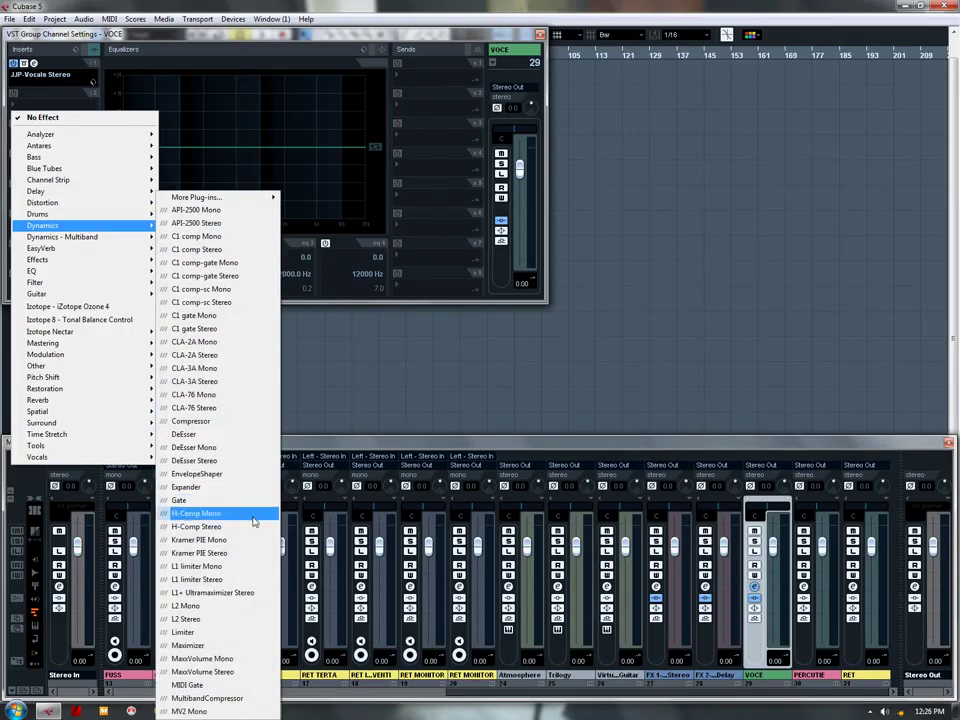
click(235, 434)
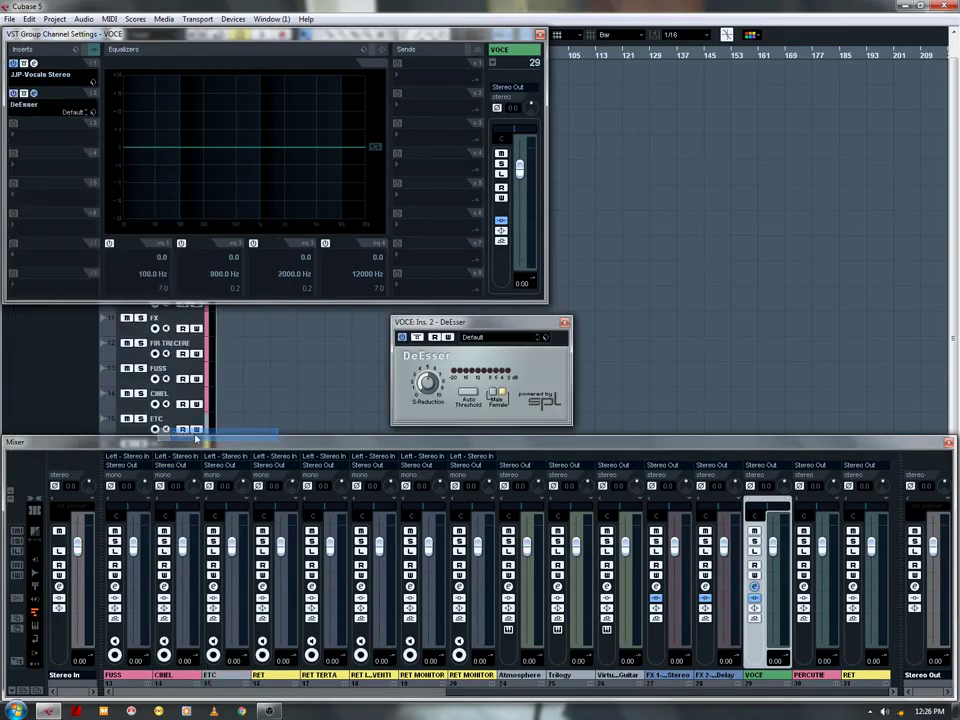
click(497, 396)
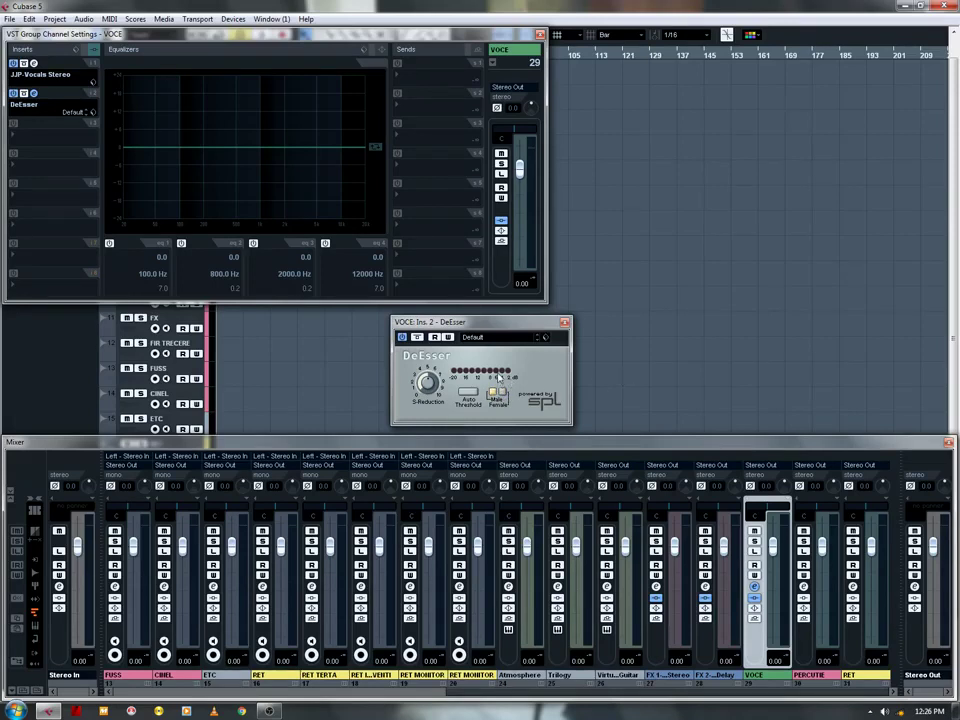
click(564, 323)
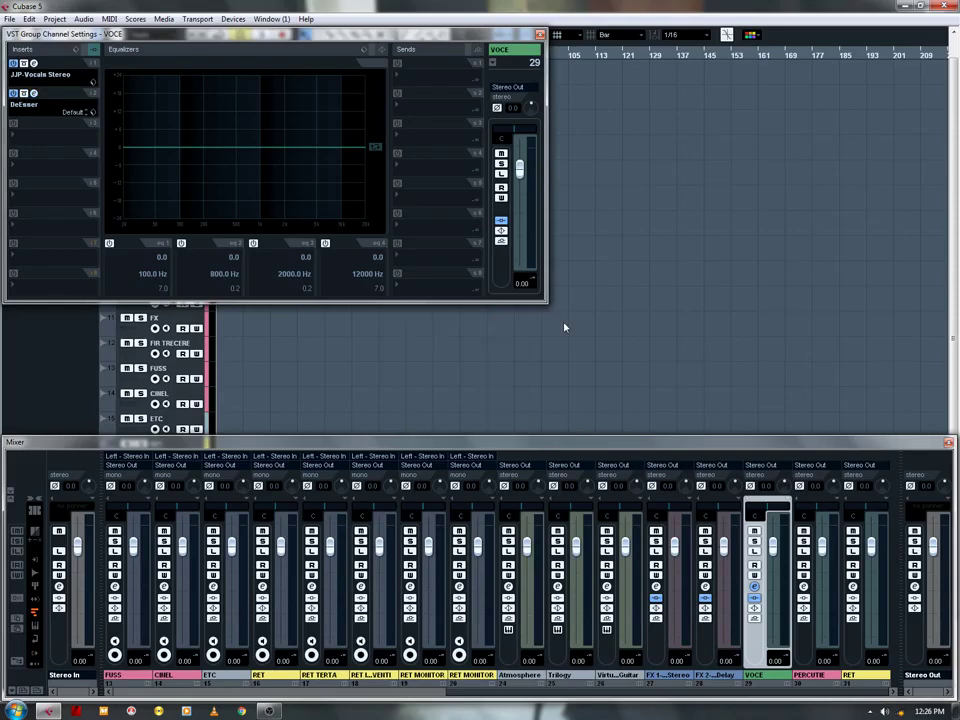
Step: Load GEQ-30 into VOCE's third insert slot, cut the 25, 31.5 and 40 Hz and 20 kHz bands to -12.0, and close it
click(42, 138)
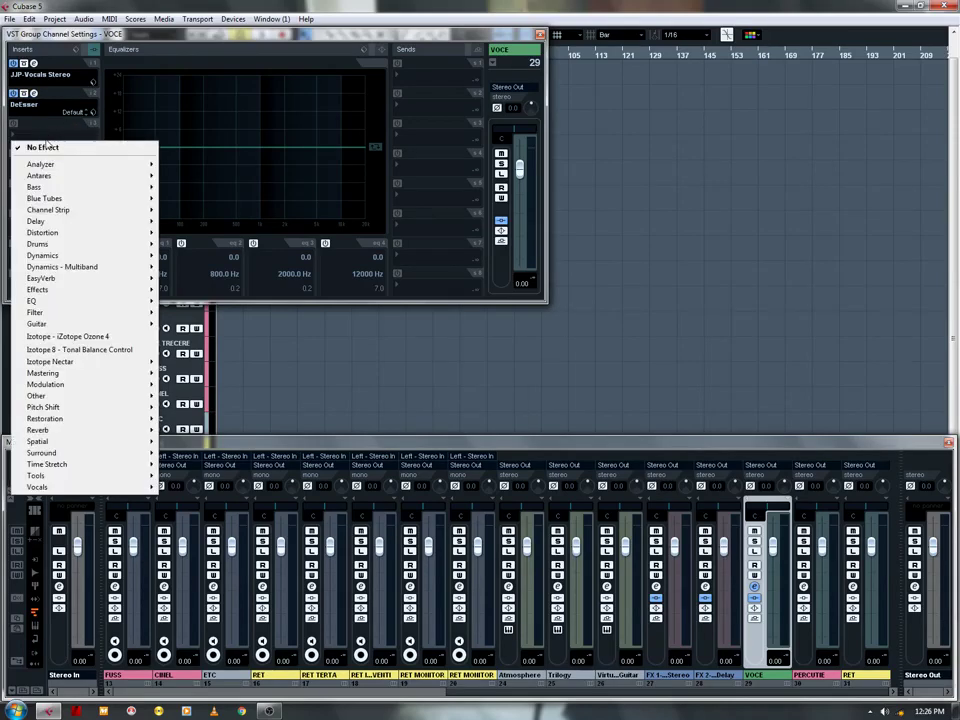
mouse_move(96, 301)
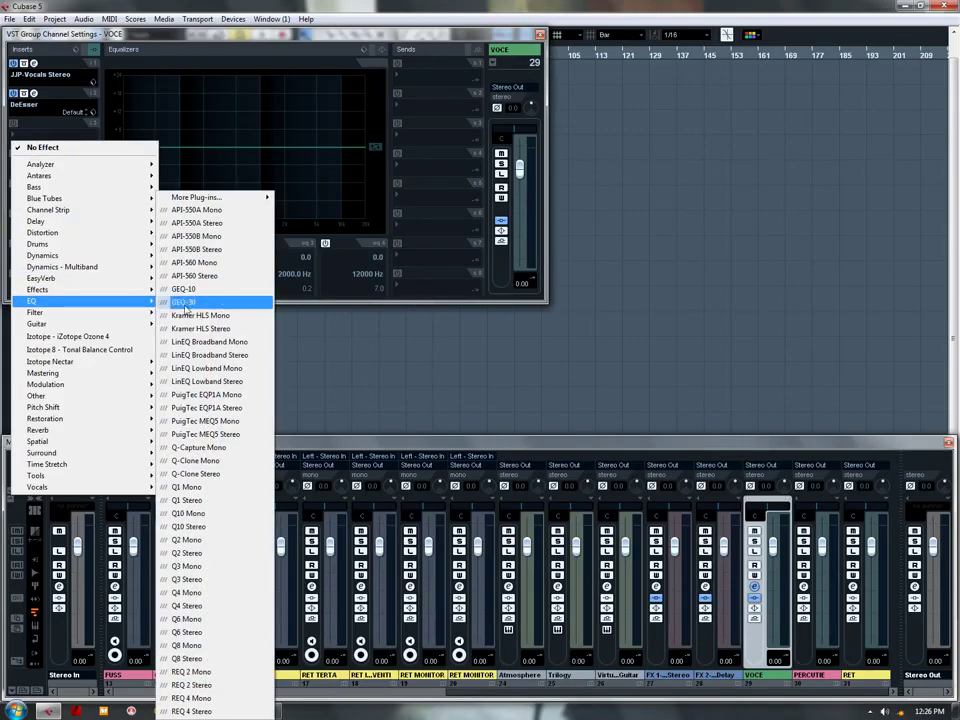
click(203, 309)
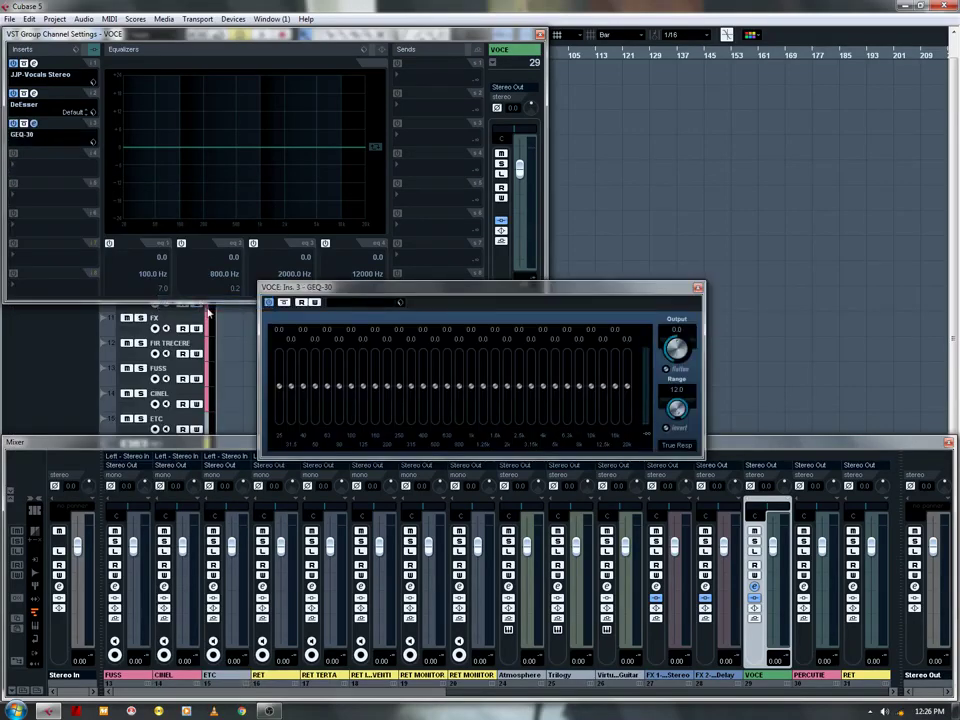
mouse_move(281, 392)
mouse_down()
mouse_move(281, 444)
mouse_move(306, 448)
mouse_up()
drag(624, 388, 632, 472)
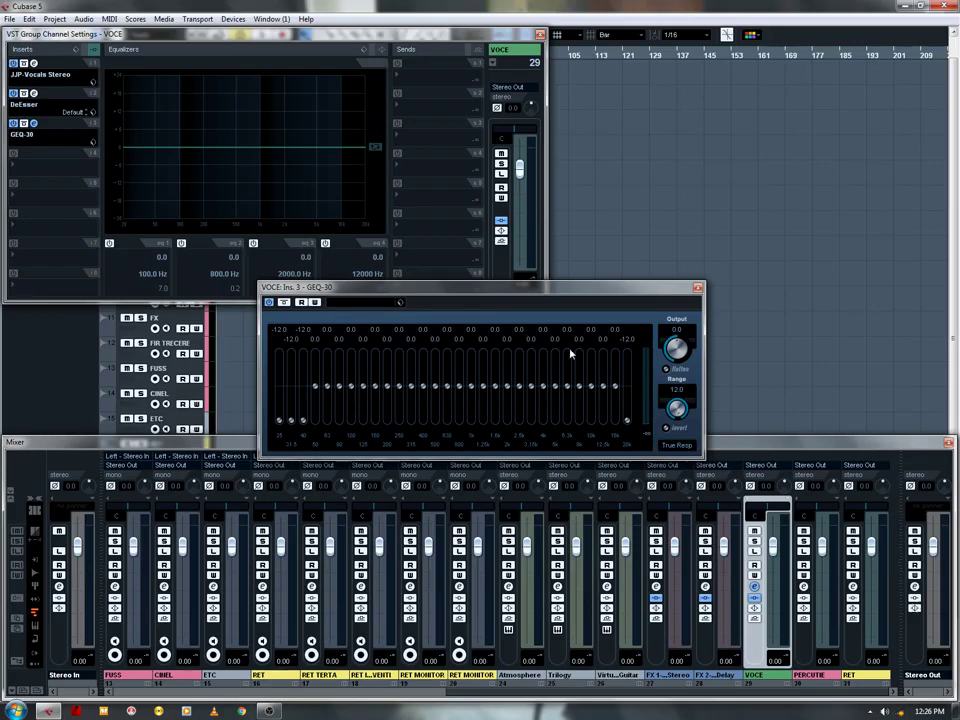
click(698, 288)
Step: Load PAZ-Analyzer Stereo into the Stereo Out channel's eighth insert slot and close the analyzer and channel settings windows
click(914, 587)
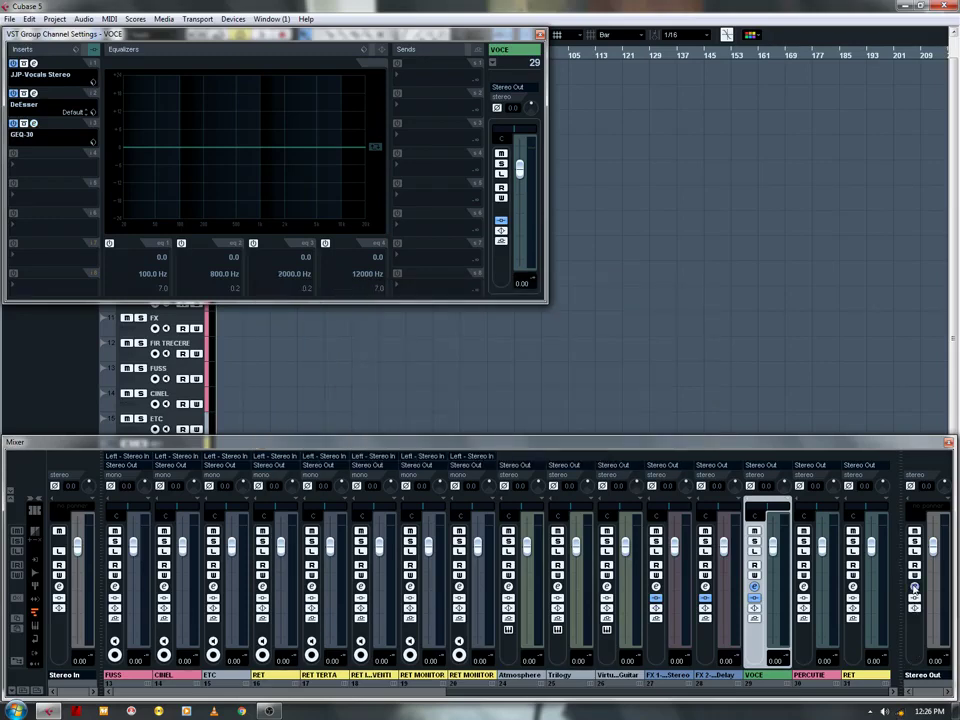
click(20, 285)
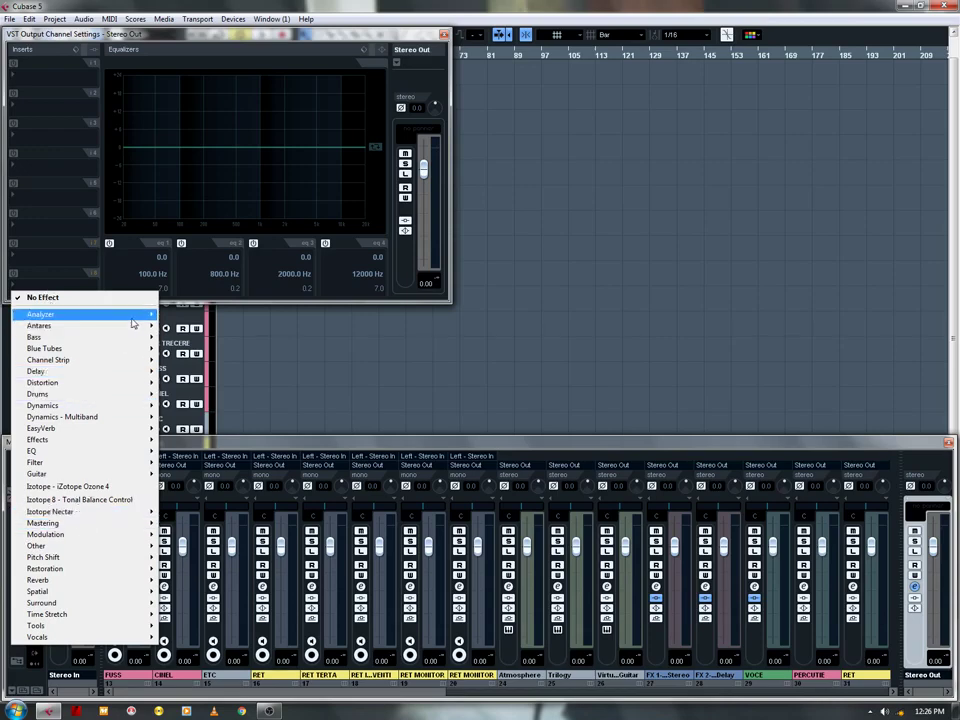
mouse_move(133, 315)
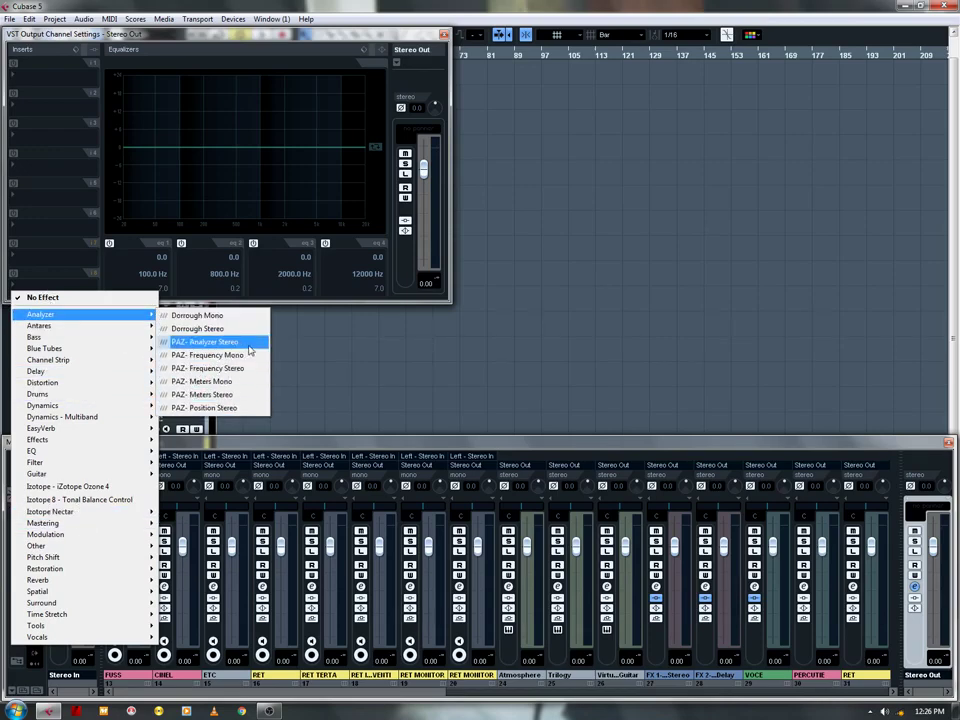
click(212, 341)
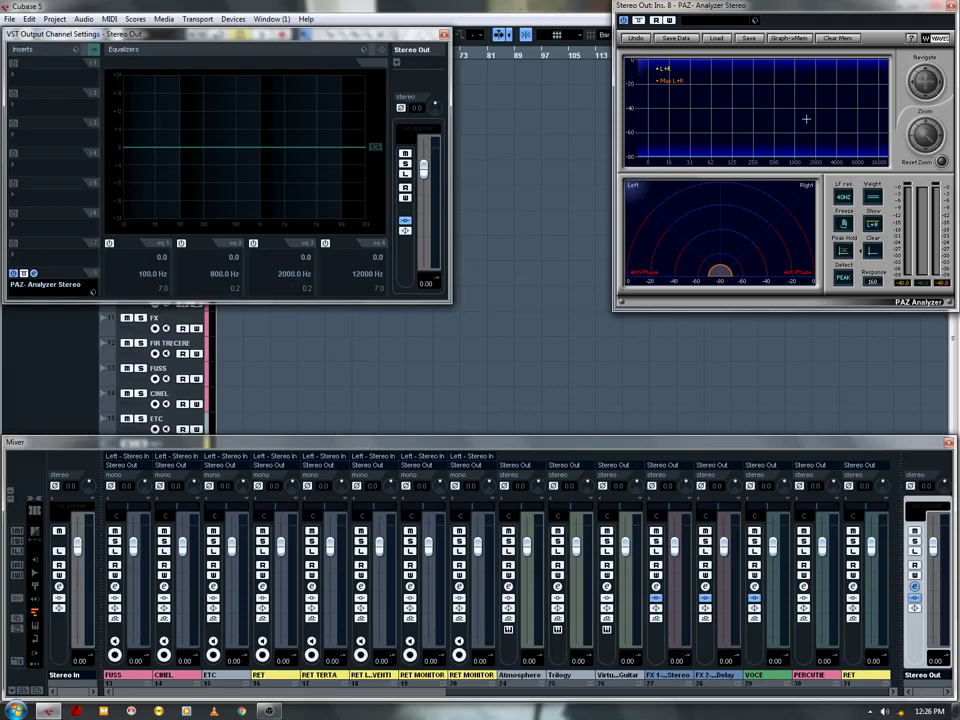
click(951, 6)
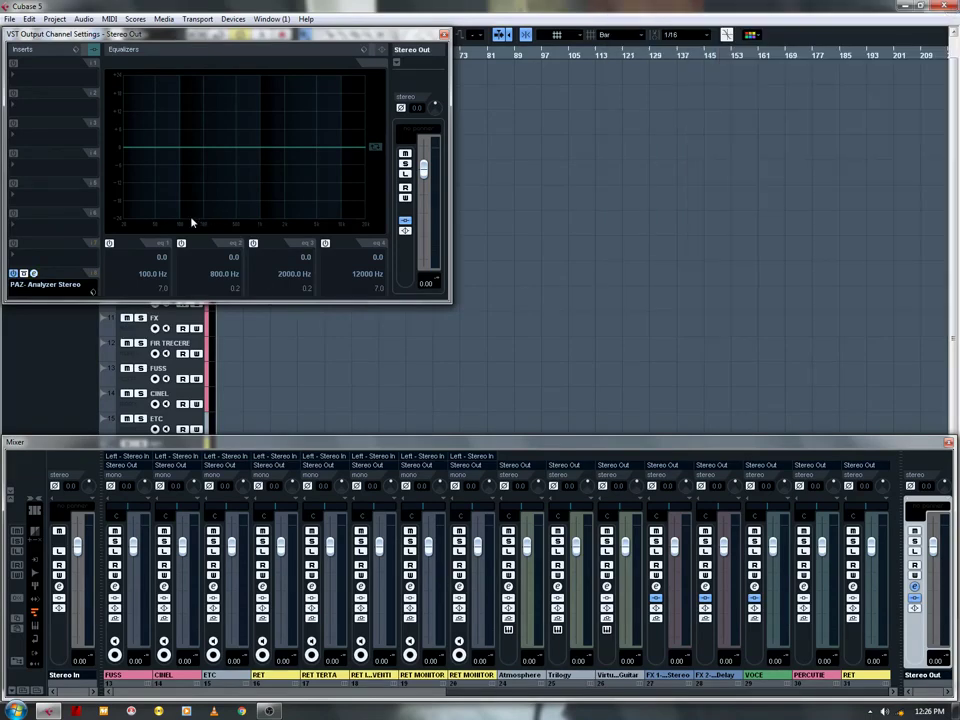
click(443, 35)
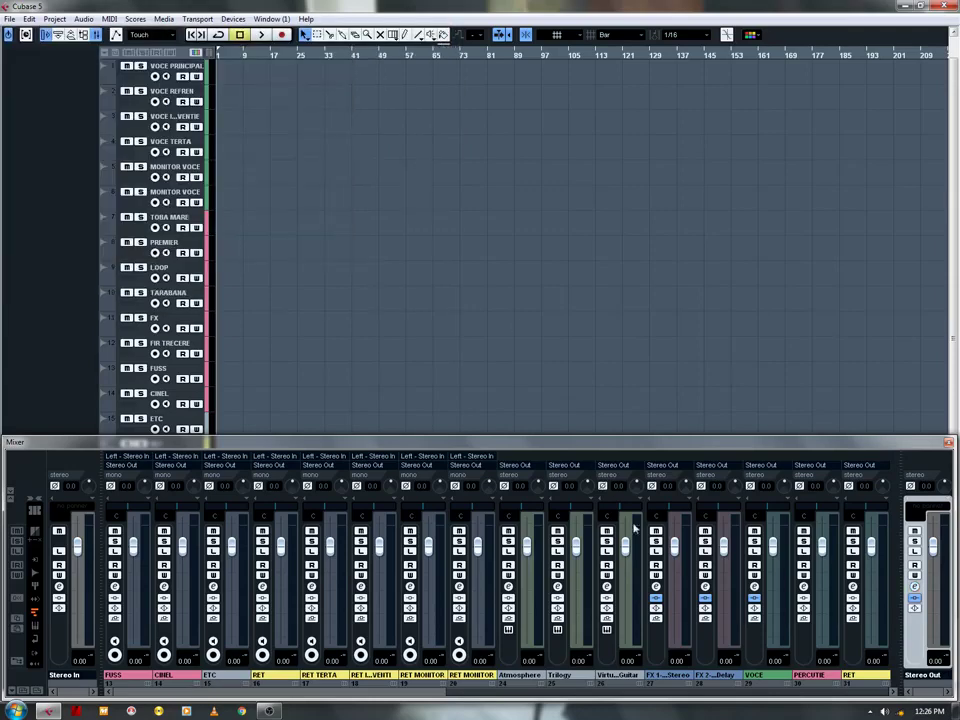
Step: Reopen the VOCE group's channel settings and load Auto-Tune_Evo_VST into its fourth insert slot
click(754, 596)
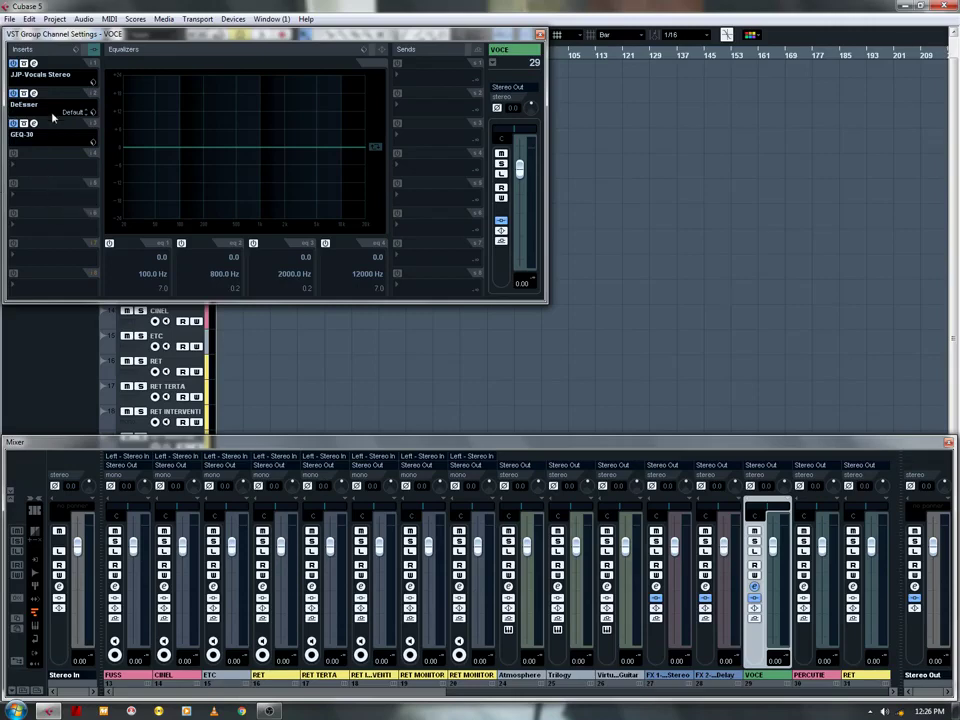
click(37, 167)
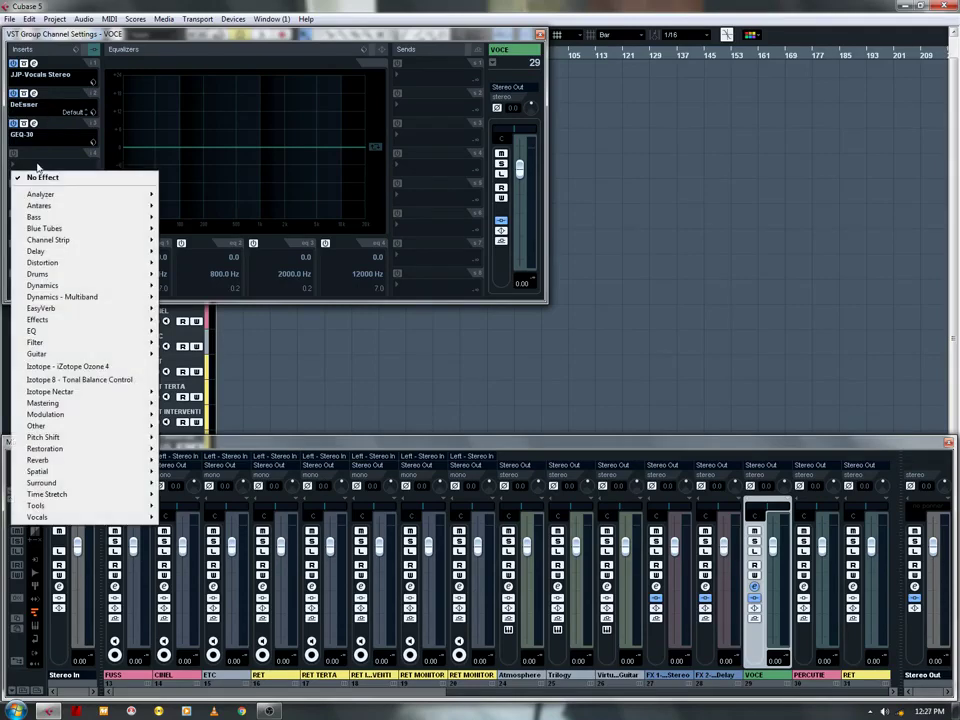
mouse_move(77, 206)
click(196, 206)
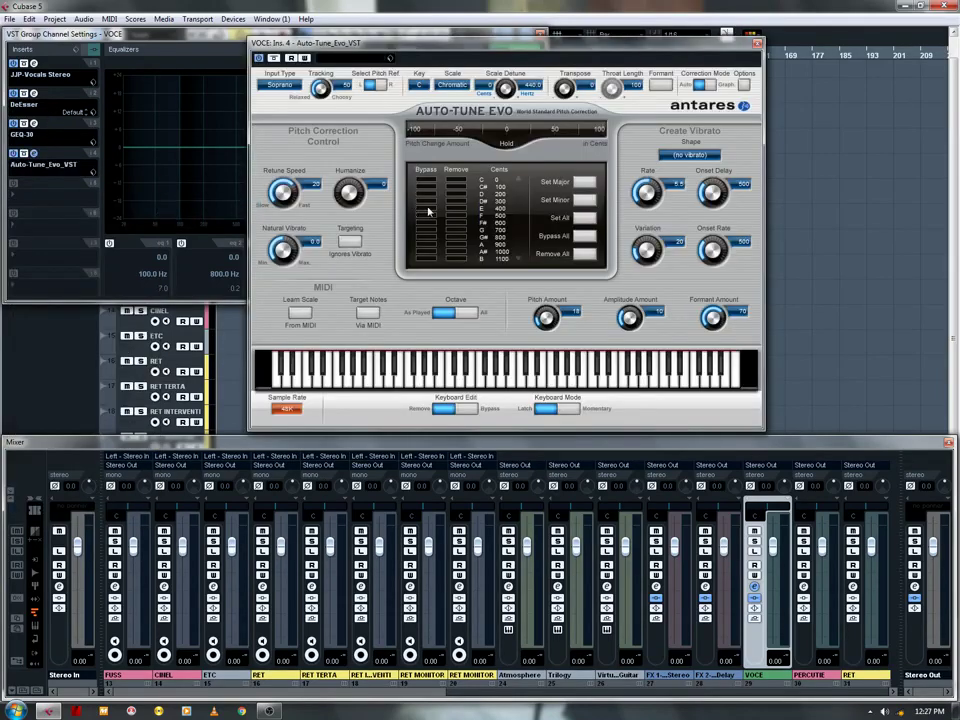
Step: Check Auto-Tune's scale and key choices, set the Retune Speed to 16, and close the plug-in window
click(432, 86)
click(418, 85)
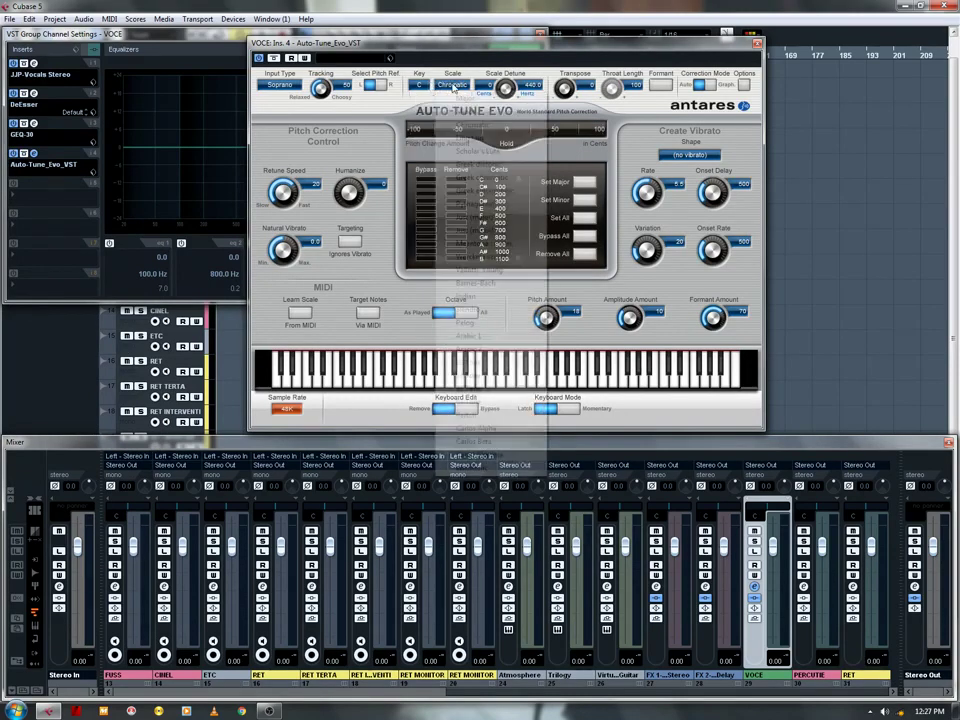
click(418, 85)
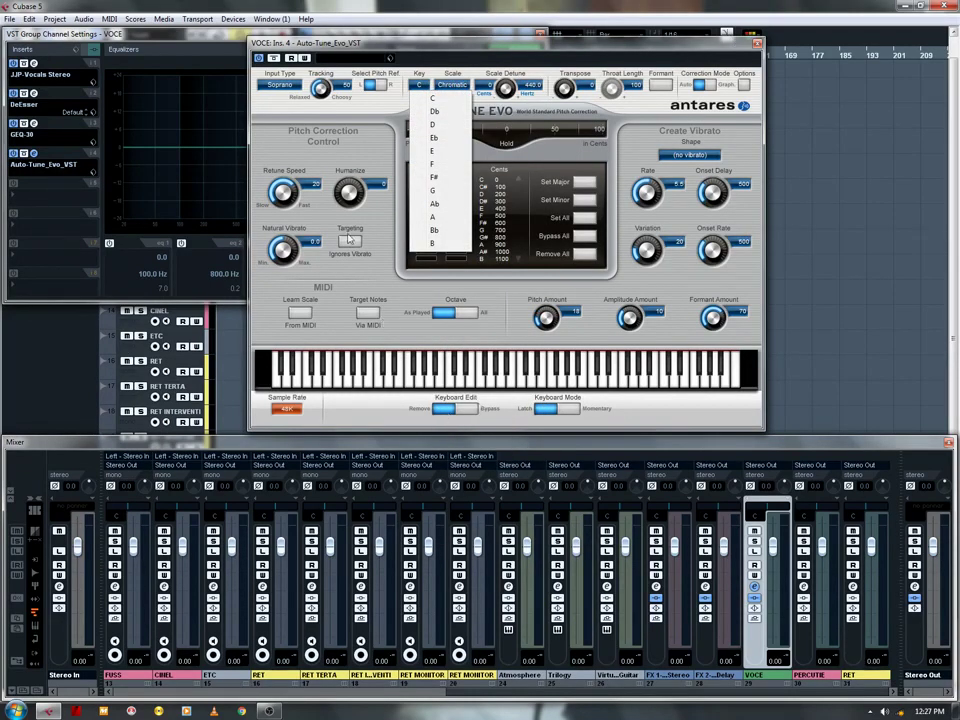
click(284, 197)
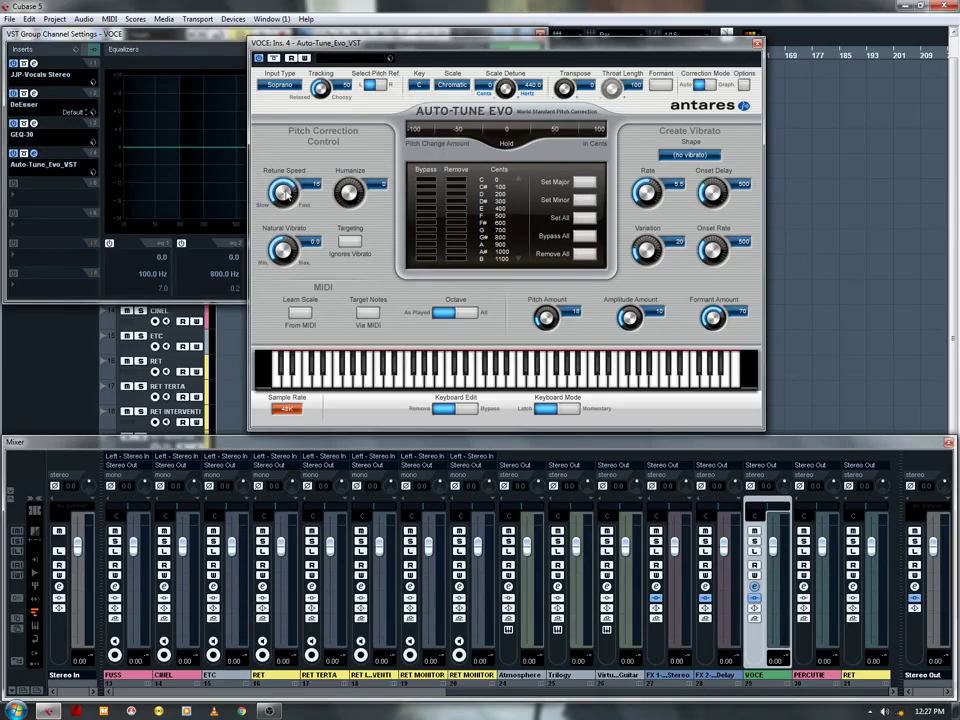
click(757, 44)
Step: Browse the Spatial and Restoration effects and load Z-Noise Stereo into VOCE's fifth insert slot
click(35, 198)
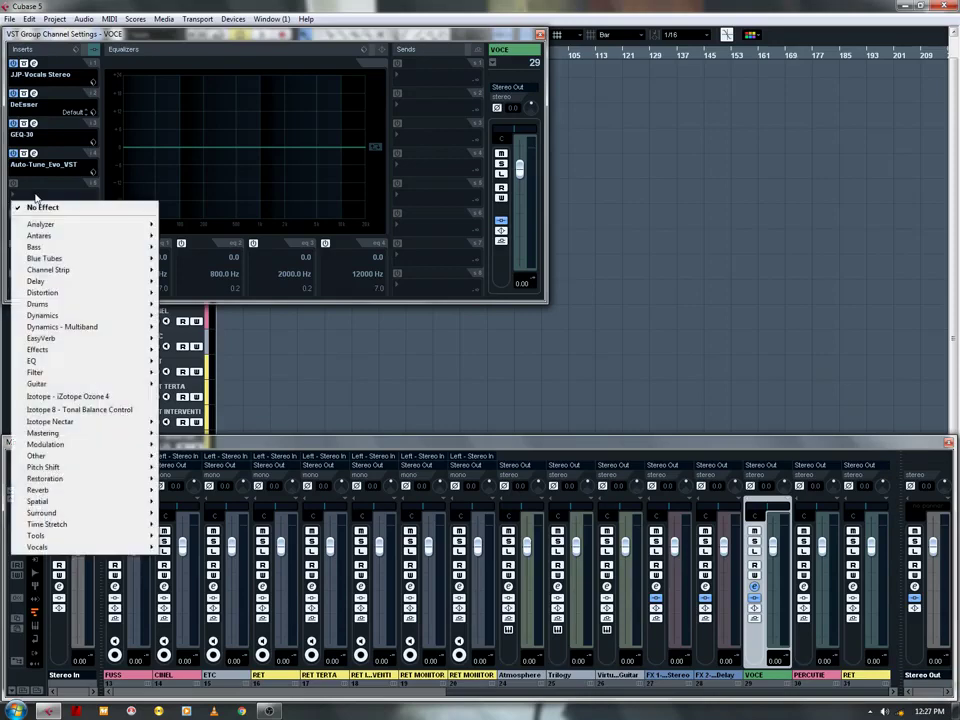
mouse_move(98, 509)
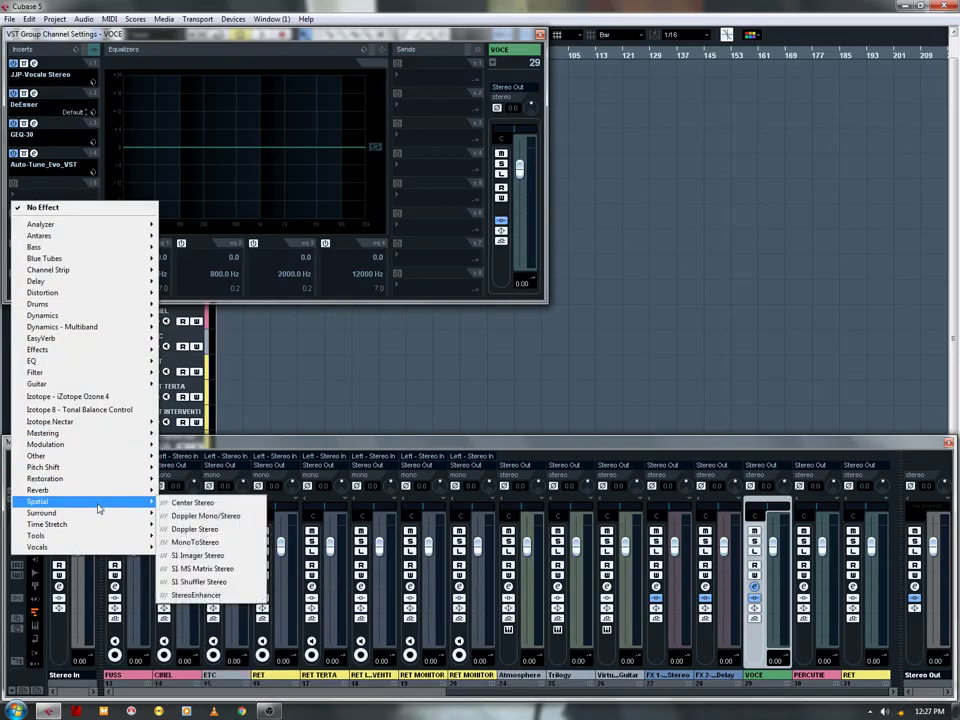
mouse_move(111, 479)
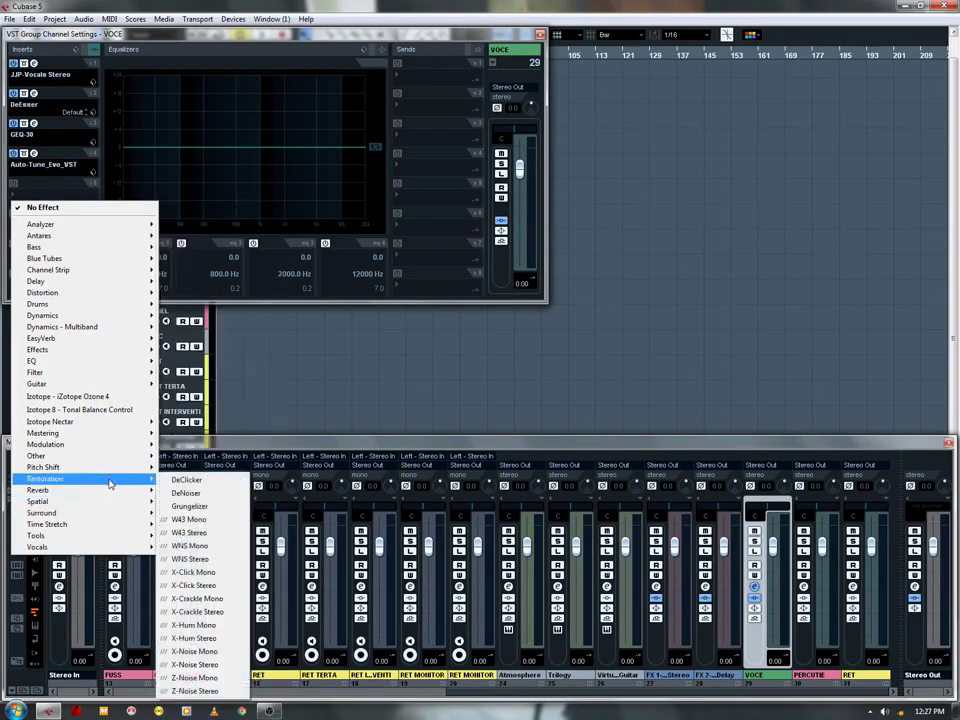
click(195, 690)
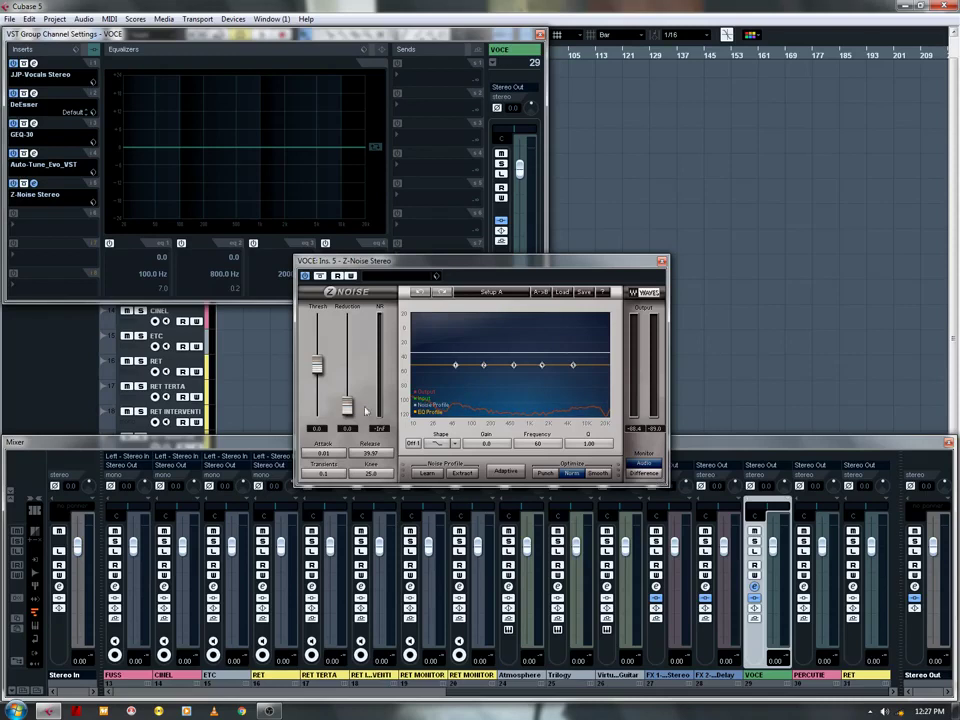
Step: Set Z-Noise's Reduction to 3.5, switch the monitor to Difference and back to Audio, and close the plug-in window
drag(347, 405, 347, 400)
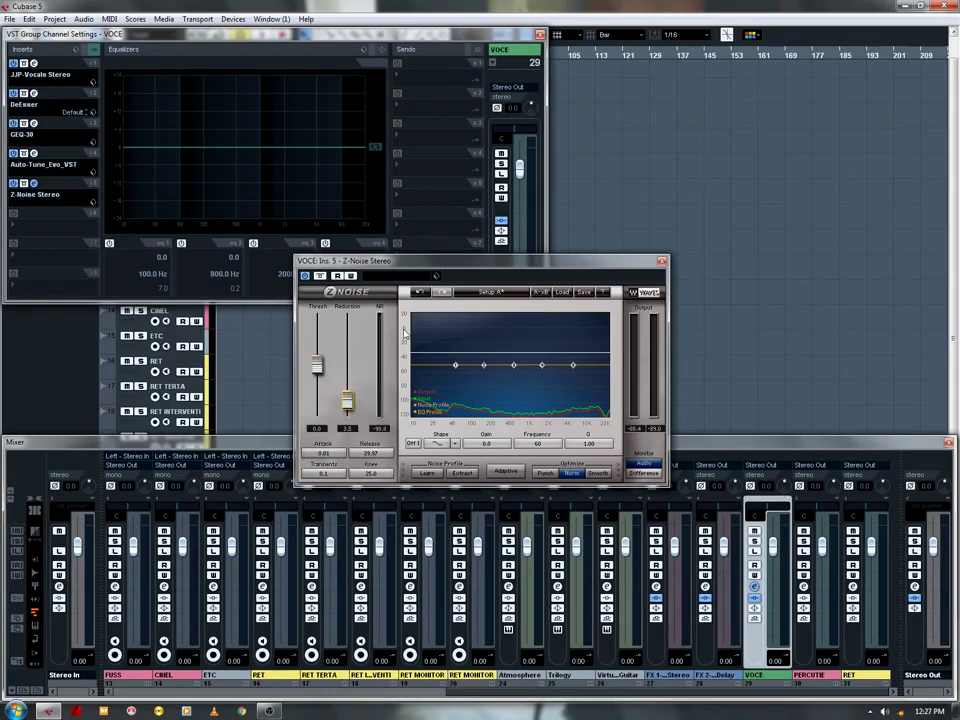
click(640, 473)
click(643, 463)
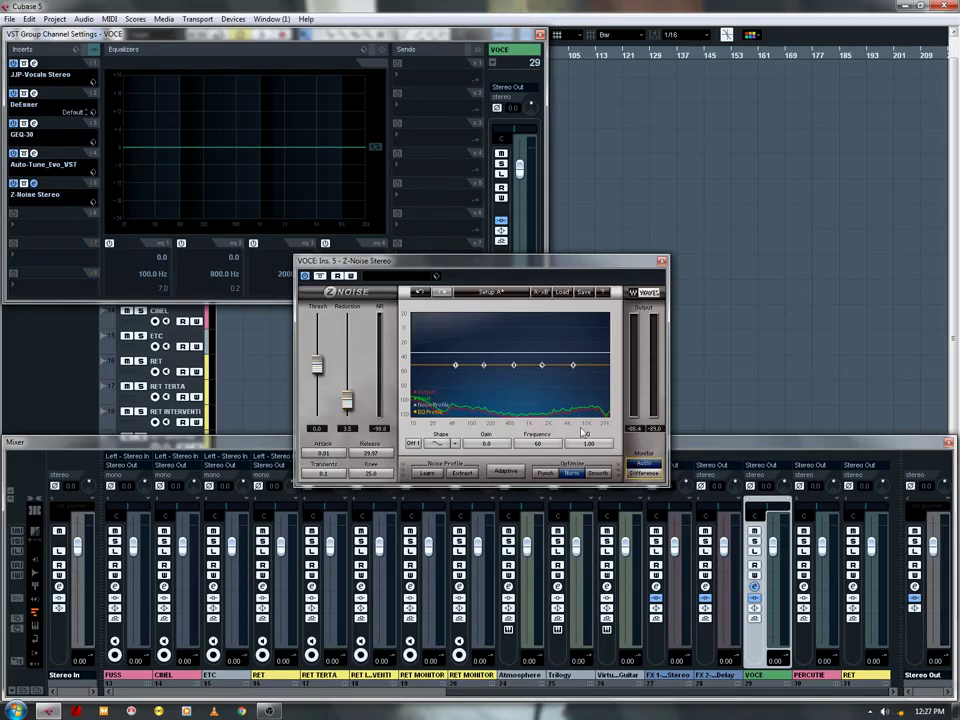
click(662, 263)
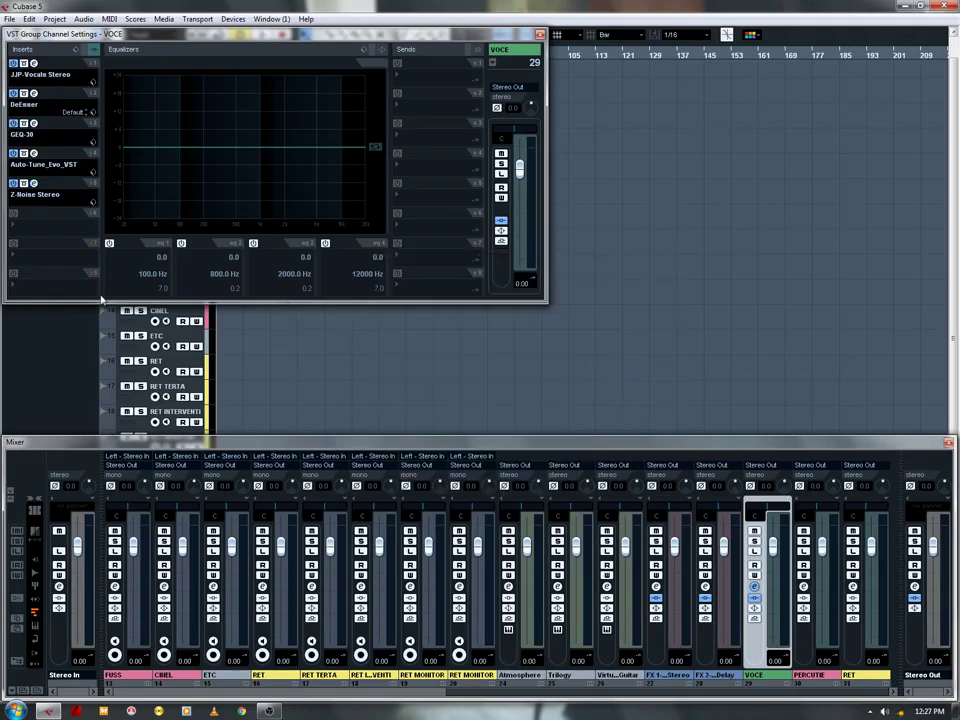
Step: Load BT Stereo Imager into VOCE's sixth insert slot with the Stereo Imager preset, and close the plug-in and channel settings windows
click(44, 230)
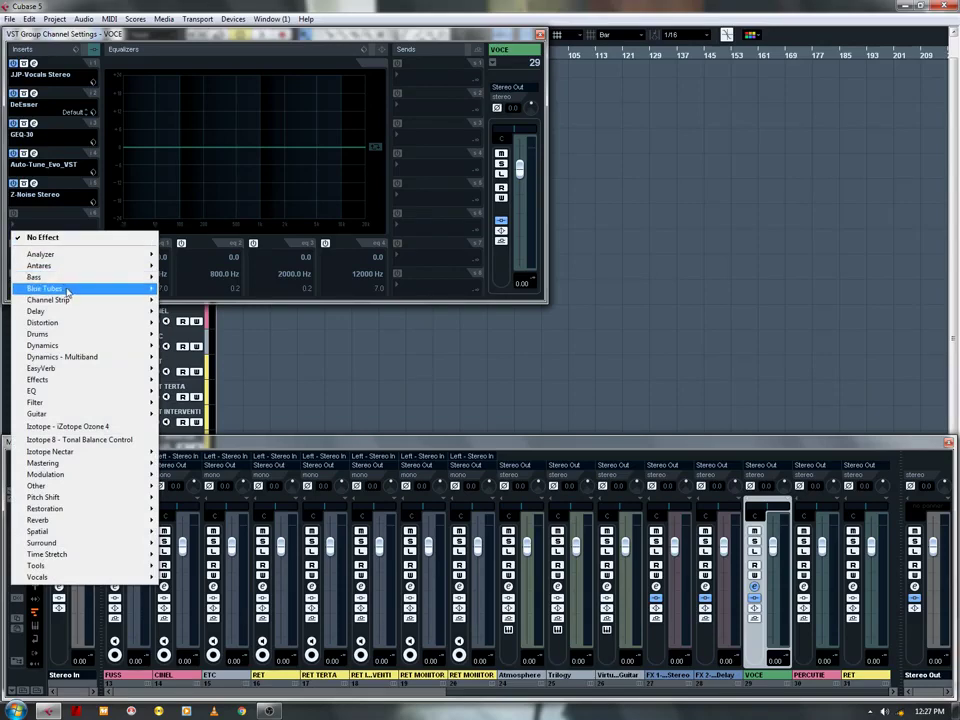
mouse_move(90, 292)
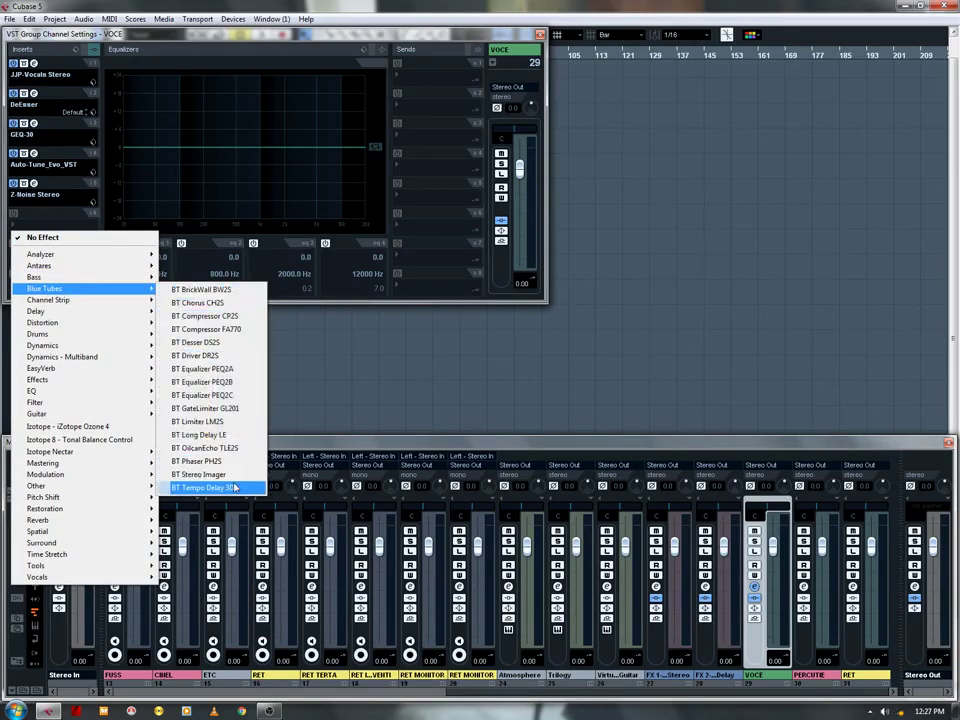
click(205, 474)
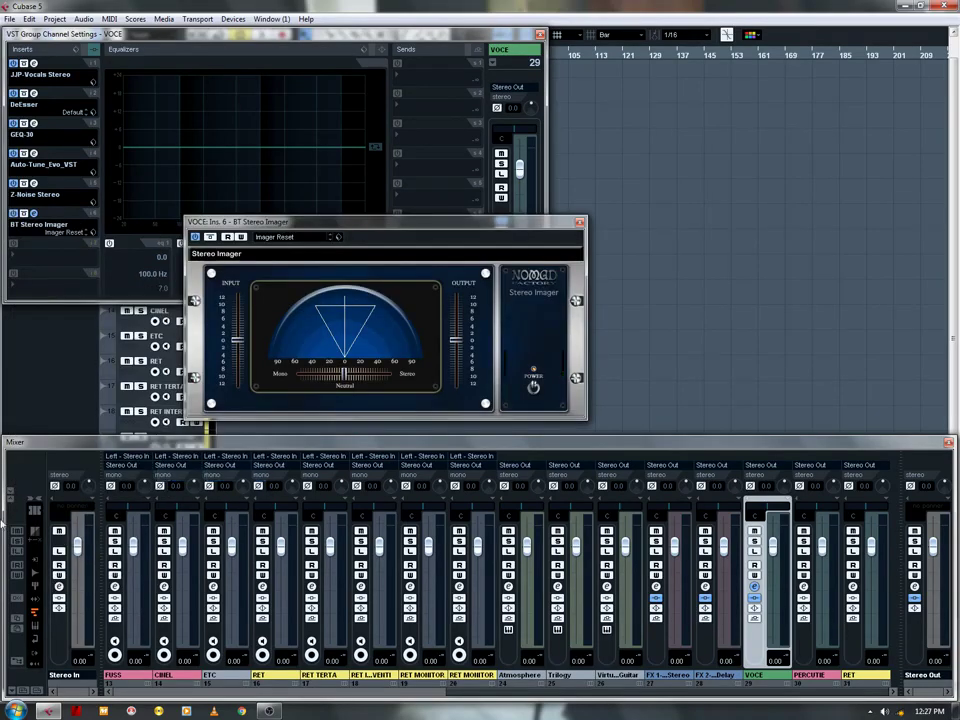
click(302, 240)
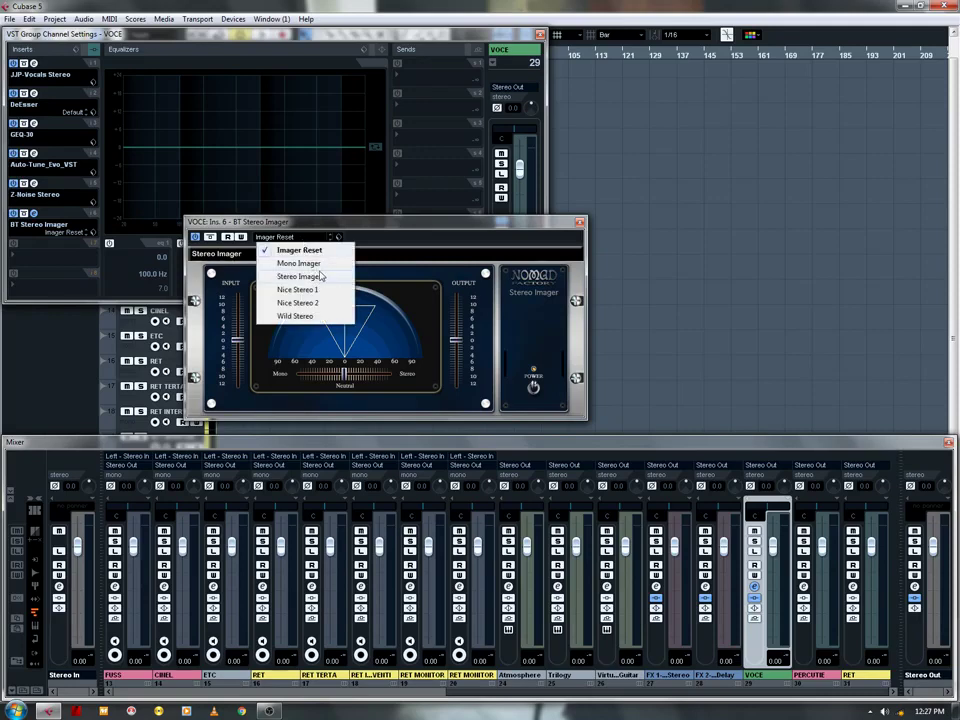
click(326, 278)
click(580, 224)
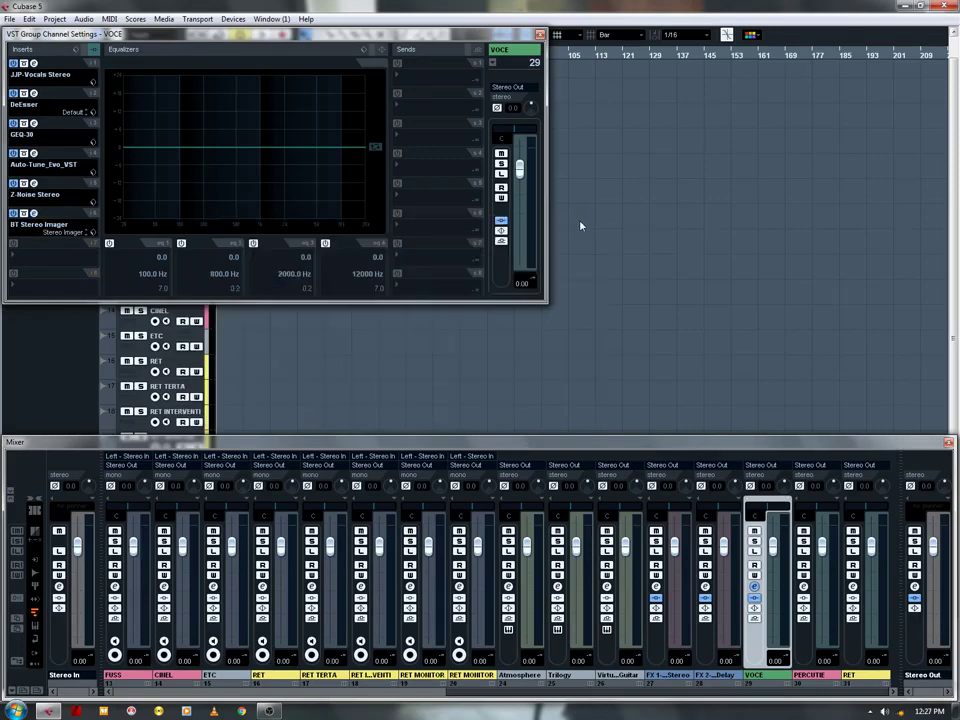
click(540, 34)
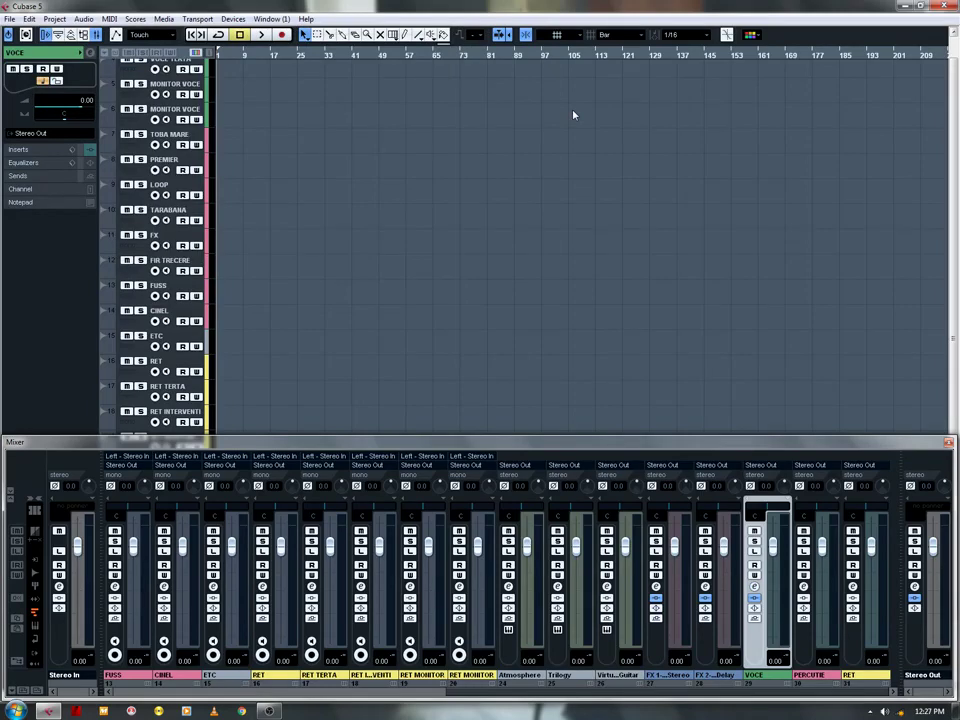
Step: Load JJP-Drums Stereo into the PERCUTIE group's first insert slot, apply the KU. KICK preset, and close the plug-in window
click(804, 607)
click(60, 84)
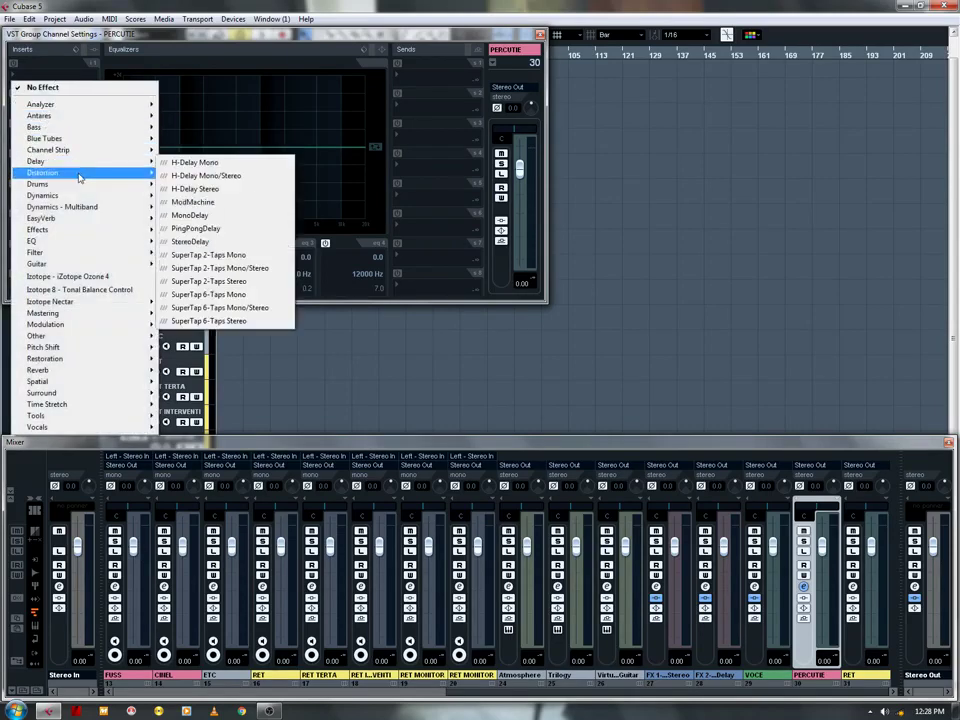
mouse_move(100, 185)
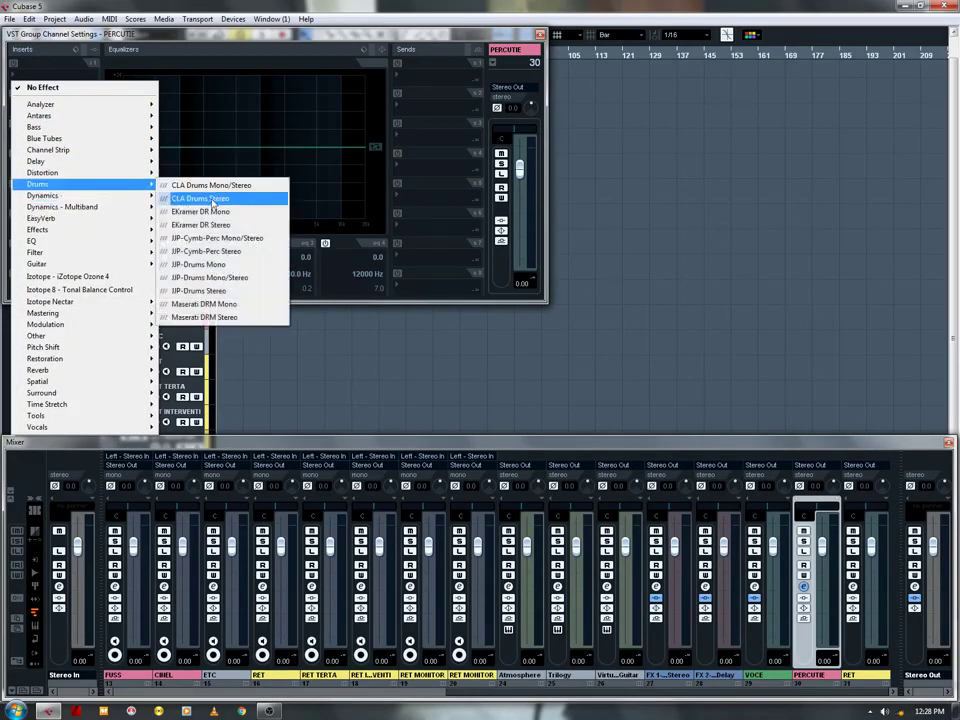
click(275, 289)
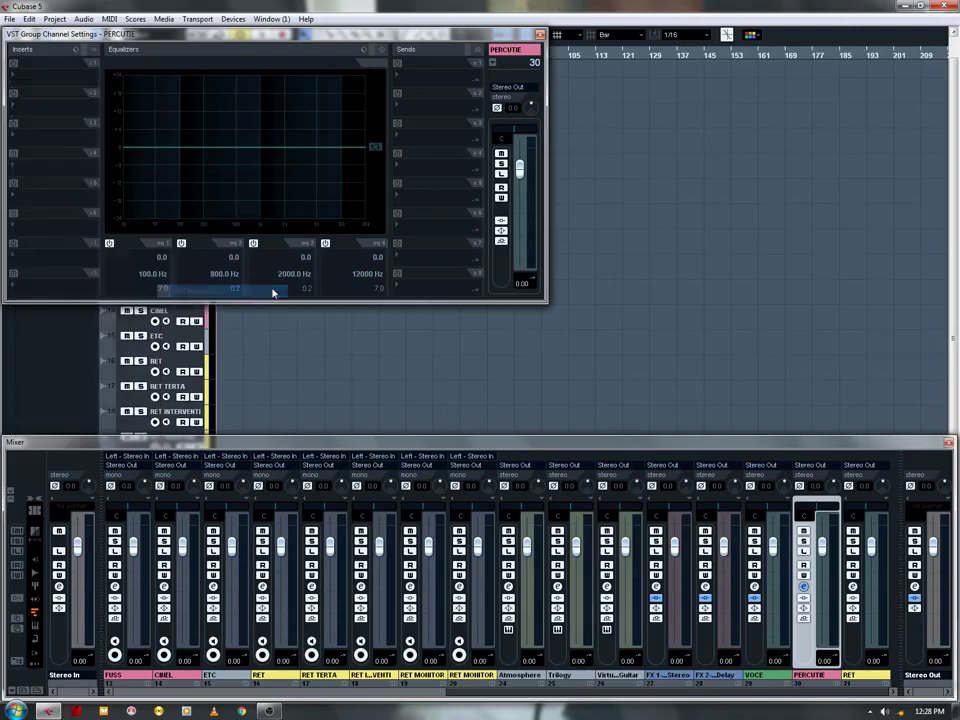
click(645, 288)
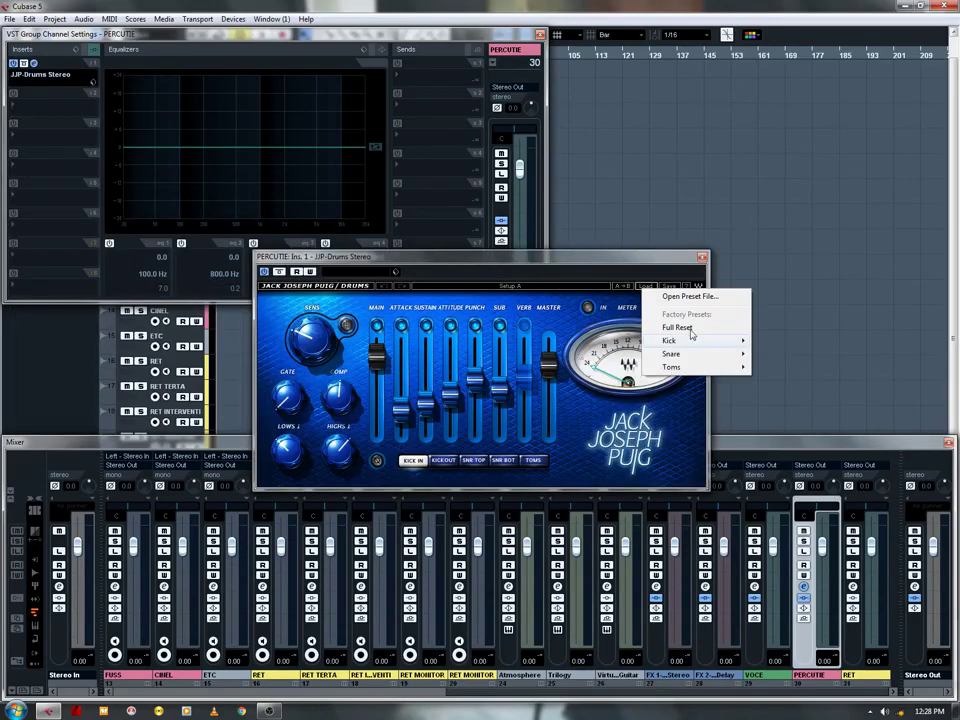
mouse_move(711, 345)
click(798, 345)
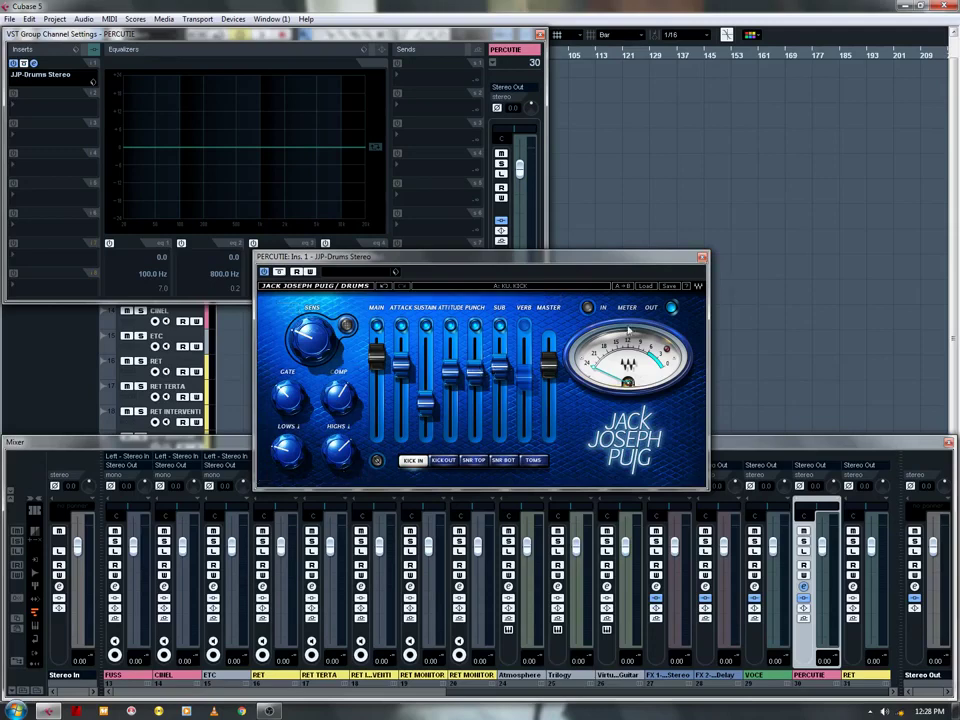
click(701, 258)
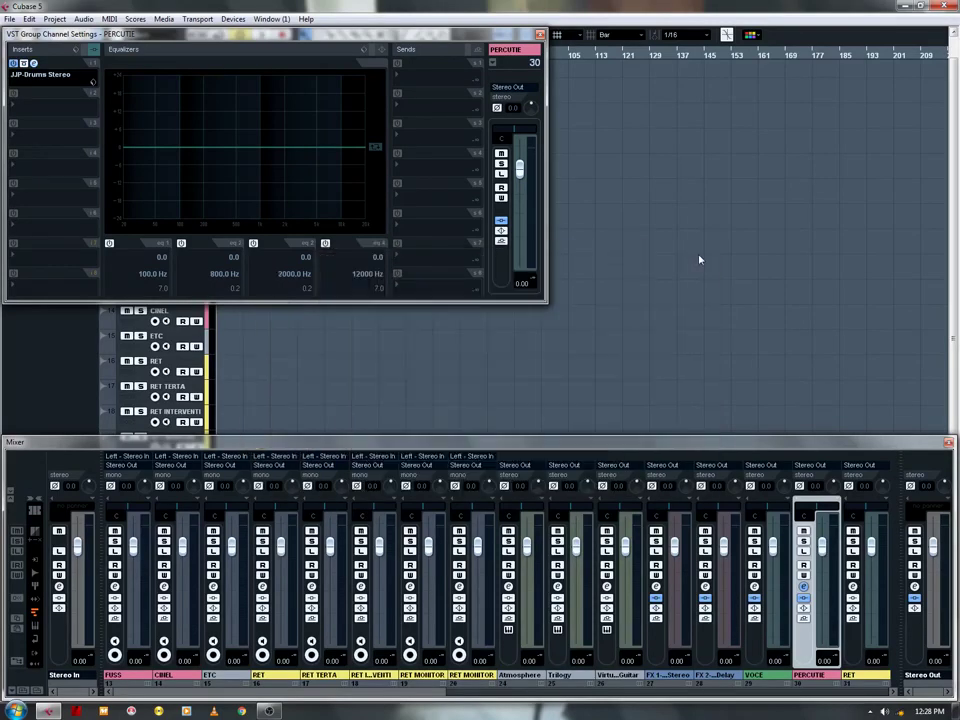
Step: Add GEQ-30 to PERCUTIE's second insert slot, cut the 25, 31.5, 40 and 20k bands to -12.0, and close both windows
click(28, 112)
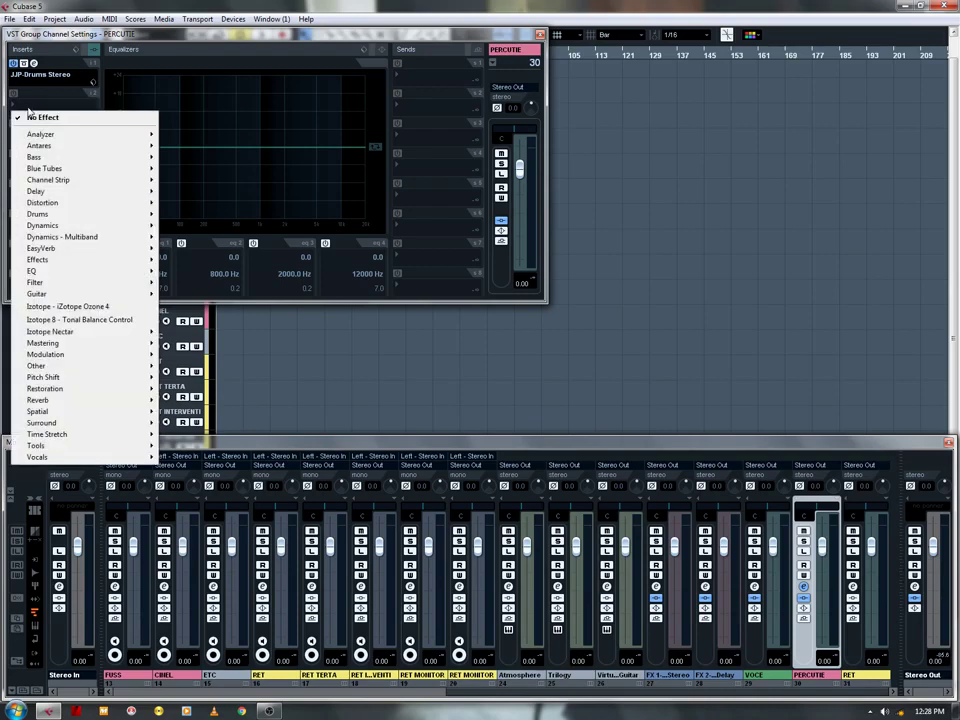
mouse_move(133, 274)
click(214, 302)
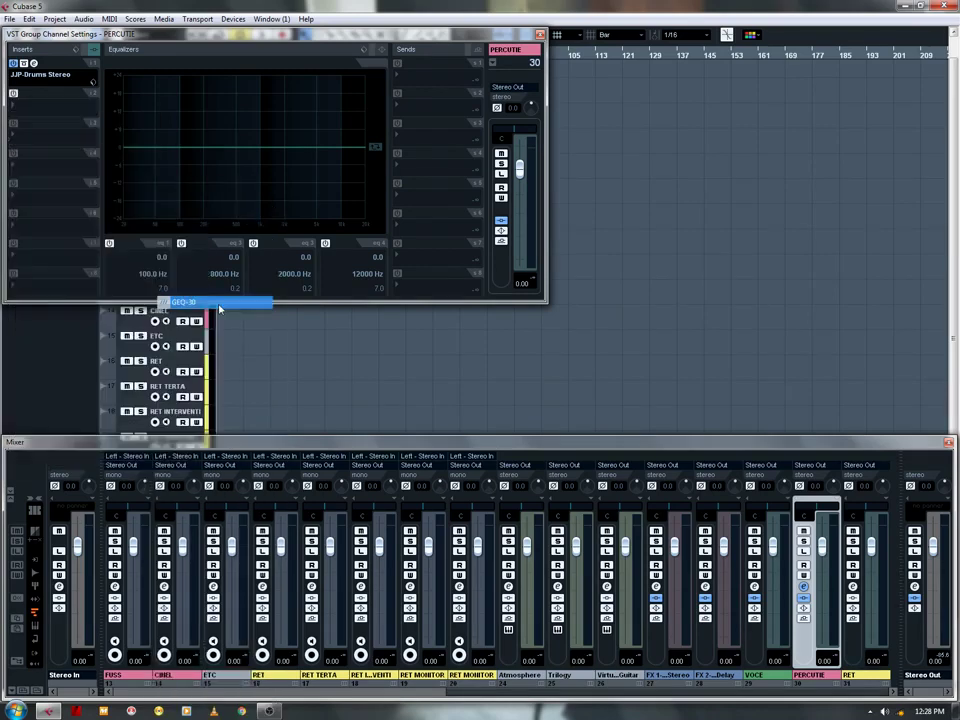
mouse_move(193, 341)
mouse_down()
mouse_move(180, 381)
mouse_move(225, 400)
mouse_up()
drag(532, 343, 531, 372)
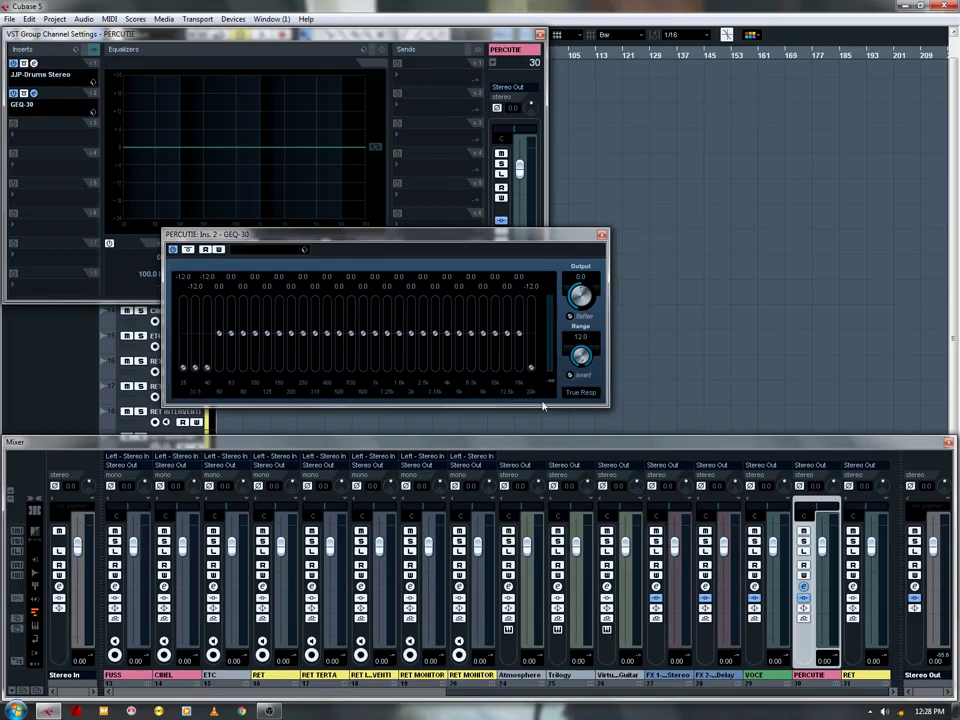
click(603, 235)
click(540, 34)
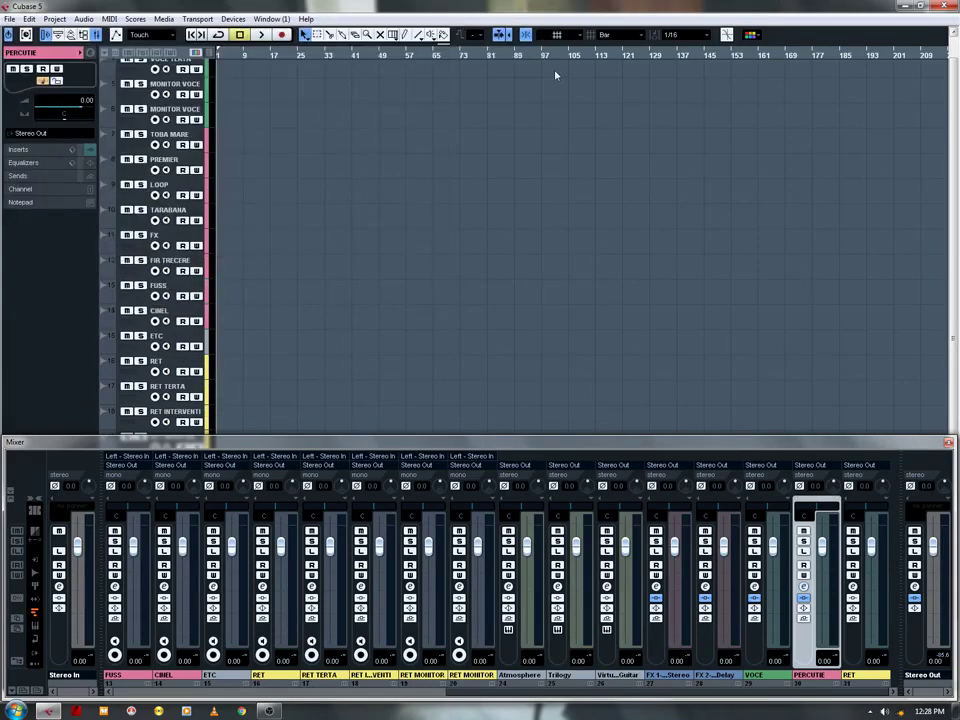
Step: Assign the RET group's first two sends to FX 1-RVerb Stereo and FX 2-StereoDelay
click(853, 588)
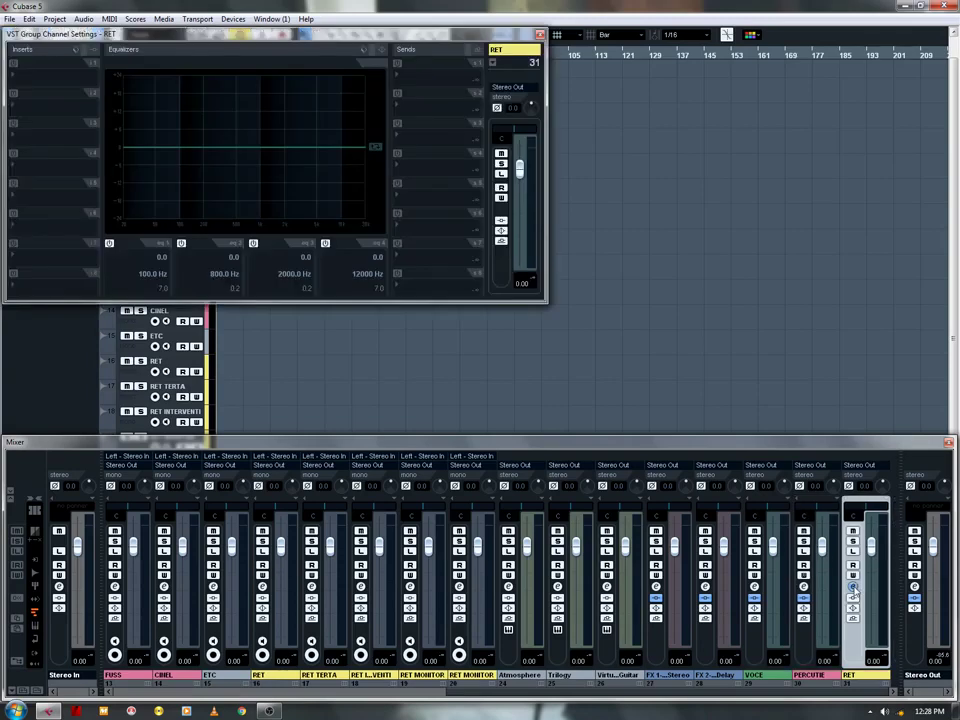
click(428, 77)
click(428, 103)
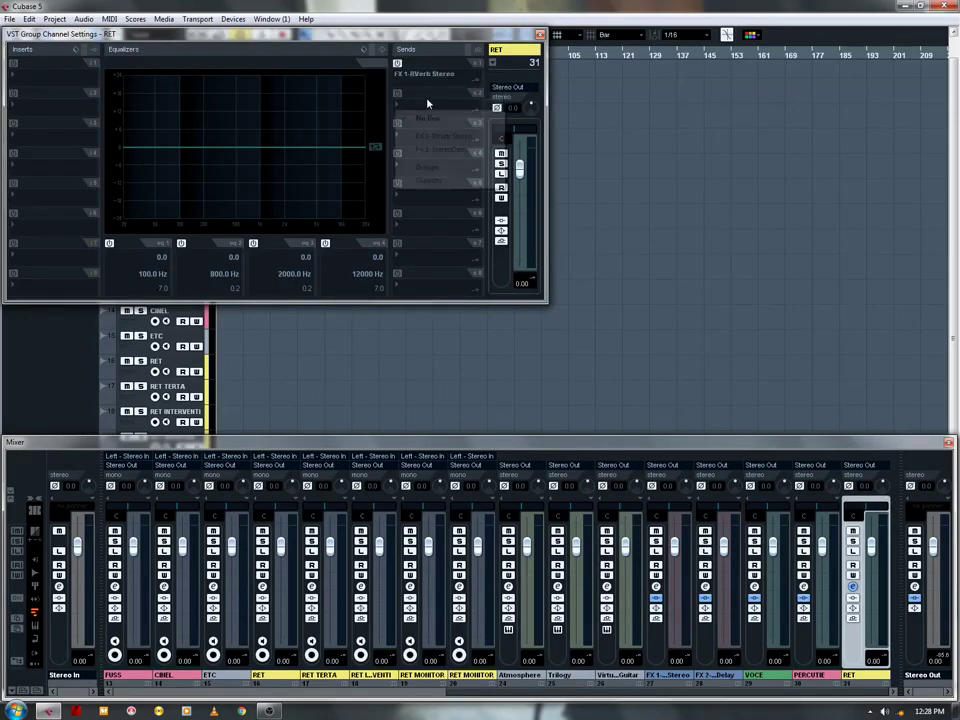
click(440, 149)
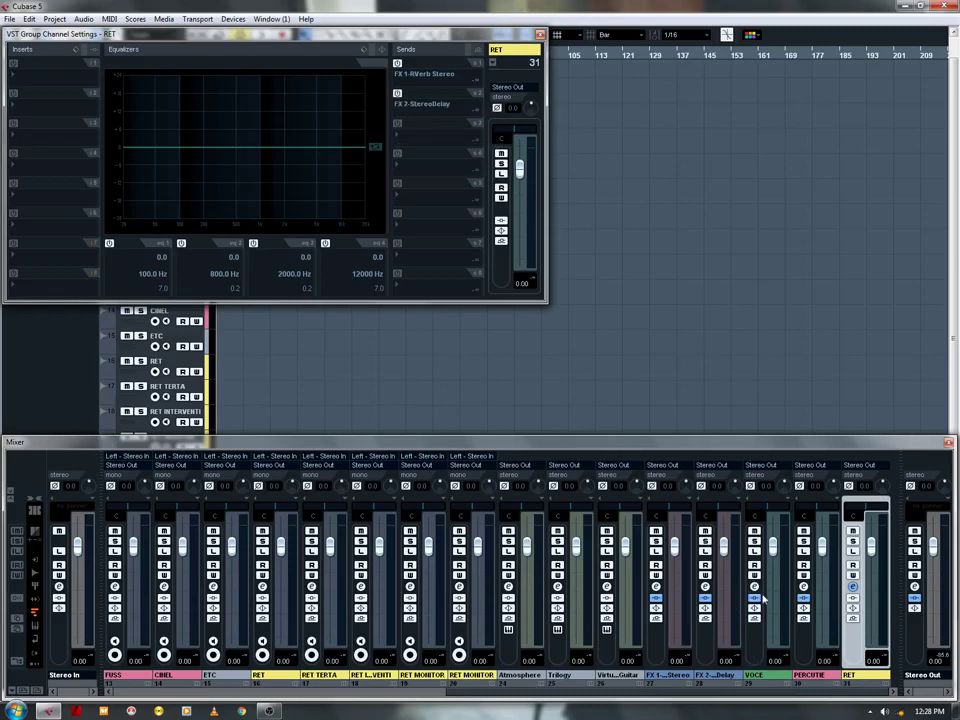
Step: Assign the VOCE group's first two sends to FX 1-RVerb Stereo and FX 2-StereoDelay
click(756, 598)
click(428, 80)
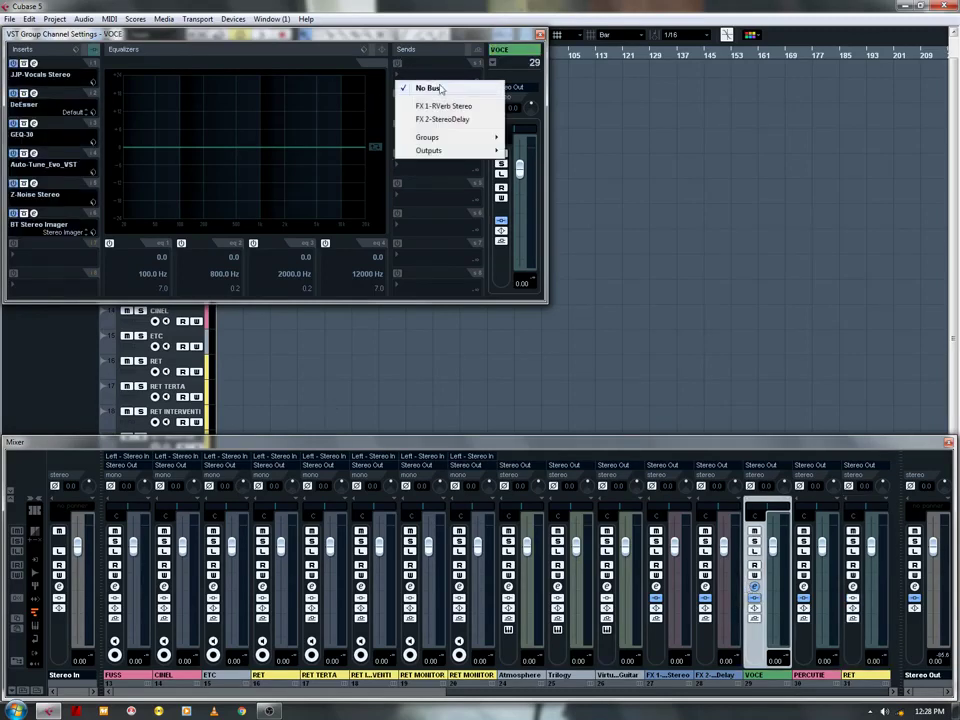
click(440, 129)
click(438, 103)
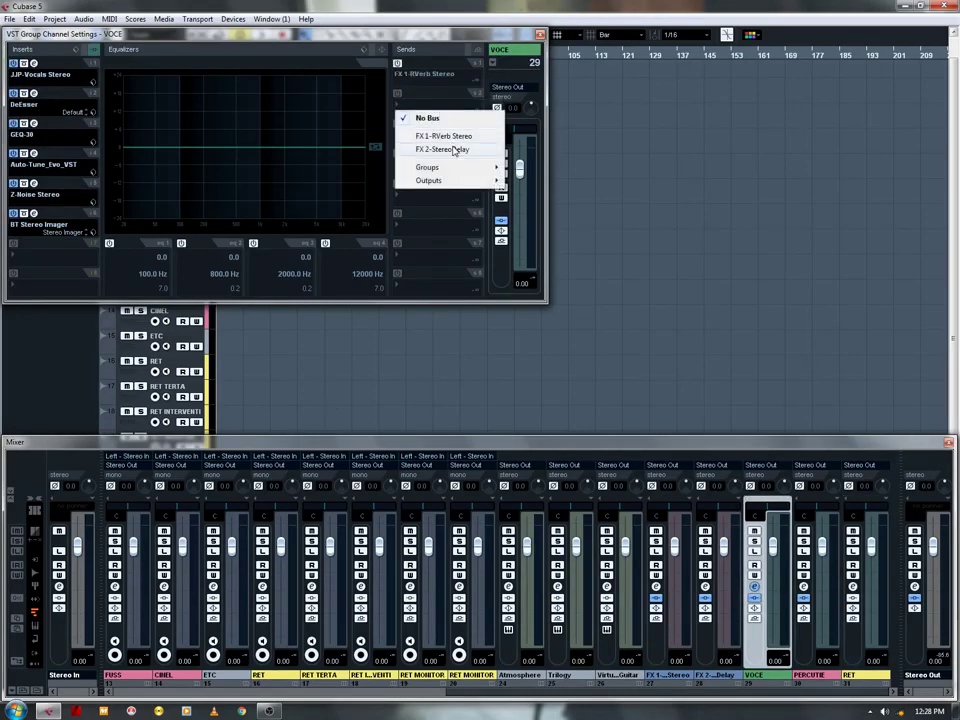
click(446, 149)
Step: Activate VOCE's sends, set the reverb to -17.43 and the delay to -32.15, and close the channel settings
click(398, 64)
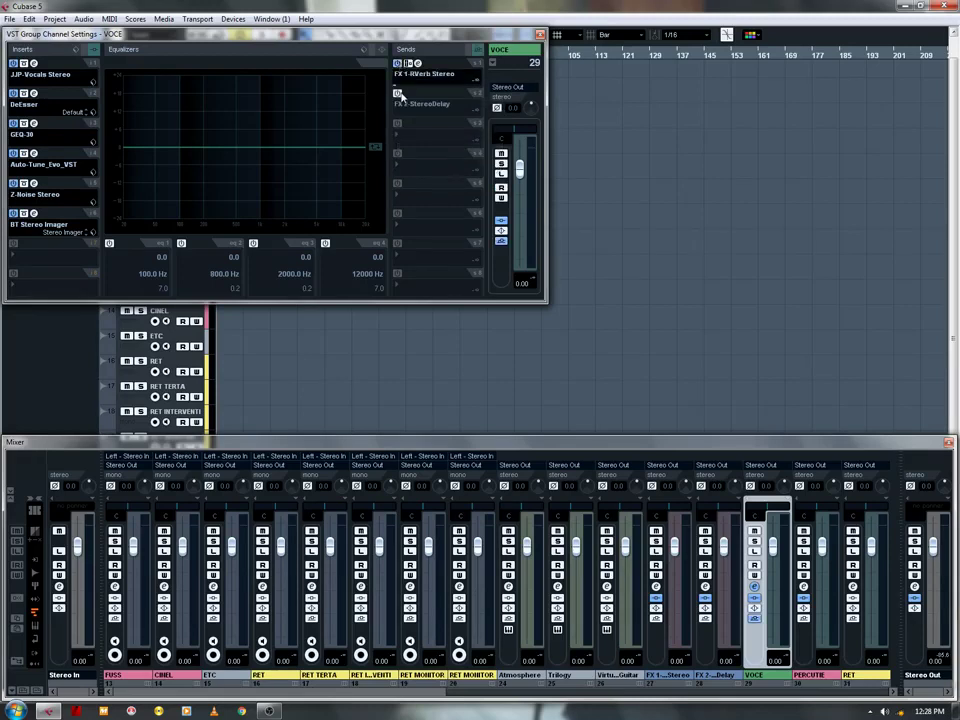
click(397, 93)
drag(394, 86, 403, 121)
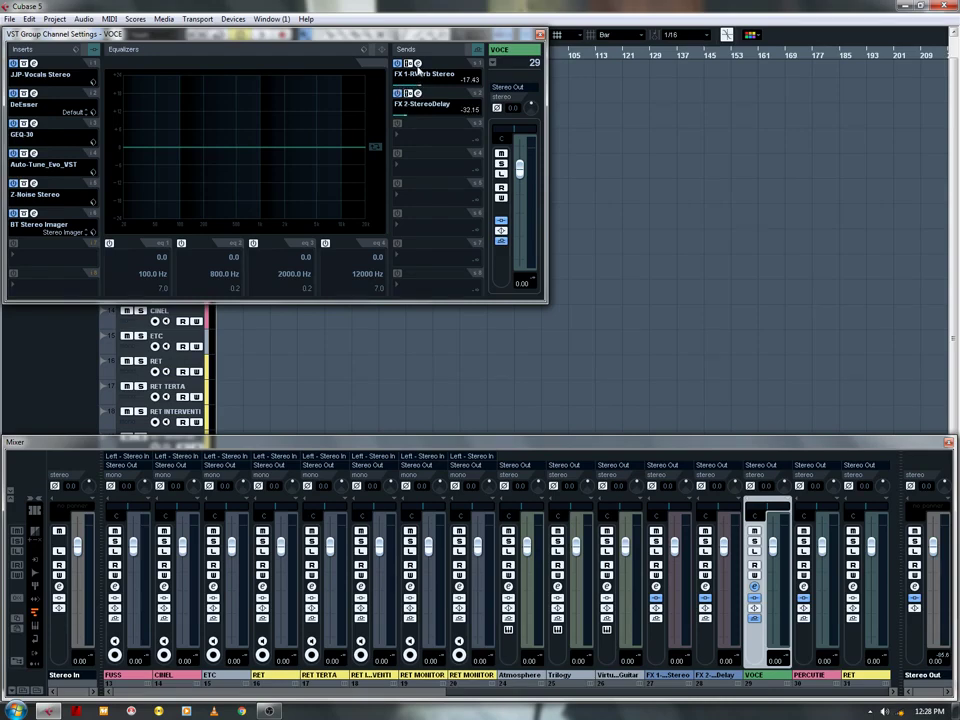
click(417, 62)
click(417, 62)
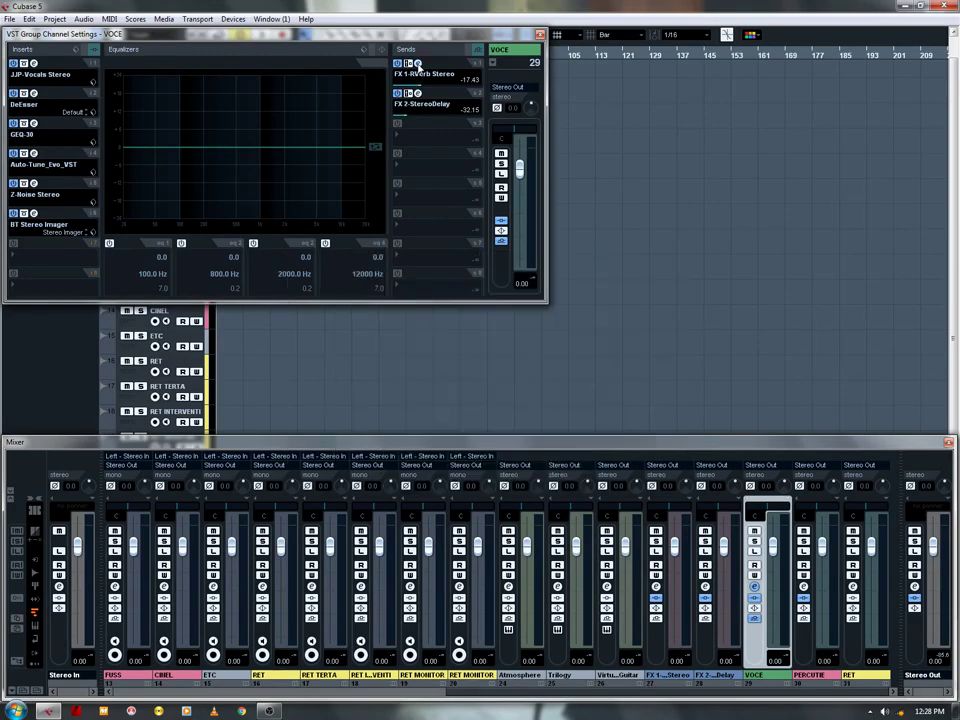
click(540, 33)
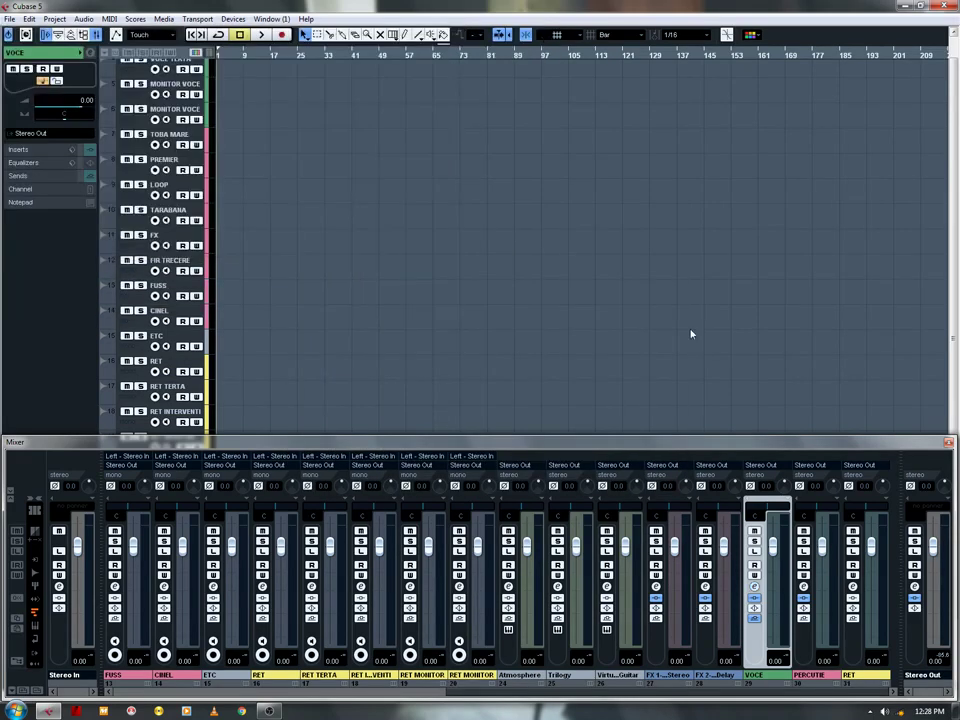
Step: Activate both sends on the RET group and set the reverb level to -11.82 and the delay level to -21.62
click(853, 587)
click(397, 63)
click(397, 93)
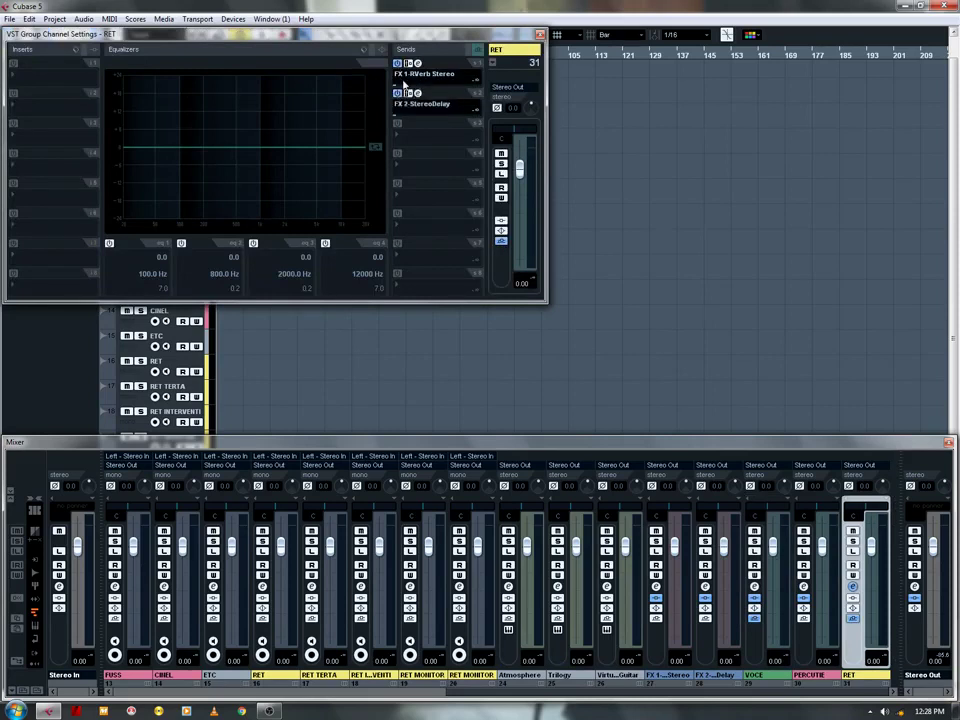
drag(396, 86, 466, 121)
drag(426, 122, 417, 120)
Step: Load Maserati GTi Stereo into RET's first insert slot with the Clean More+Body preset, and close the plug-in window
click(46, 80)
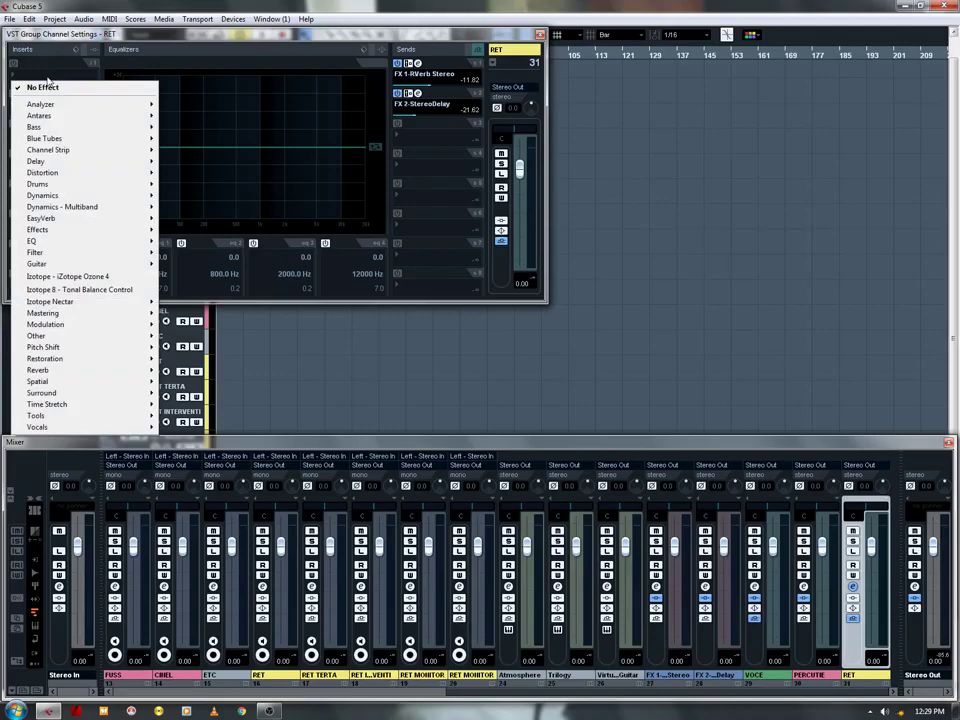
mouse_move(117, 266)
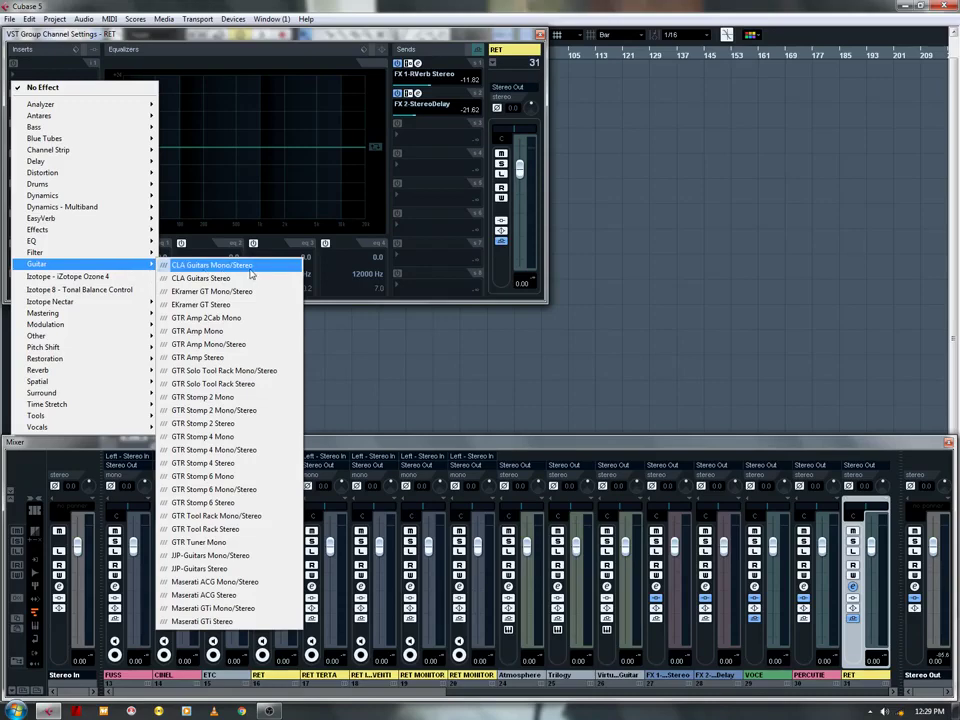
click(194, 622)
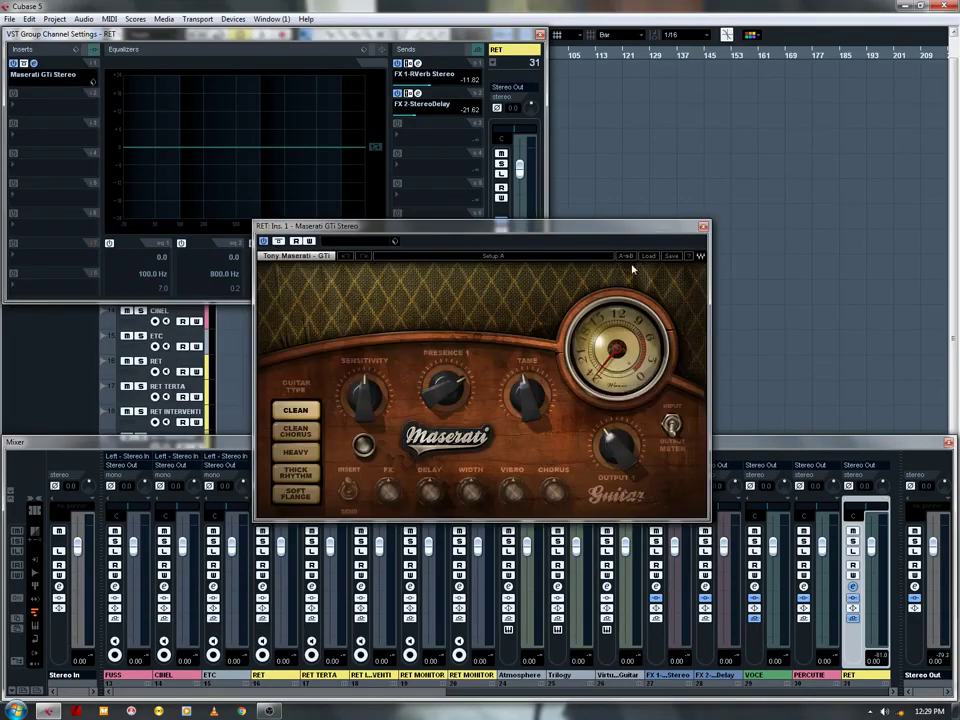
click(632, 268)
mouse_move(690, 308)
click(812, 308)
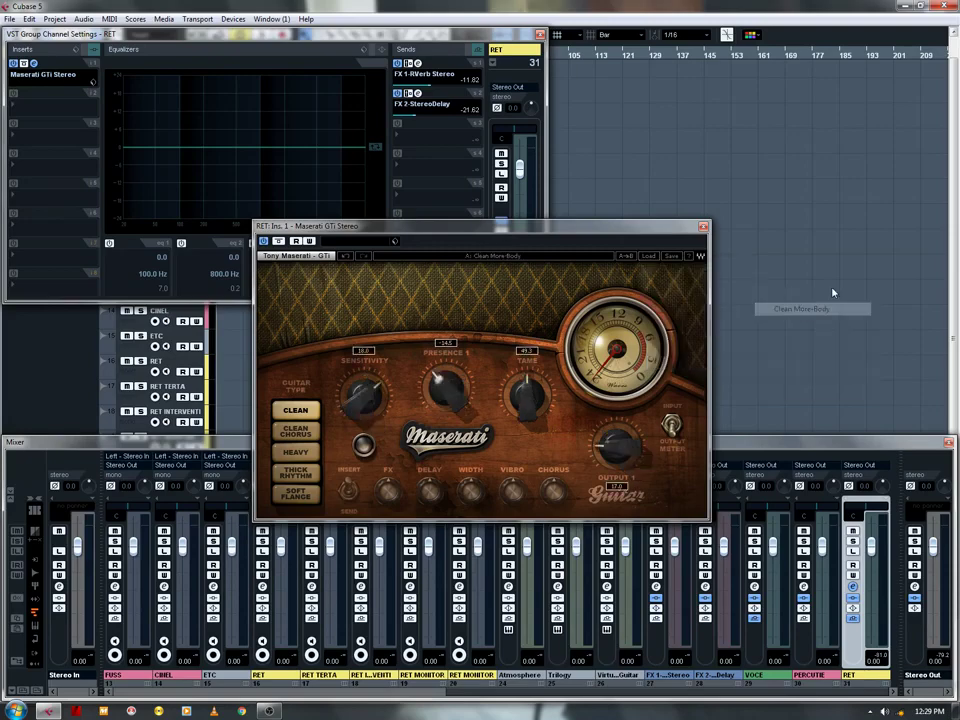
click(702, 226)
Step: Add GEQ-30 to RET's second insert slot, pull down the lowest bands and the 20k band, and close both windows
click(37, 111)
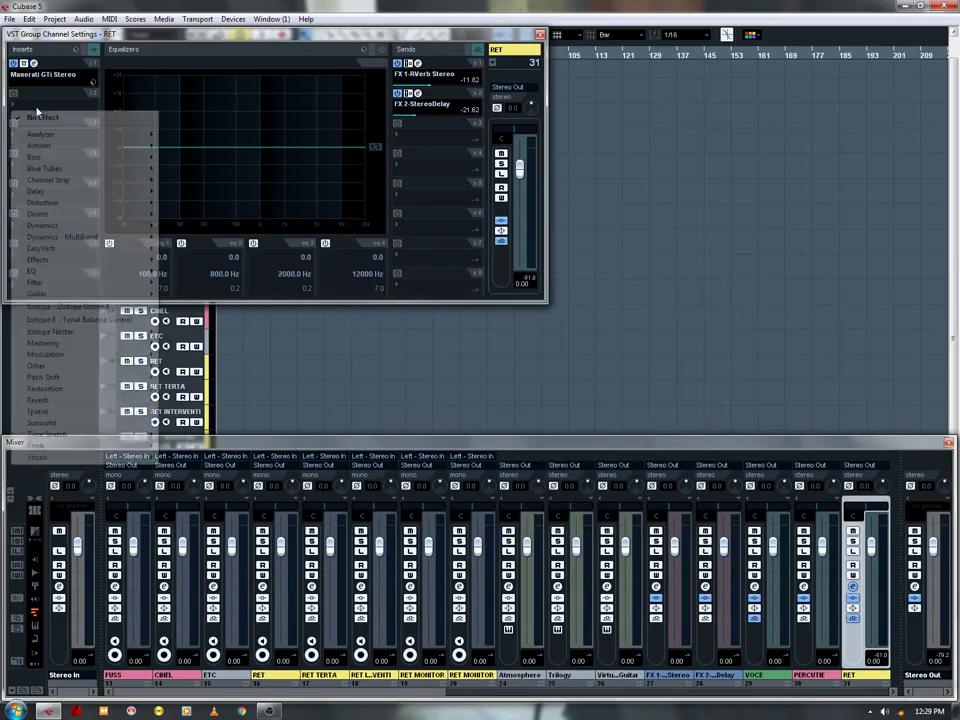
mouse_move(150, 274)
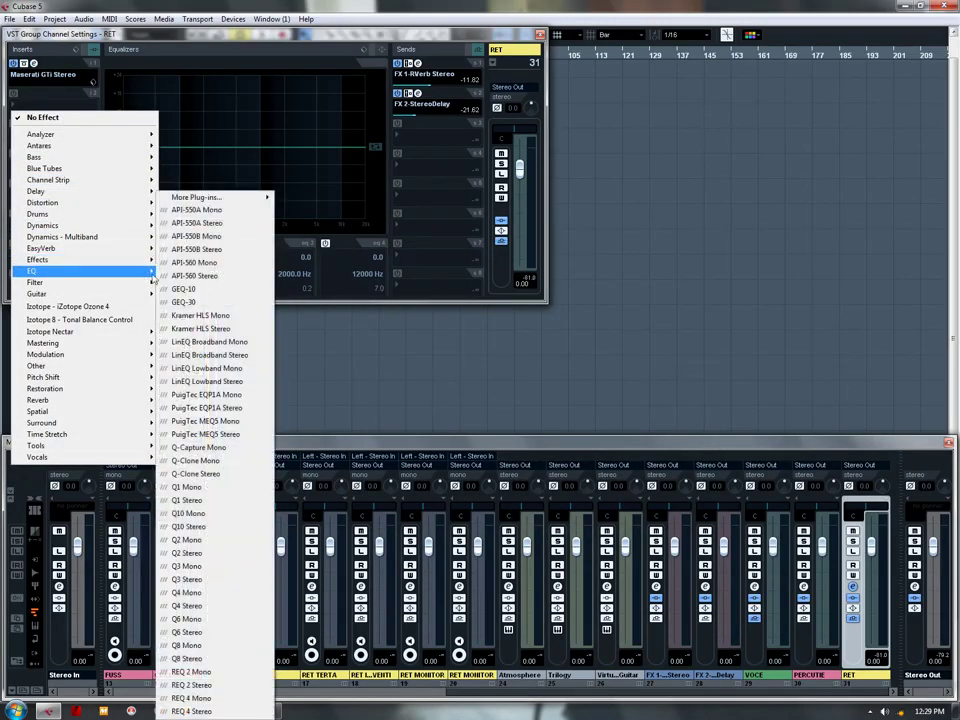
click(183, 301)
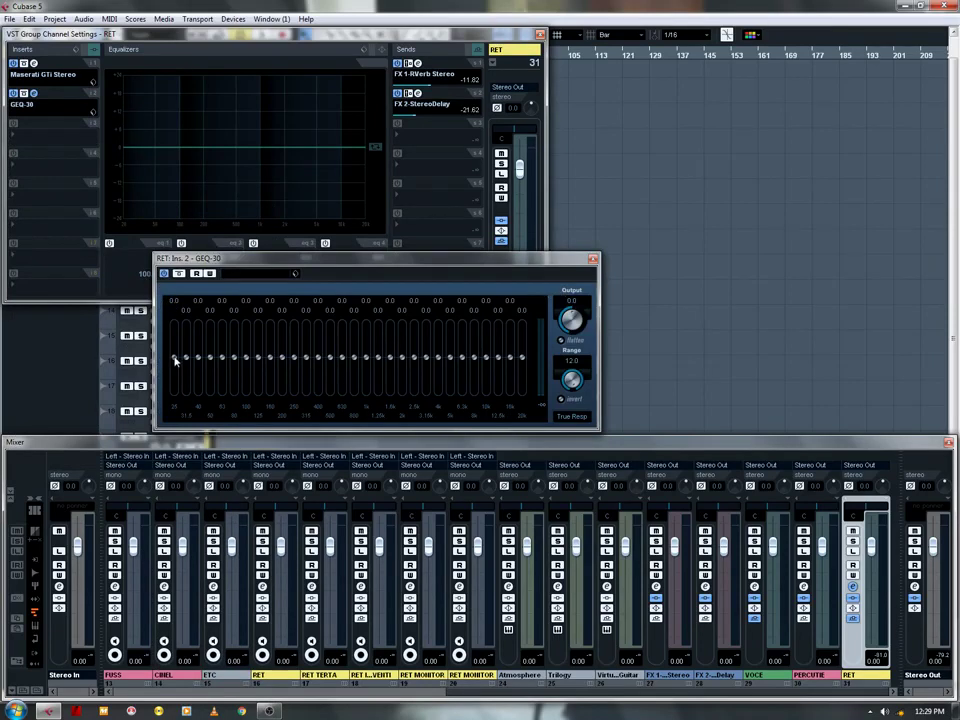
mouse_move(175, 362)
mouse_down()
mouse_move(183, 392)
mouse_move(211, 395)
mouse_up()
drag(521, 360, 521, 393)
click(481, 248)
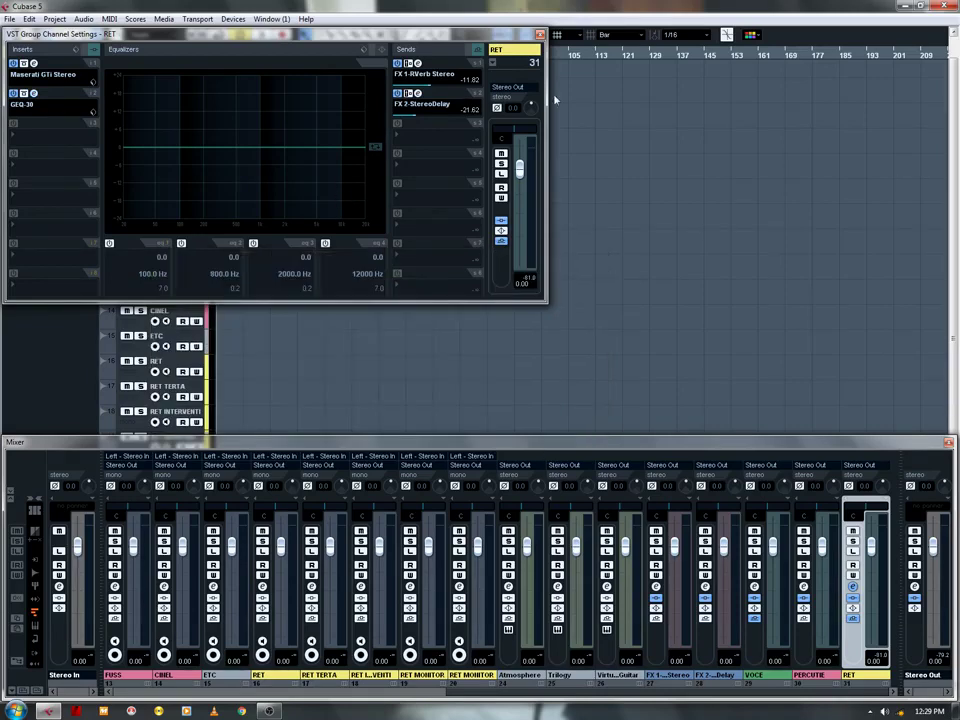
click(576, 102)
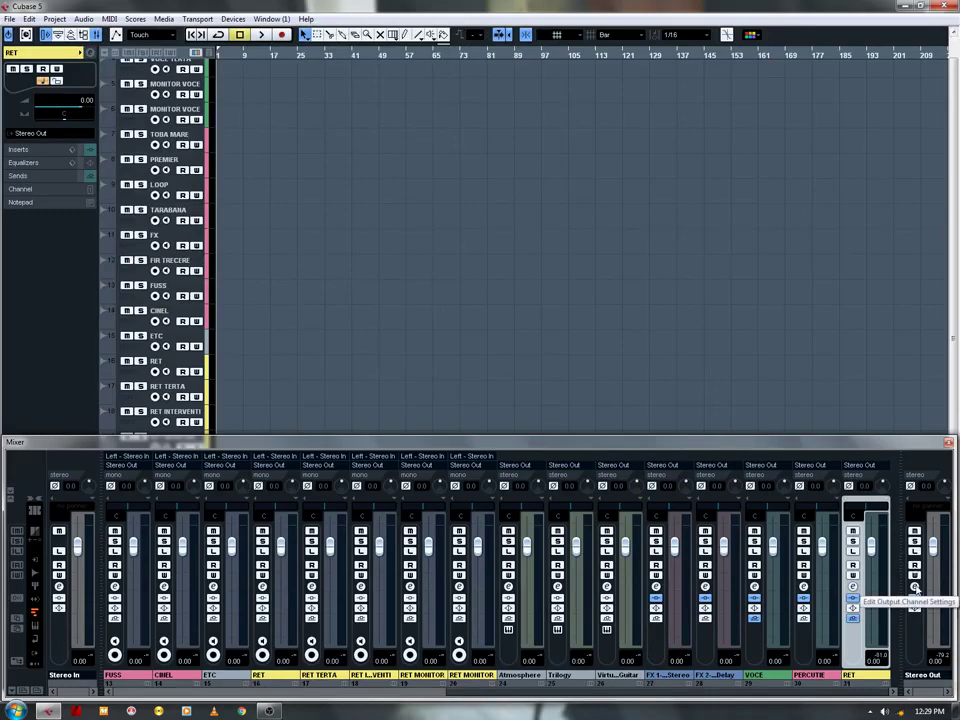
Step: Load MultibandCompressor into the Stereo Out channel's first insert slot and close the plug-in window
click(915, 590)
click(48, 76)
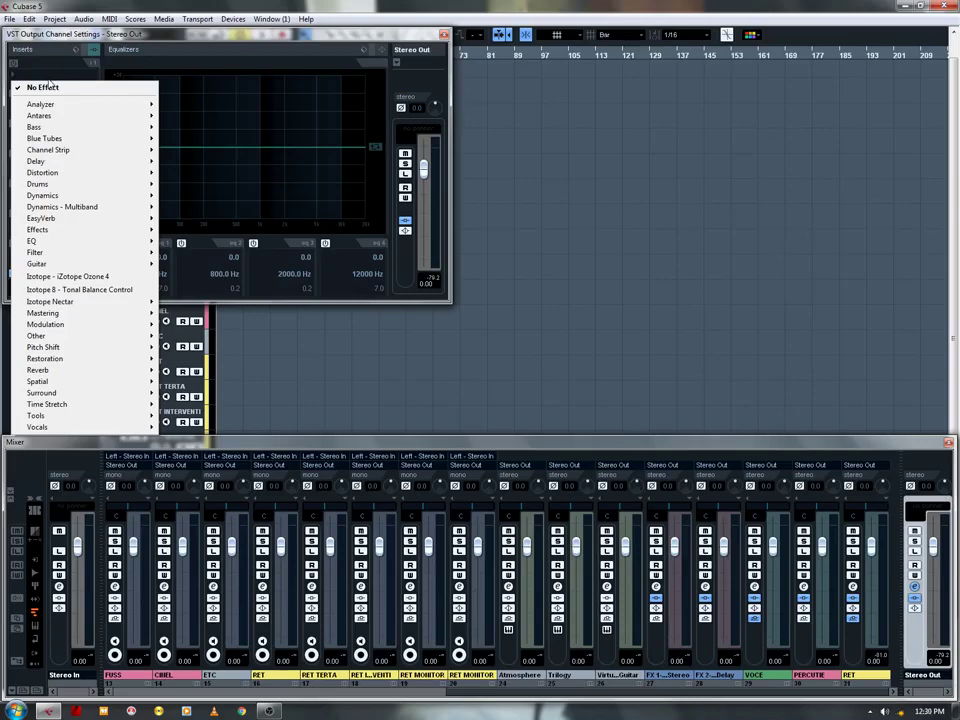
mouse_move(100, 196)
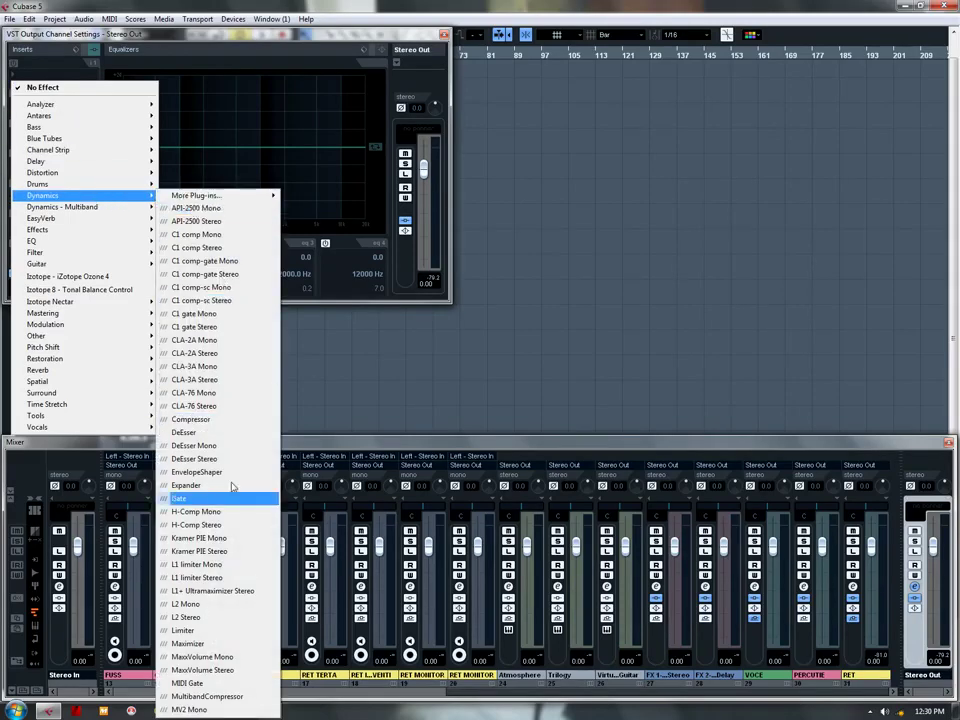
click(250, 697)
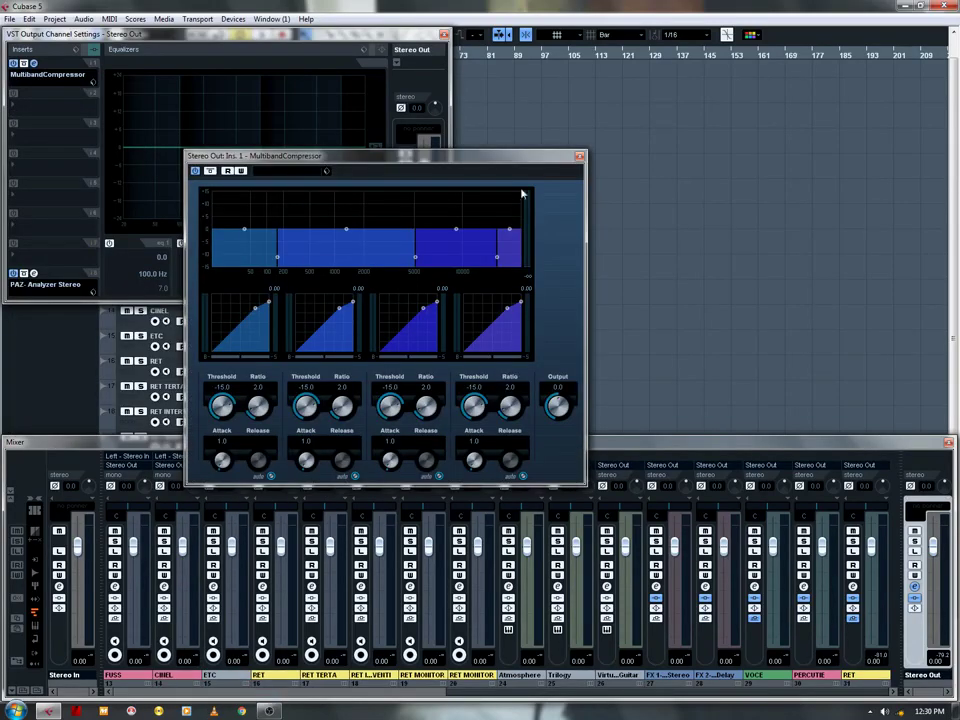
click(579, 157)
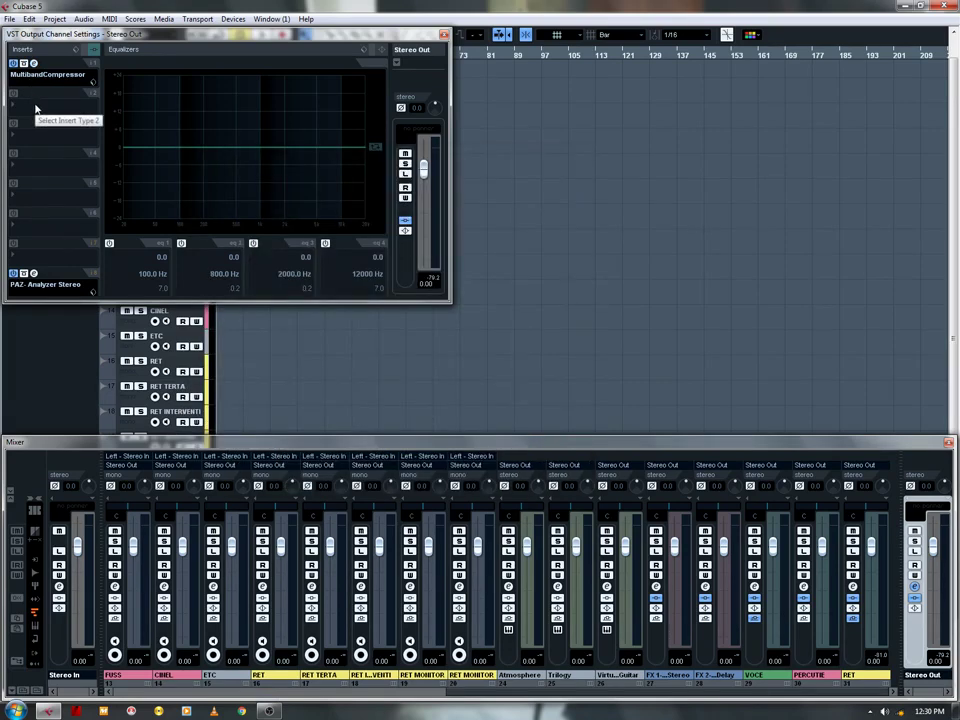
Step: Load BT Equalizer PEQ2B into the Stereo Out channel's second insert slot and close the plug-in window
click(35, 108)
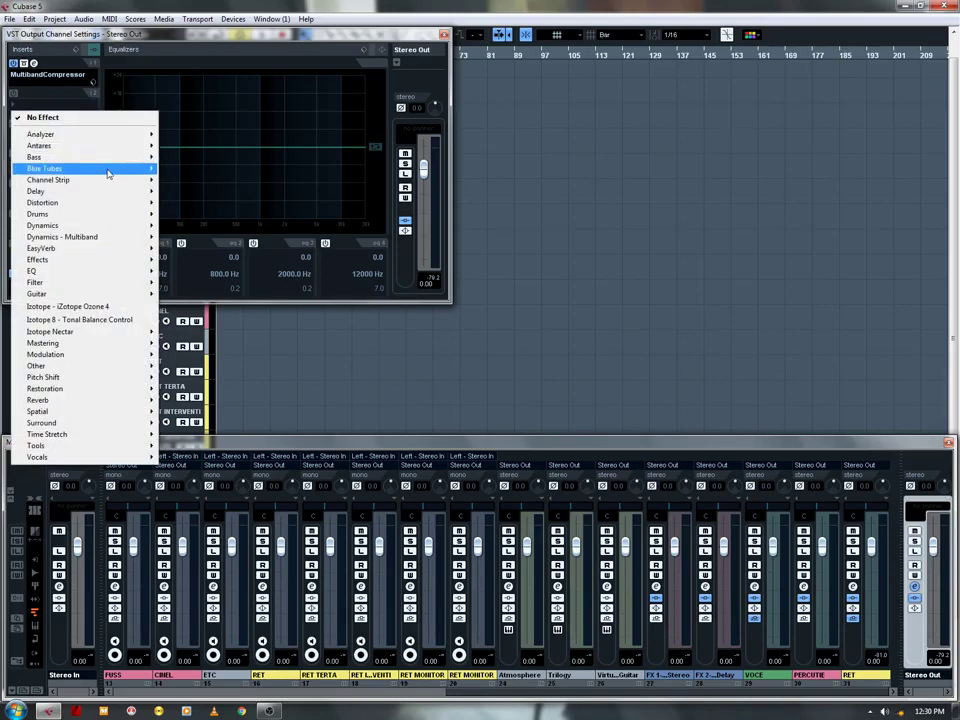
mouse_move(120, 170)
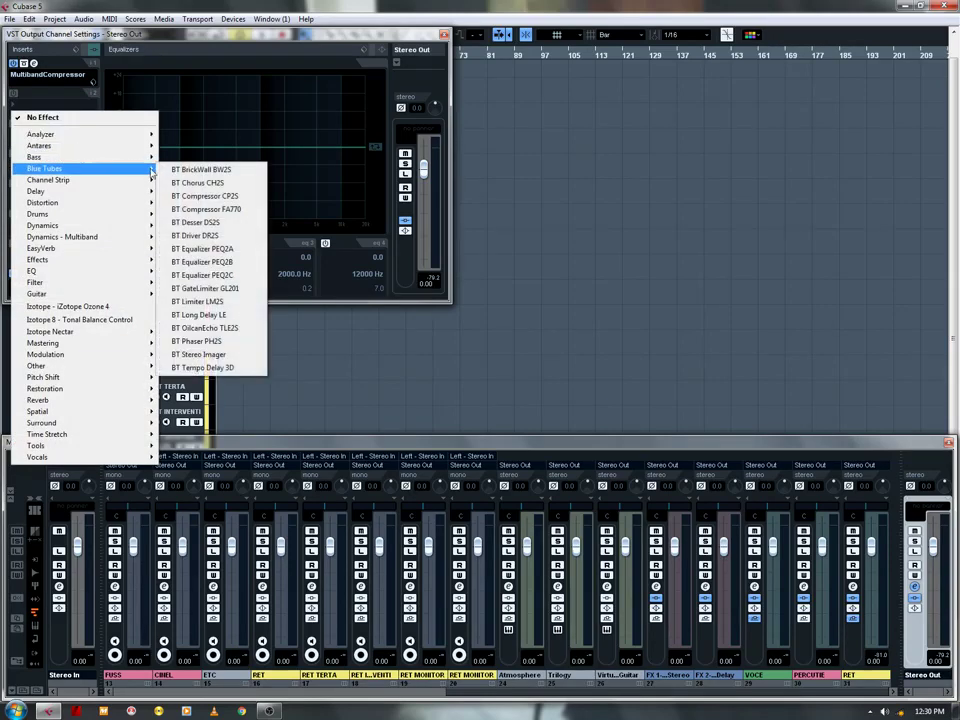
click(255, 262)
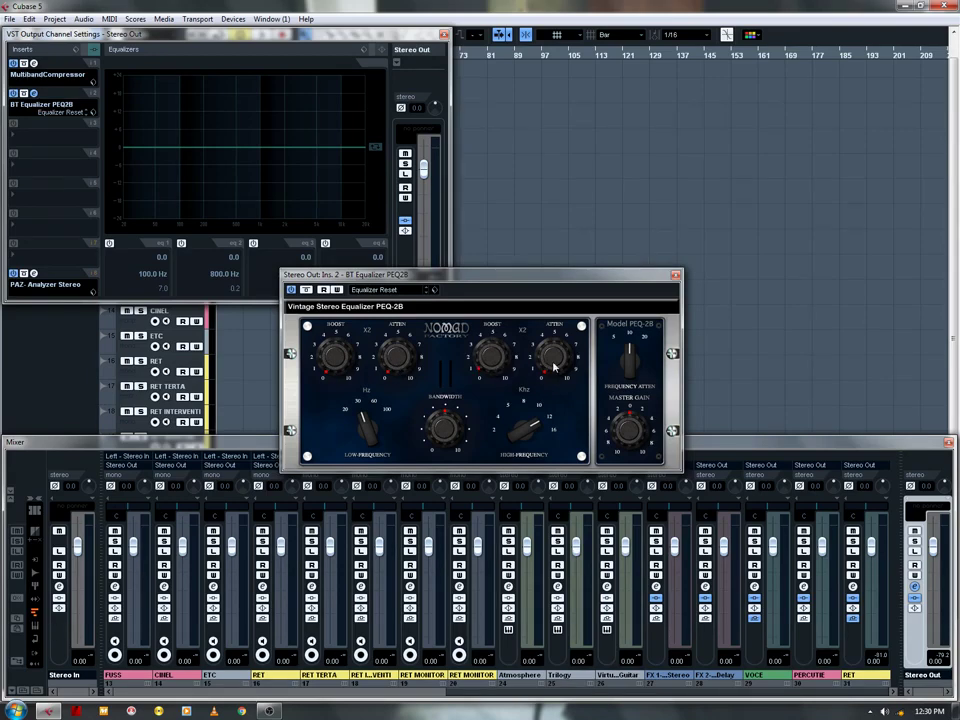
click(676, 275)
Step: Load BT Stereo Imager into Stereo Out's third insert slot with the Stereo Imager preset, and close the plug-in window
click(40, 122)
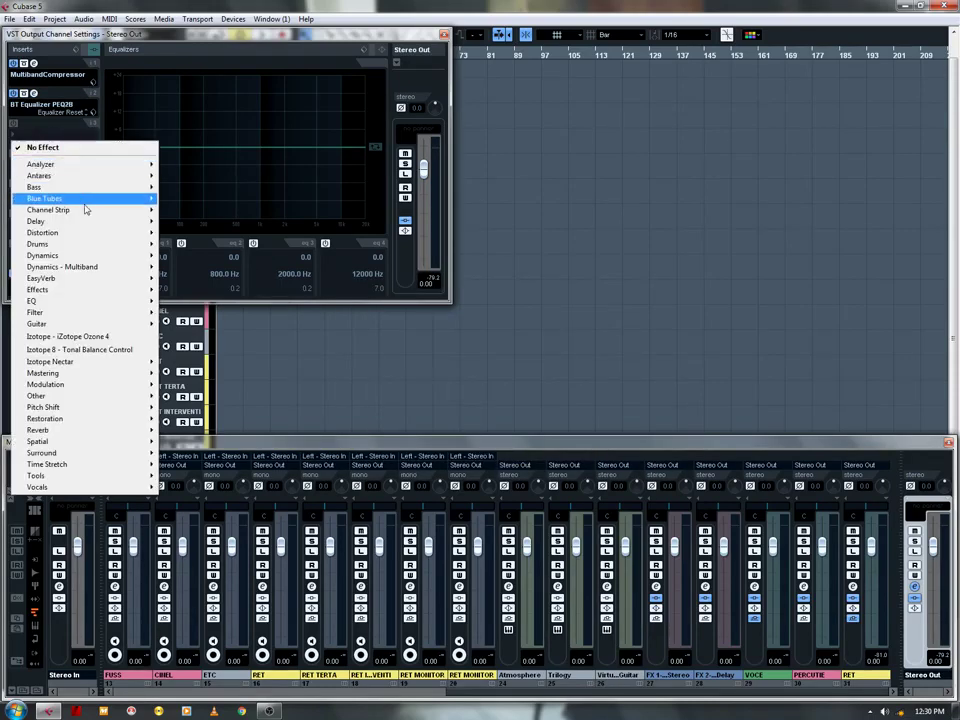
mouse_move(112, 210)
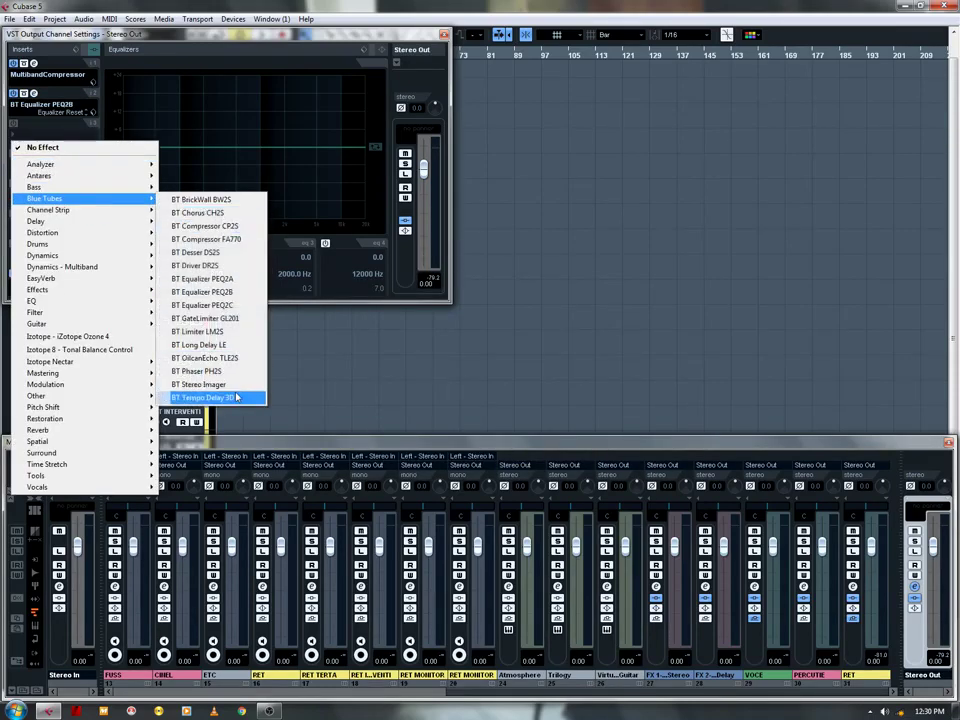
click(239, 386)
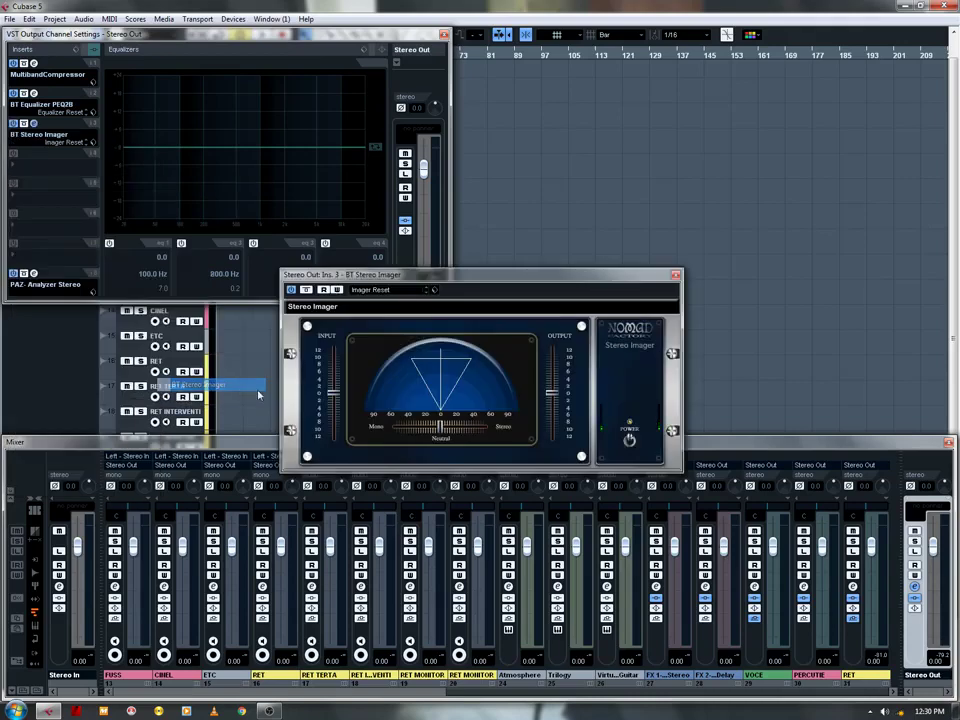
click(388, 290)
click(388, 290)
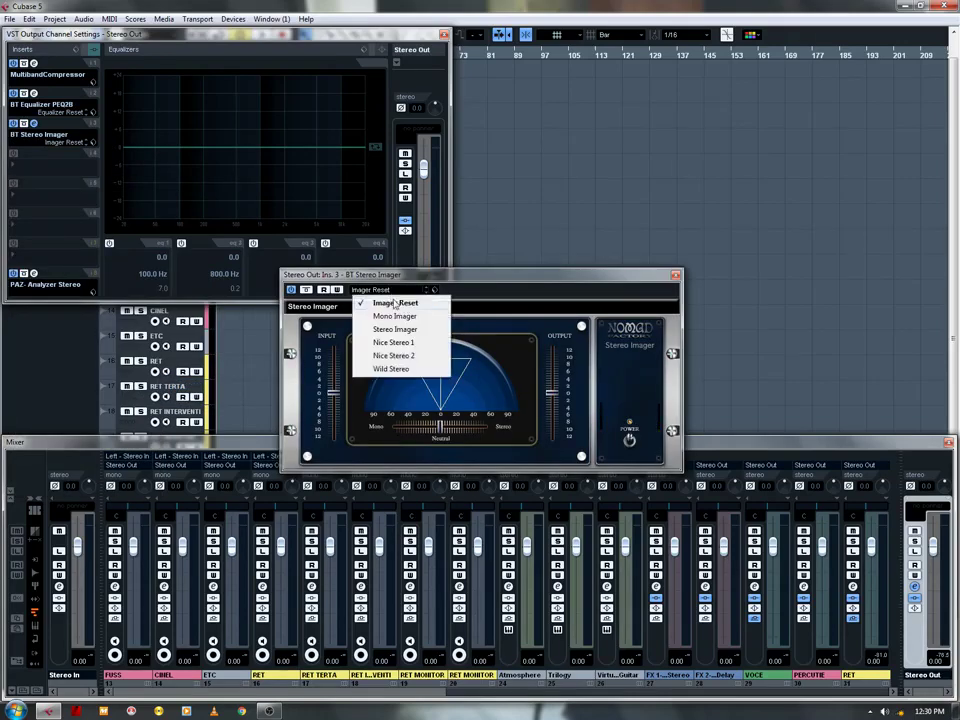
click(410, 329)
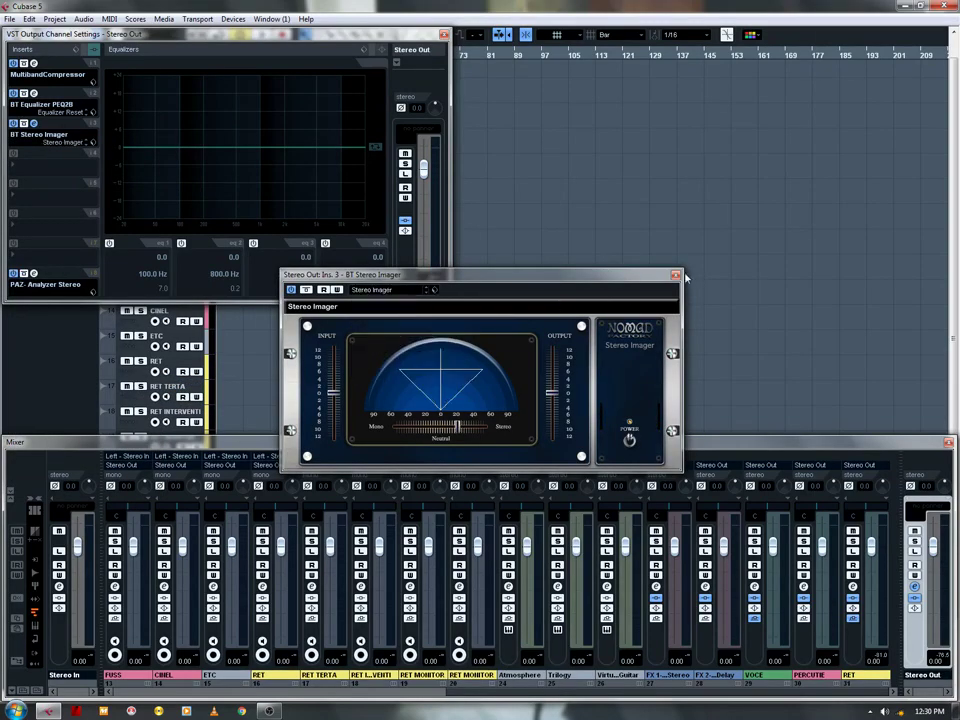
click(676, 274)
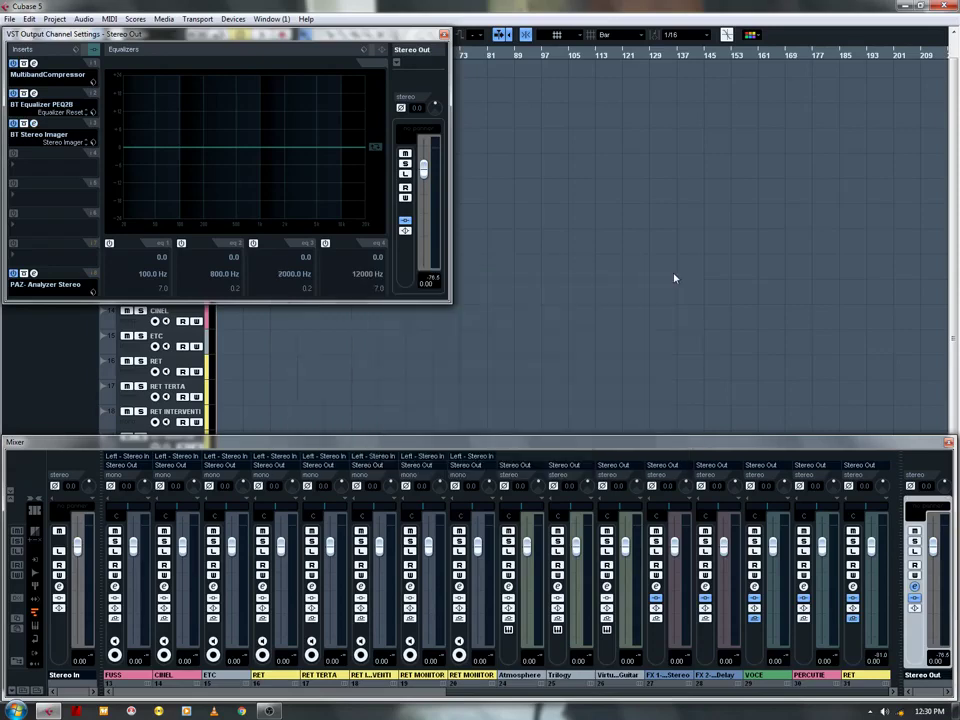
Step: Load Z-Noise Stereo into Stereo Out's fourth insert slot, raise its Reduction slightly, and close the plug-in window
click(35, 170)
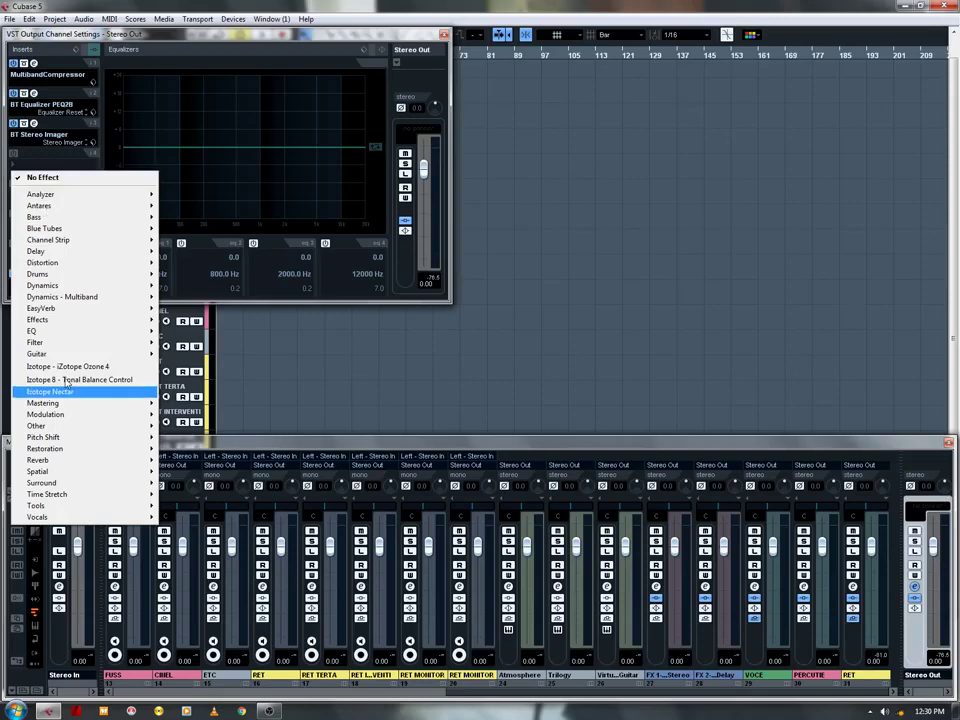
mouse_move(95, 448)
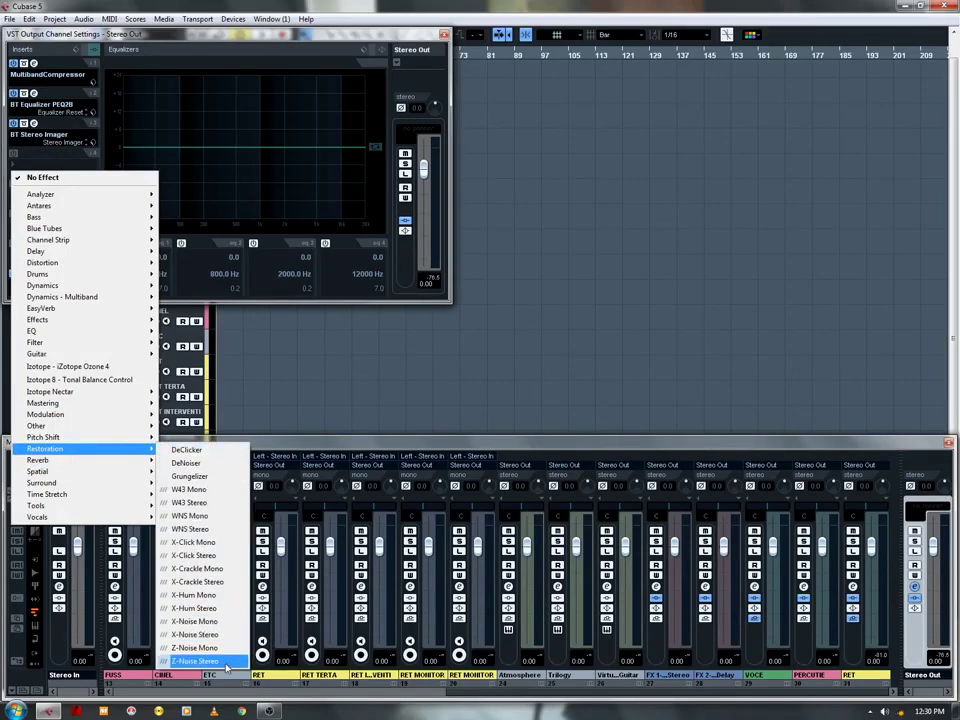
click(195, 661)
drag(252, 357, 252, 351)
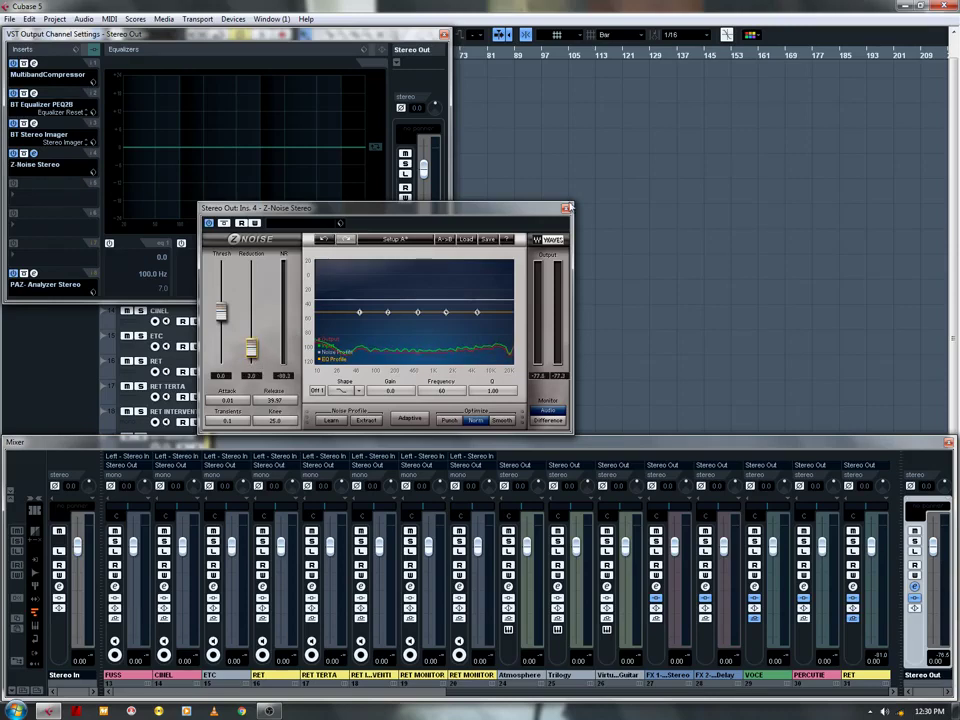
click(567, 209)
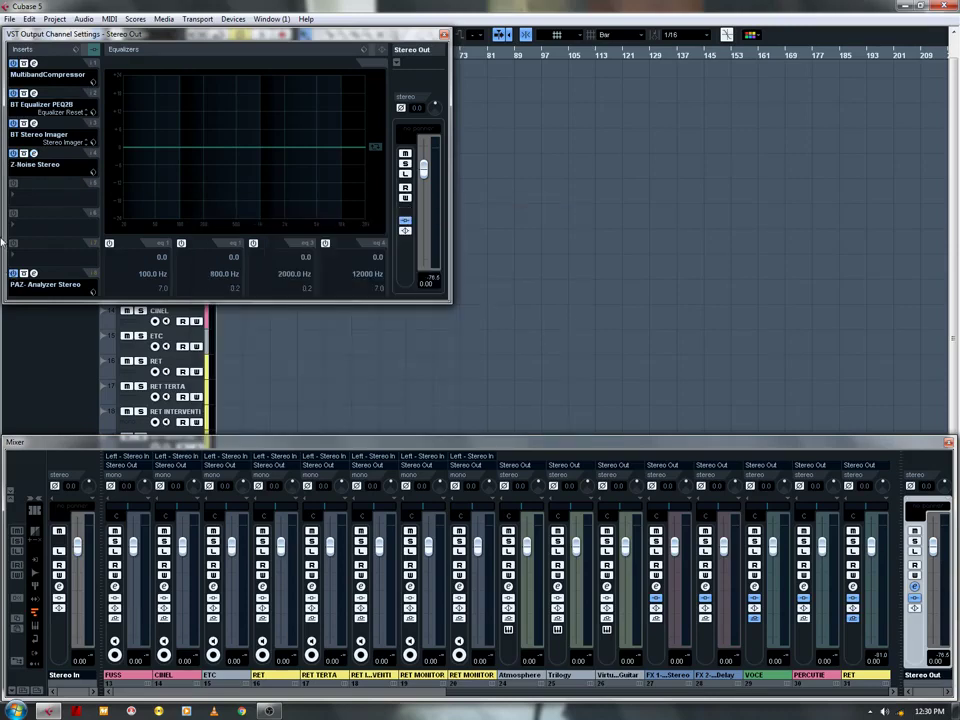
Step: Add GEQ-30 to Stereo Out's fifth insert slot, set the 25, 31.5, 40 and 20k bands to -12.0, and close it
click(30, 195)
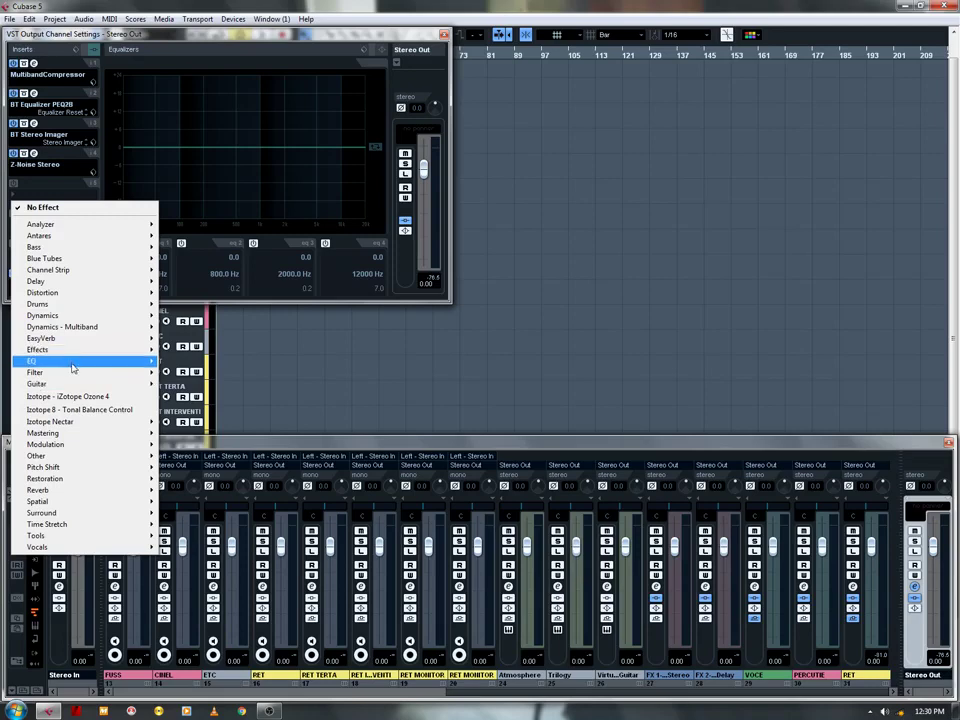
mouse_move(60, 361)
click(183, 302)
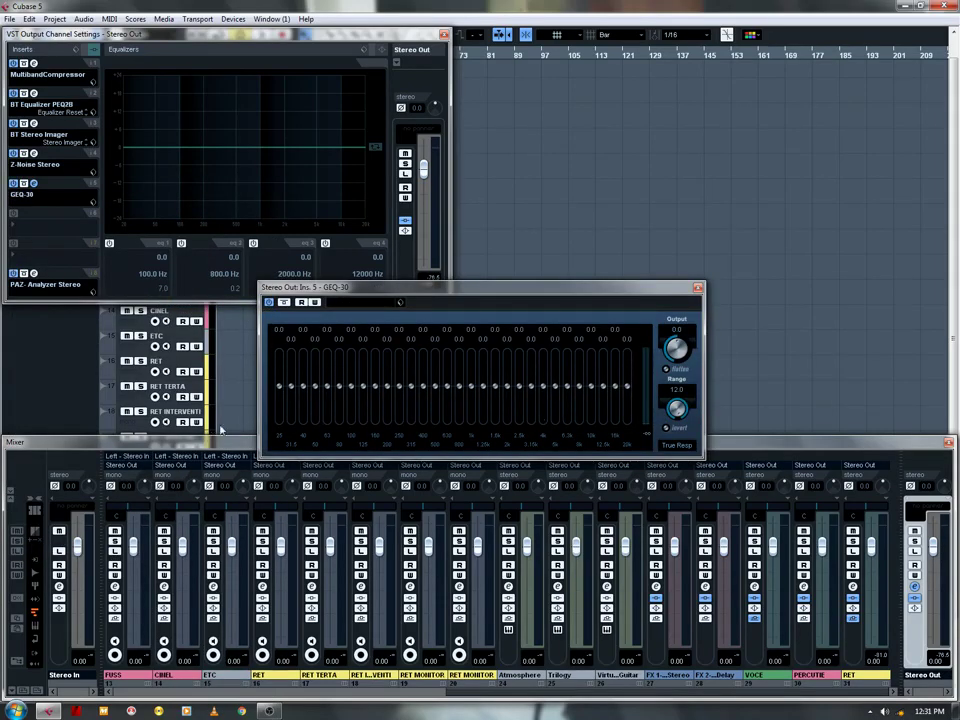
drag(281, 390, 285, 452)
mouse_move(306, 387)
mouse_down()
mouse_move(313, 419)
mouse_move(304, 434)
mouse_up()
ctrl+click(317, 408)
drag(628, 385, 633, 449)
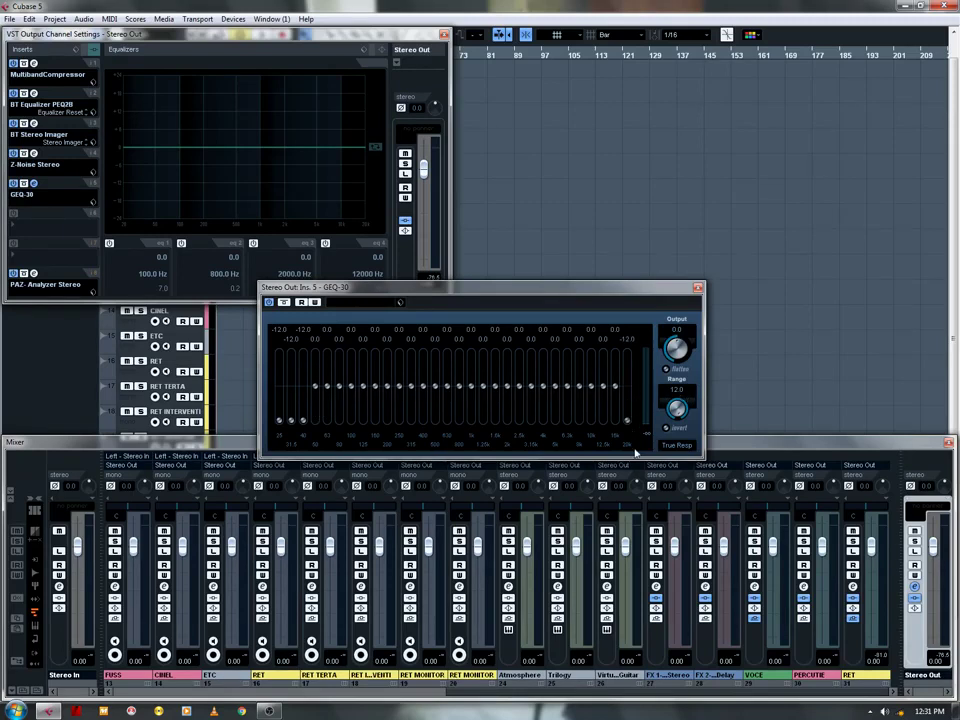
click(698, 288)
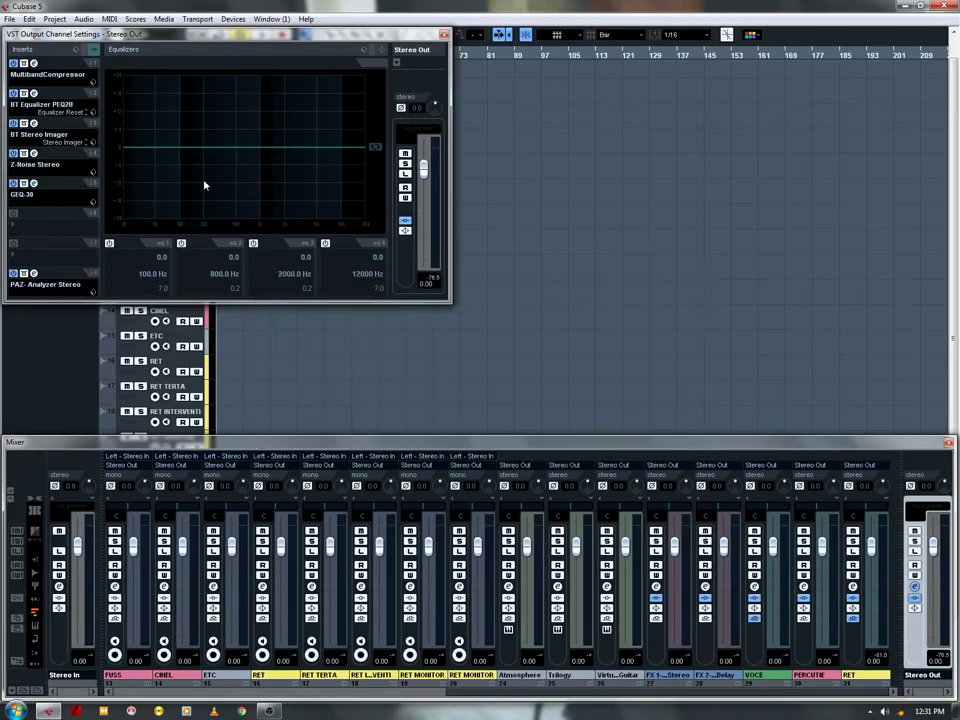
Step: Load Maserati GRP Stereo into Stereo Out's sixth insert slot in MASTER mode, lower its sensitivity slightly, and close both windows
click(28, 229)
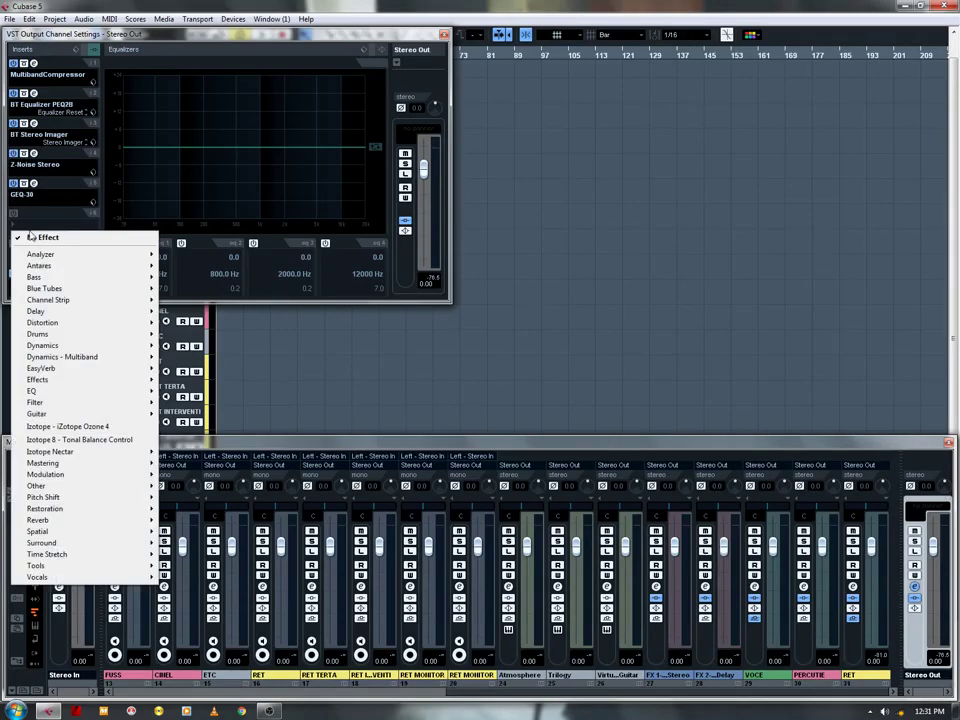
mouse_move(97, 465)
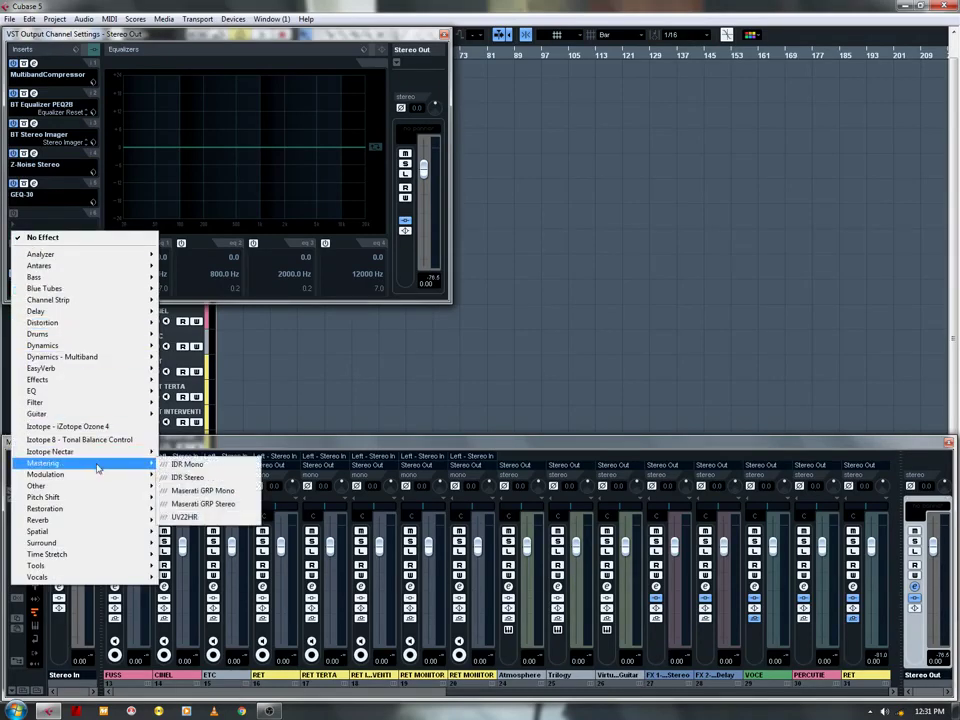
click(215, 503)
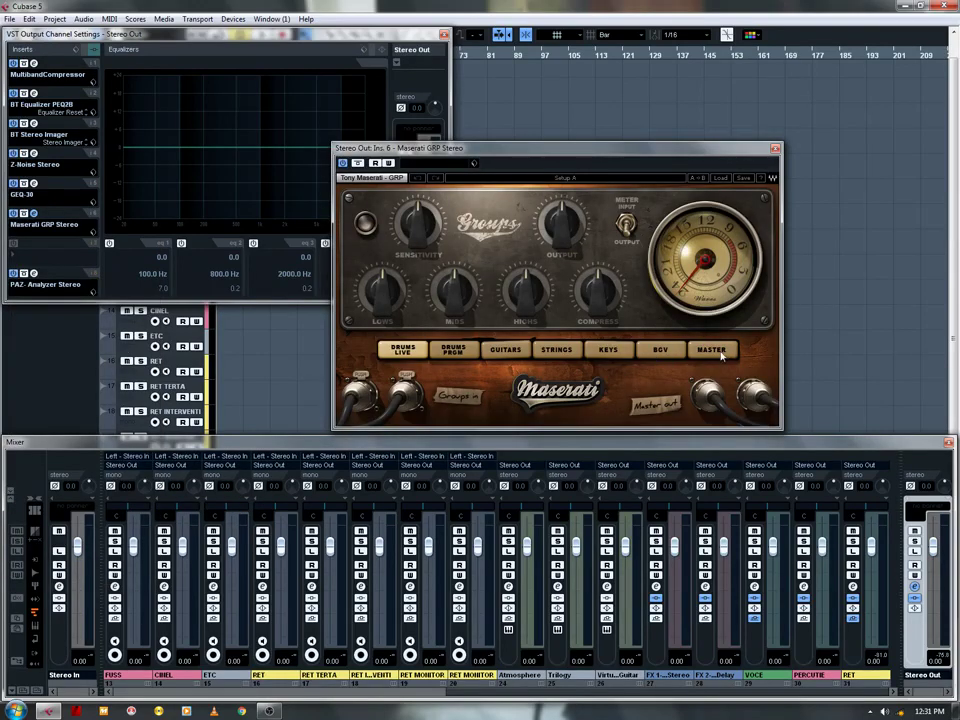
click(716, 351)
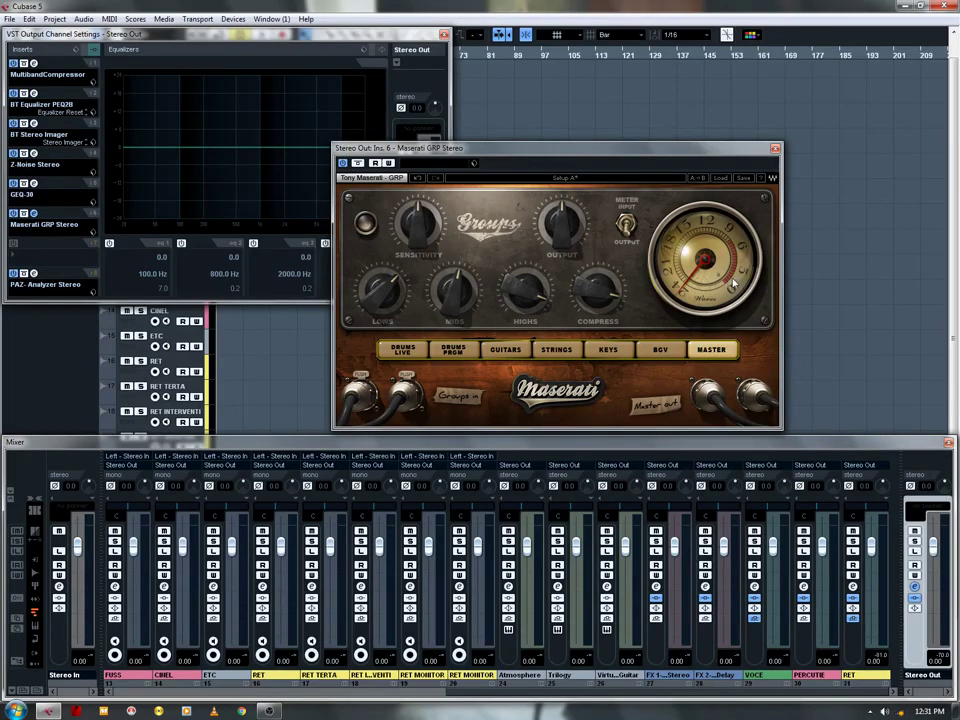
mouse_move(562, 226)
mouse_down()
mouse_move(562, 246)
mouse_move(562, 226)
mouse_up()
mouse_move(412, 221)
mouse_down()
mouse_move(412, 241)
mouse_move(412, 224)
mouse_up()
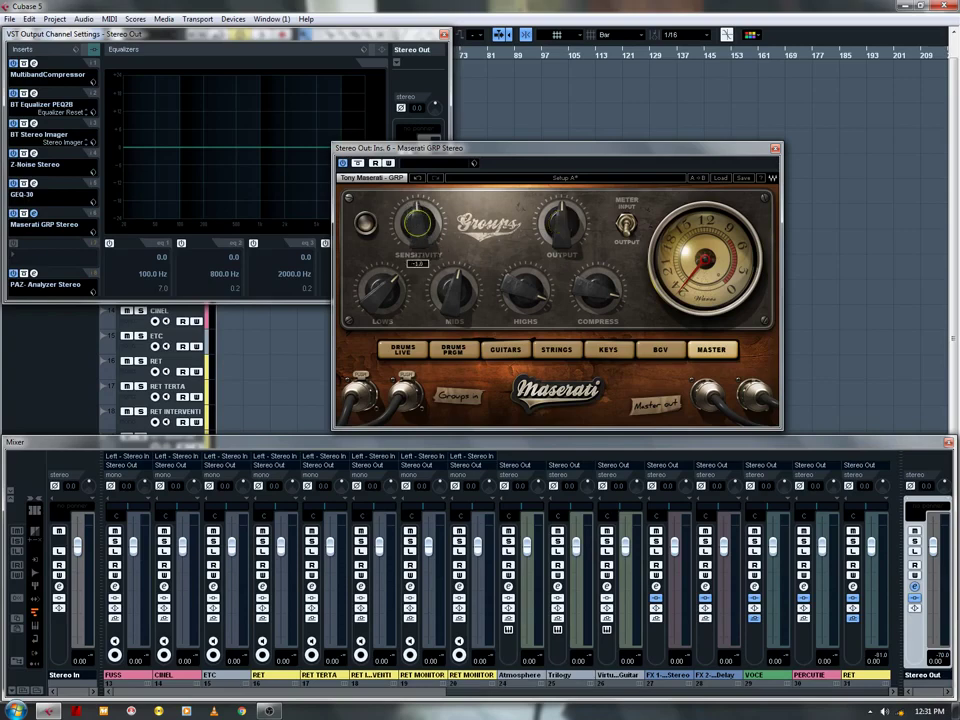
click(775, 149)
click(444, 34)
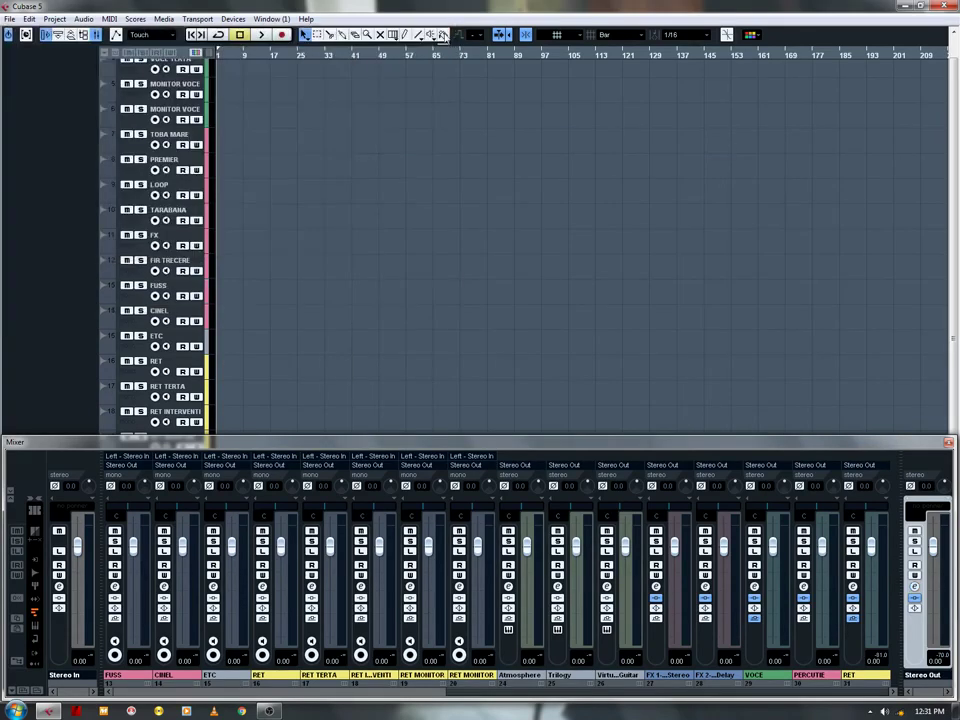
Step: Hide the mixer and collapse the FX Channels and Group Tracks folders in the track list
key(F3)
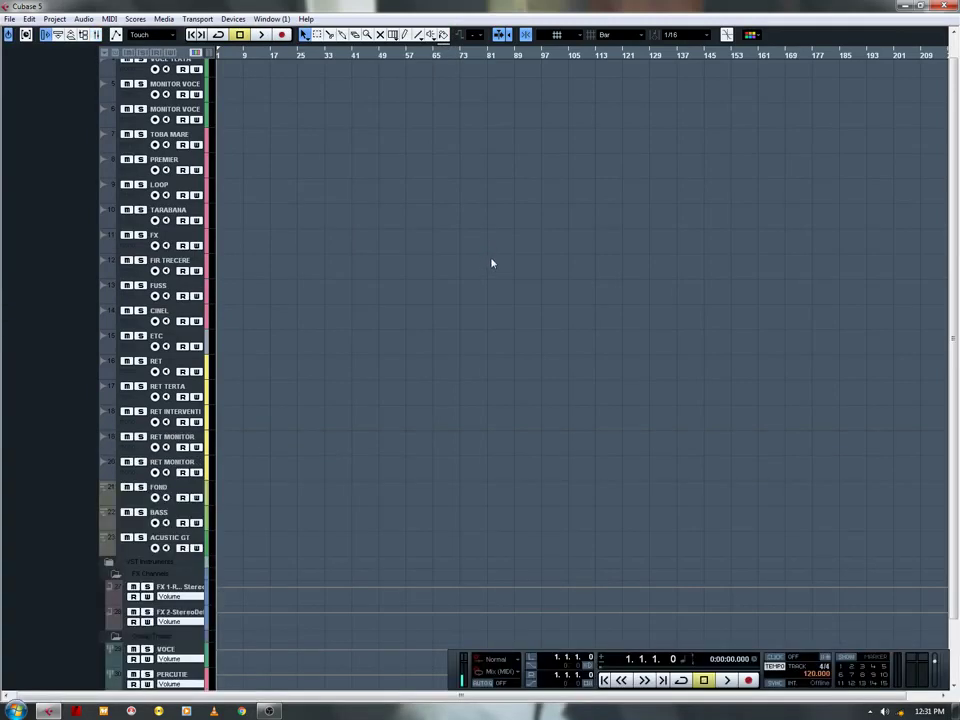
click(116, 575)
click(114, 636)
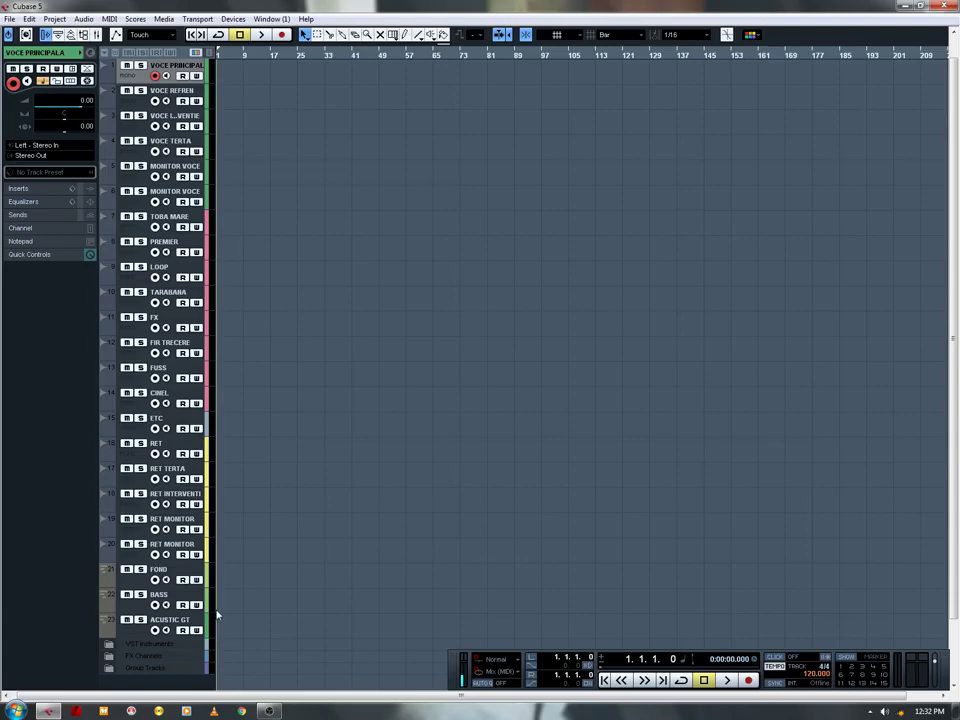
Step: Reopen the mixer and color the Atmosphere, Trilogy and Virtual Guitar instrument channels purple
key(F3)
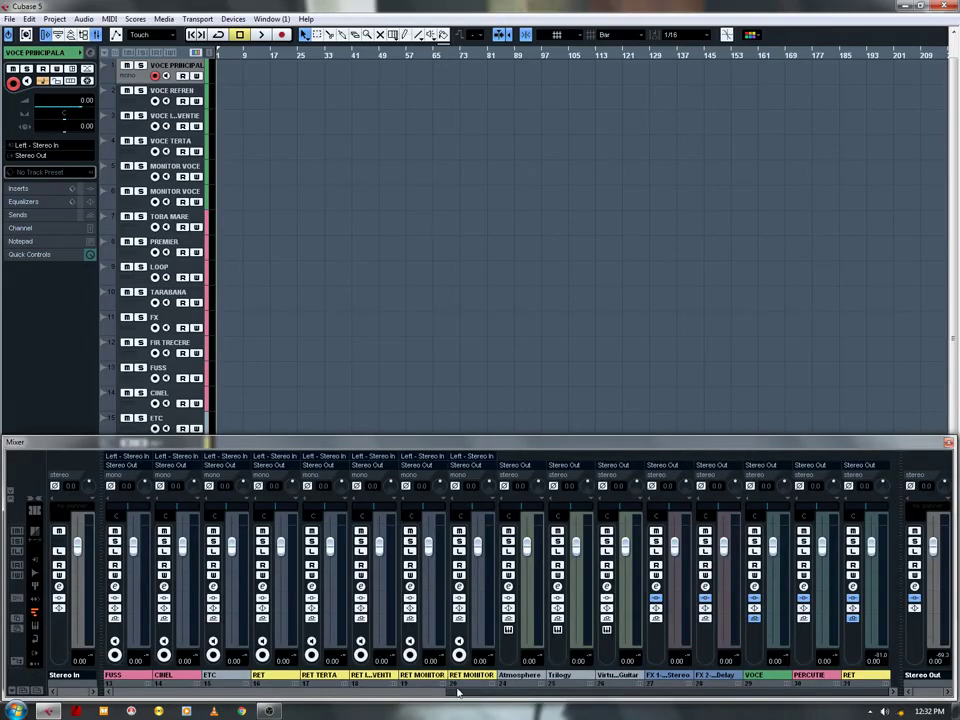
drag(438, 699, 543, 685)
click(543, 684)
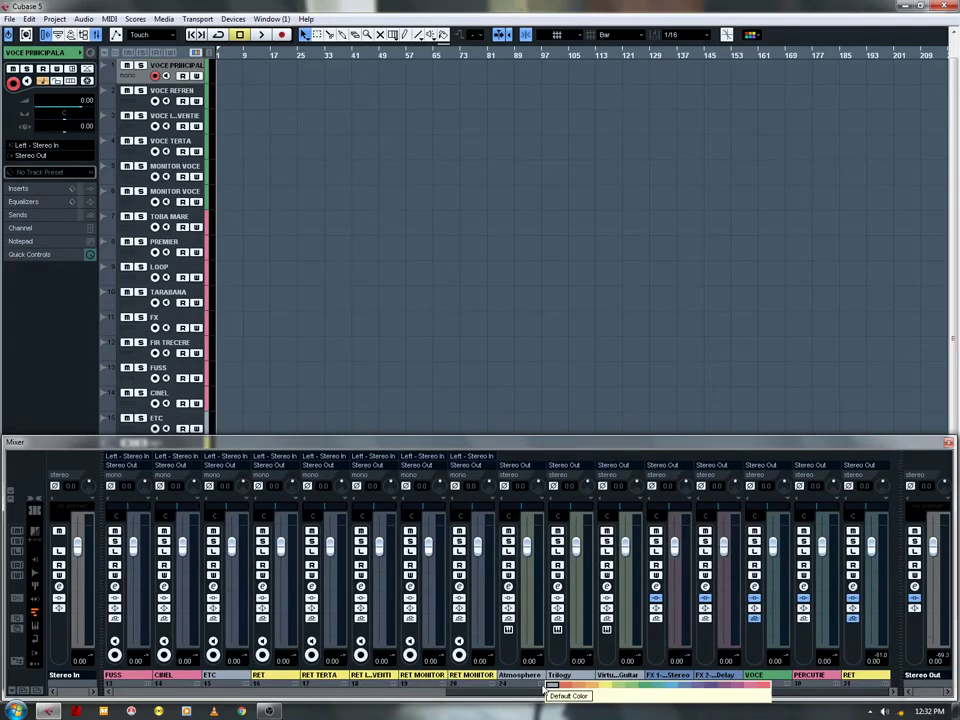
click(710, 690)
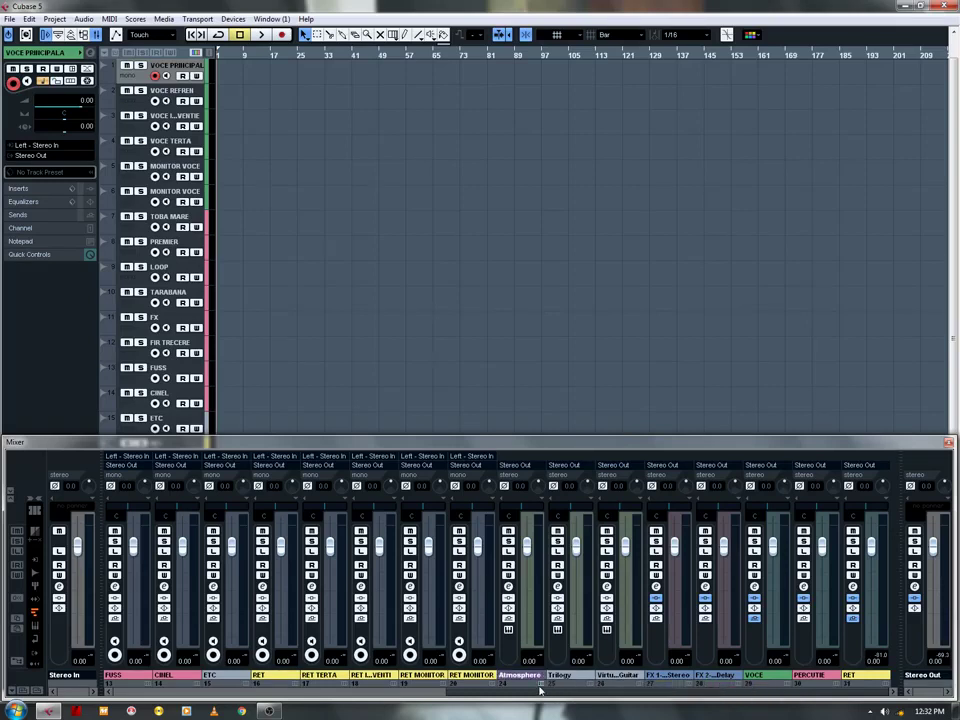
click(598, 685)
click(757, 692)
click(648, 685)
click(806, 697)
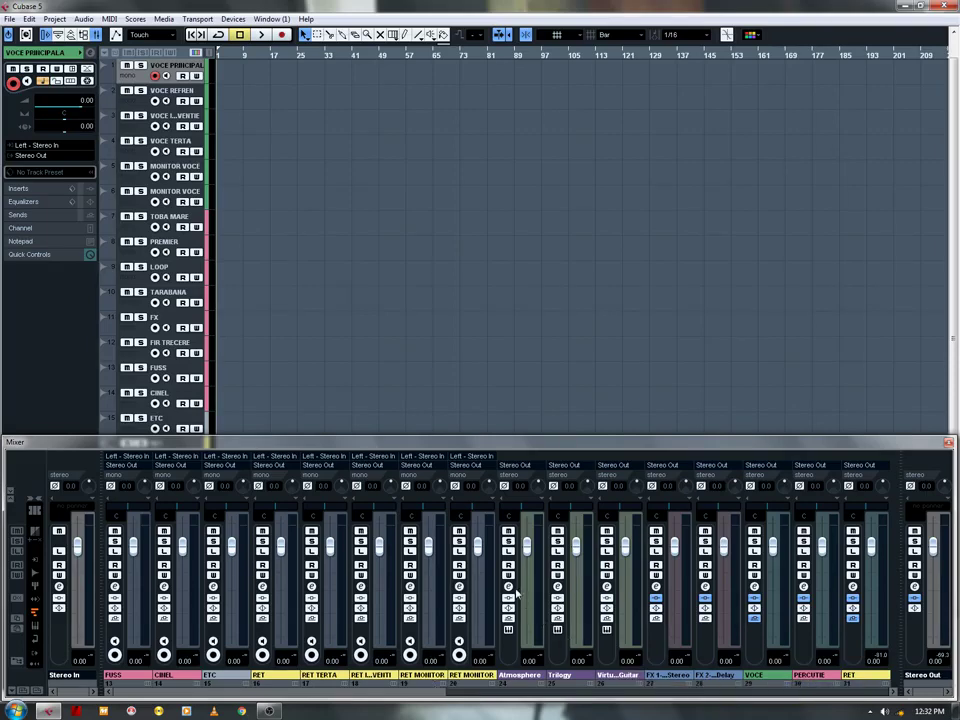
Step: Open the Atmosphere channel's settings and load RVox Stereo into its first insert slot
click(512, 596)
click(38, 78)
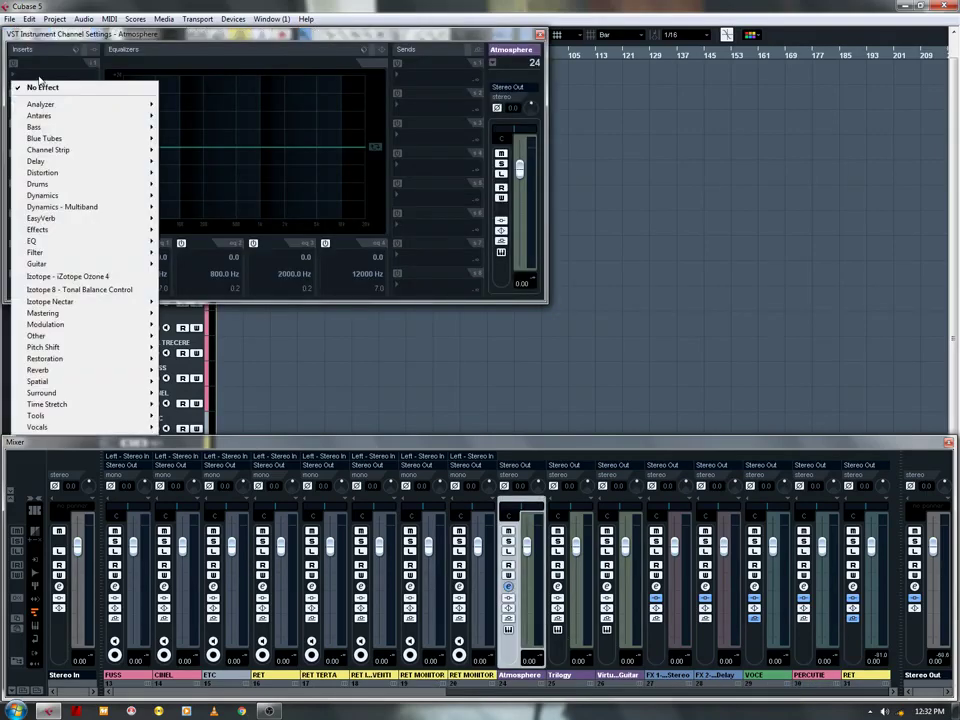
mouse_move(107, 199)
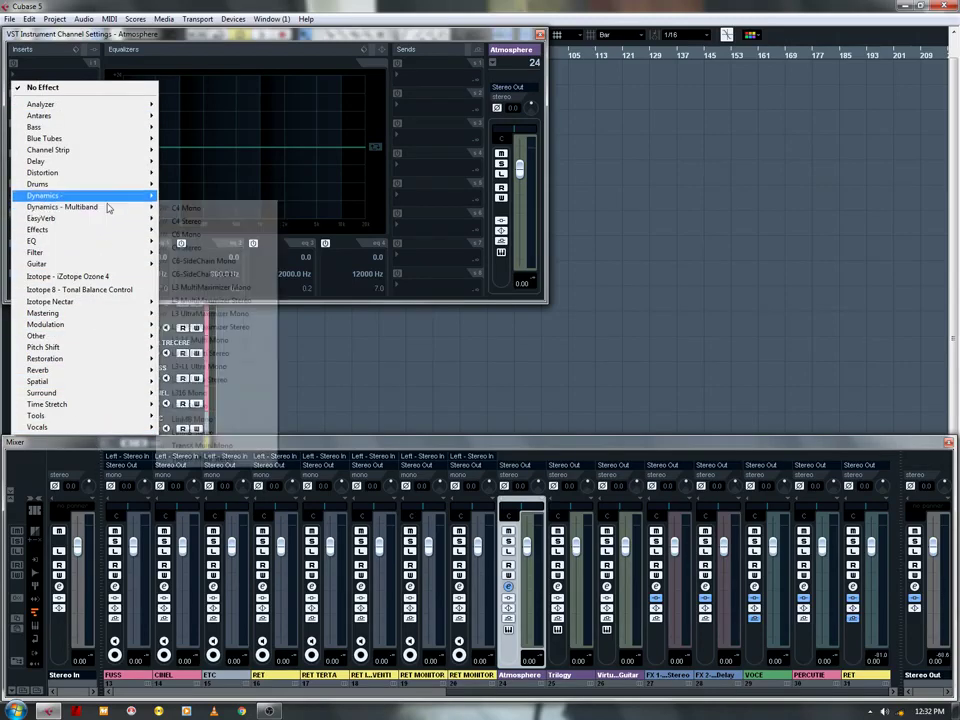
mouse_move(128, 247)
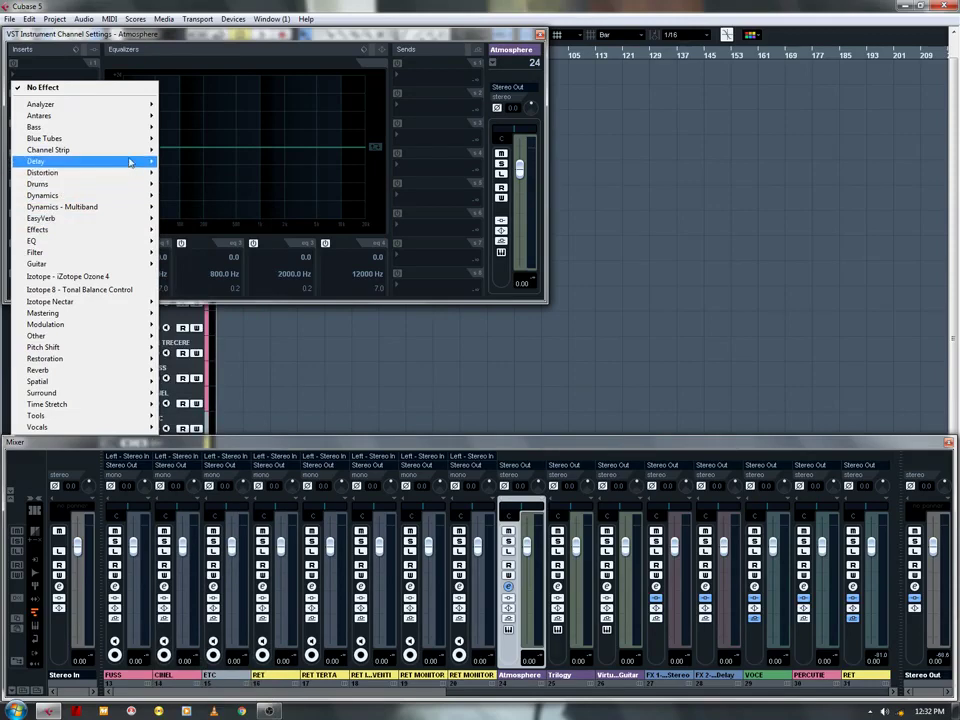
mouse_move(140, 195)
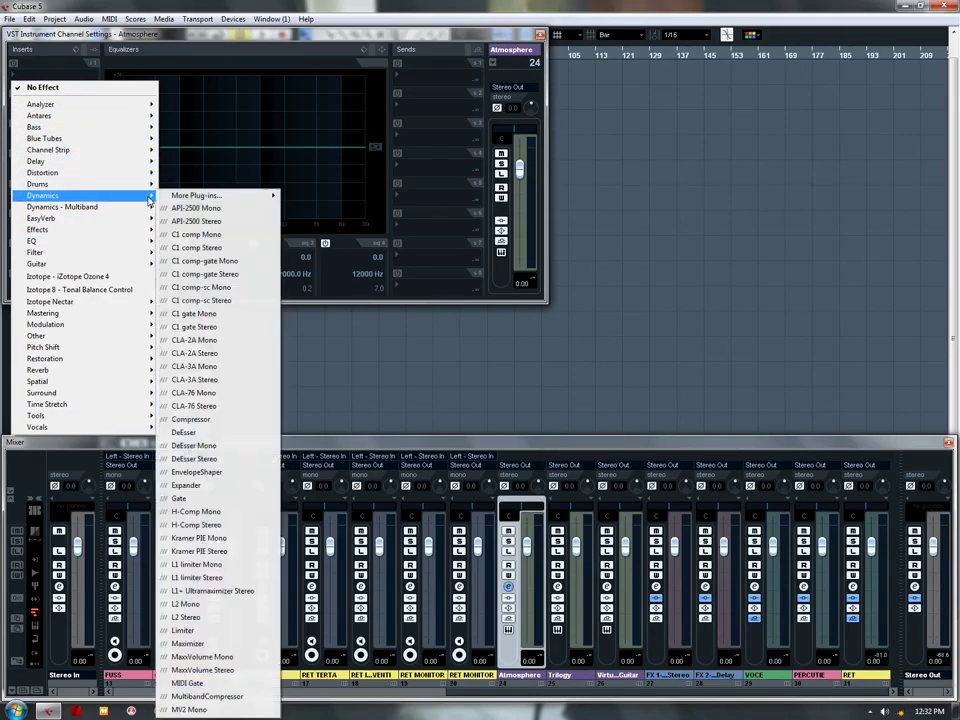
mouse_move(241, 198)
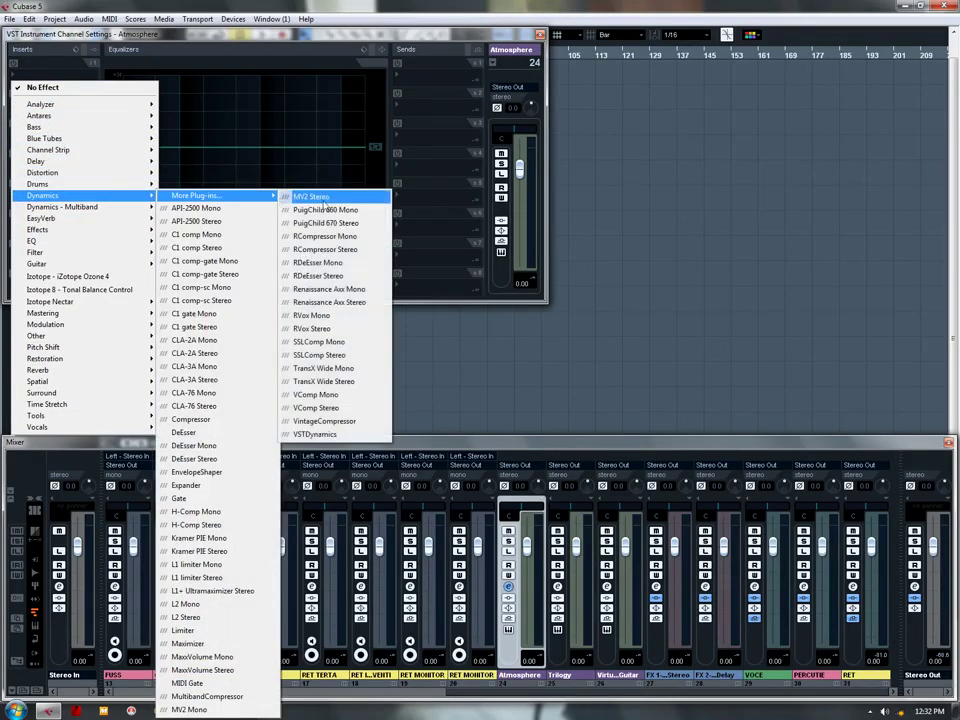
click(376, 333)
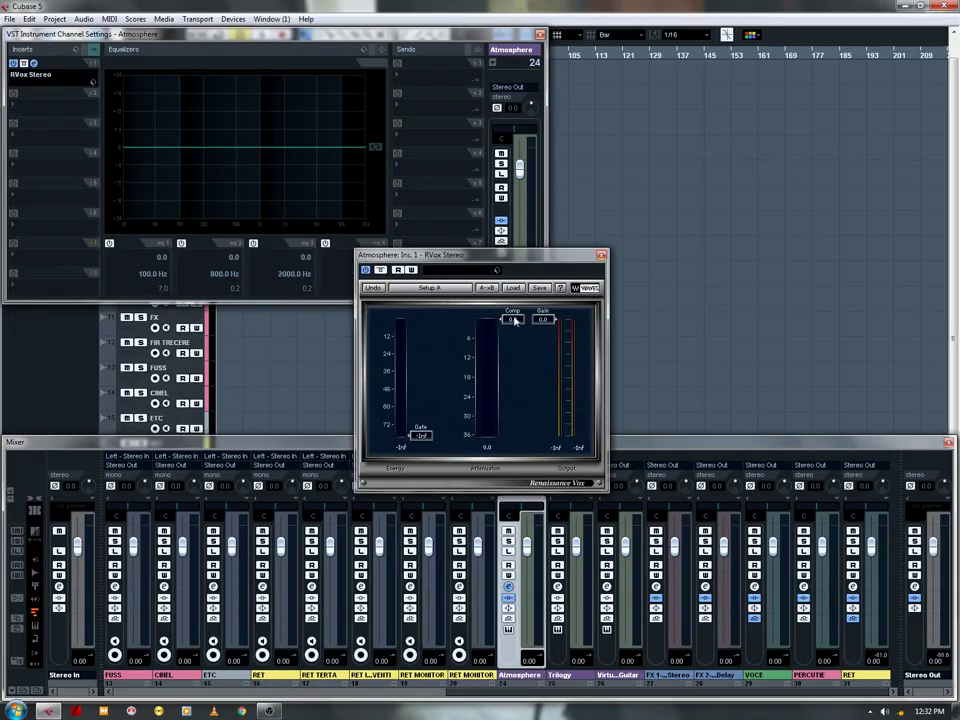
Step: Set the Comp value of Atmosphere's RVox to -1.5 and close the plug-in window
drag(511, 319, 504, 332)
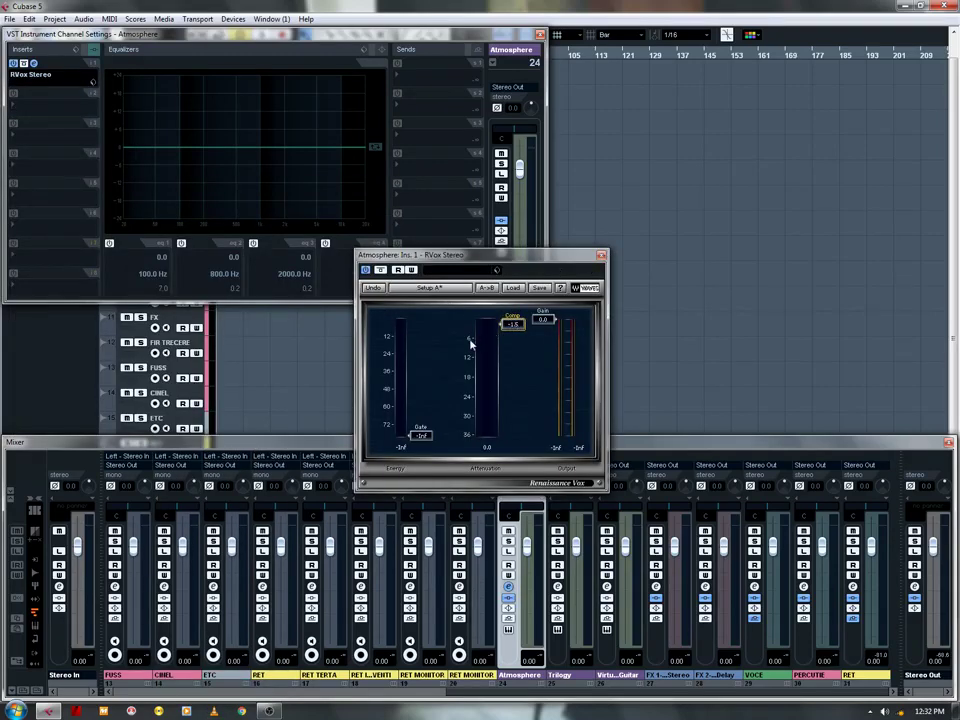
click(601, 255)
Step: Load RBass Stereo into the Trilogy channel's first insert slot, then close the plug-in and channel settings windows
click(557, 630)
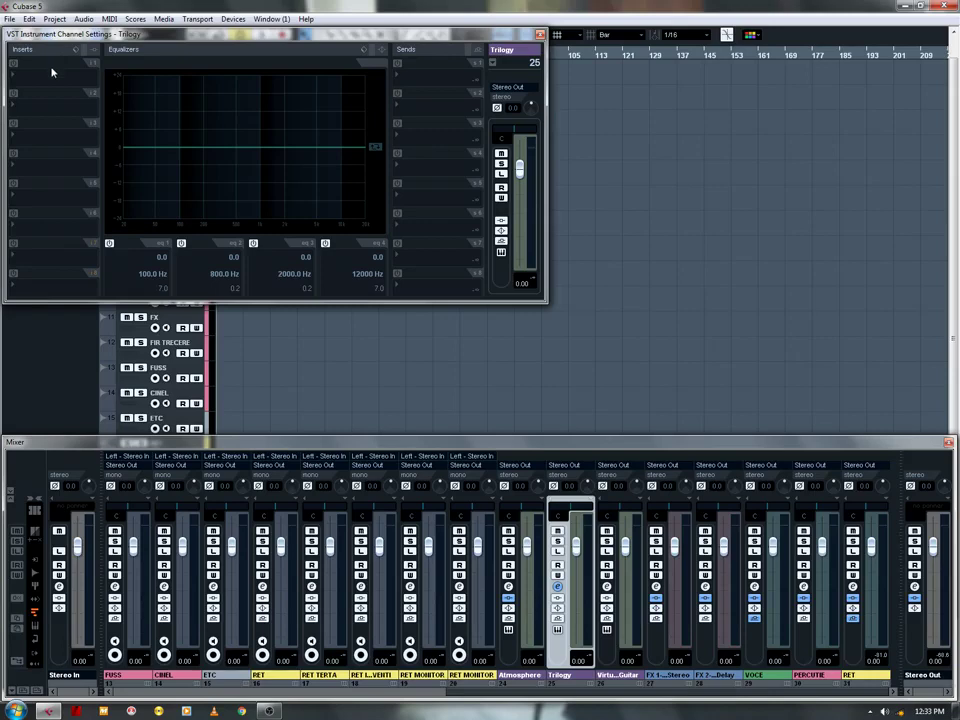
click(35, 69)
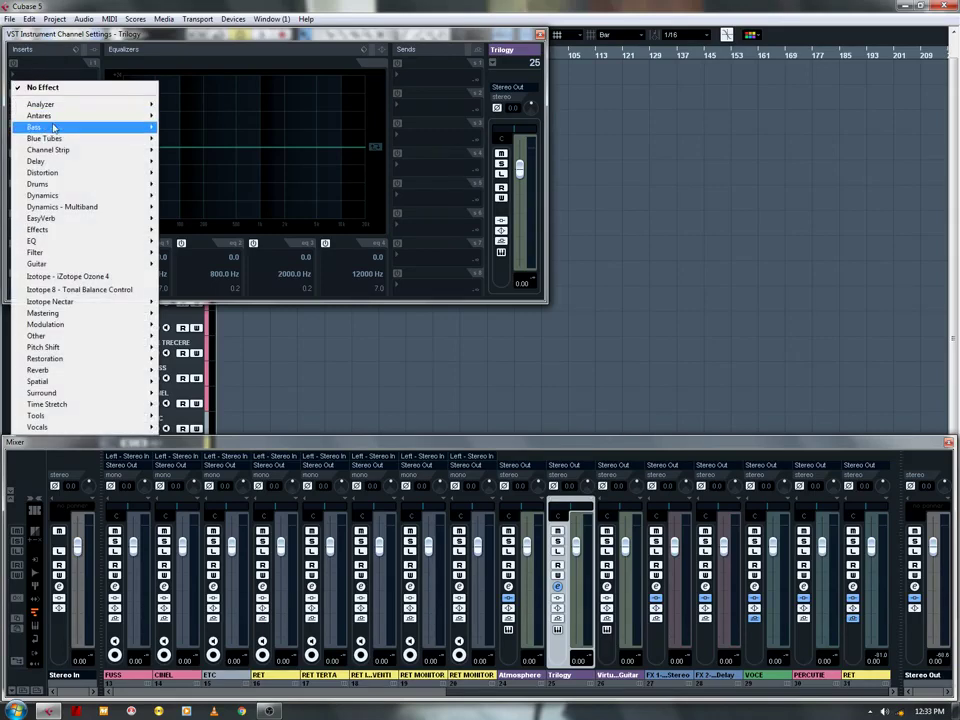
mouse_move(55, 128)
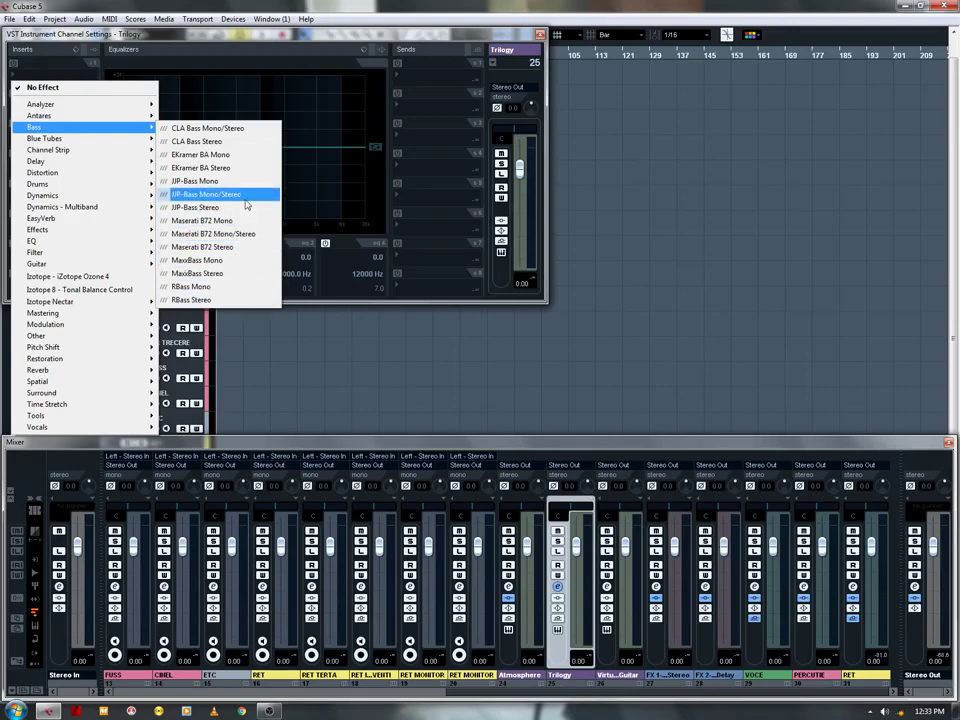
click(236, 302)
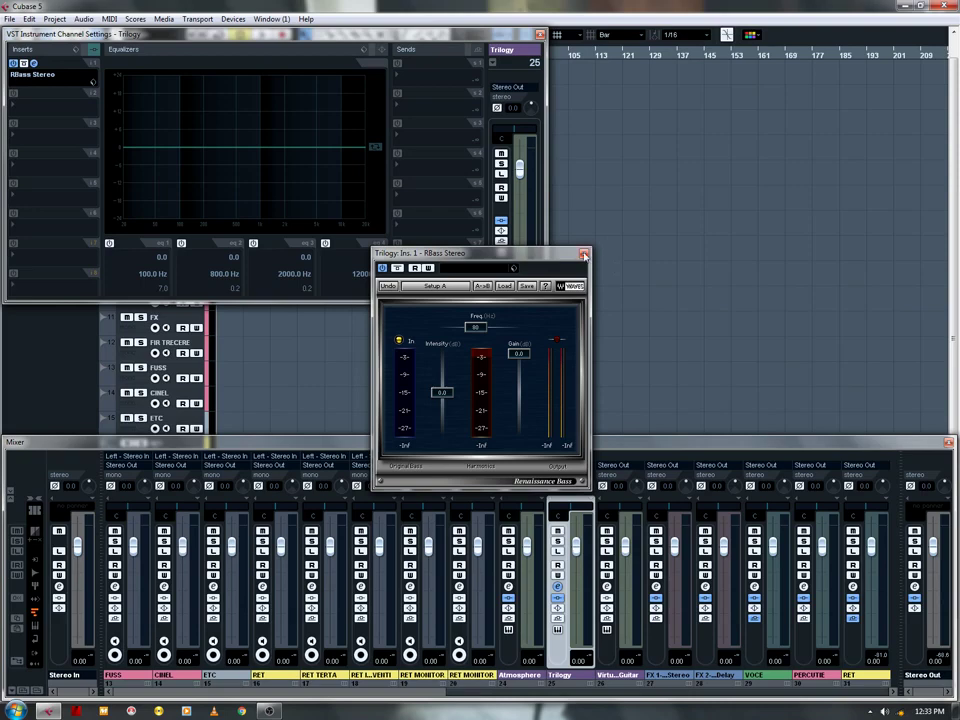
click(584, 254)
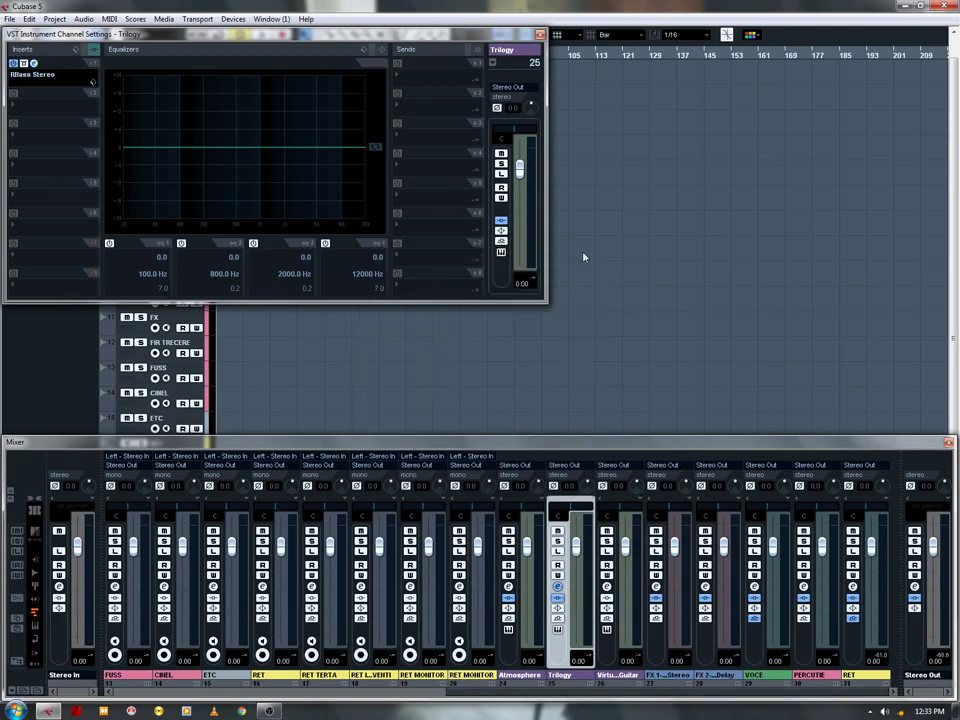
click(540, 34)
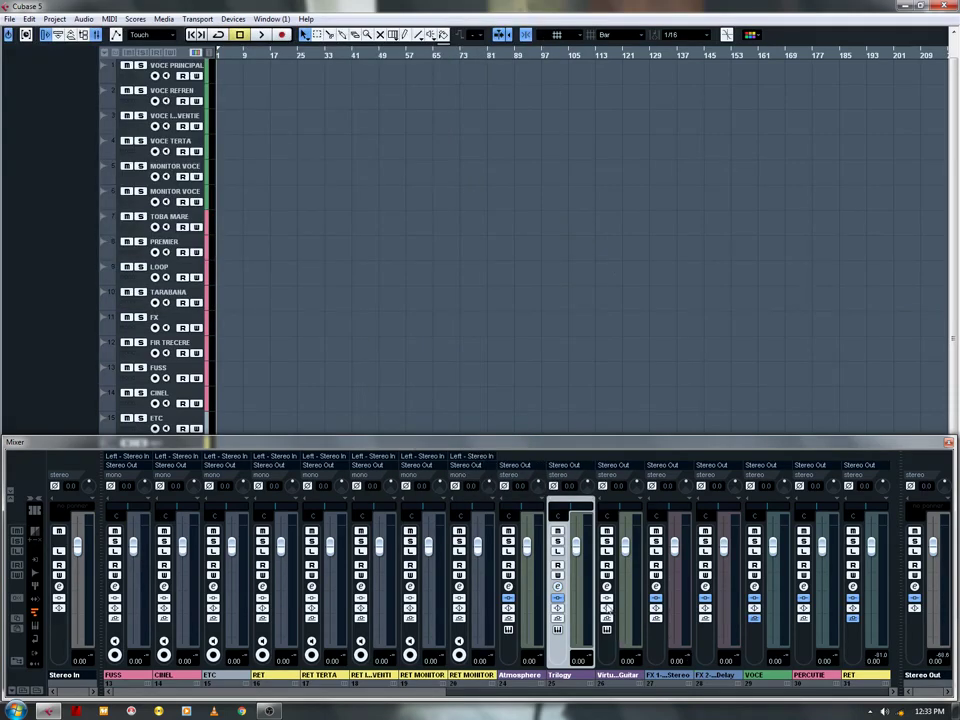
Step: Load Maserati GTi Stereo with the Clean More-Body preset into the Virtual Guitar channel's first insert slot, and close both windows
click(606, 588)
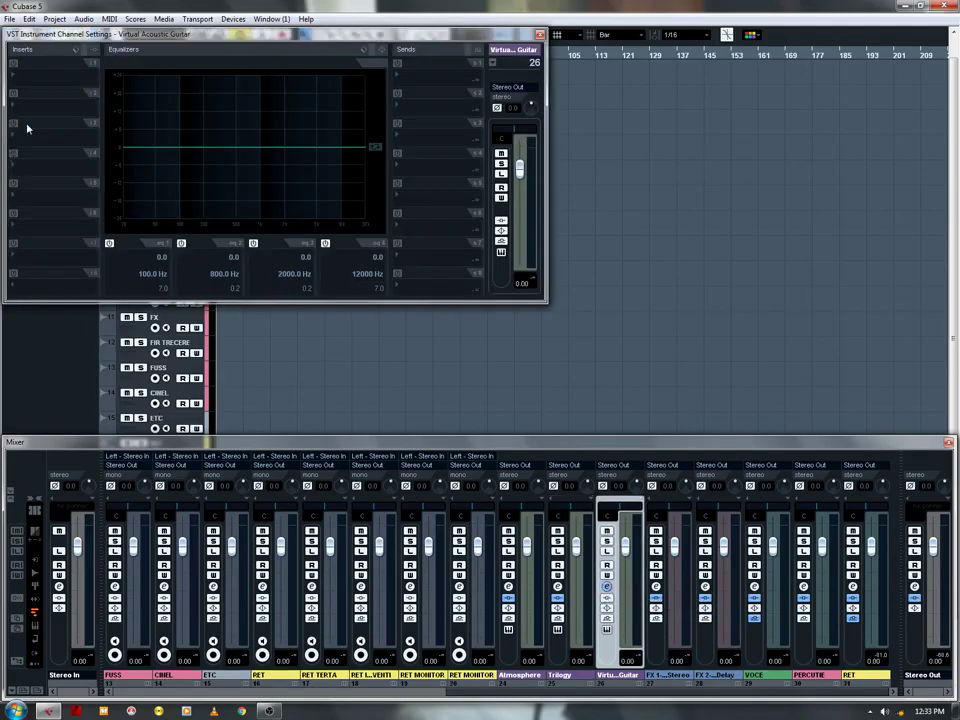
click(50, 66)
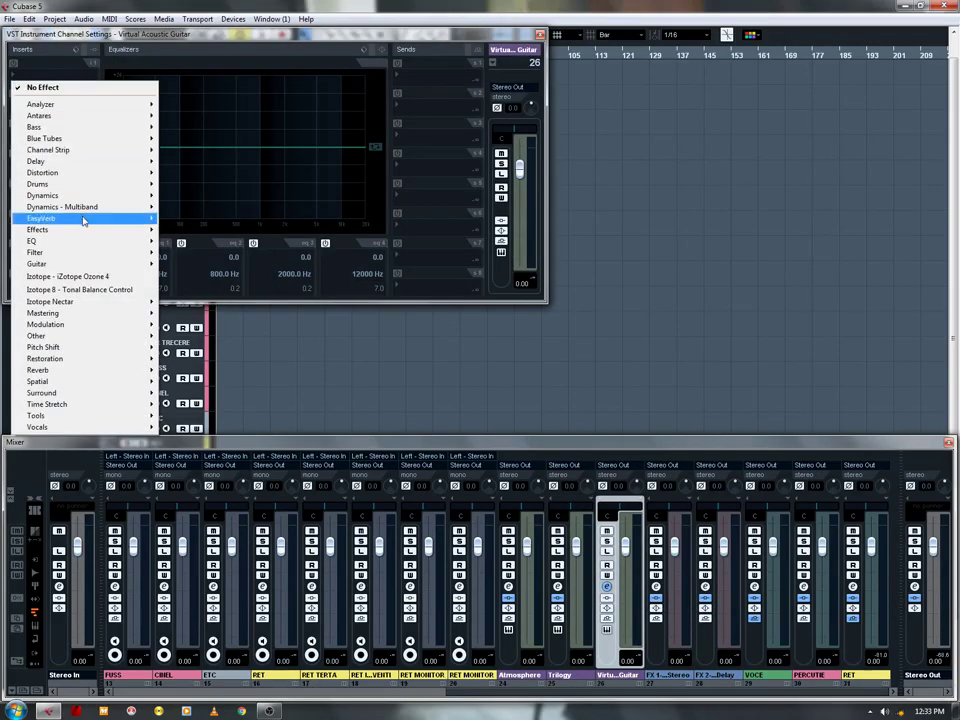
mouse_move(90, 264)
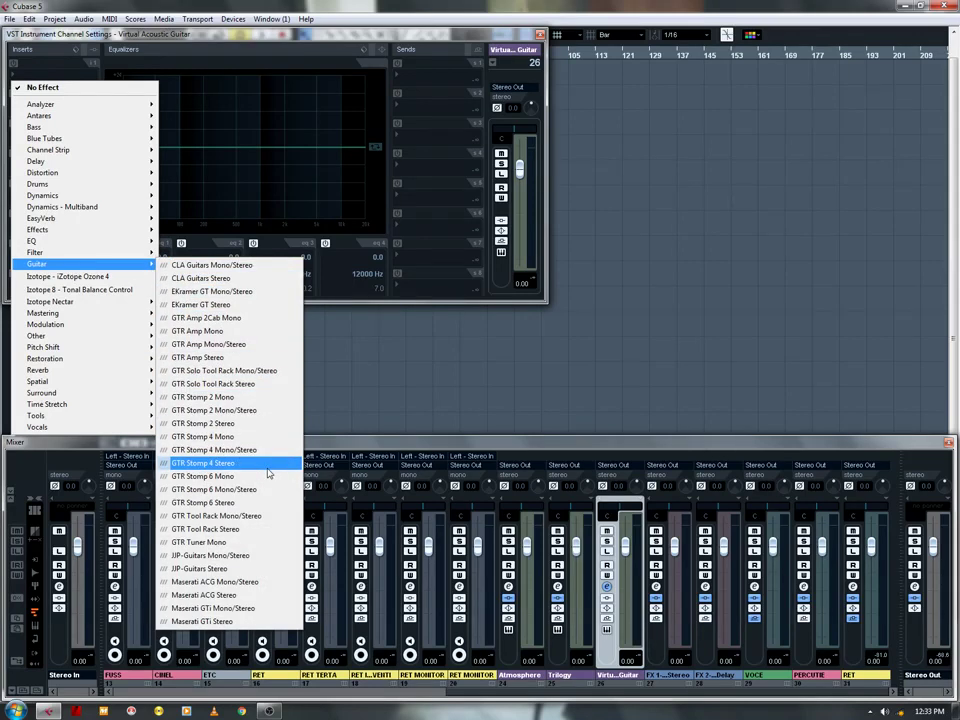
click(220, 621)
click(647, 257)
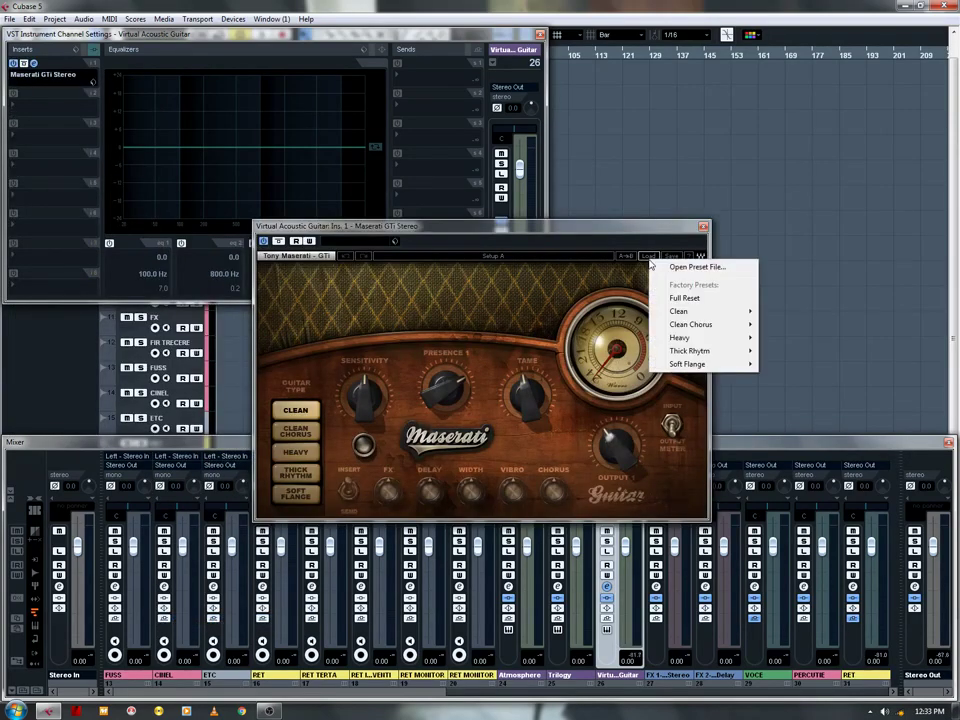
mouse_move(729, 313)
click(772, 312)
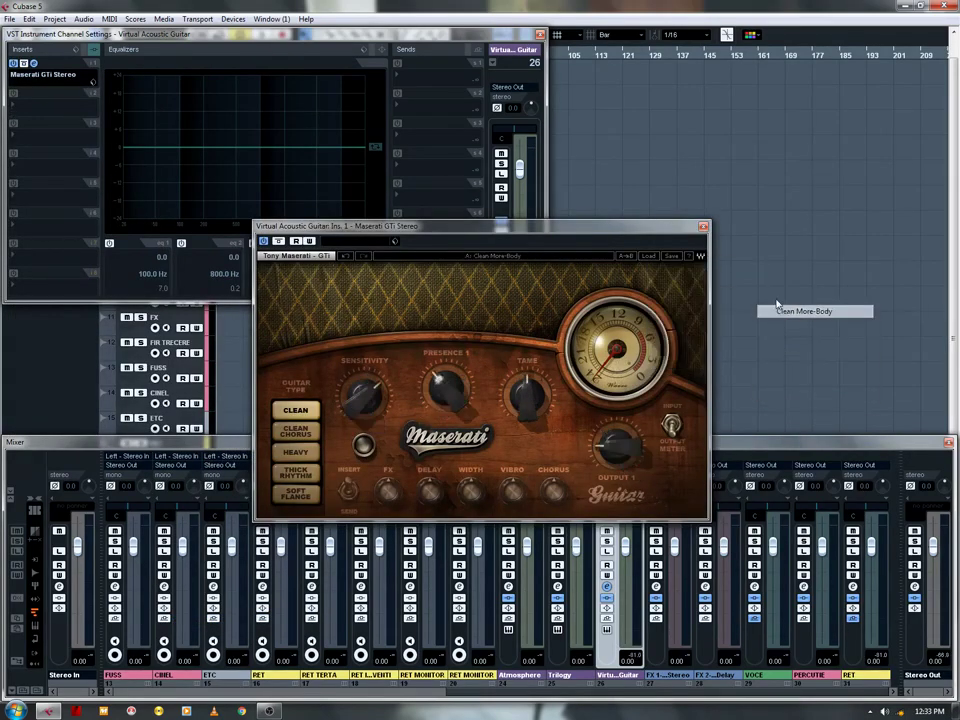
click(704, 226)
click(540, 35)
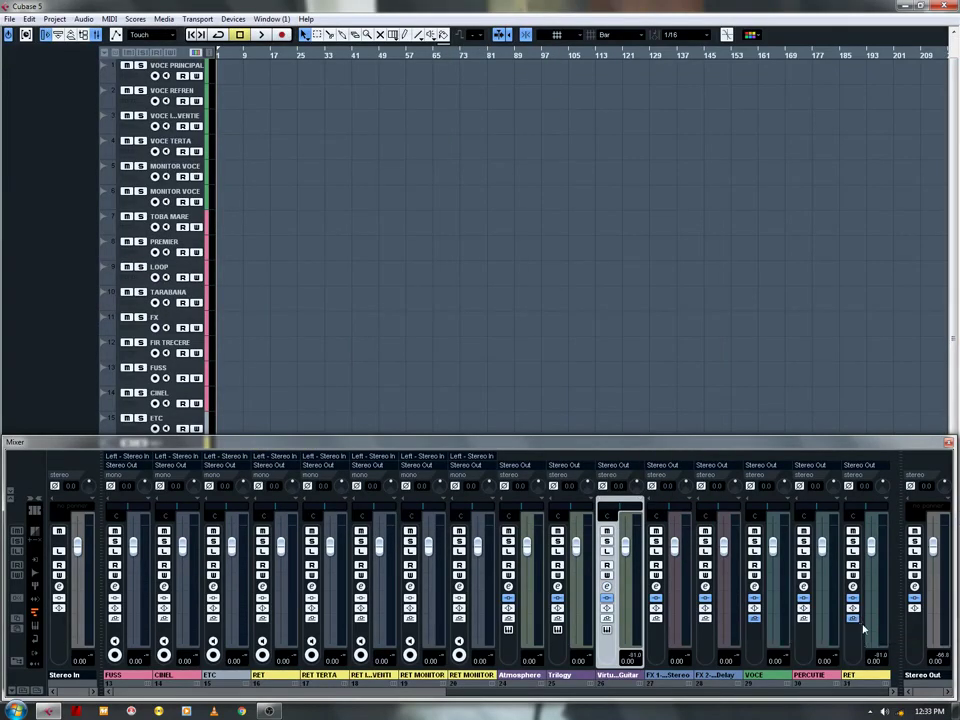
Step: Hide the mixer, turn on Constrain Delay Compensation for the project, and reopen the mixer
key(F3)
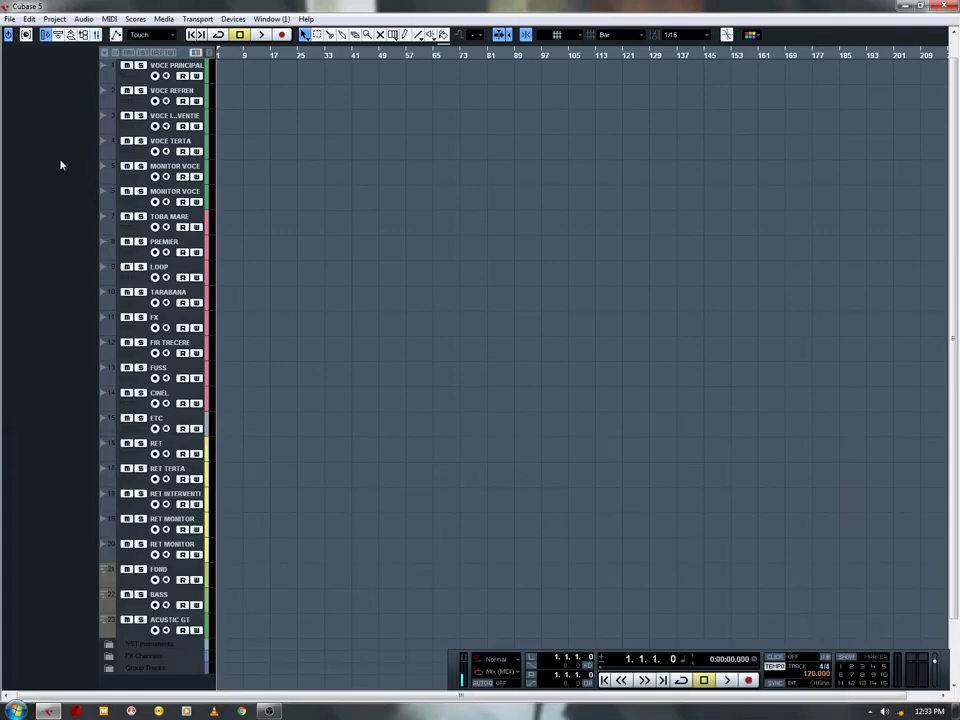
click(27, 36)
key(F3)
Step: Check which inserts are active on the Stereo Out and VOCE group channels, then hide the mixer
click(914, 587)
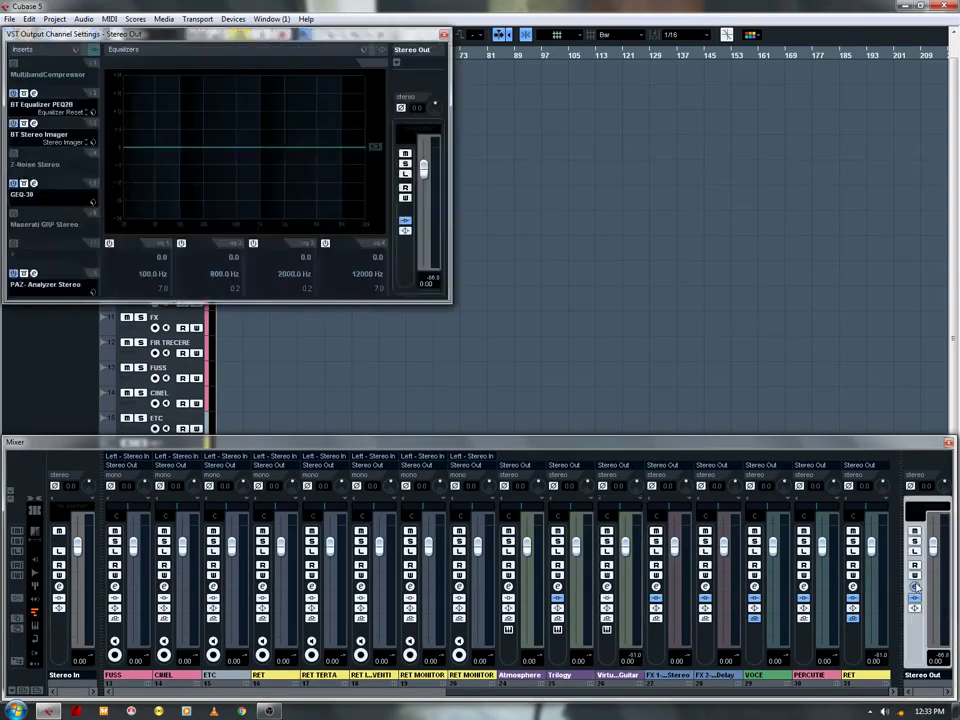
click(915, 587)
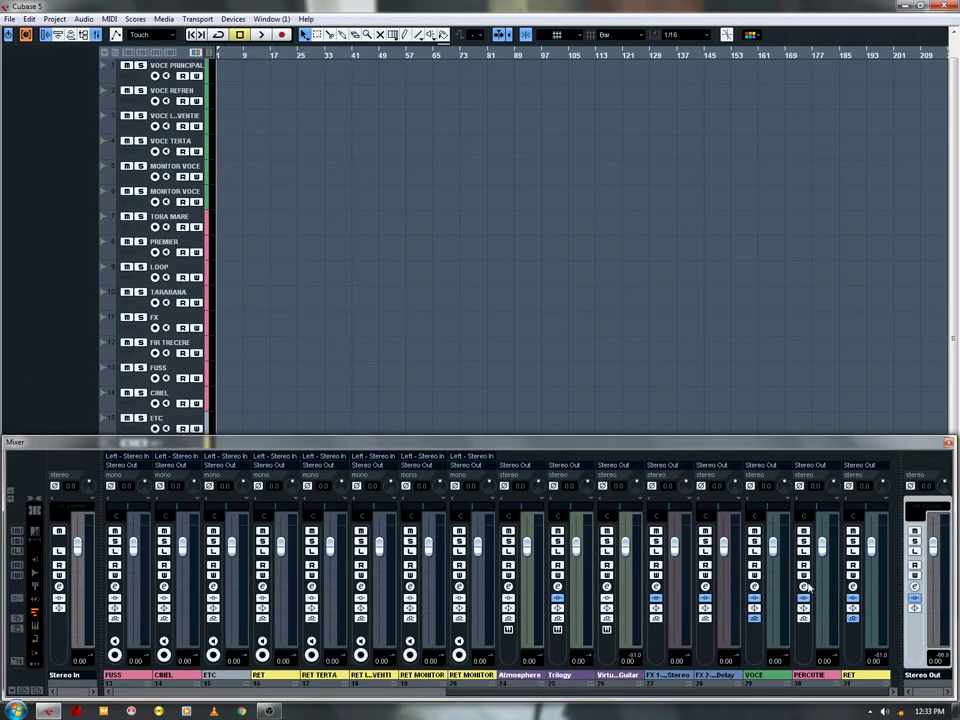
click(754, 587)
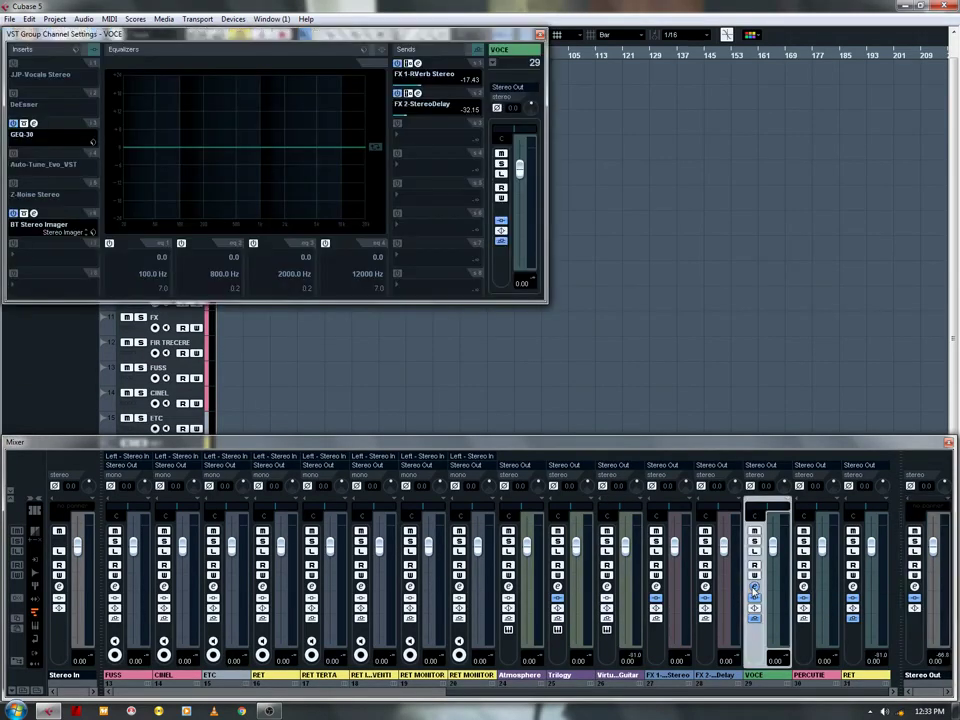
click(754, 590)
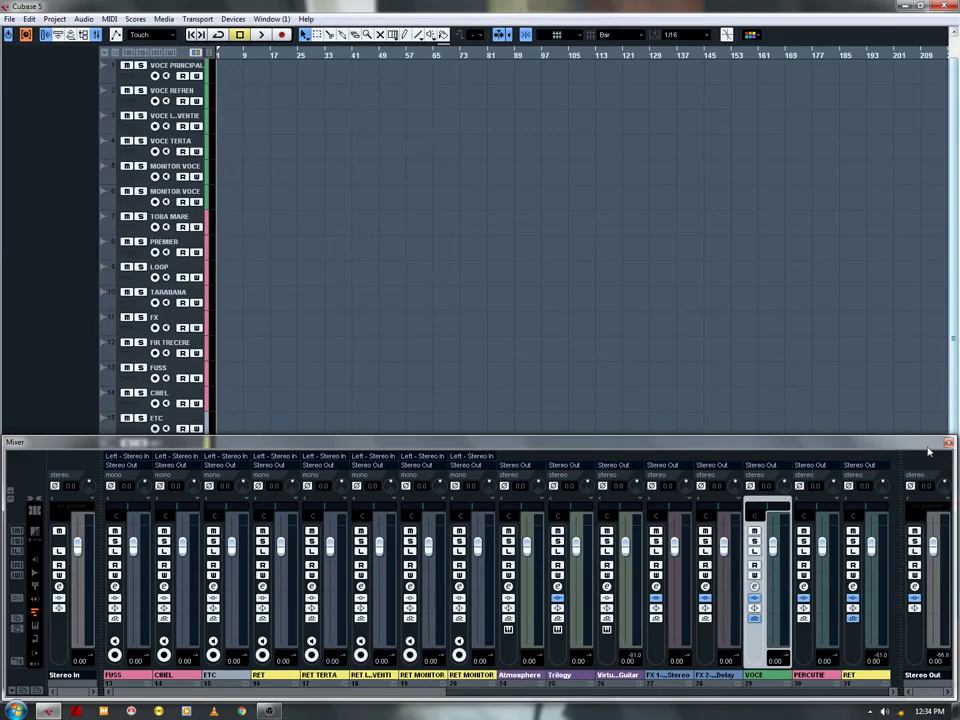
key(F3)
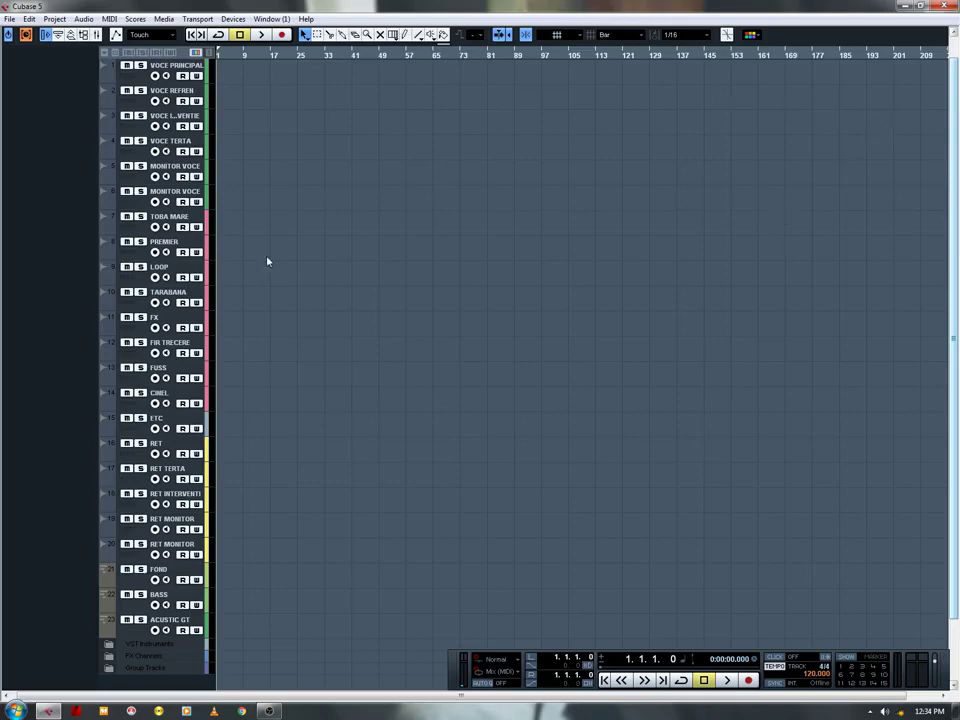
Step: Close the current project without saving it
drag(954, 288, 952, 176)
click(940, 40)
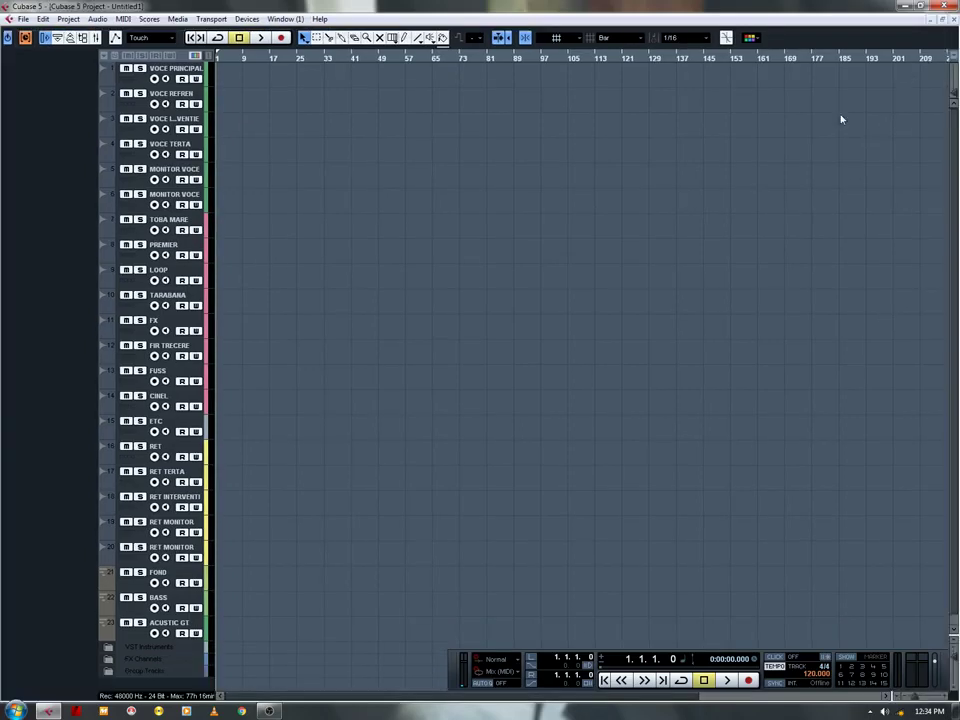
click(941, 19)
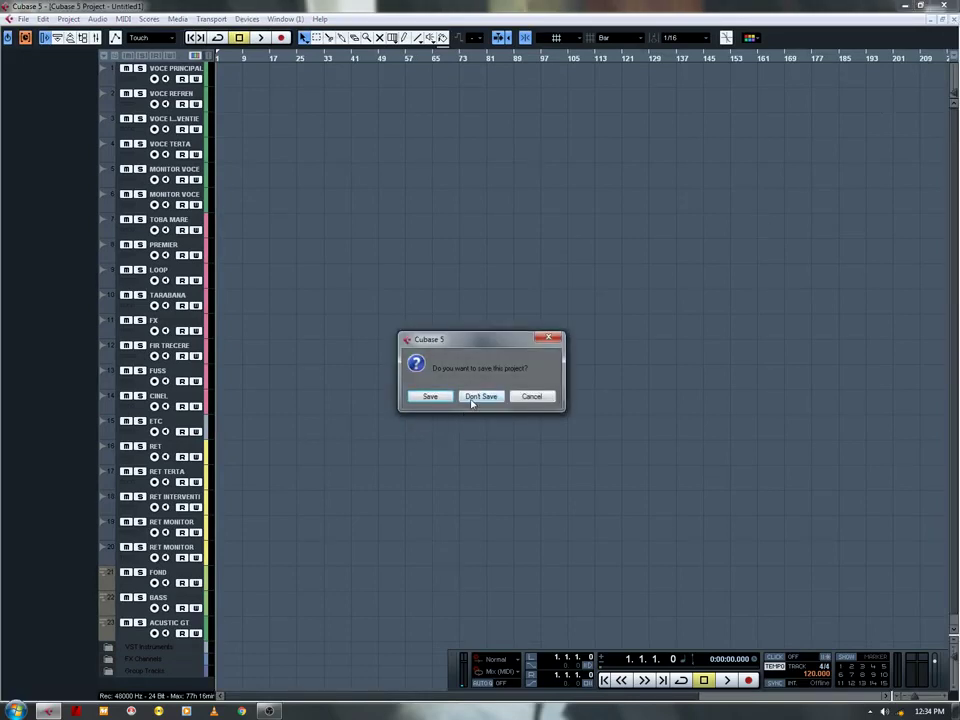
click(479, 398)
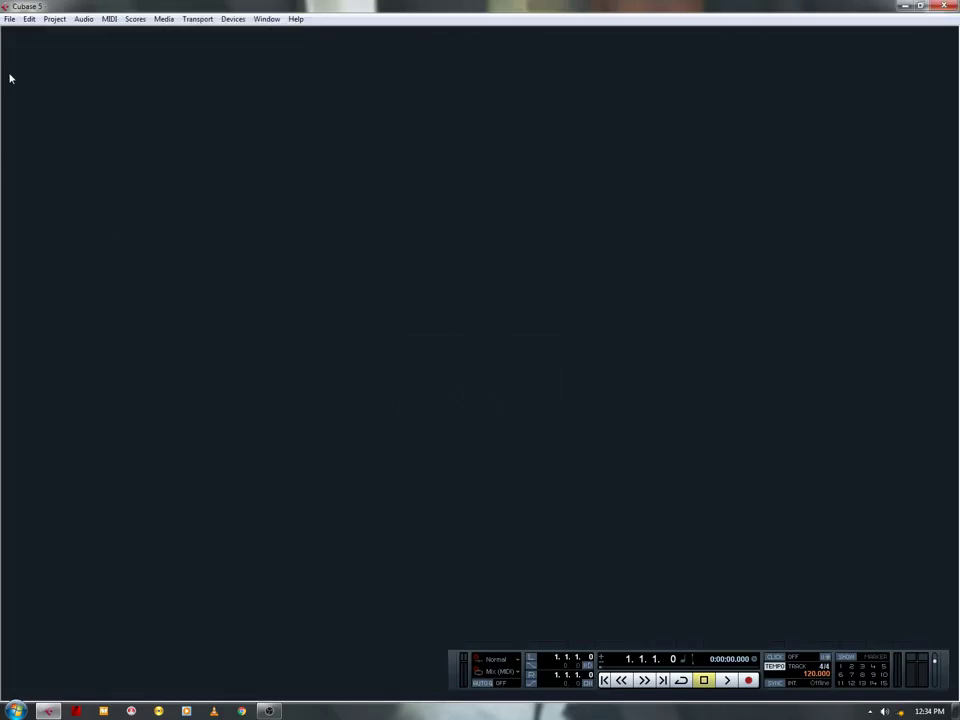
Step: Open the FINAL MIX project file from the backup folder
click(10, 20)
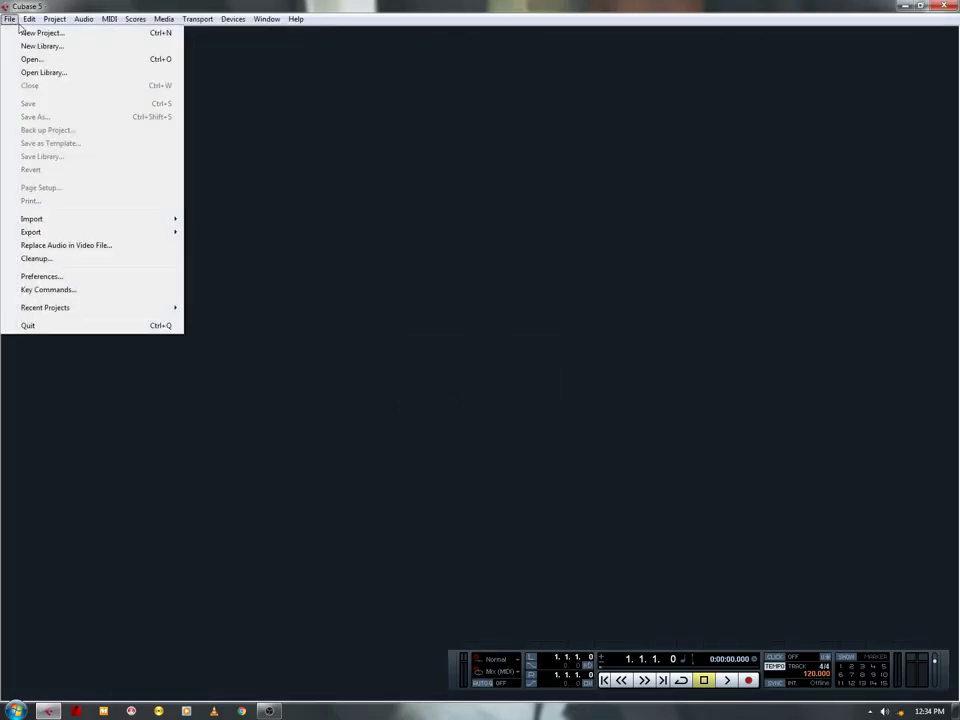
mouse_move(27, 22)
click(42, 60)
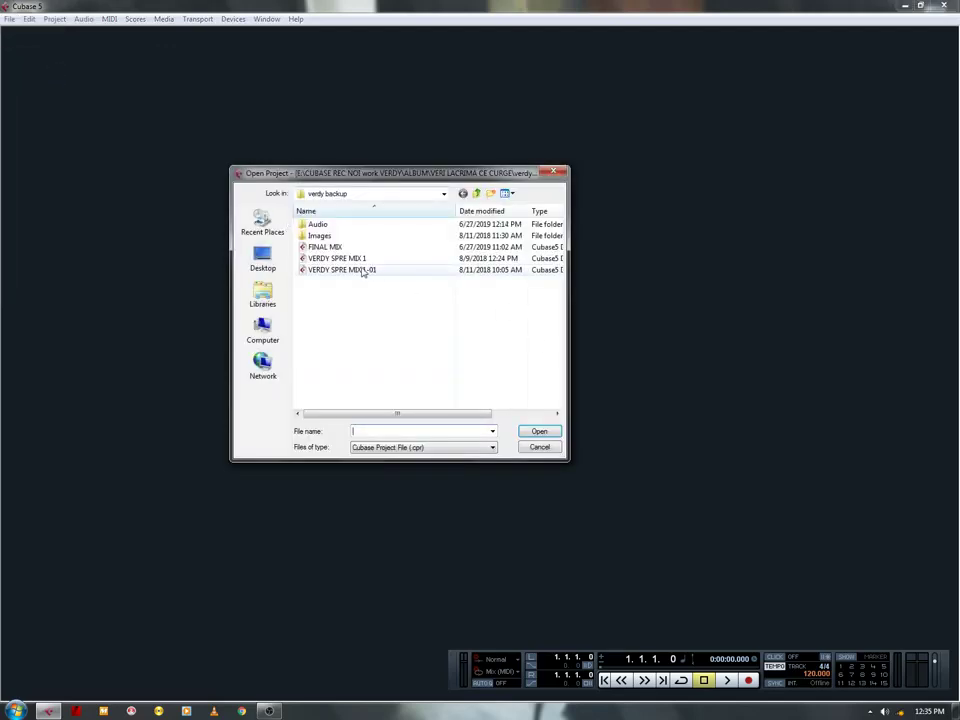
click(326, 247)
click(540, 432)
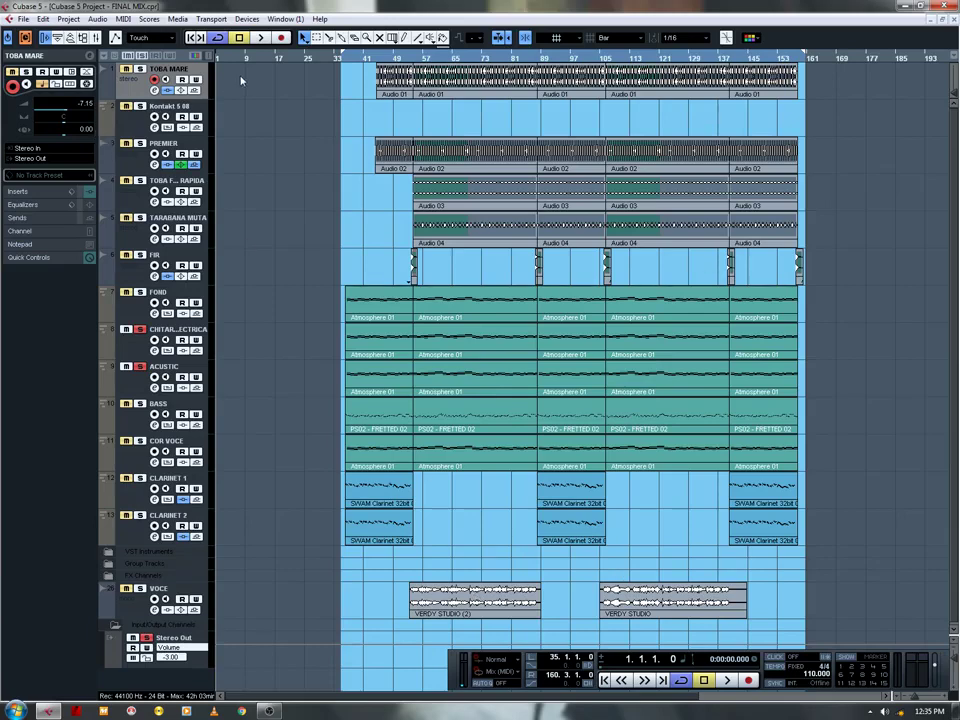
Step: Inspect the insert, equalizer and send settings of the TOBA MARE and PREMIER audio channels
click(155, 92)
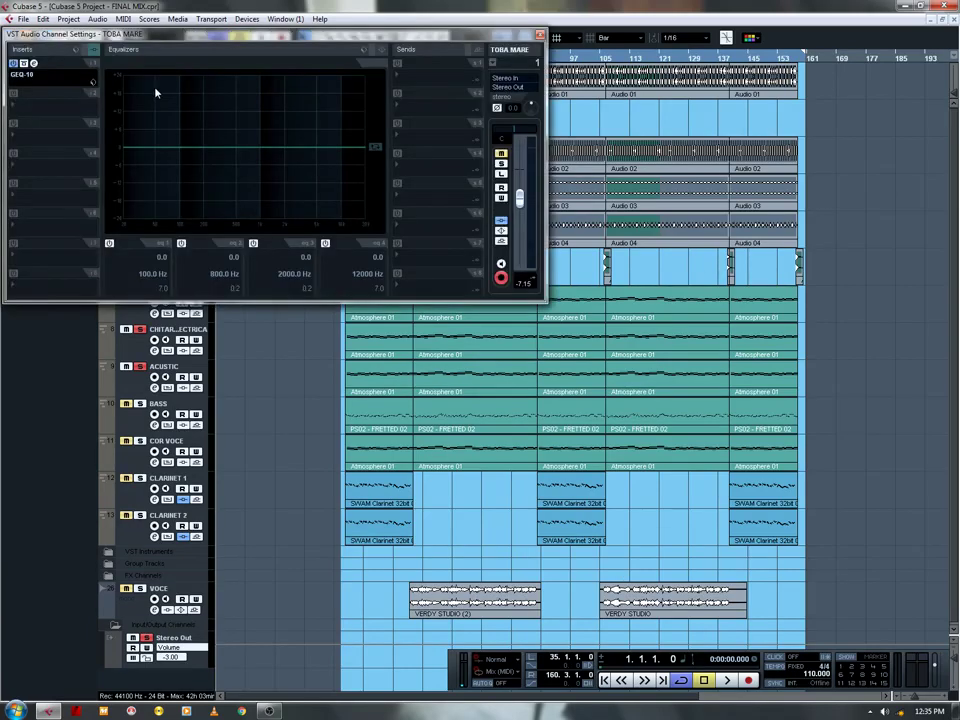
click(540, 35)
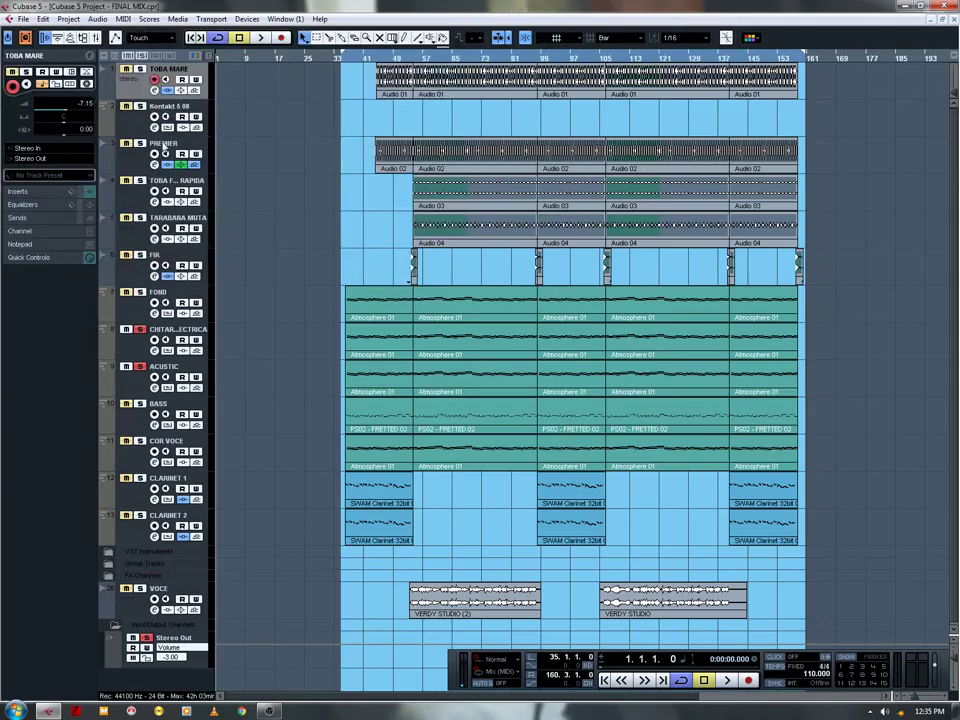
click(155, 91)
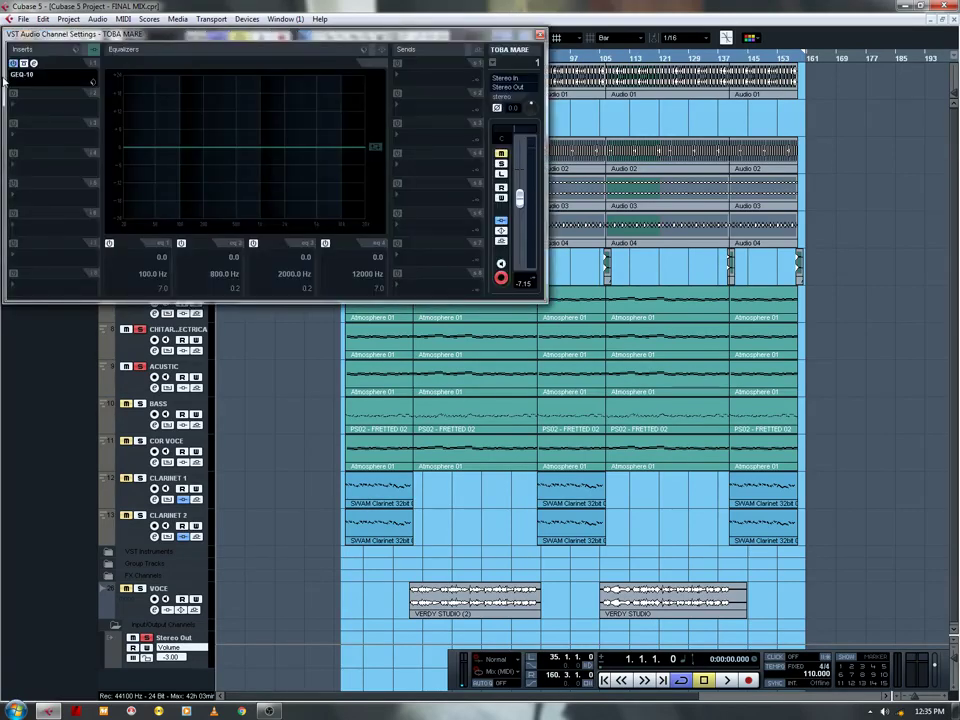
click(540, 35)
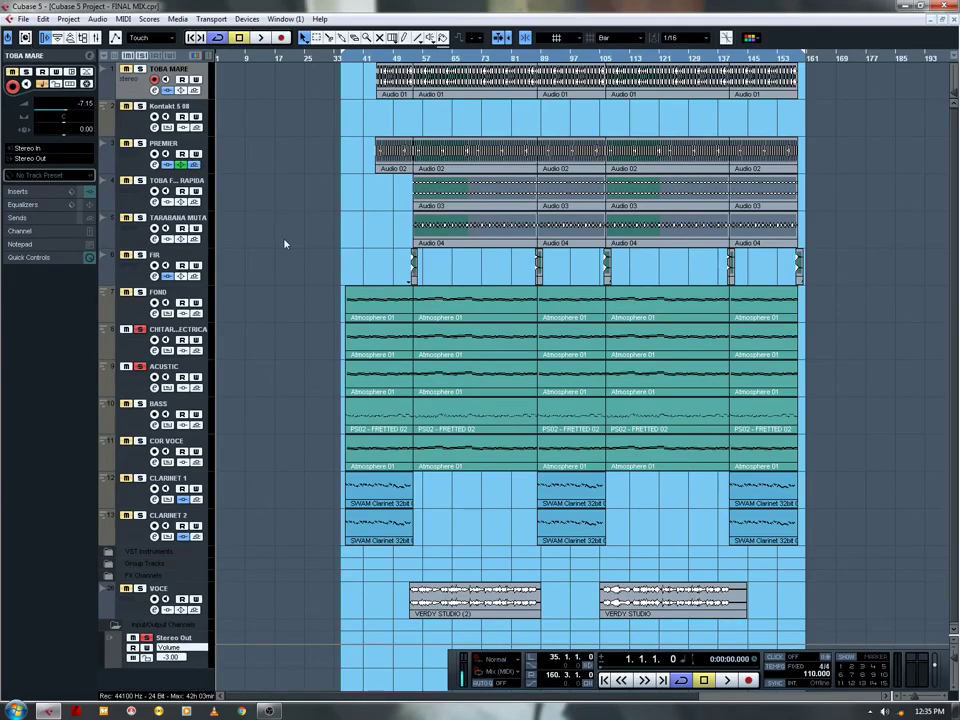
click(154, 164)
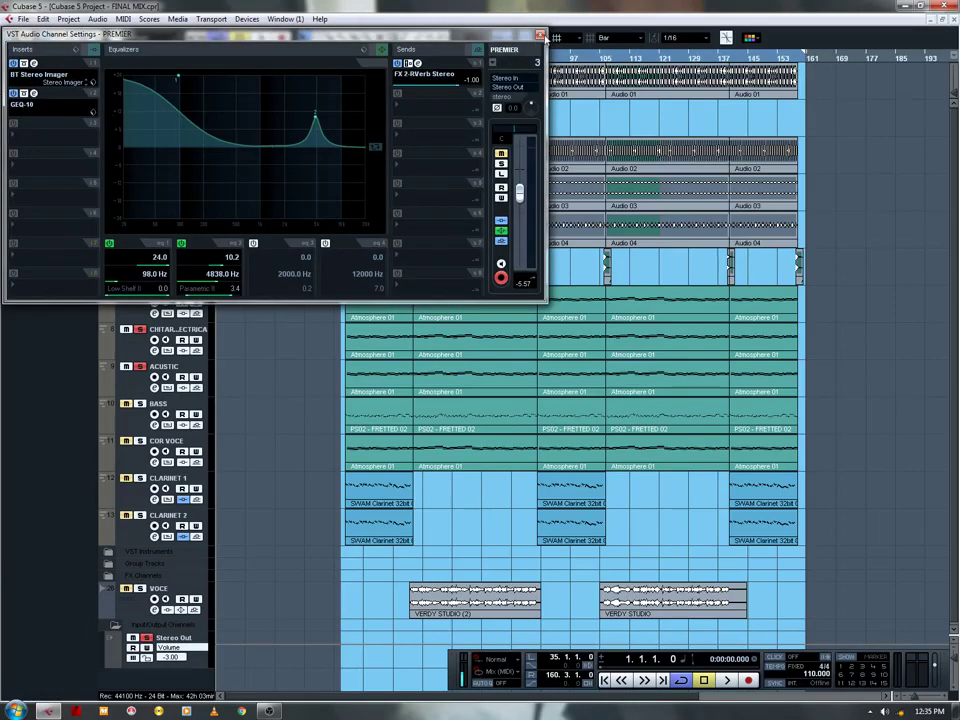
click(540, 35)
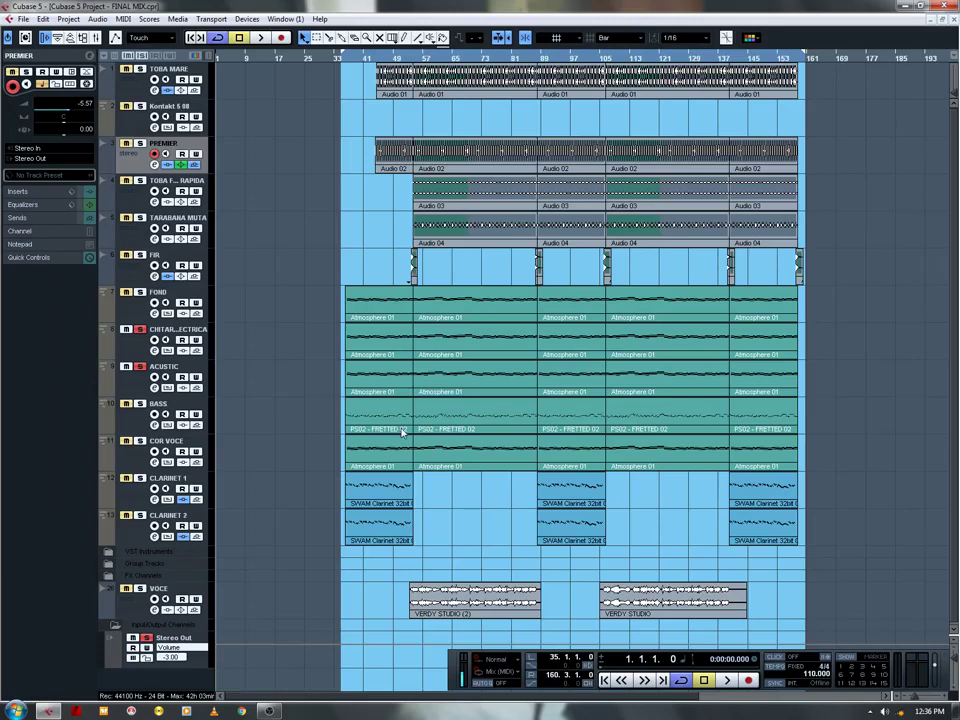
Step: Move the playhead to the left locator and deactivate the solo state on all tracks
key(KP_1)
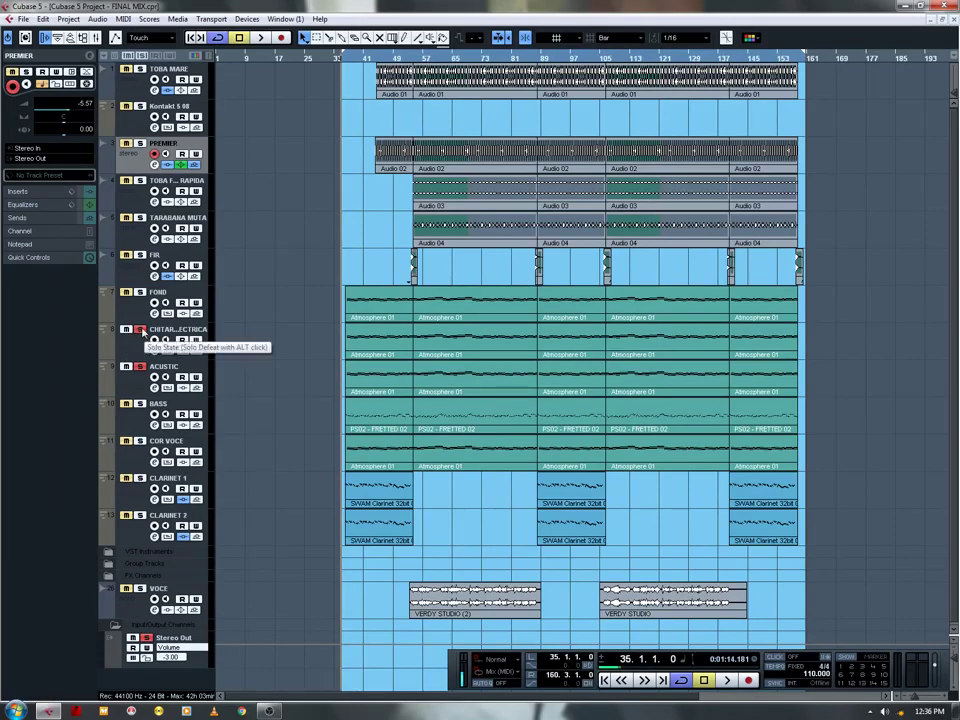
click(143, 57)
Step: Show the mixer, inspect the vocal group channel's inserts and sends, and close its settings window
key(F3)
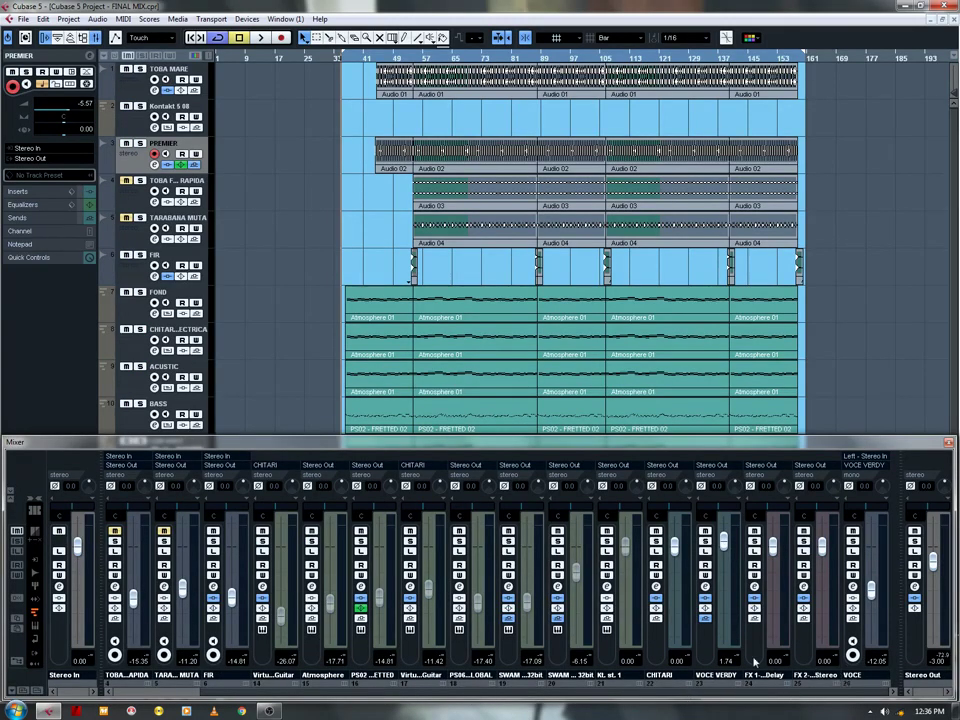
click(705, 588)
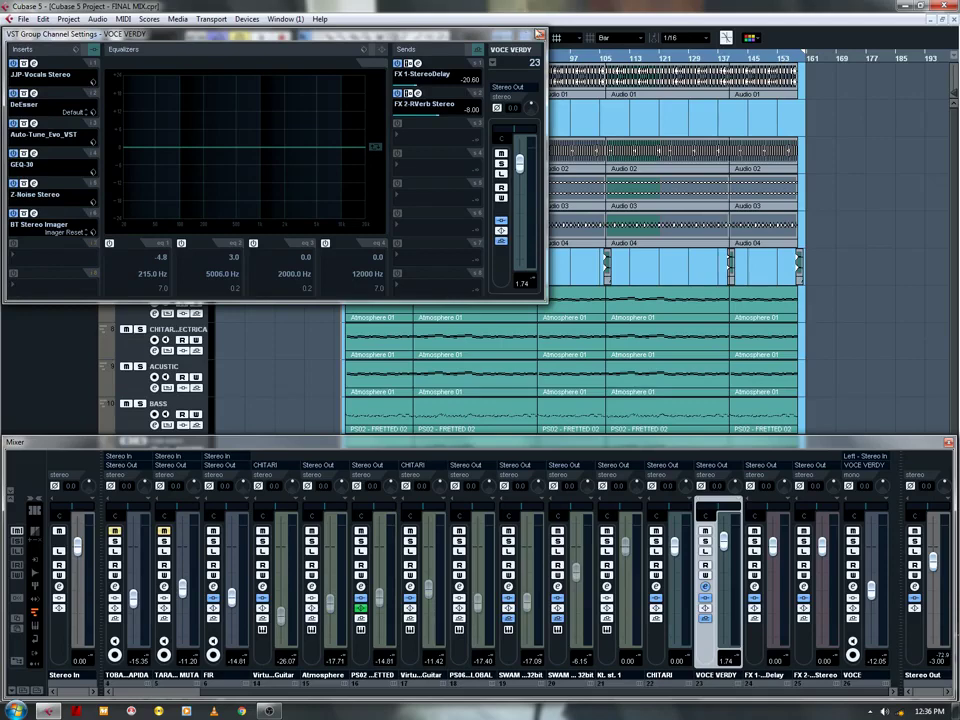
click(540, 36)
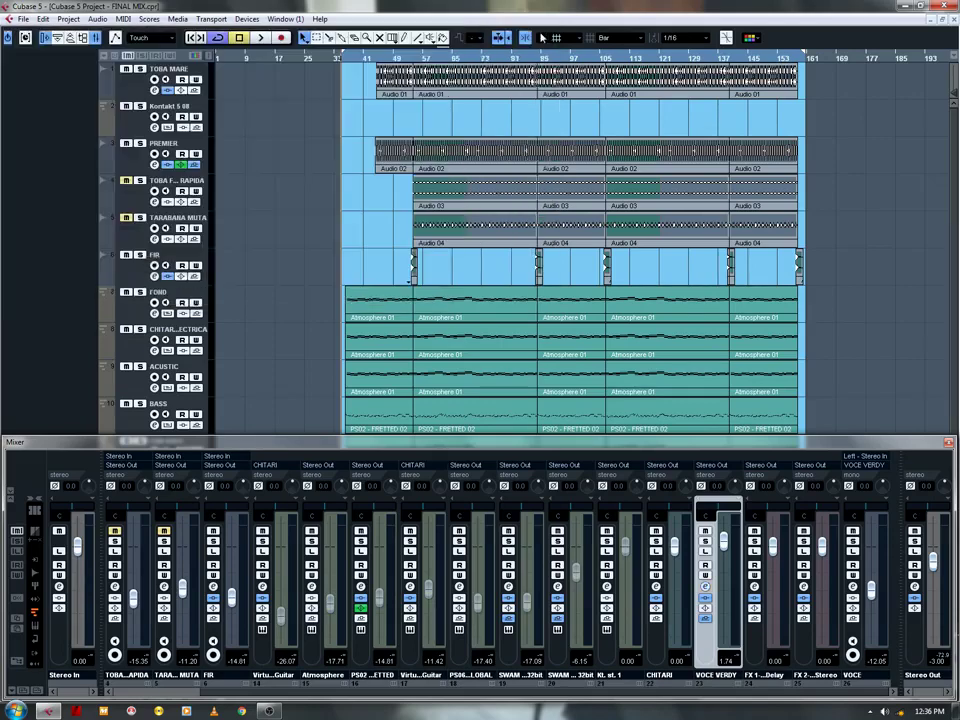
Step: Inspect the inserts and sends of the CHITARI group and the Virtual Acoustic Guitar channel, closing their settings windows and the mixer
click(656, 588)
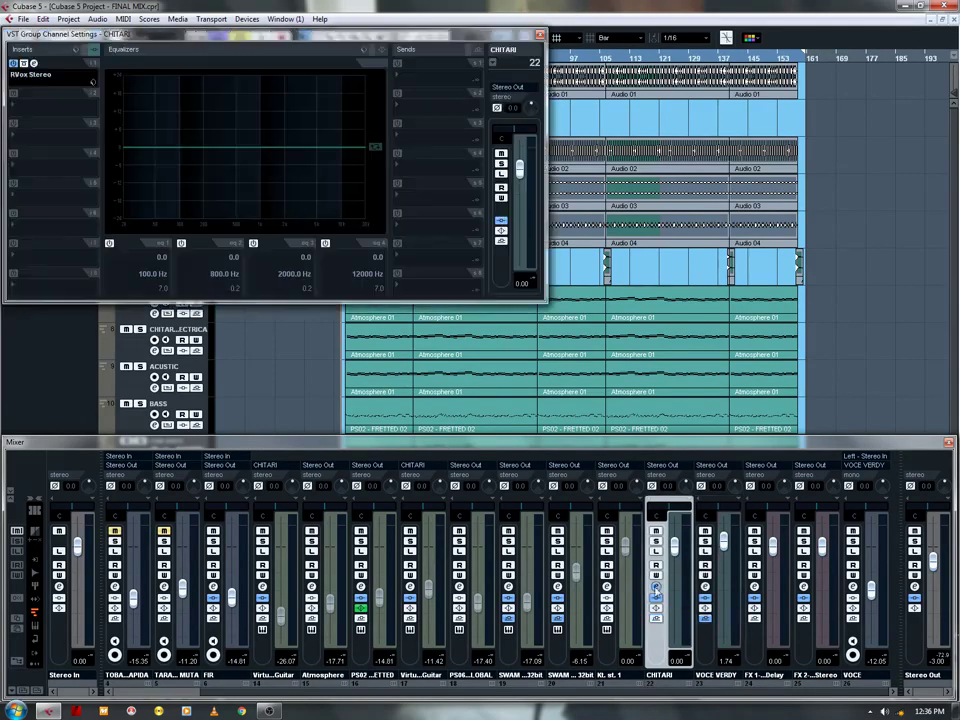
click(656, 590)
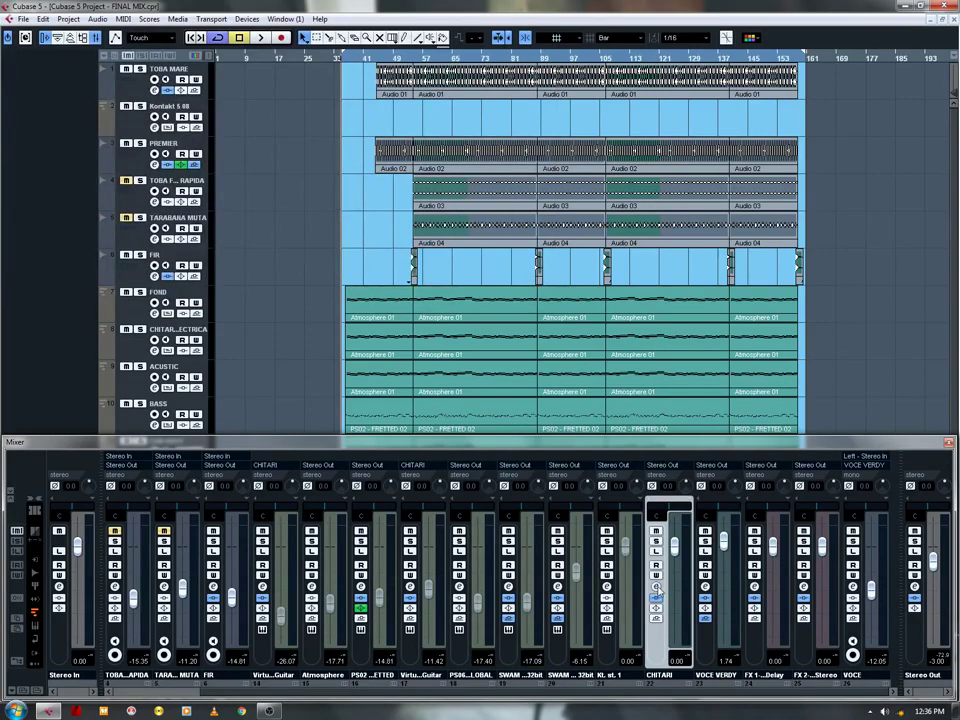
click(410, 588)
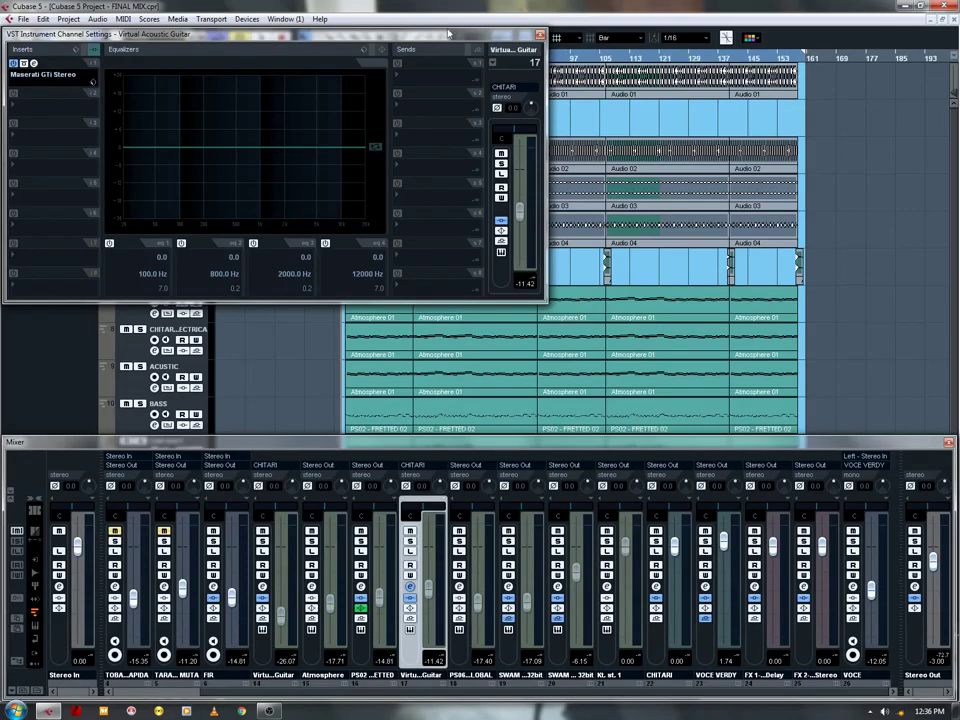
click(540, 35)
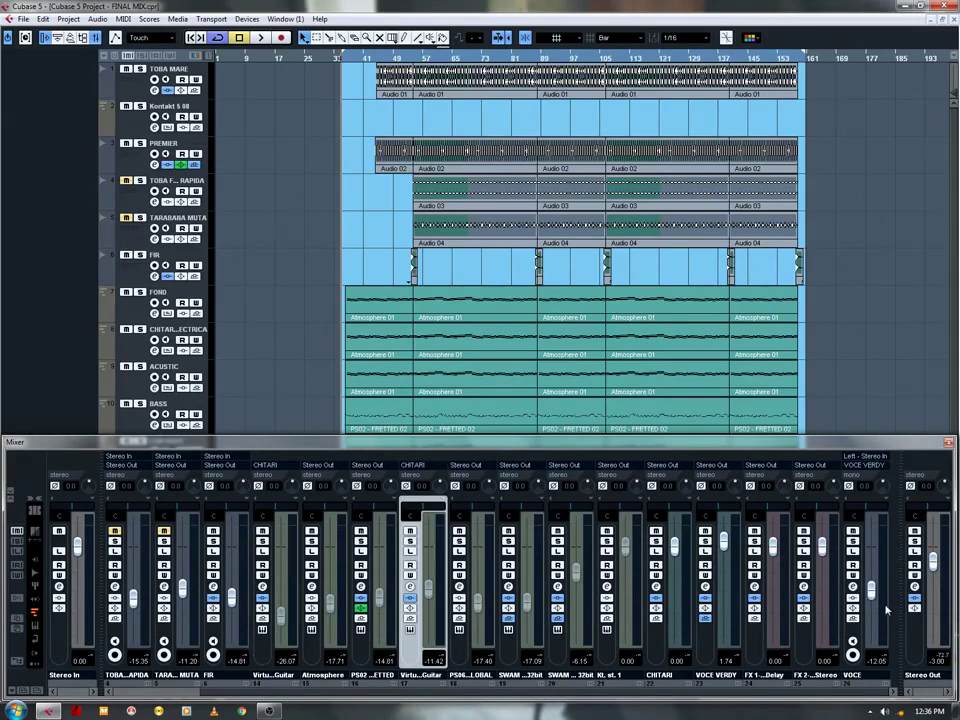
key(F3)
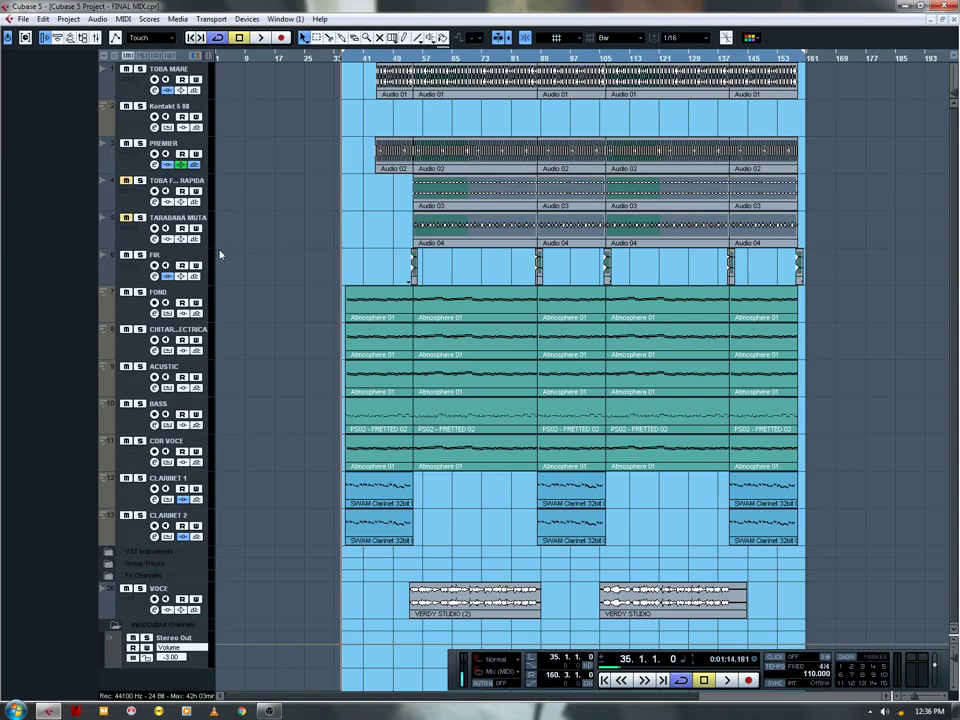
Step: Check the CC 11 (Expression) assignments in the MIDI Control inserts of the CLARINET 1 and CLARINET 2 tracks, keeping CC 11 selected
click(132, 500)
click(58, 160)
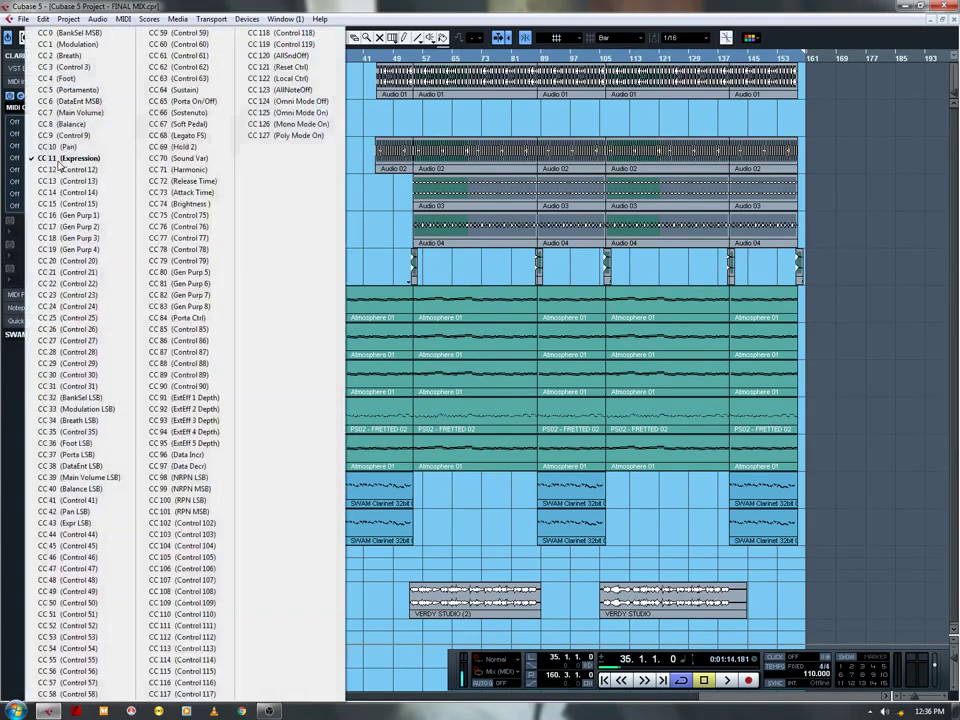
click(60, 159)
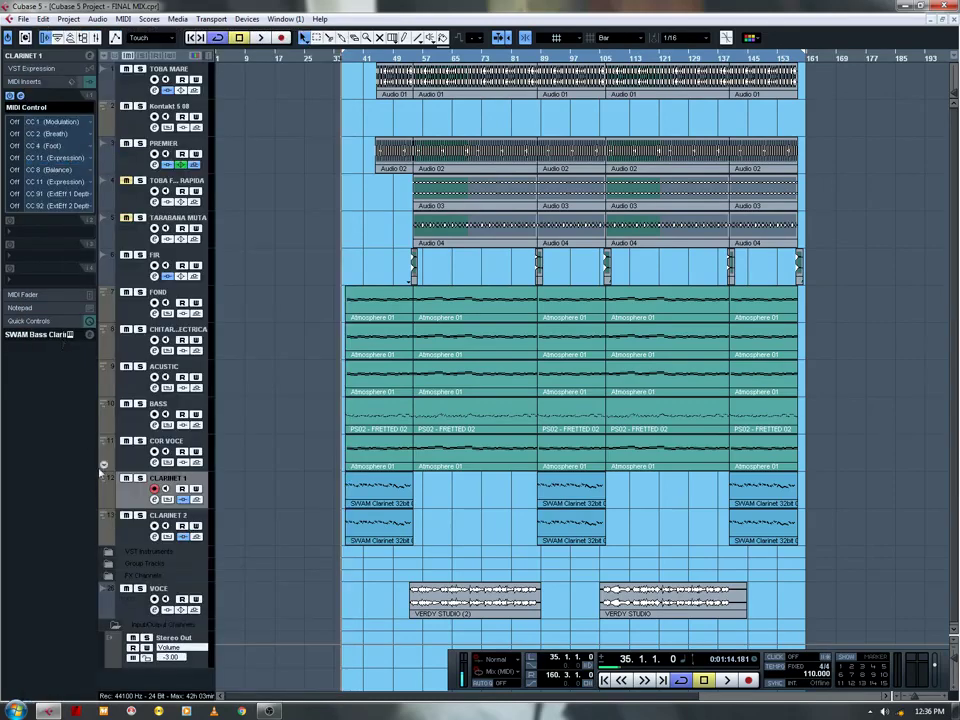
click(136, 535)
click(60, 183)
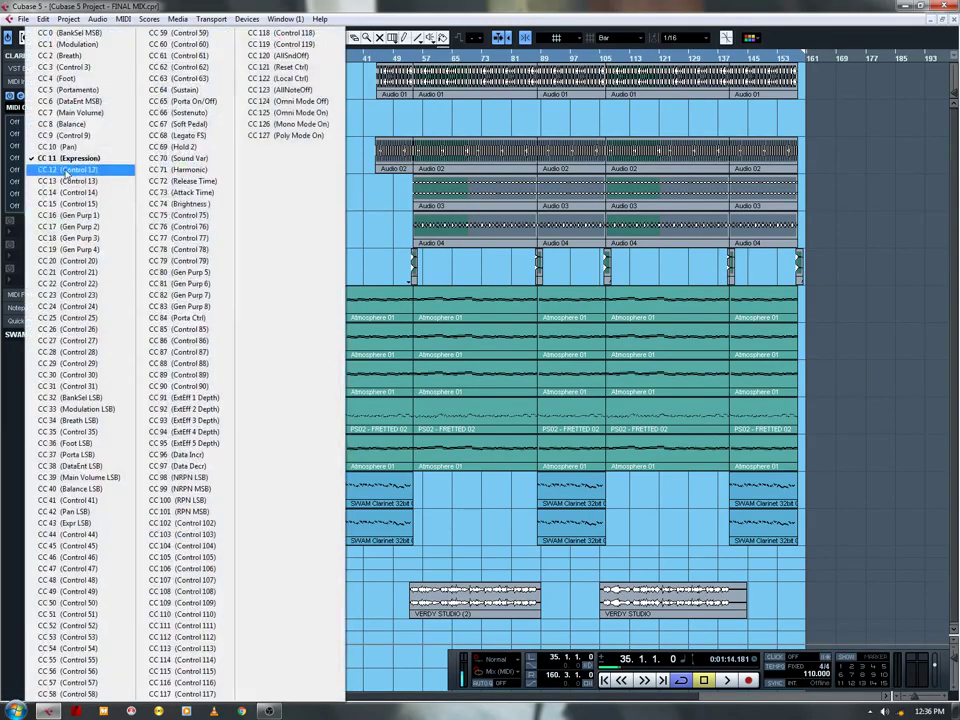
click(70, 160)
Step: Play the project and add the FOND, electric guitar, ACUSTIC, BASS and COR VOCE tracks to the solo one after another
key(space)
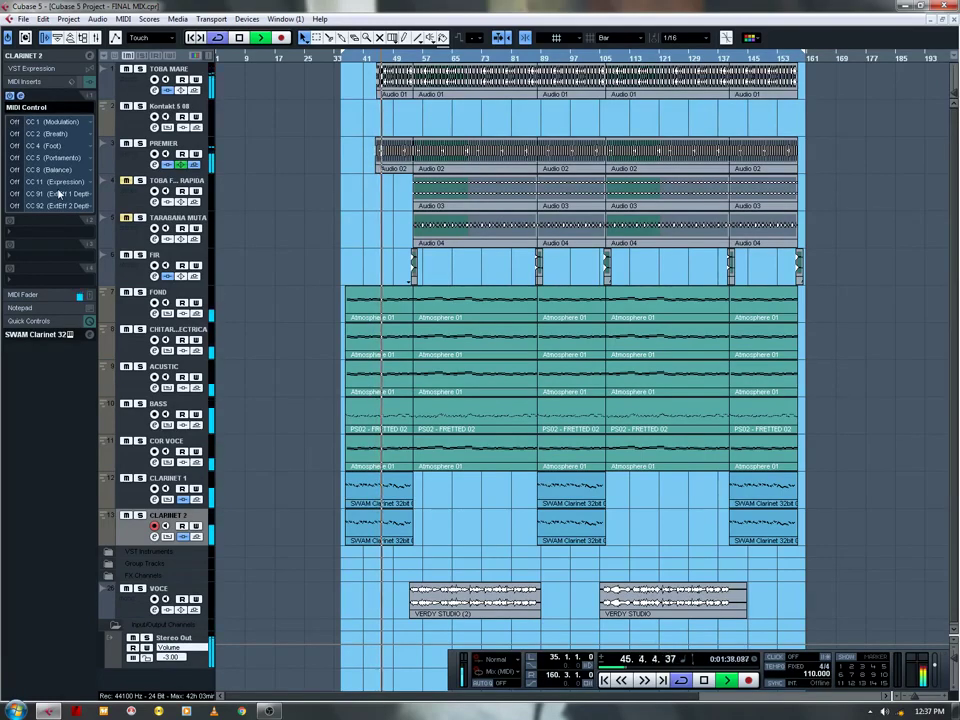
click(139, 292)
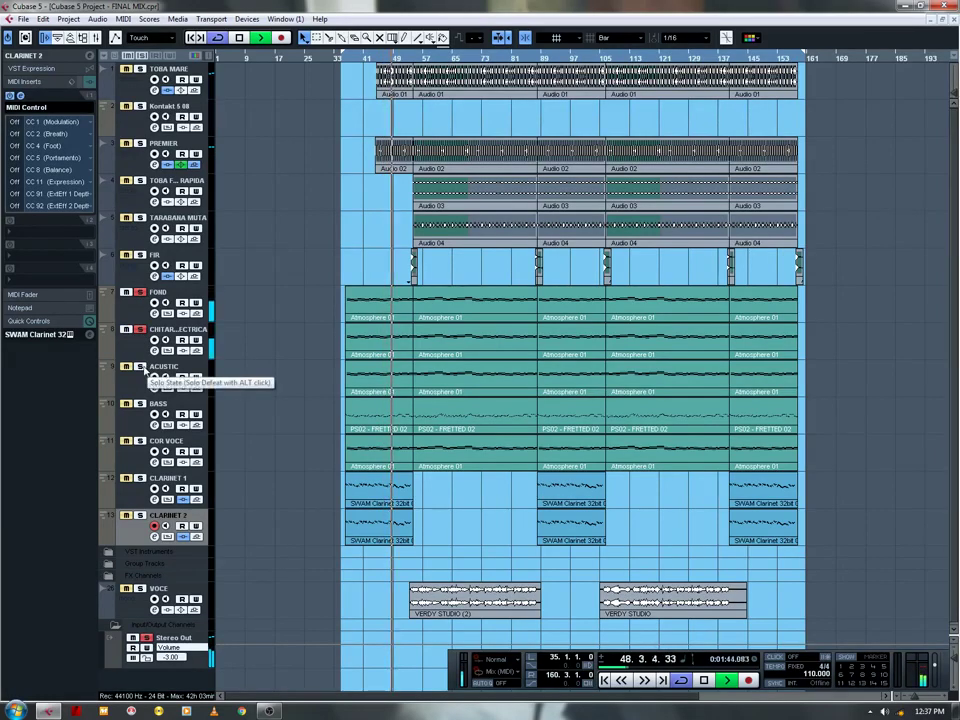
click(143, 368)
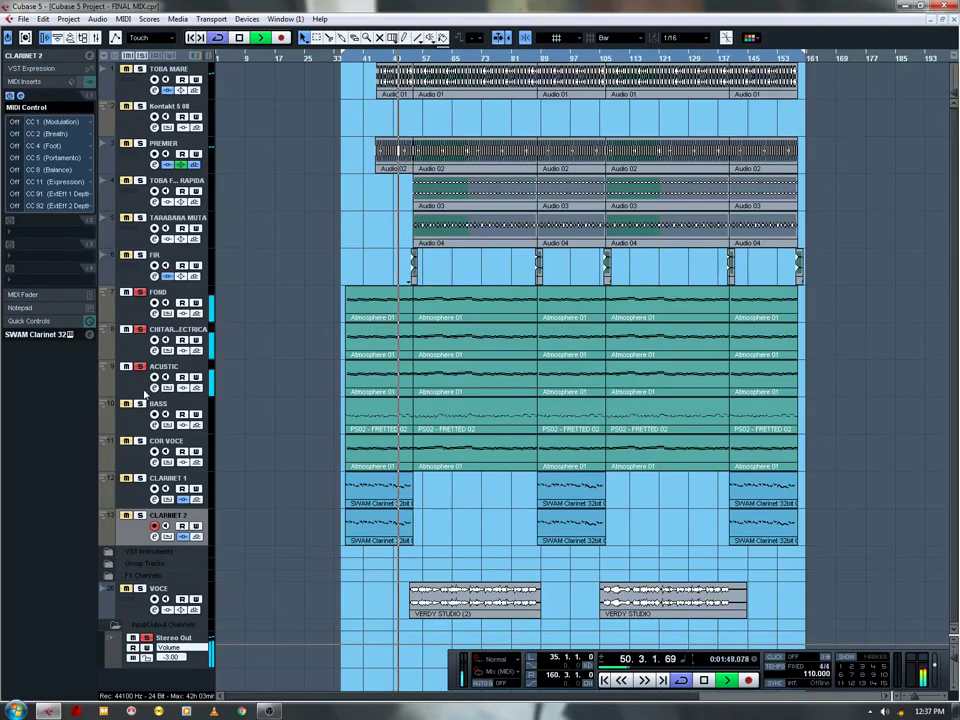
click(141, 405)
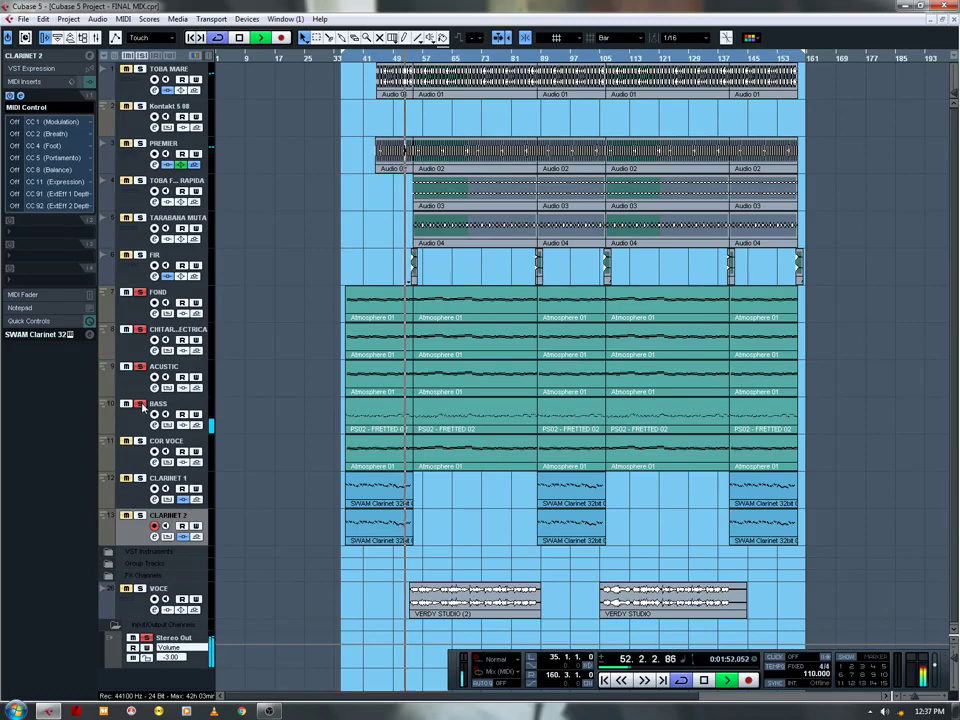
click(142, 442)
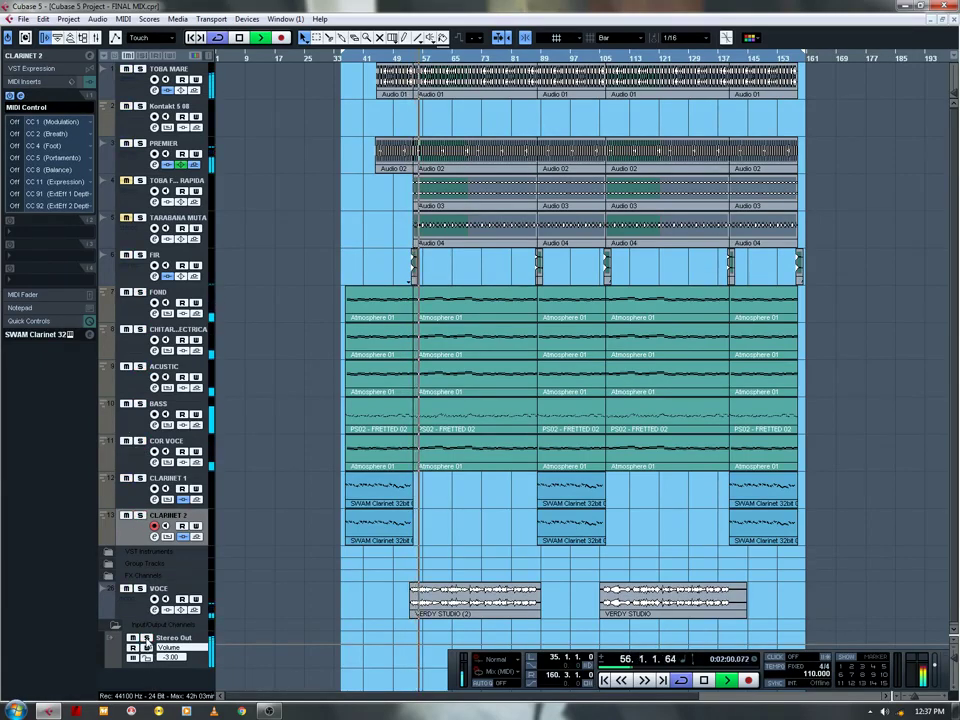
Step: Collapse the Input/Output Channels folder and listen to the mix with the VOCE track selected, stopping playback at about bar 69
click(113, 626)
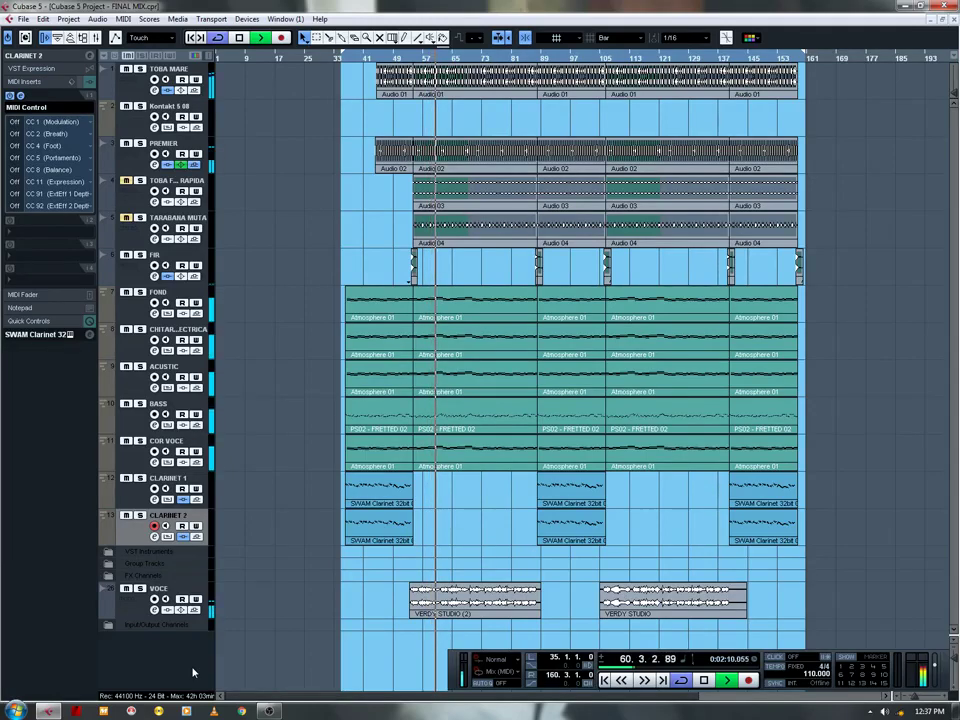
click(128, 606)
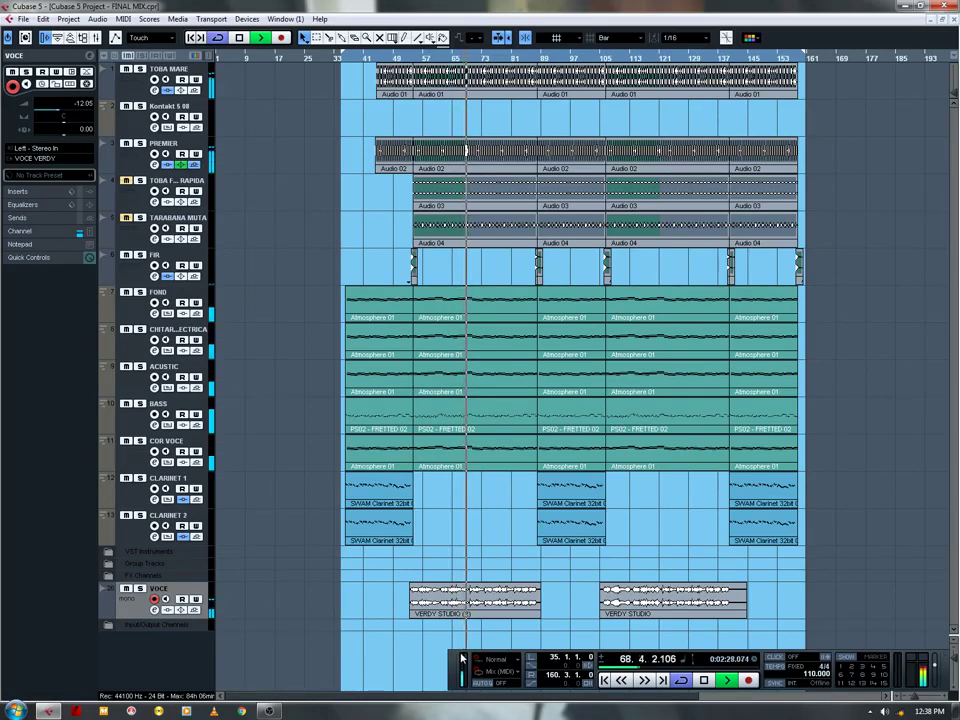
key(space)
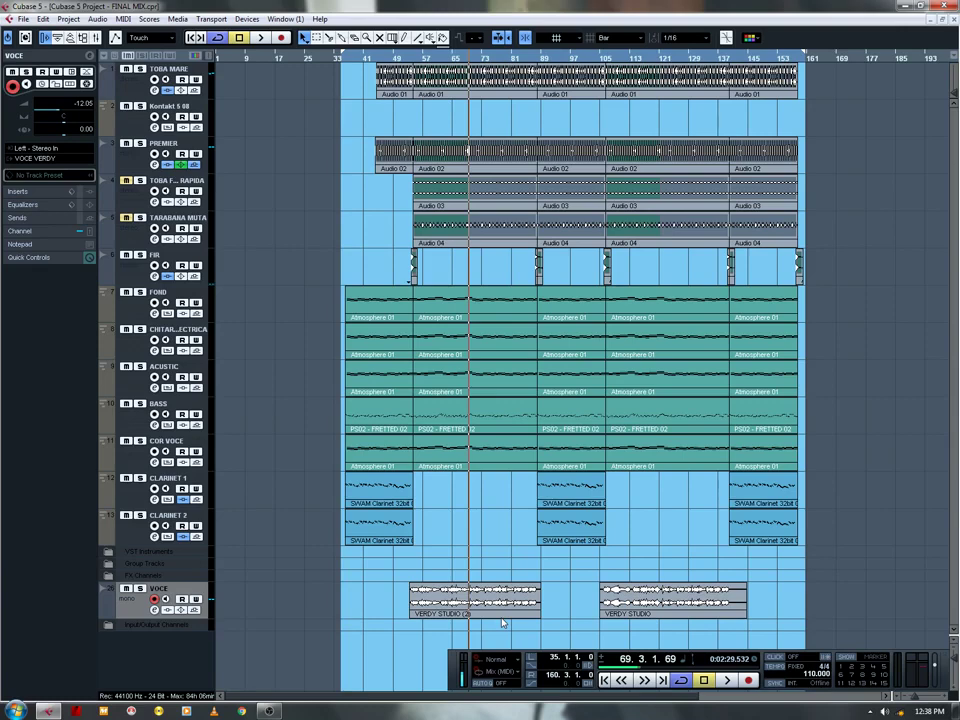
Step: Close FINAL MIX without saving and open the PT MINE project from the 1Straina BAIETI folder, skipping the missing files
click(954, 20)
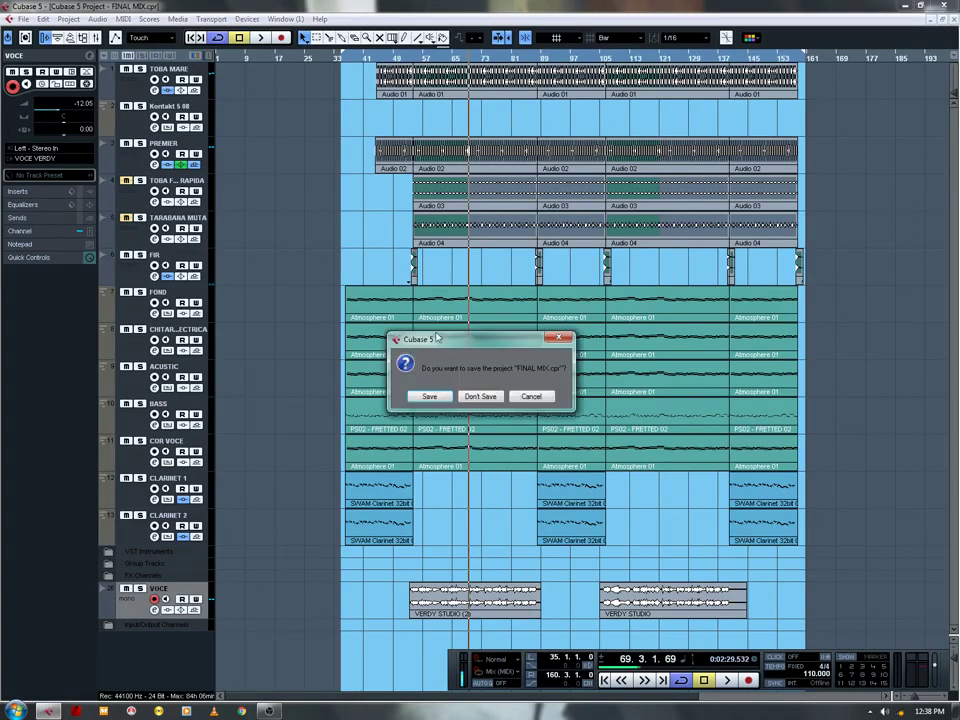
click(481, 397)
click(9, 19)
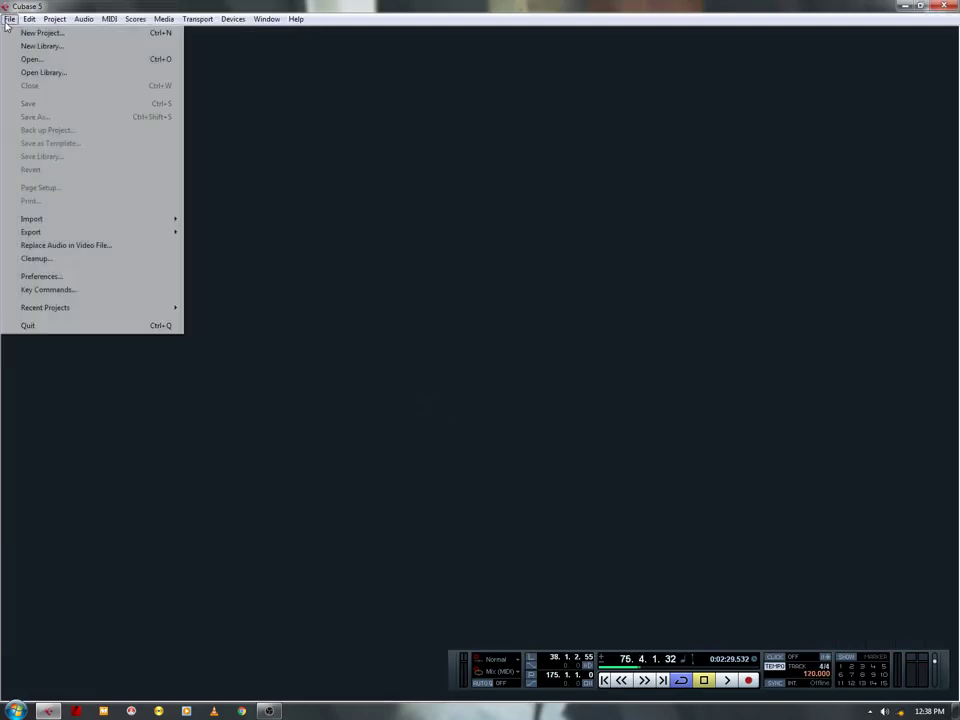
click(23, 60)
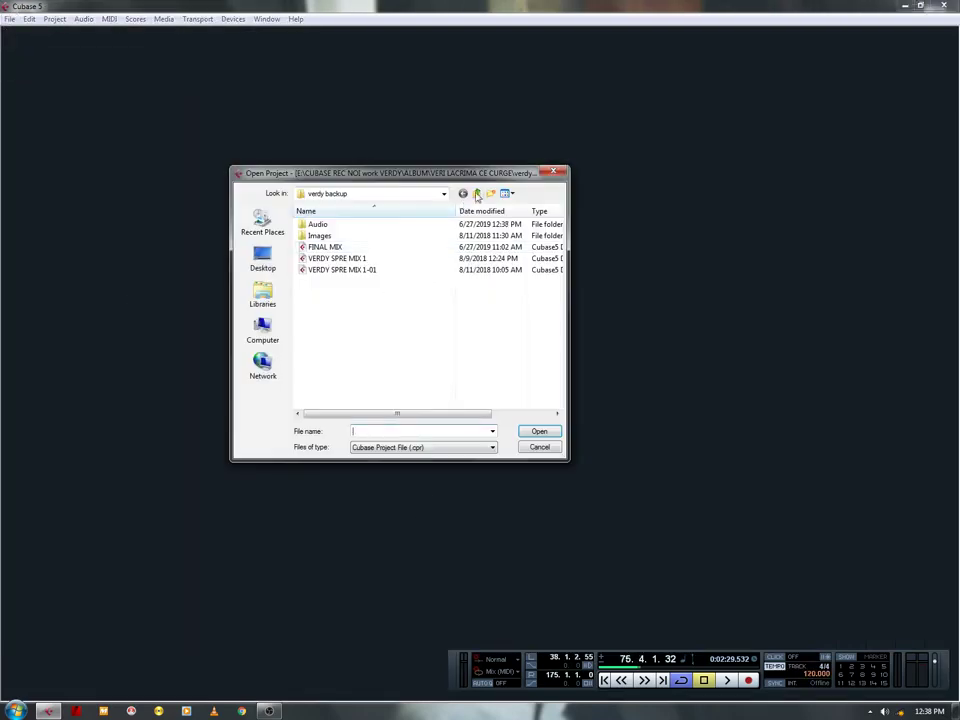
click(476, 194)
click(476, 194)
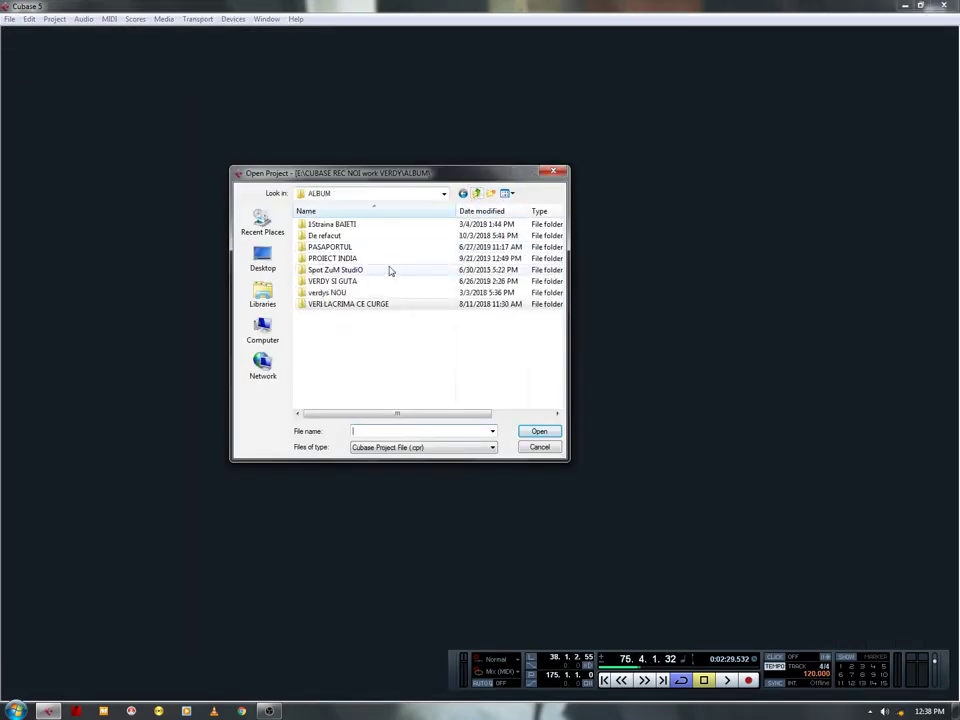
double_click(355, 226)
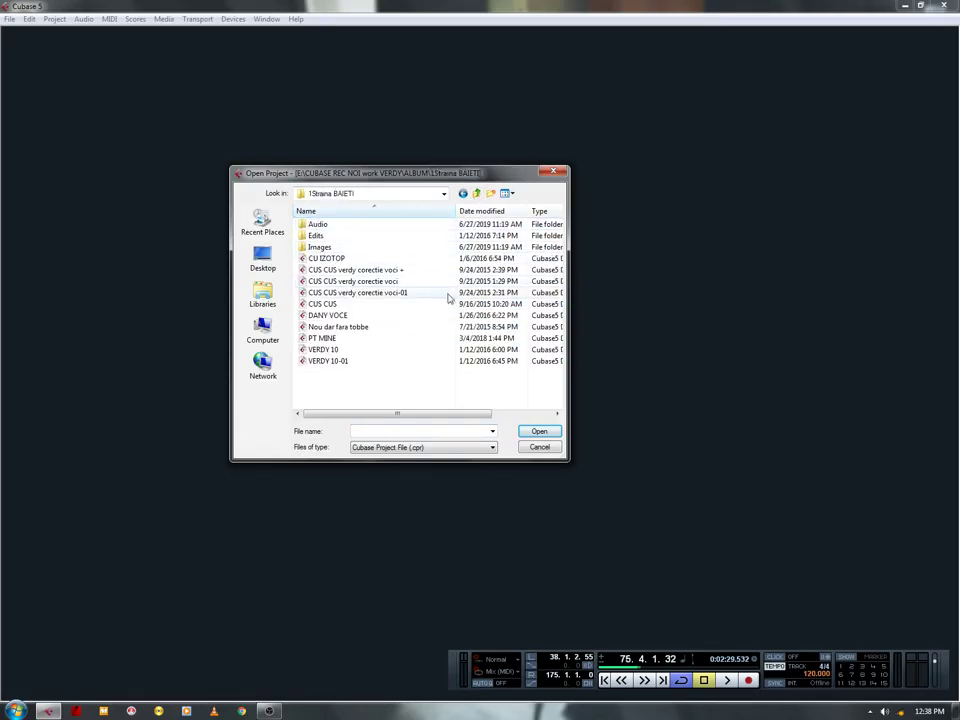
double_click(341, 340)
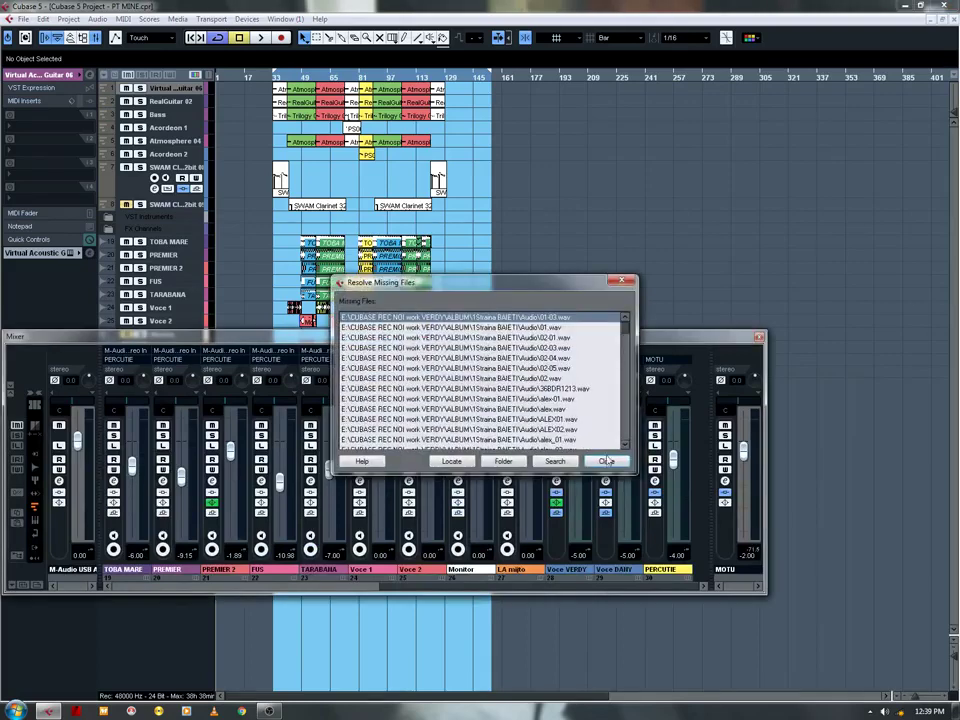
click(605, 462)
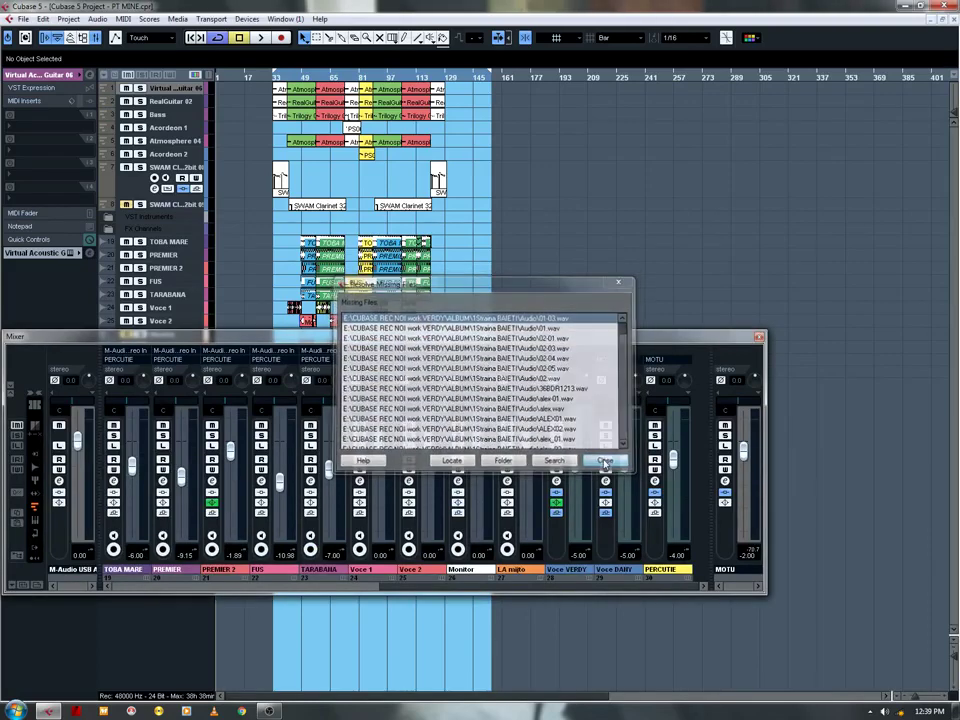
Step: Hide the mixer and check the CC 11 (Expression) assignment in the MIDI Control insert of the first SWAM Clarinet track
click(759, 338)
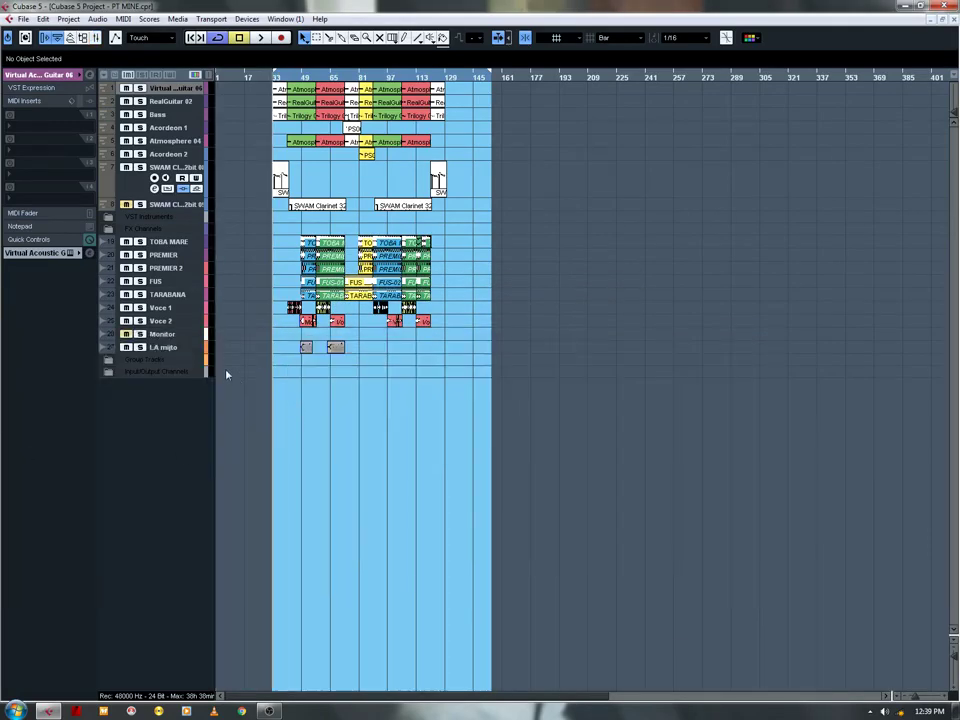
key(h)
key(h)
key(h)
key(shift+h)
key(shift+h)
key(shift+h)
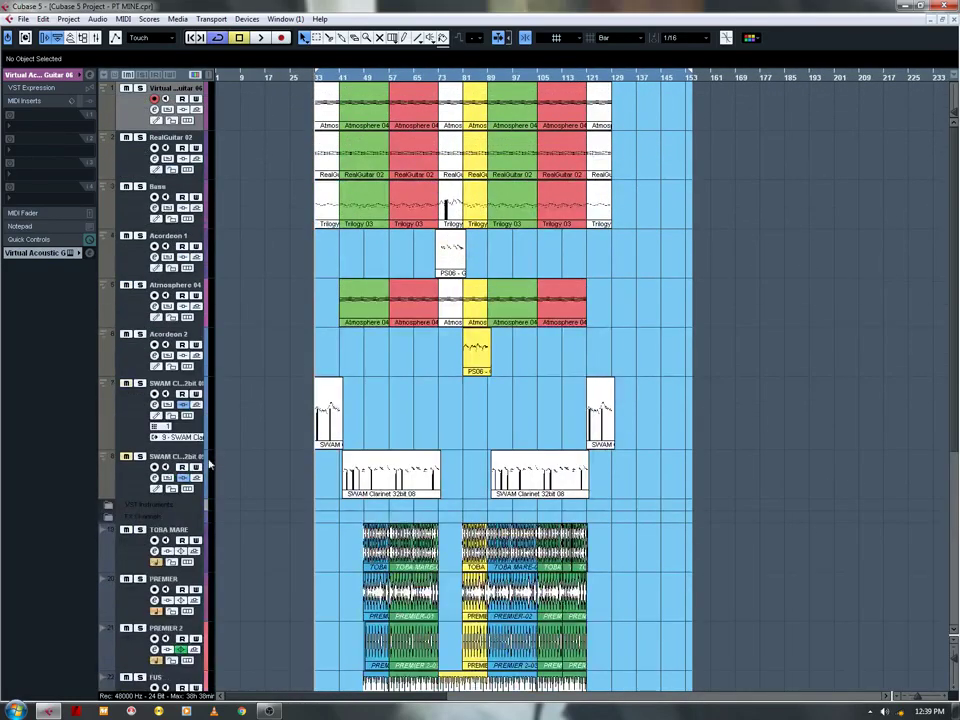
click(128, 429)
click(57, 189)
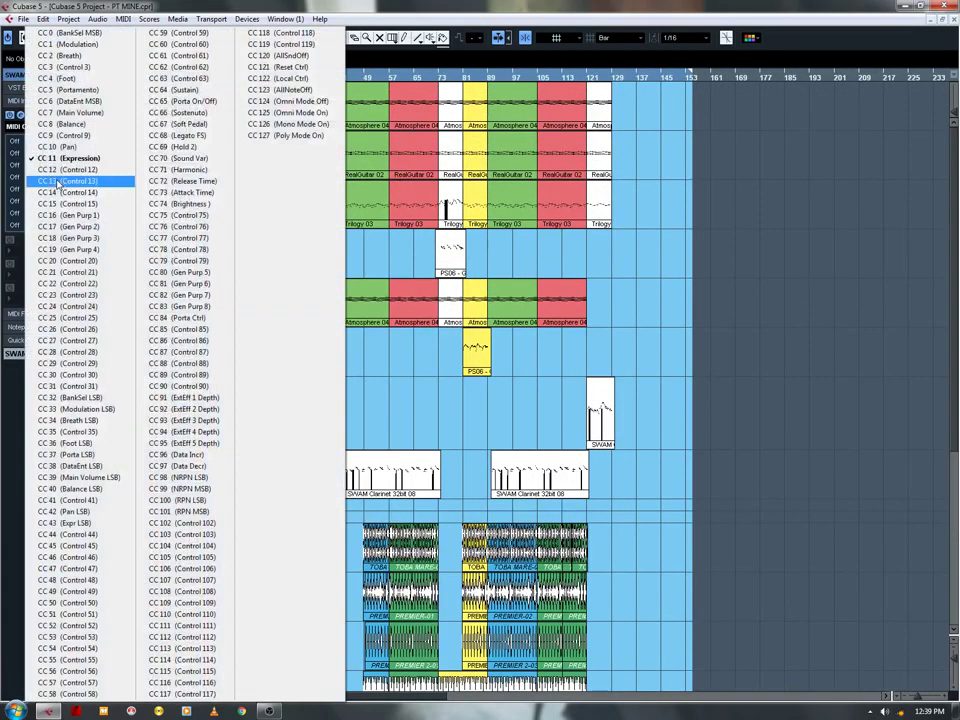
key(Escape)
Step: Start playback and show the mixer, widened to the full screen width and moved down over the lower tracks
key(space)
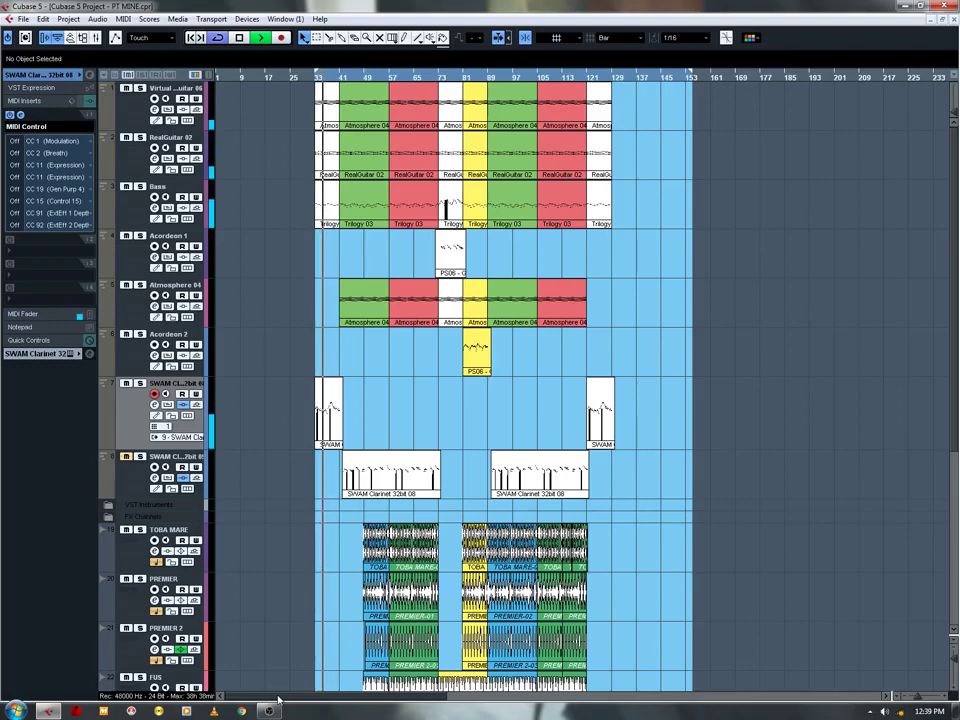
key(F3)
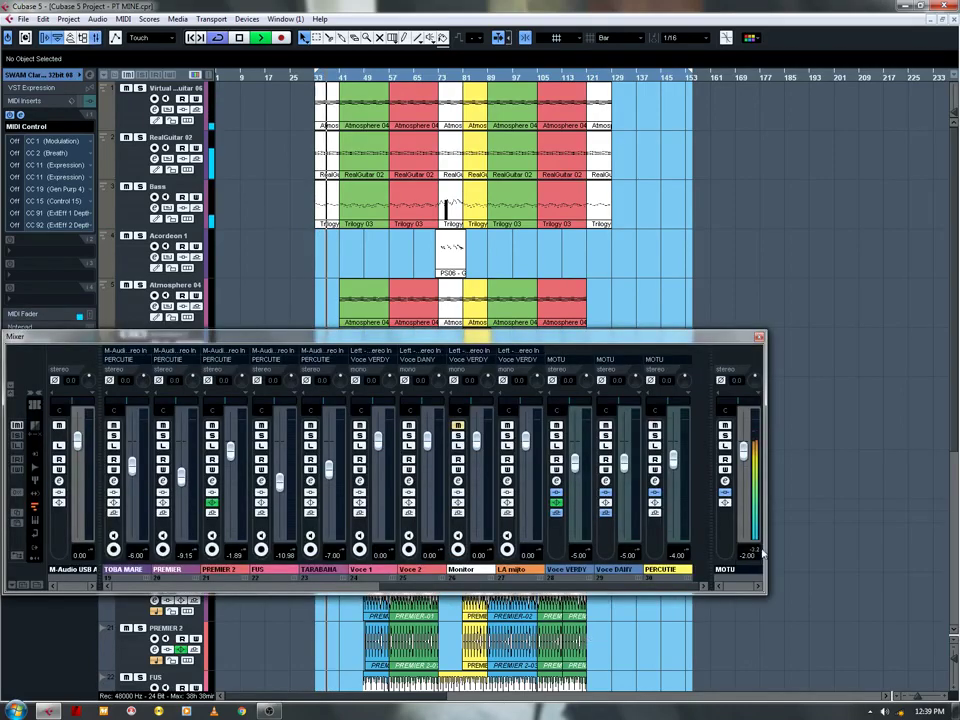
drag(766, 584, 957, 584)
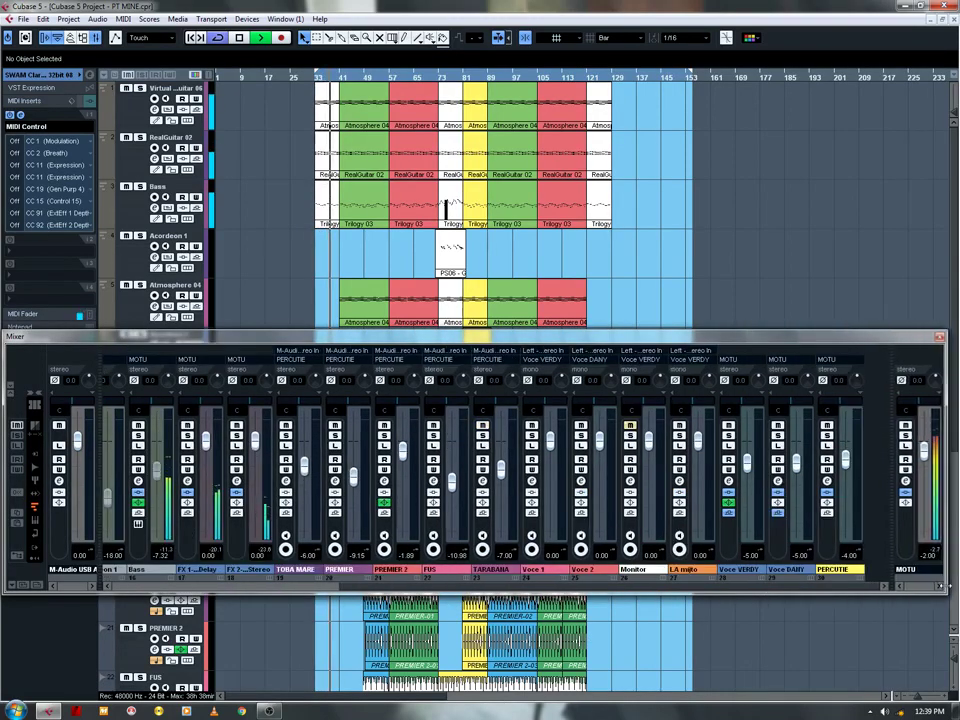
click(870, 711)
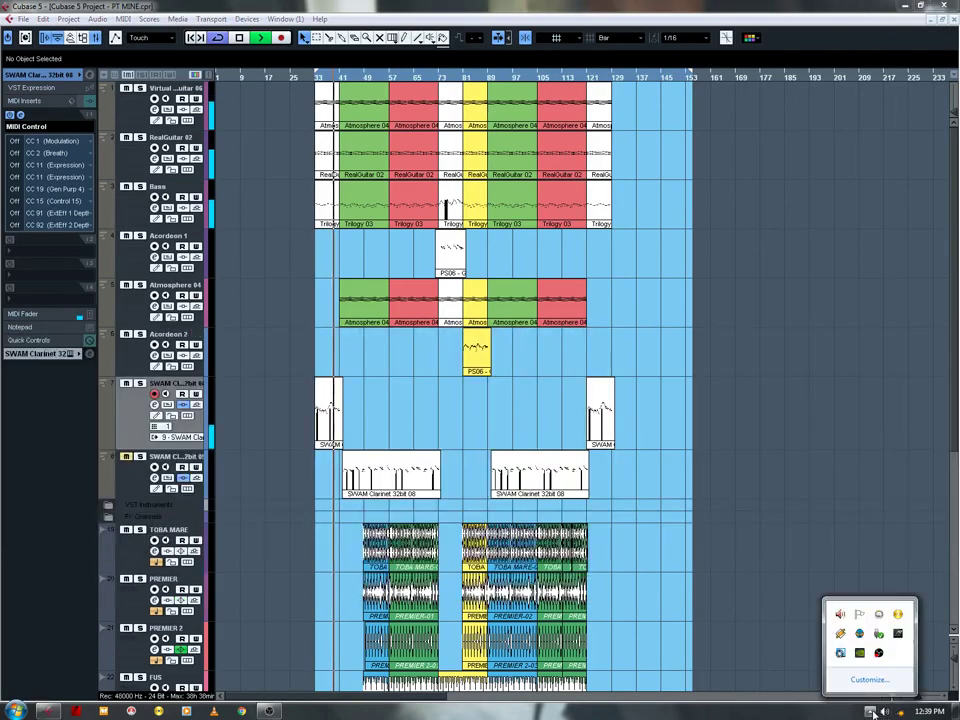
click(870, 711)
click(835, 637)
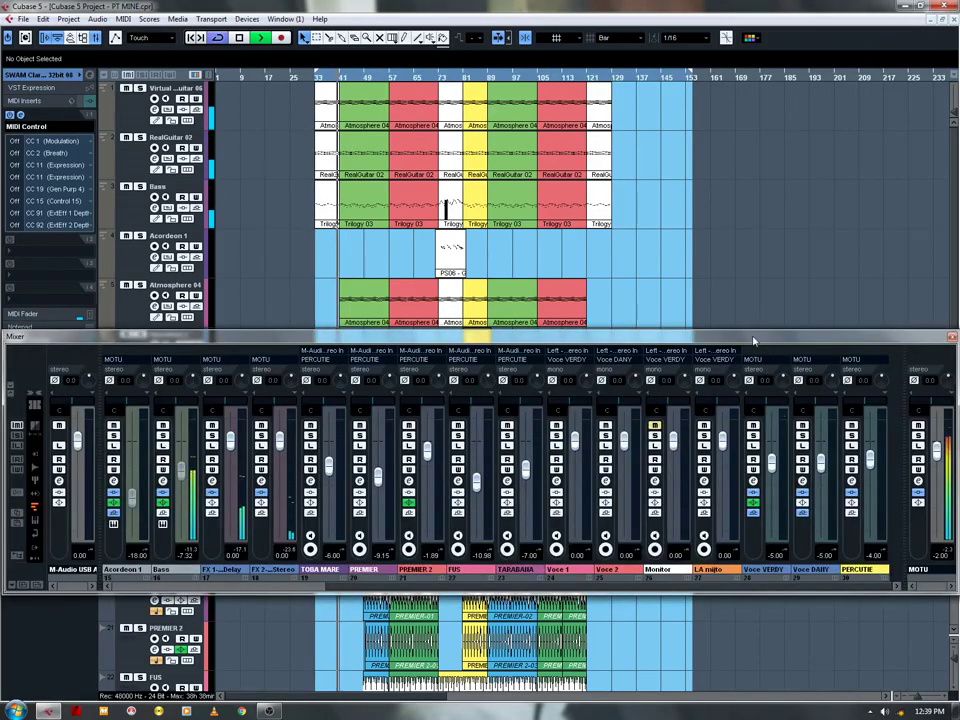
drag(753, 339, 752, 447)
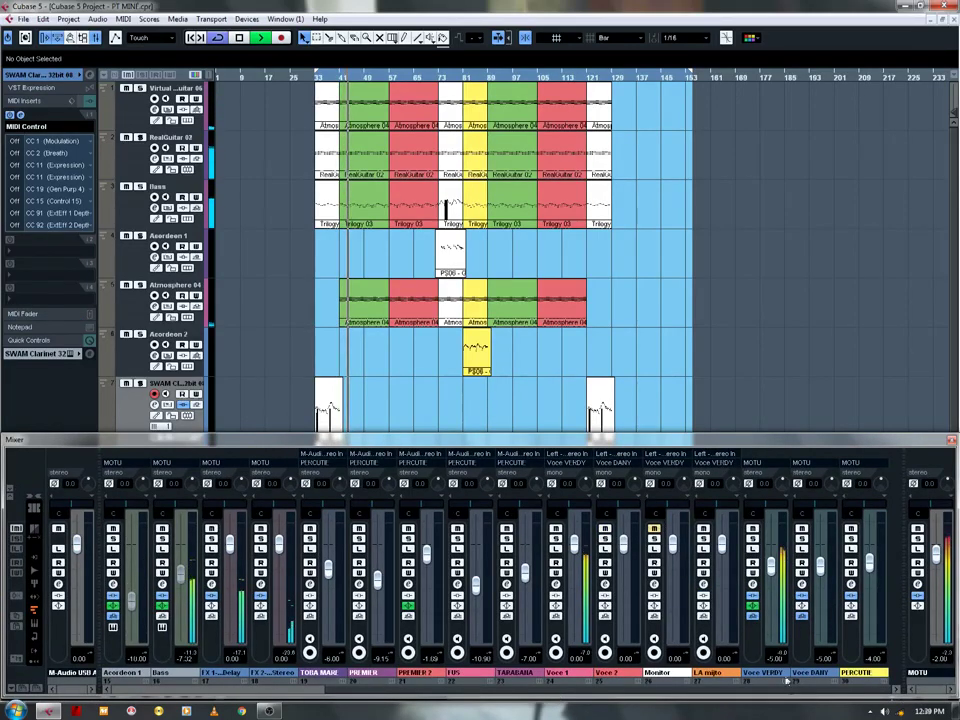
Step: Inspect the inserts, equalizer and sends of the Voce VERDY and Voce DANY group channels during playback
click(753, 514)
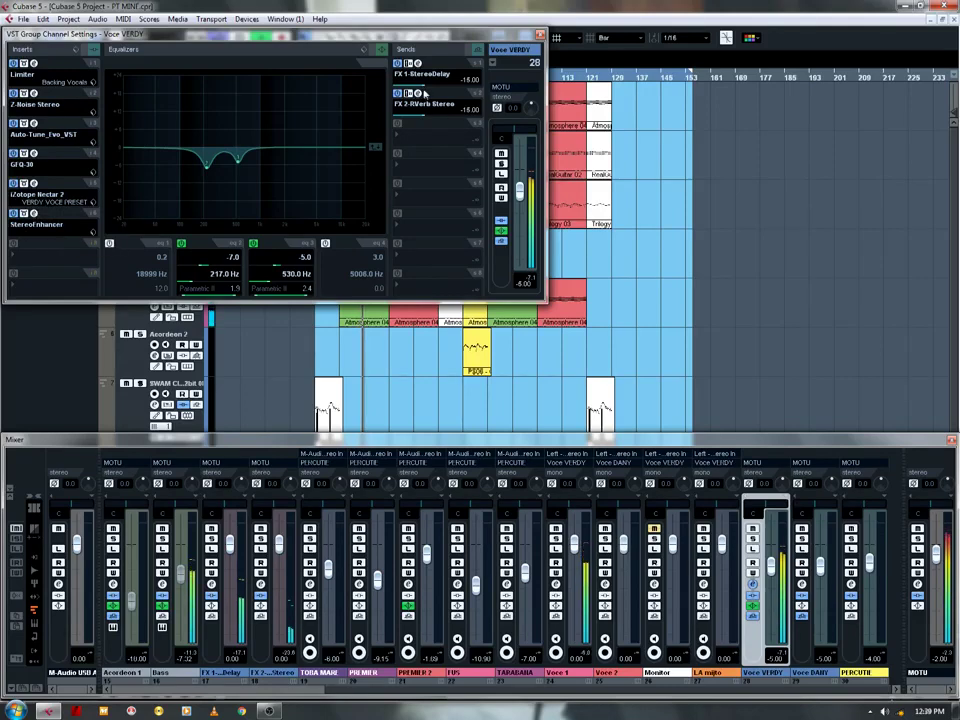
click(540, 35)
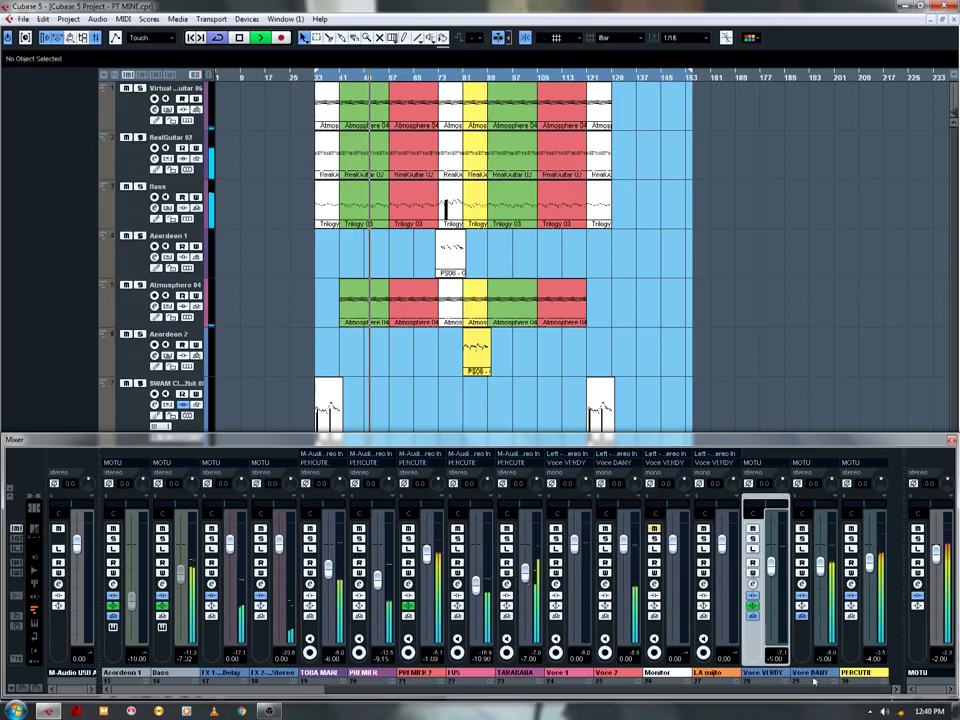
click(801, 584)
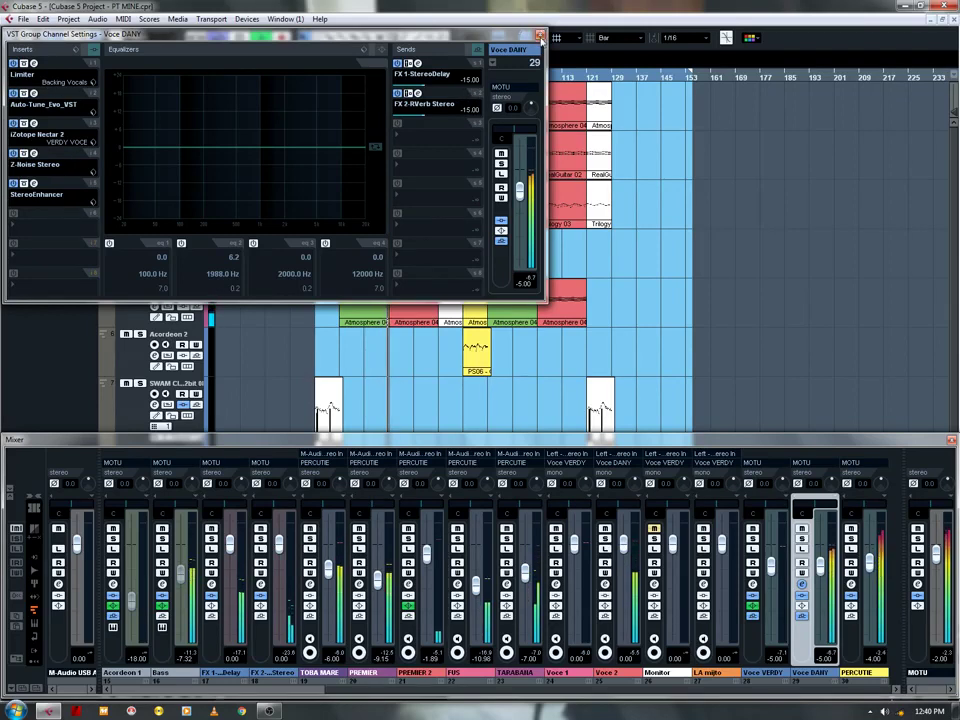
Step: Switch from the Voce DANY channel settings to those of the Voce VERDY group and review its inserts, equalizer and sends
click(802, 584)
click(752, 584)
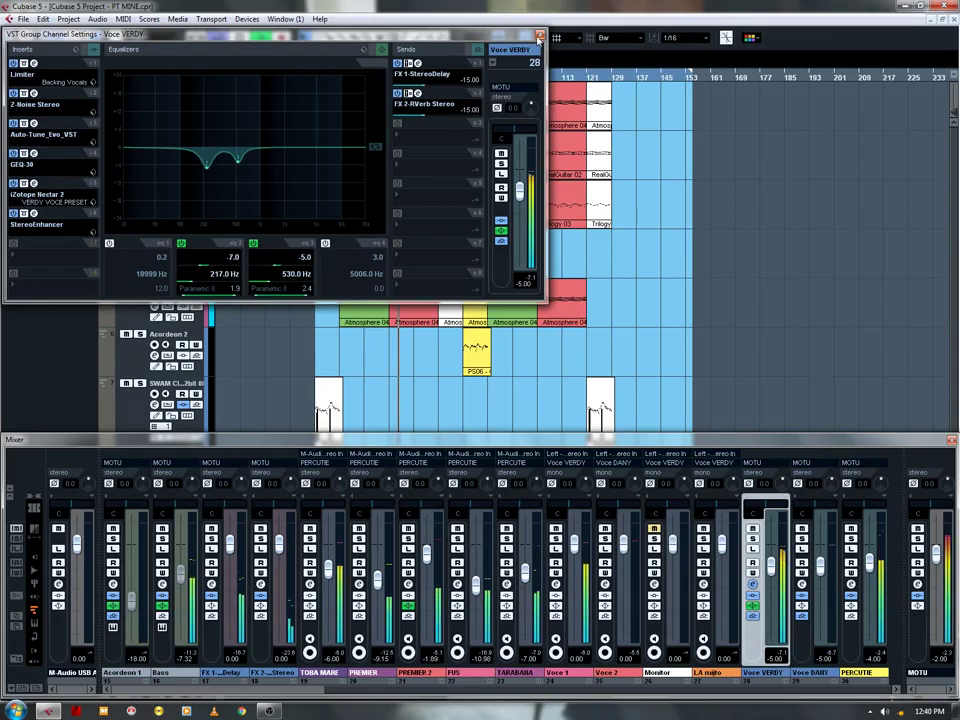
click(752, 582)
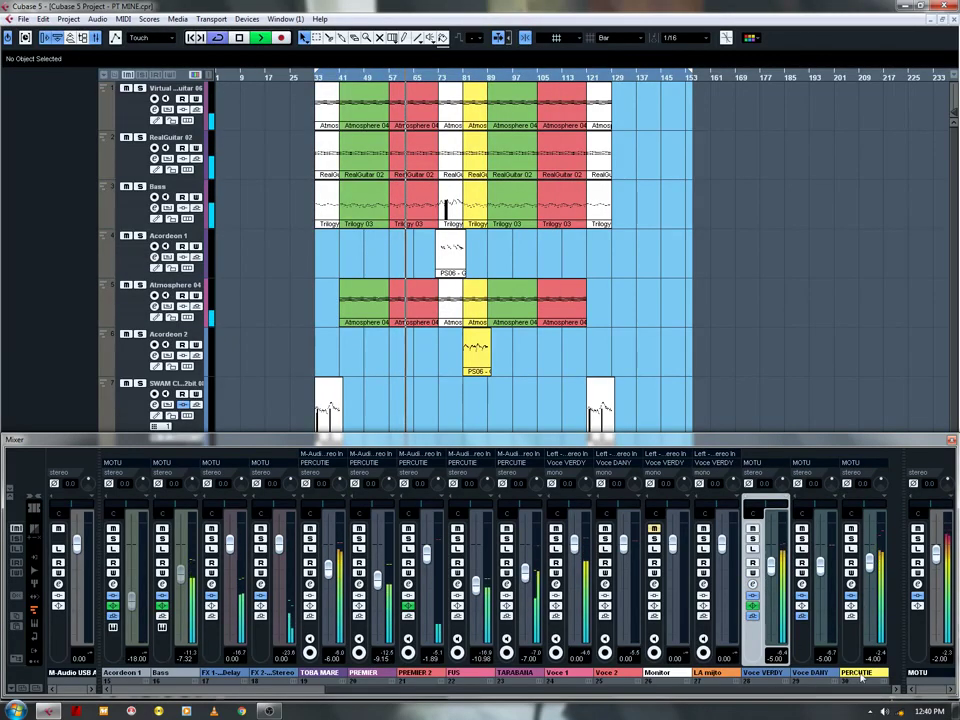
Step: Inspect the insert chains of the PERCUTIE group channel and the MOTU output channel
click(851, 584)
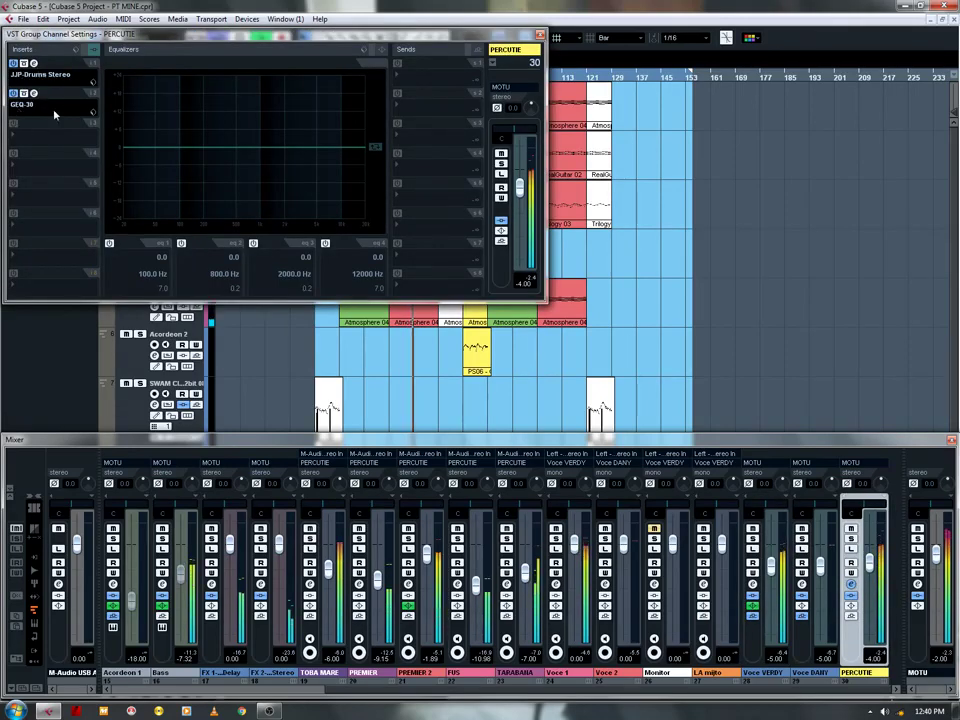
click(539, 35)
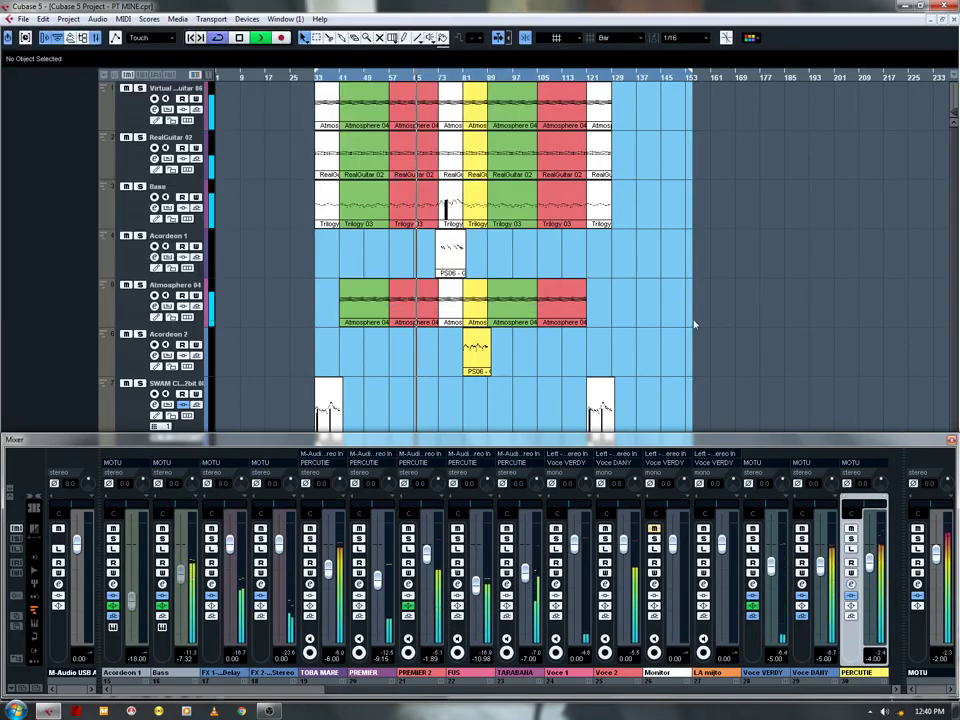
click(919, 596)
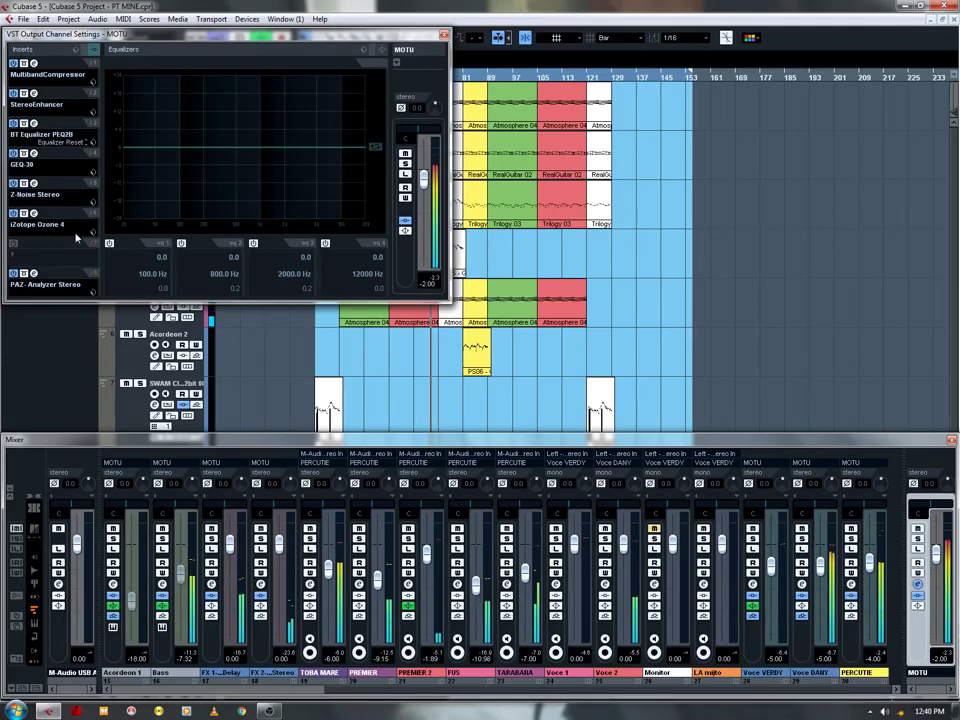
click(444, 35)
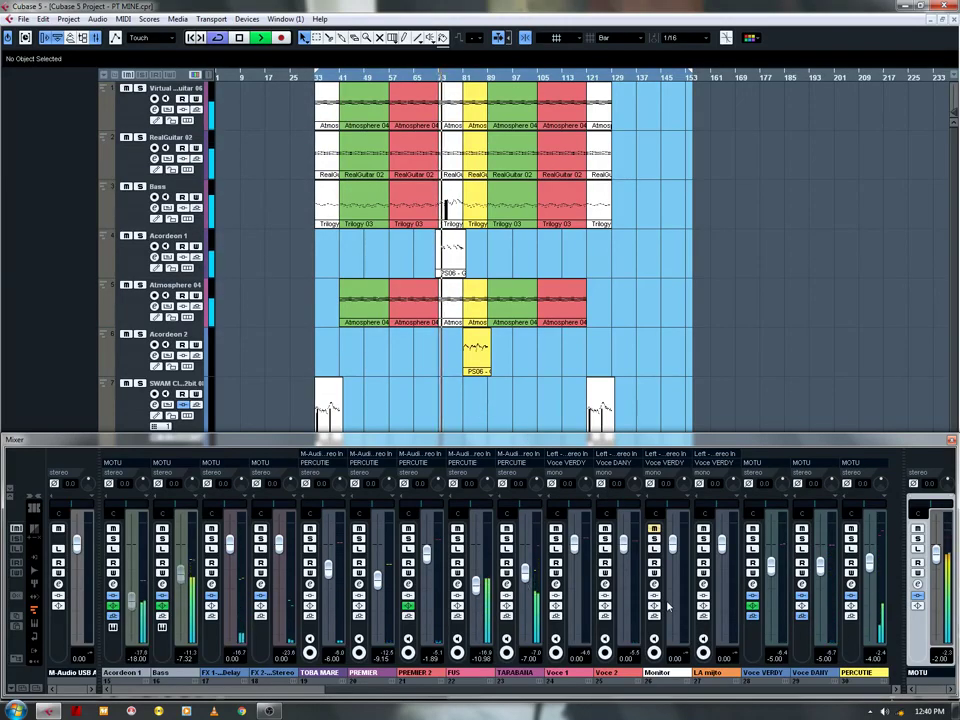
Step: Hide the mixer and examine the percussion and vocal tracks up close during playback
key(F3)
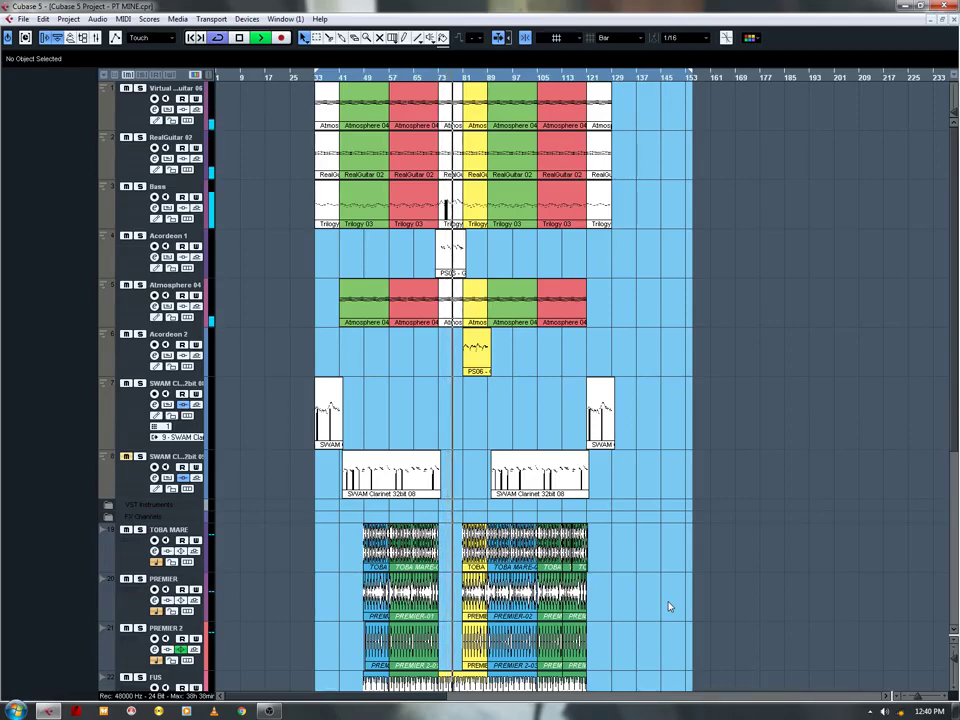
scroll(670, 606, down, 6)
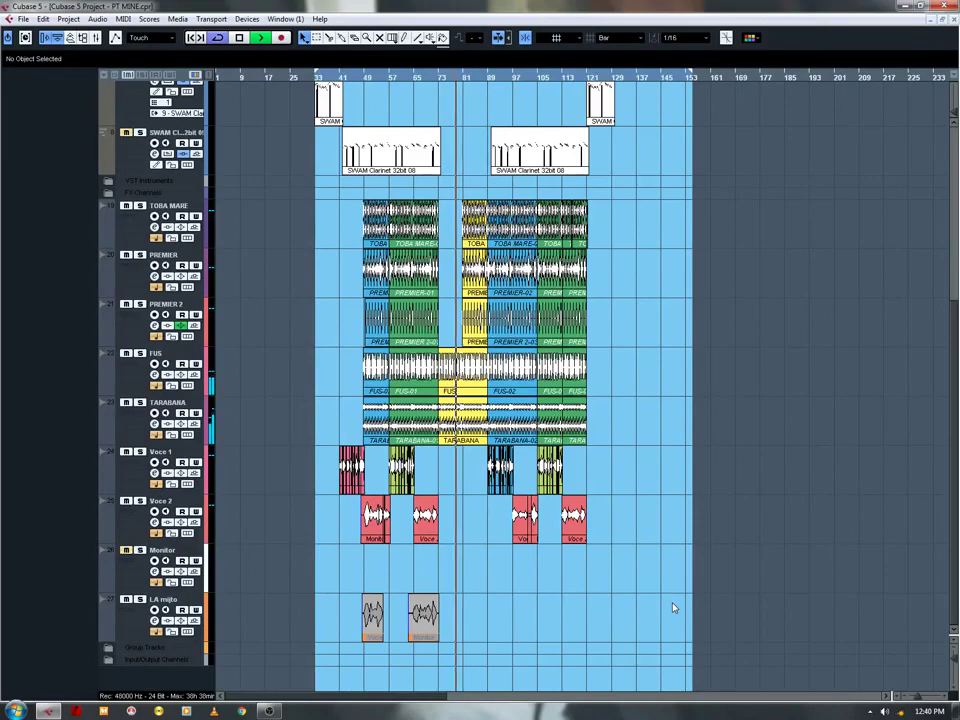
key(h)
key(h)
key(h)
key(h)
key(h)
key(h)
key(h)
key(h)
key(h)
key(h)
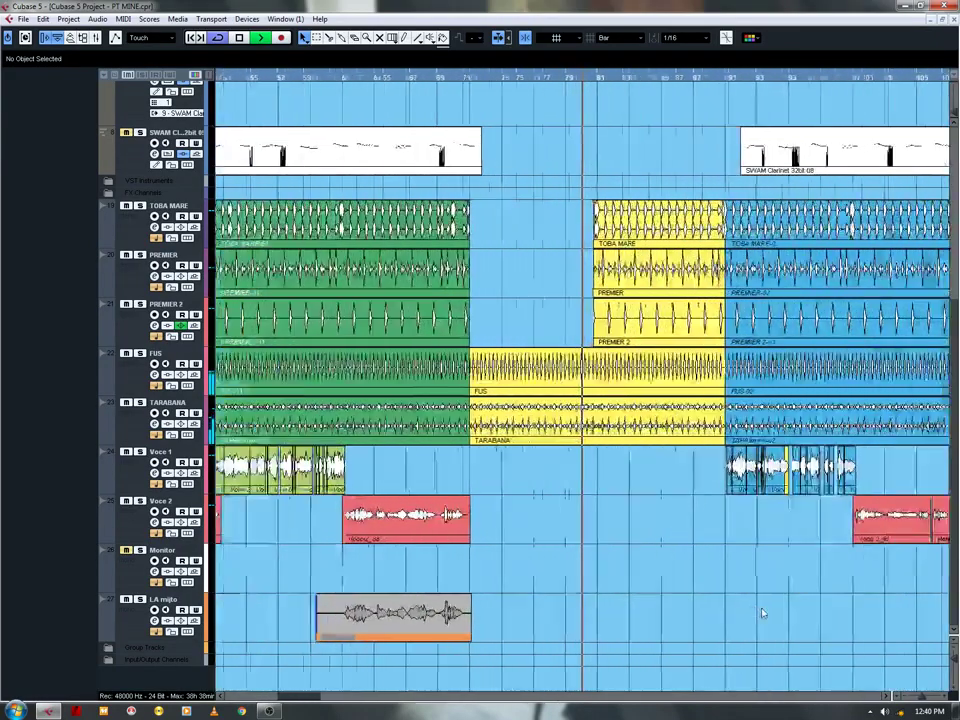
drag(862, 600, 594, 617)
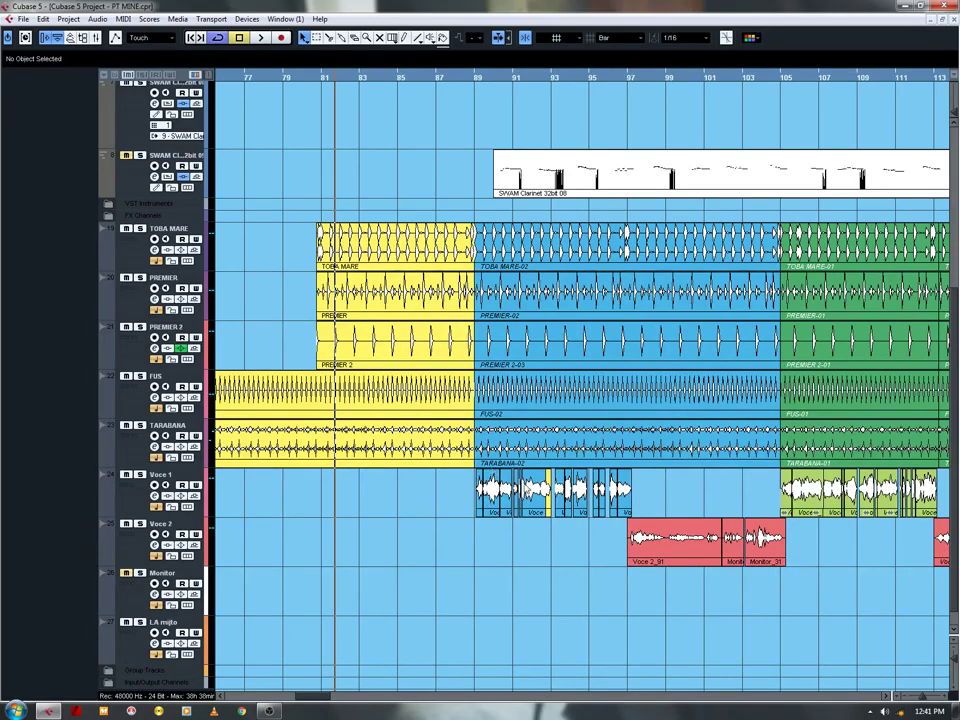
Step: Examine the separate vocal cuts on the Voce 1 track between bars 89 and 97
key(h)
key(h)
key(h)
key(h)
key(h)
key(h)
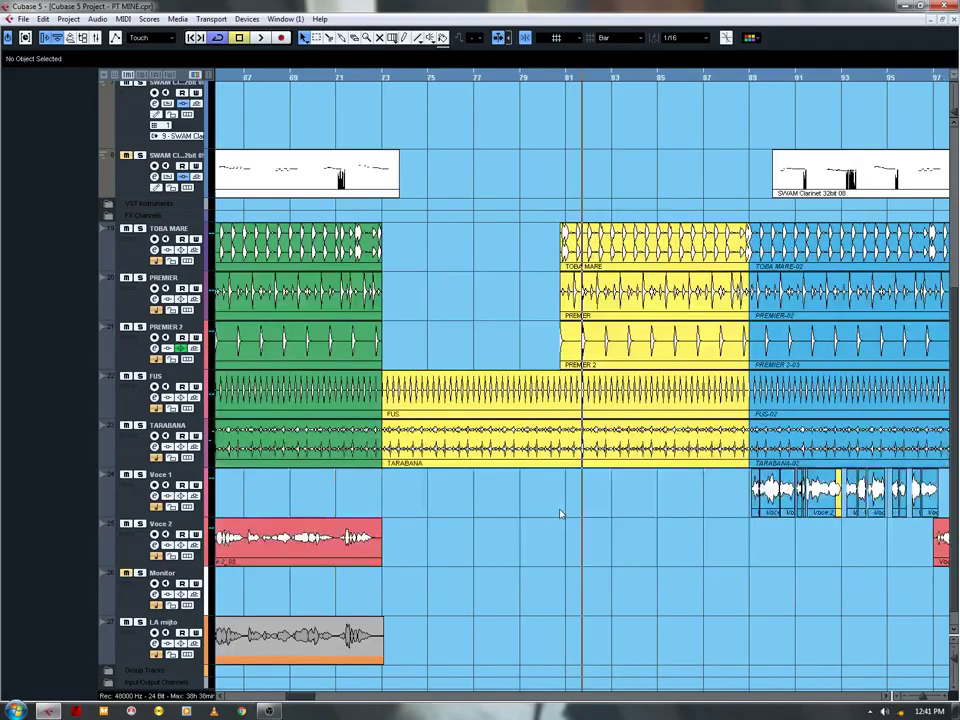
drag(838, 538, 176, 540)
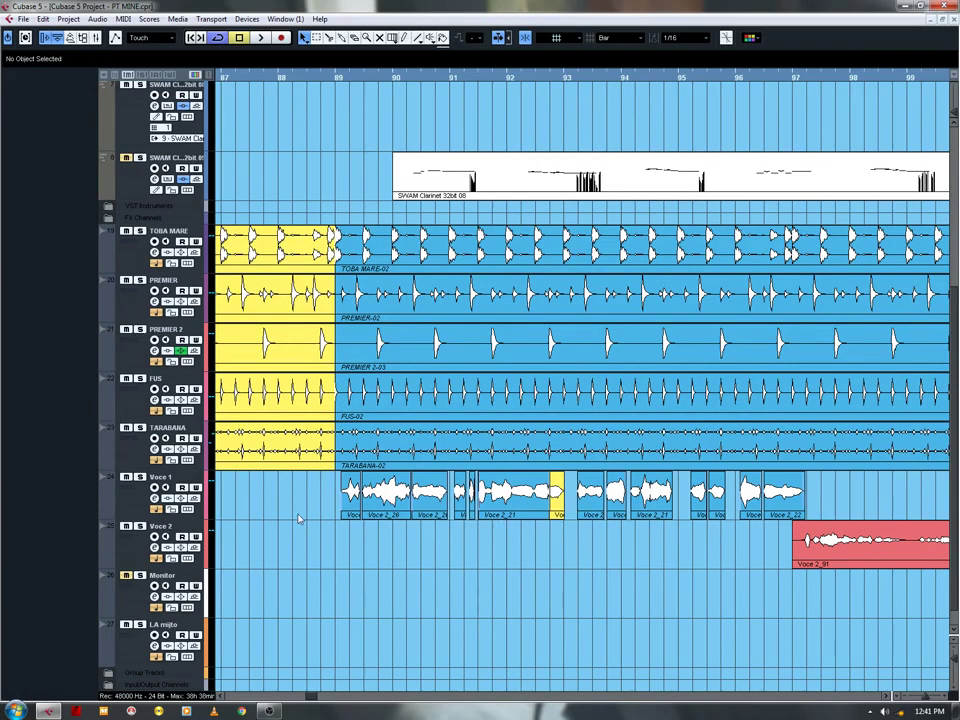
drag(834, 621, 671, 598)
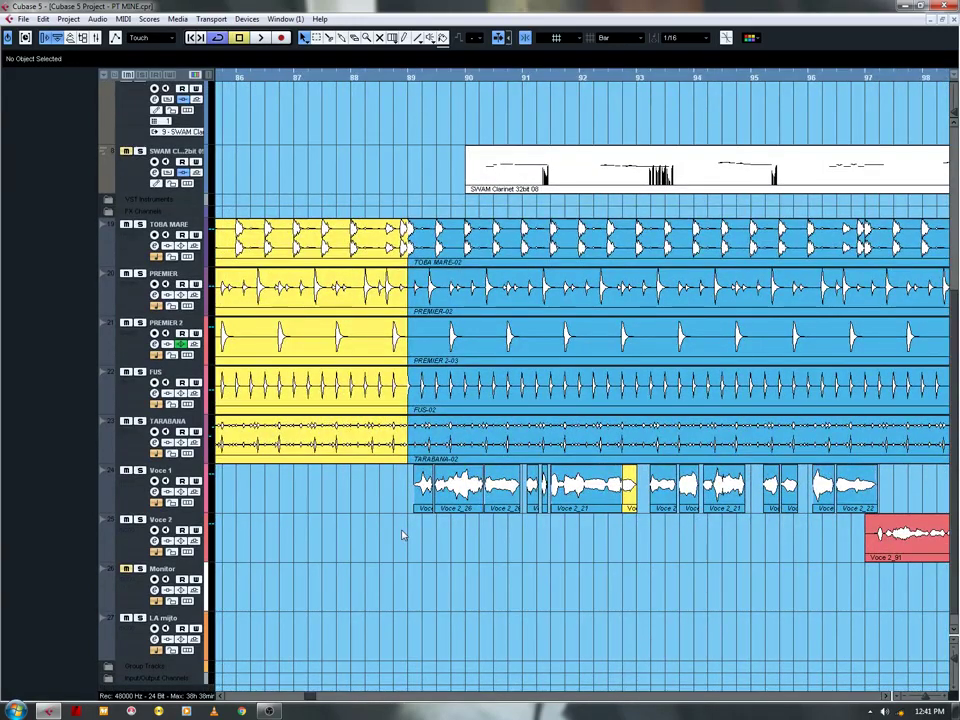
click(317, 38)
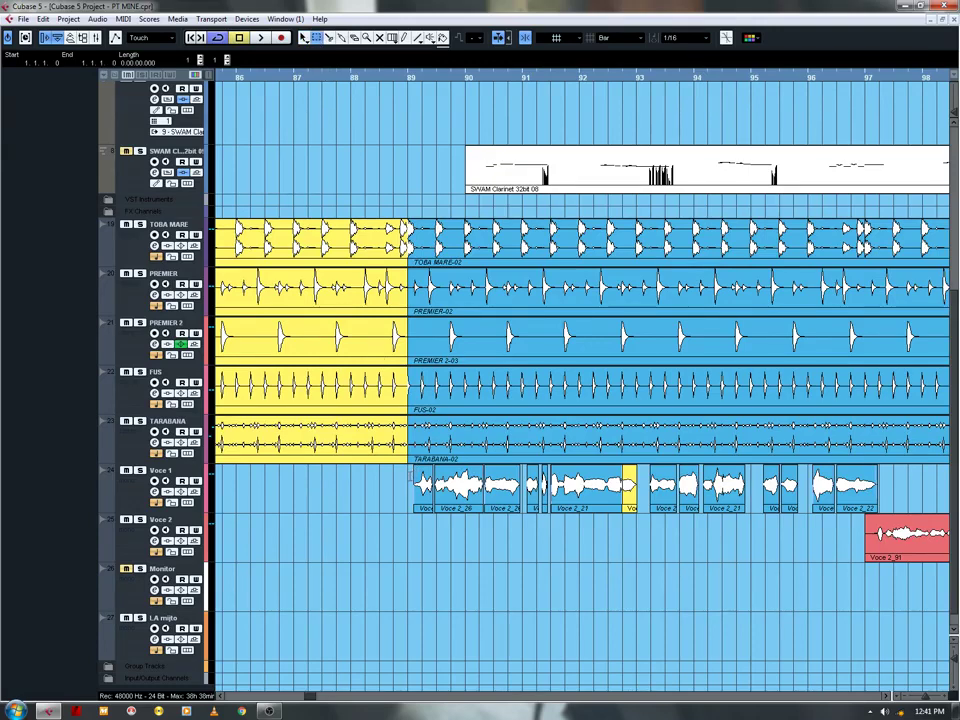
drag(411, 488, 897, 491)
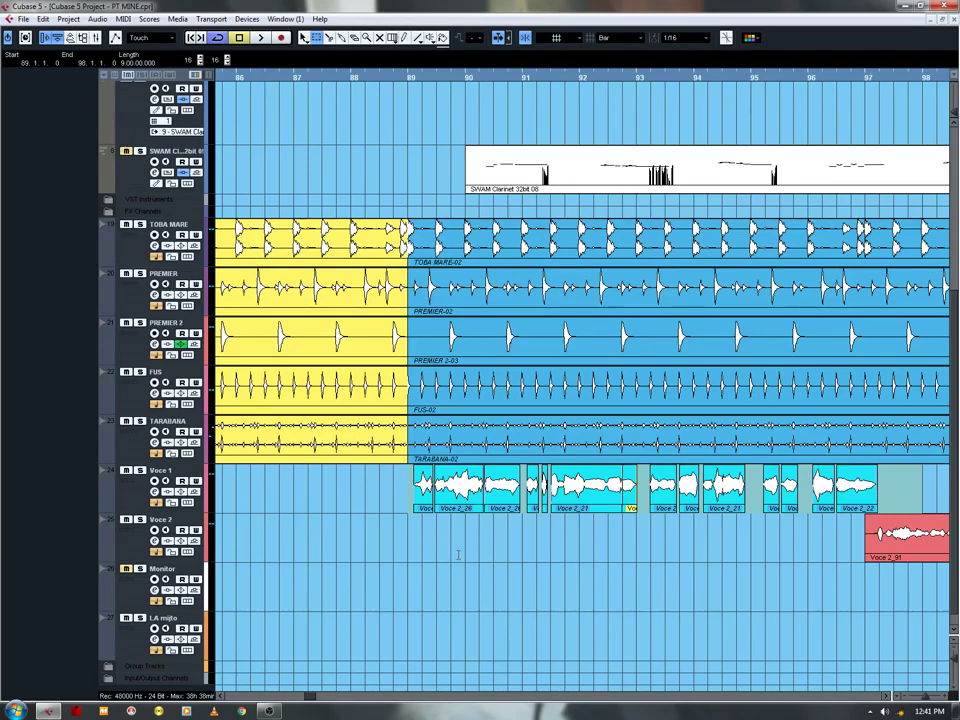
click(458, 553)
key(1)
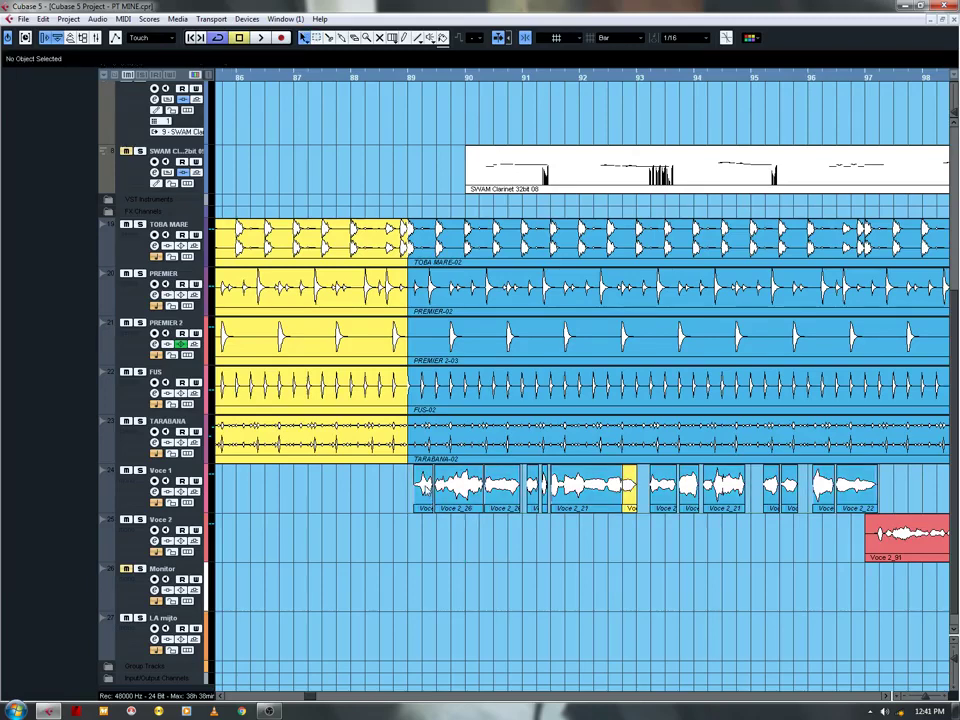
Step: Check the pitch segments of the first Voce 1 event after bar 89 in the Sample Editor
double_click(428, 489)
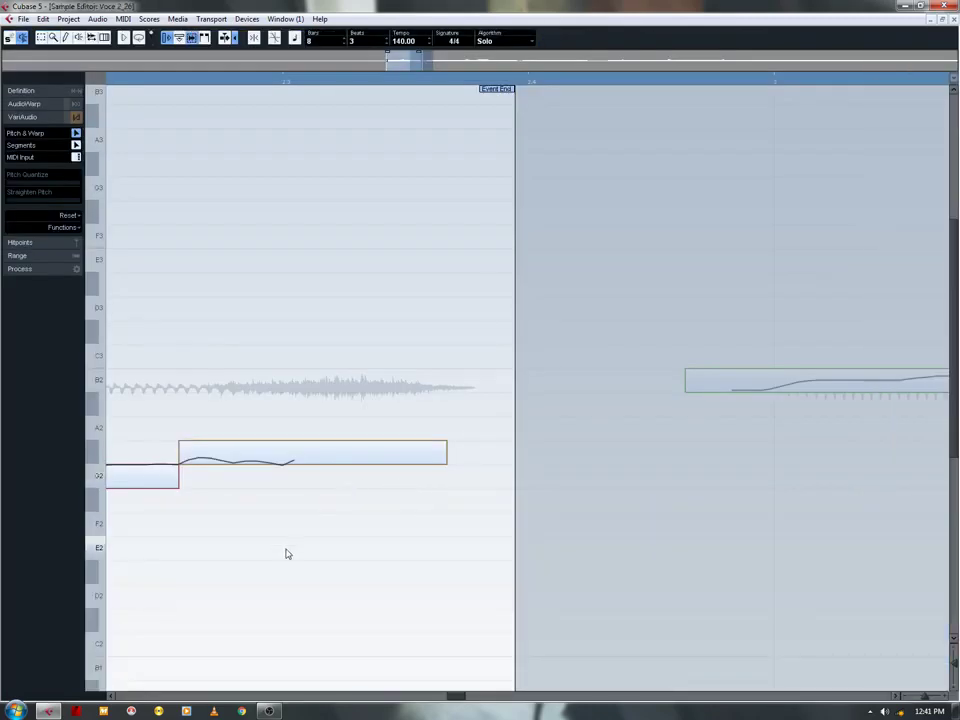
mouse_move(287, 553)
mouse_down()
mouse_move(716, 486)
mouse_move(957, 488)
mouse_move(362, 498)
mouse_move(480, 502)
mouse_up()
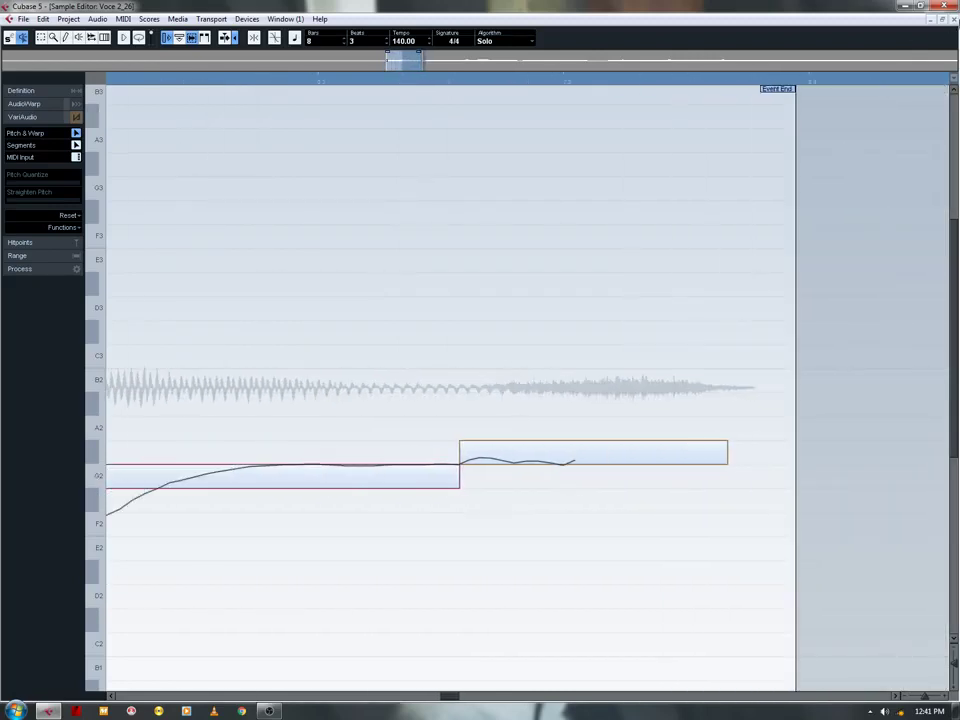
click(954, 20)
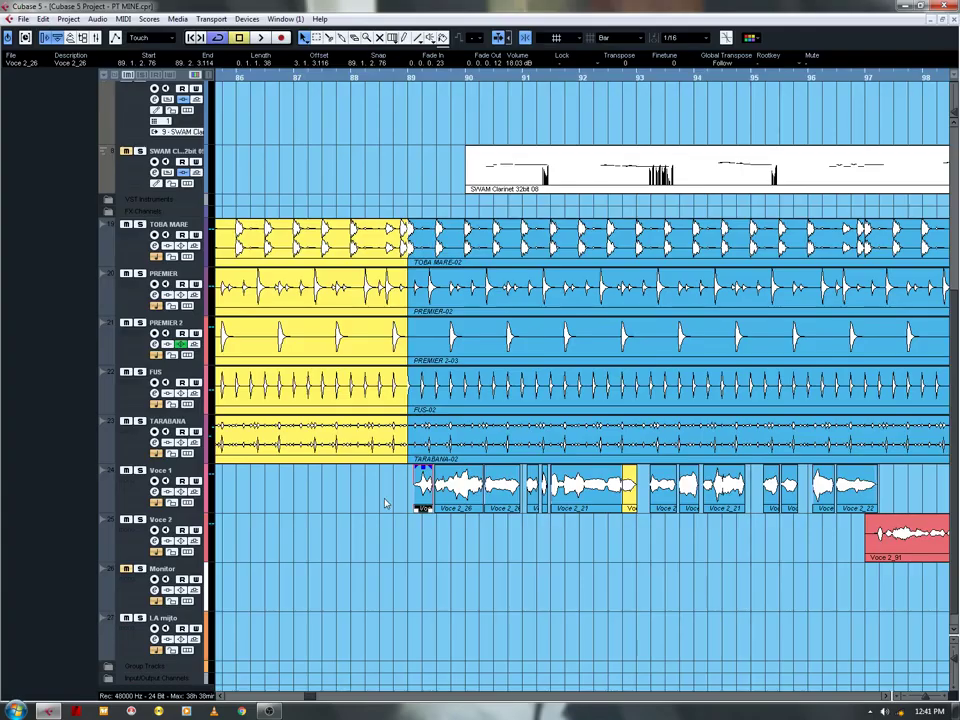
Step: Examine the VariAudio pitch curve of the second Voce 1 event, with the source audio beyond both event boundaries in view
double_click(456, 495)
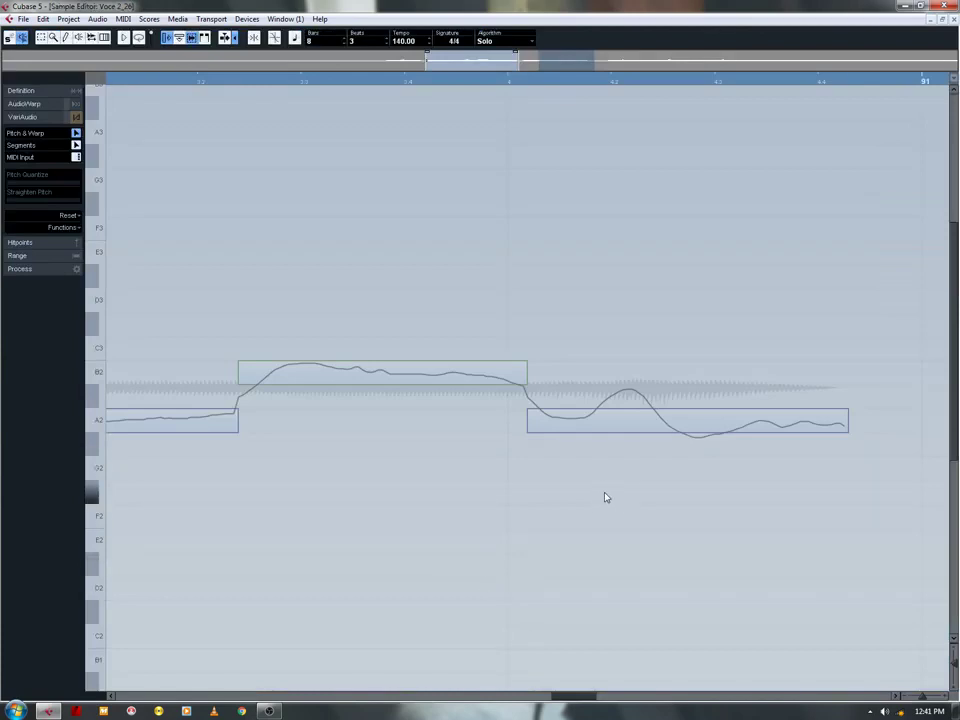
key(g)
key(g)
key(g)
key(g)
key(g)
key(g)
key(g)
key(g)
key(g)
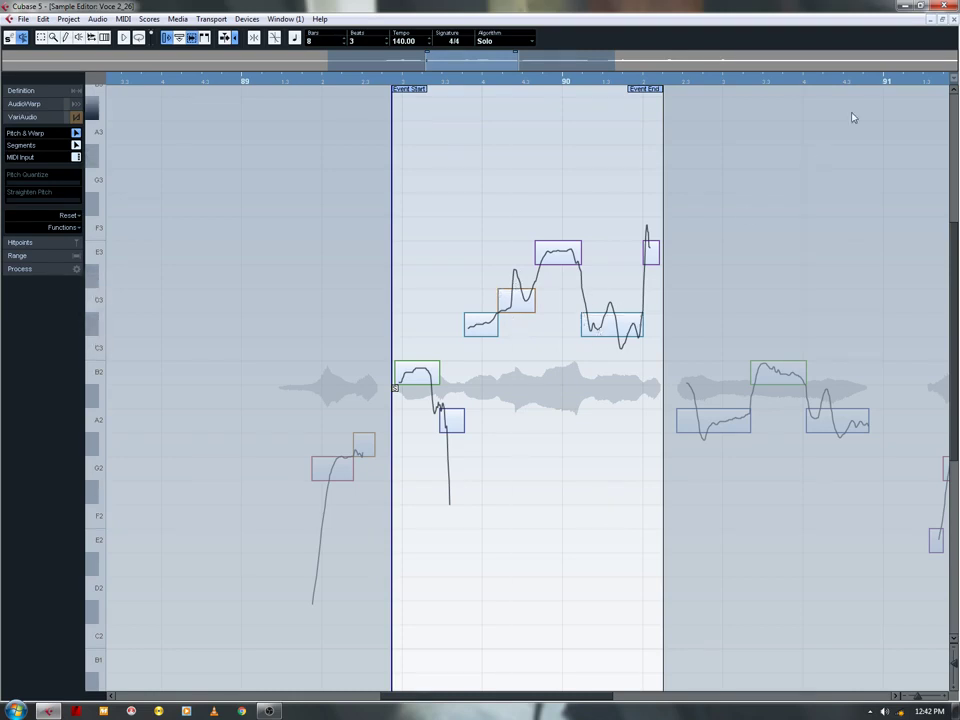
click(954, 21)
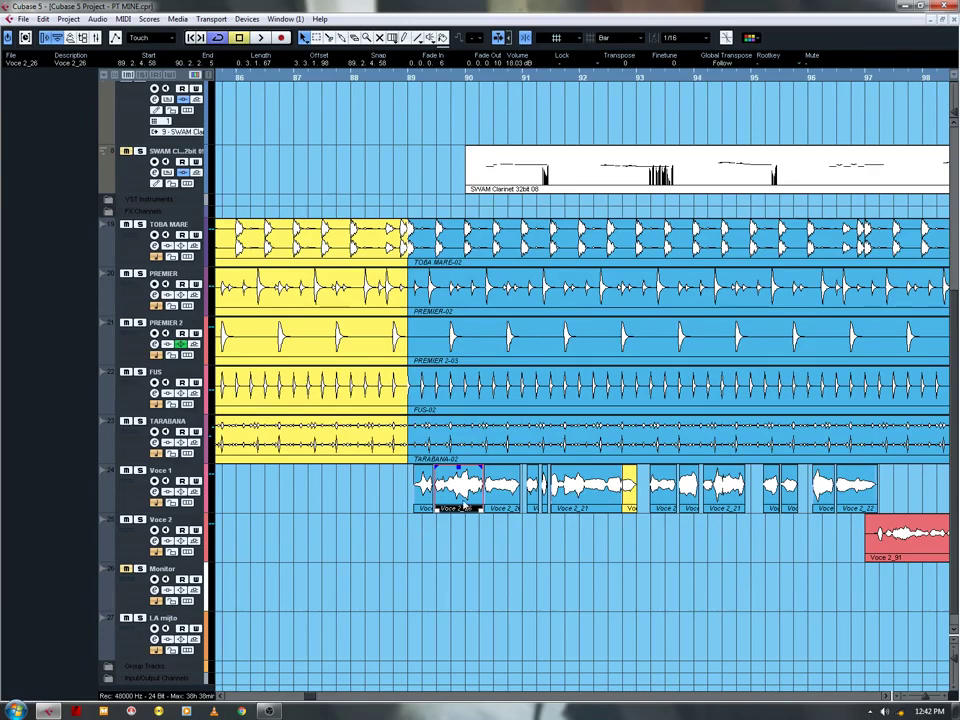
Step: Reopen the second Voce 1 event and inspect the pitch segments lying past its end, selecting the first A2 segment there
double_click(467, 493)
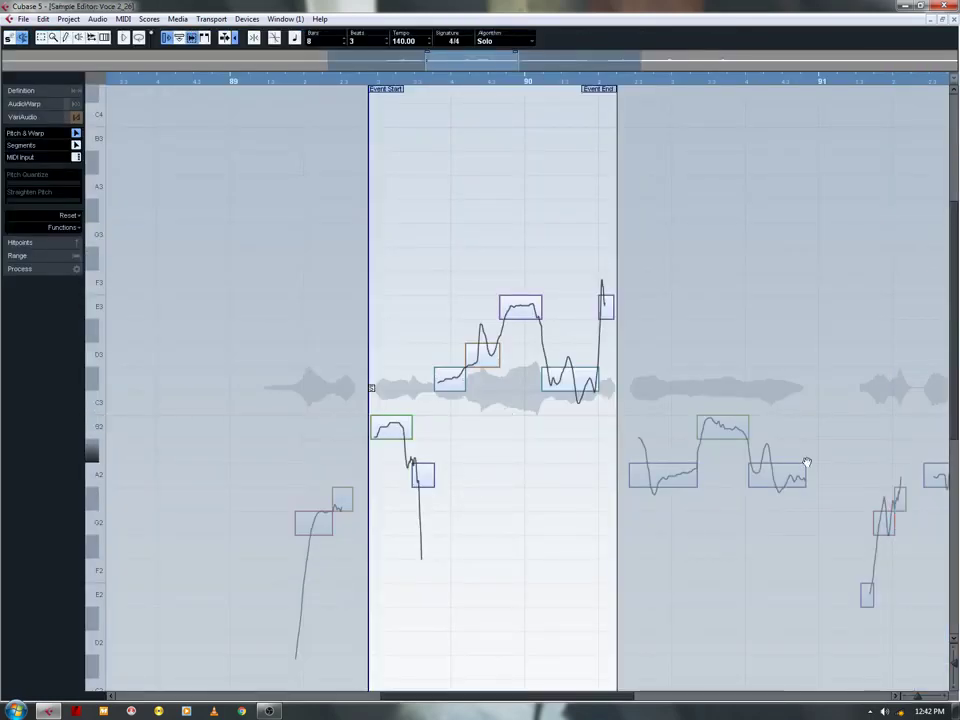
drag(806, 461, 512, 420)
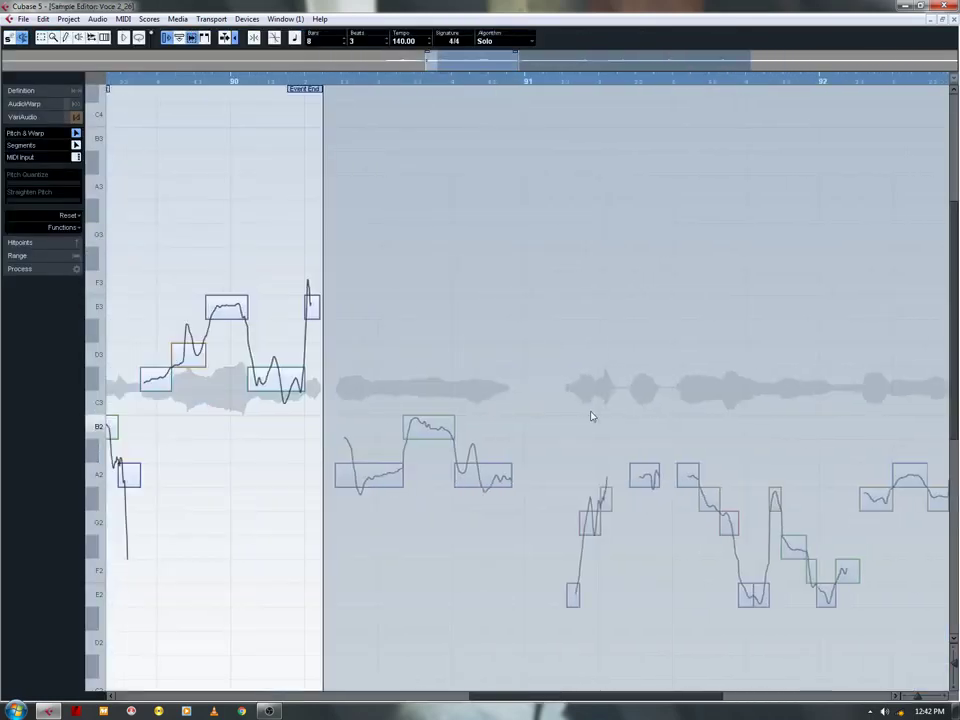
click(370, 478)
mouse_move(371, 482)
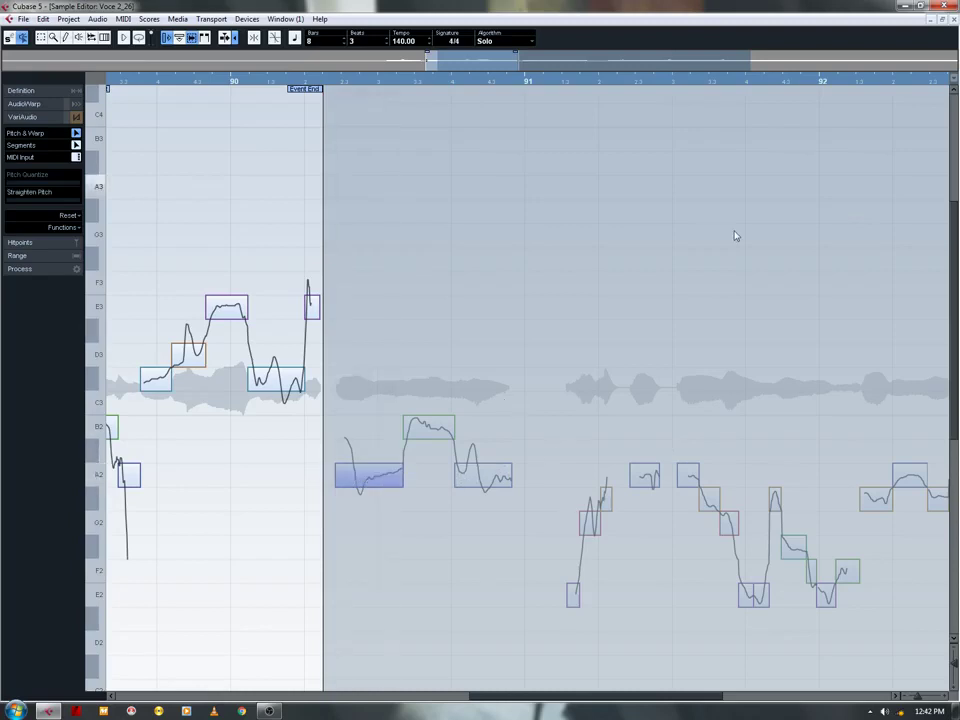
click(954, 20)
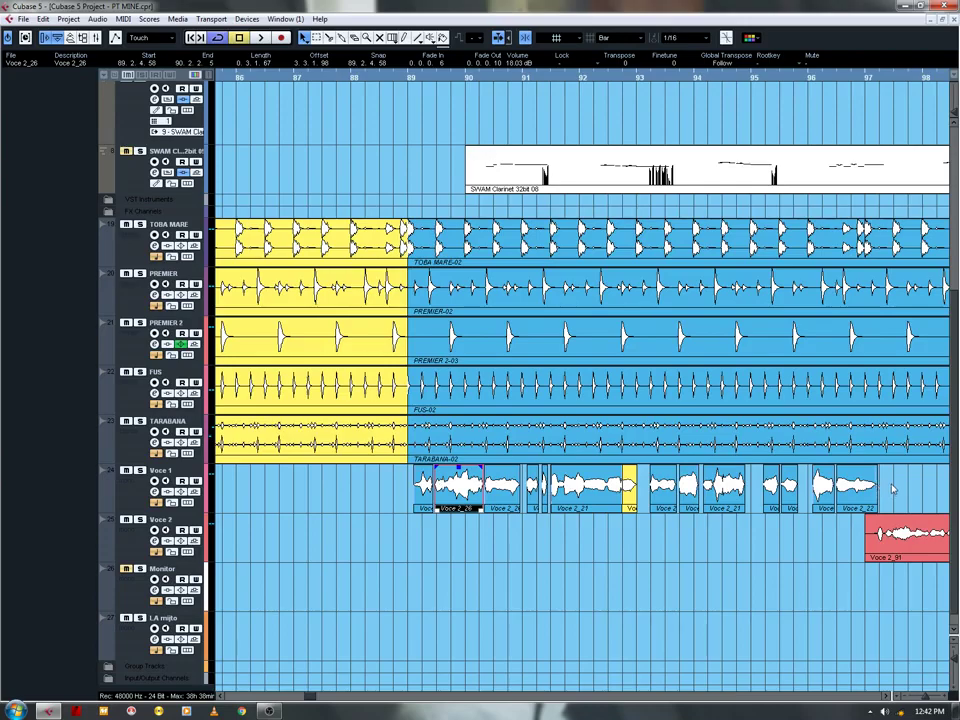
Step: Bounce the Voce 1 range from bar 89 to bar 98 into a single audio clip, replacing the original events
key(g)
key(g)
key(g)
key(g)
key(g)
key(g)
drag(778, 591, 583, 589)
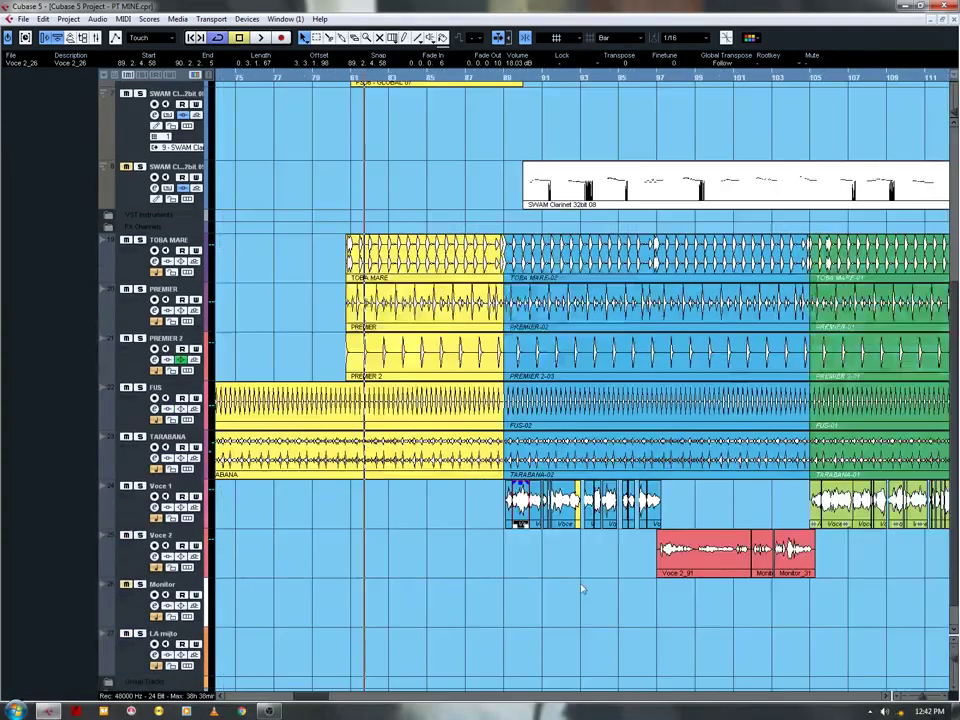
click(317, 38)
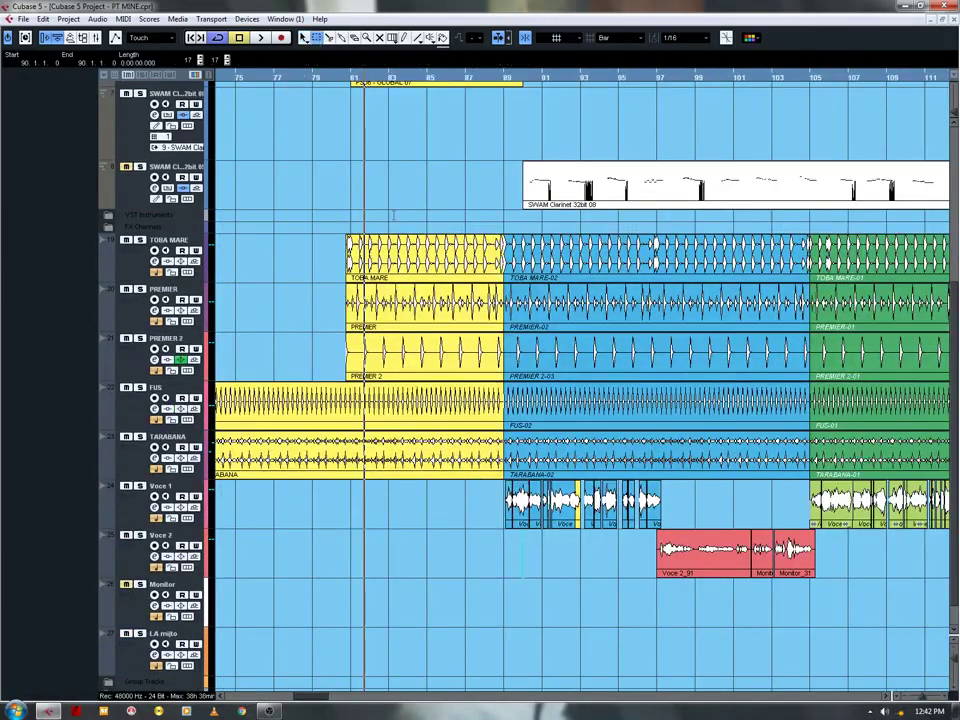
drag(506, 505, 675, 511)
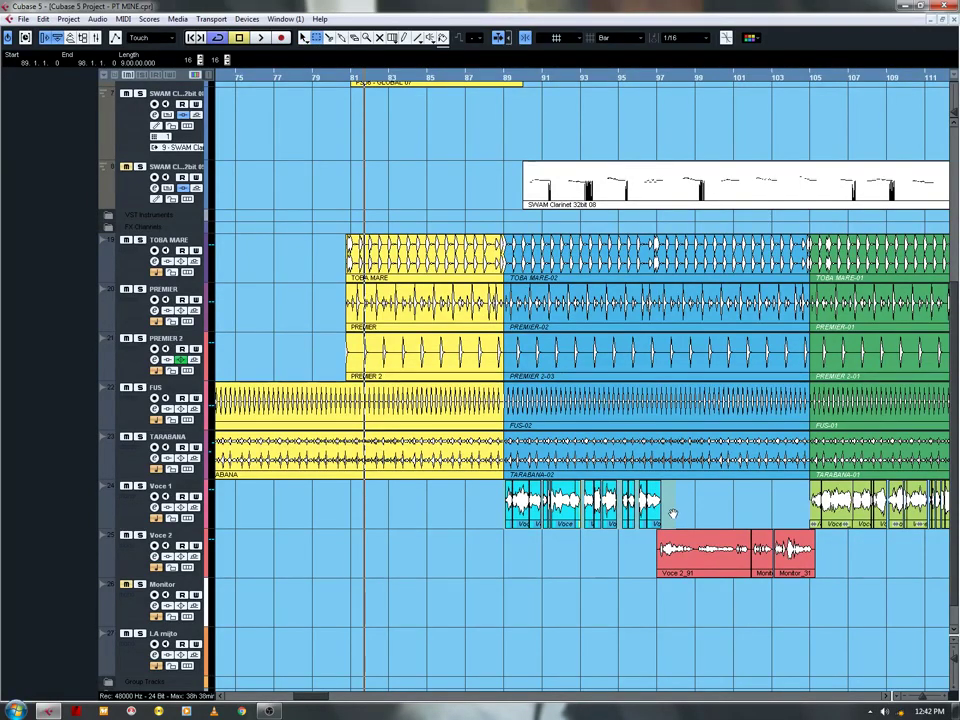
key(b)
click(455, 396)
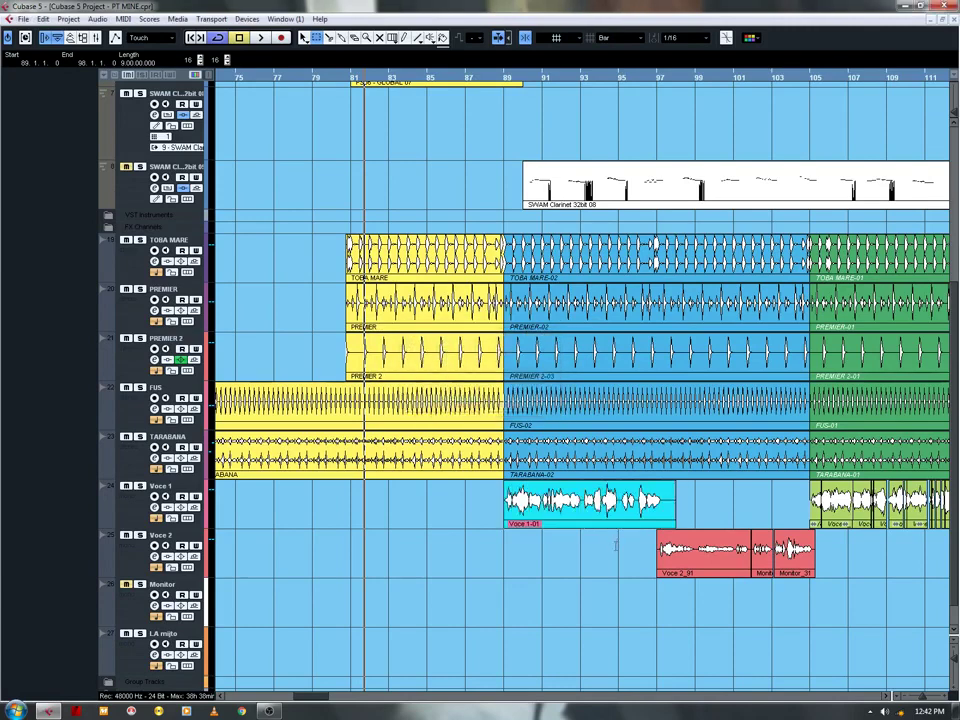
Step: Check the bounced Voce 1 clip in the Sample Editor, and solo the track to audition it from bar 89
double_click(579, 512)
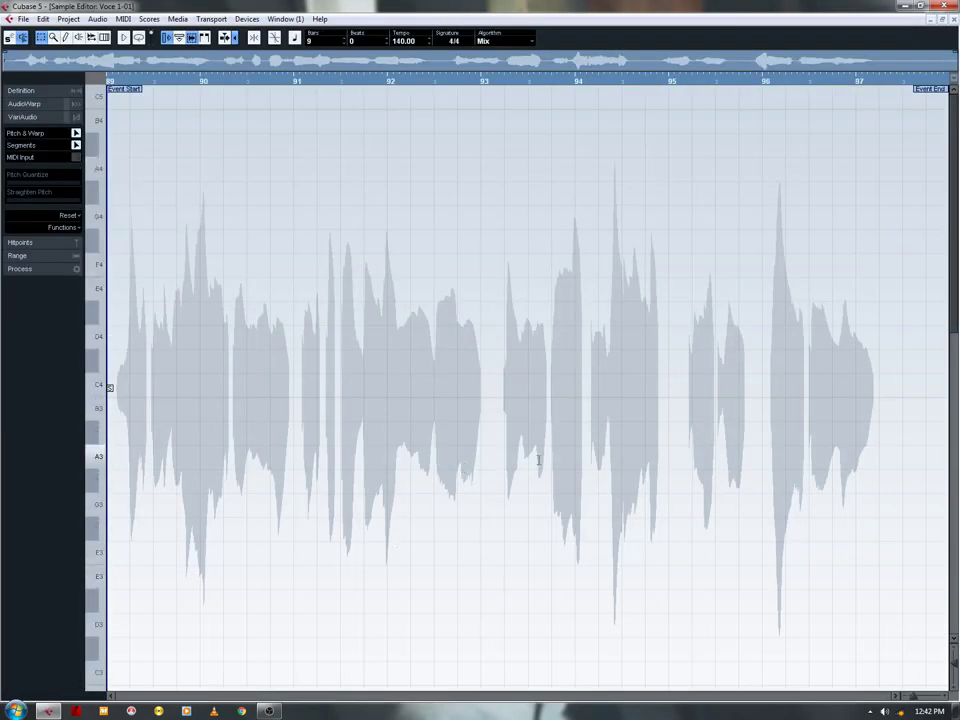
click(953, 20)
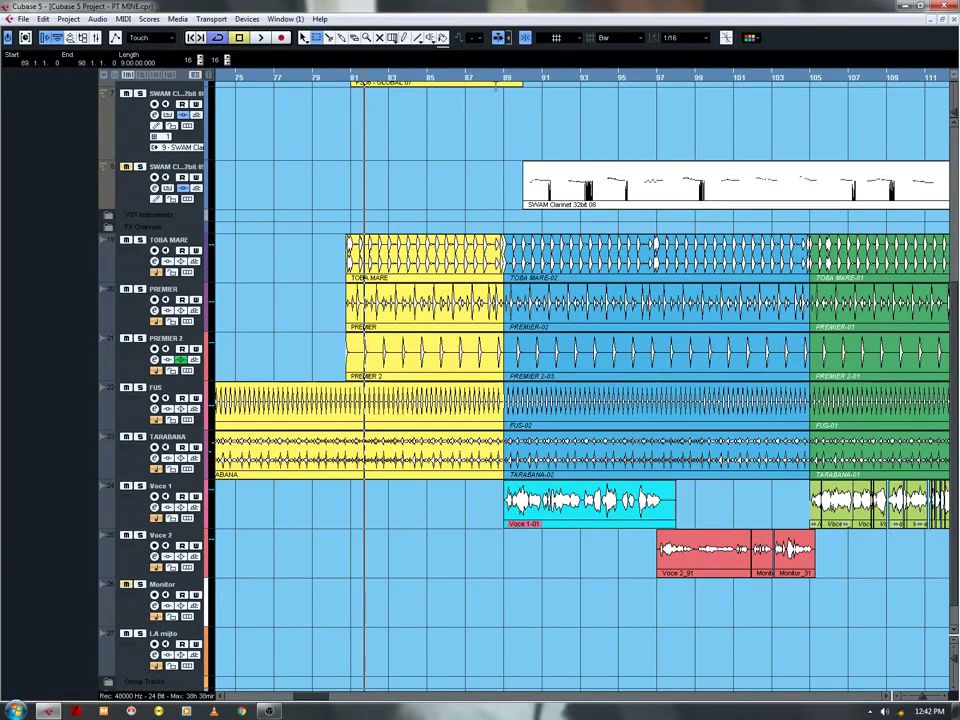
click(504, 78)
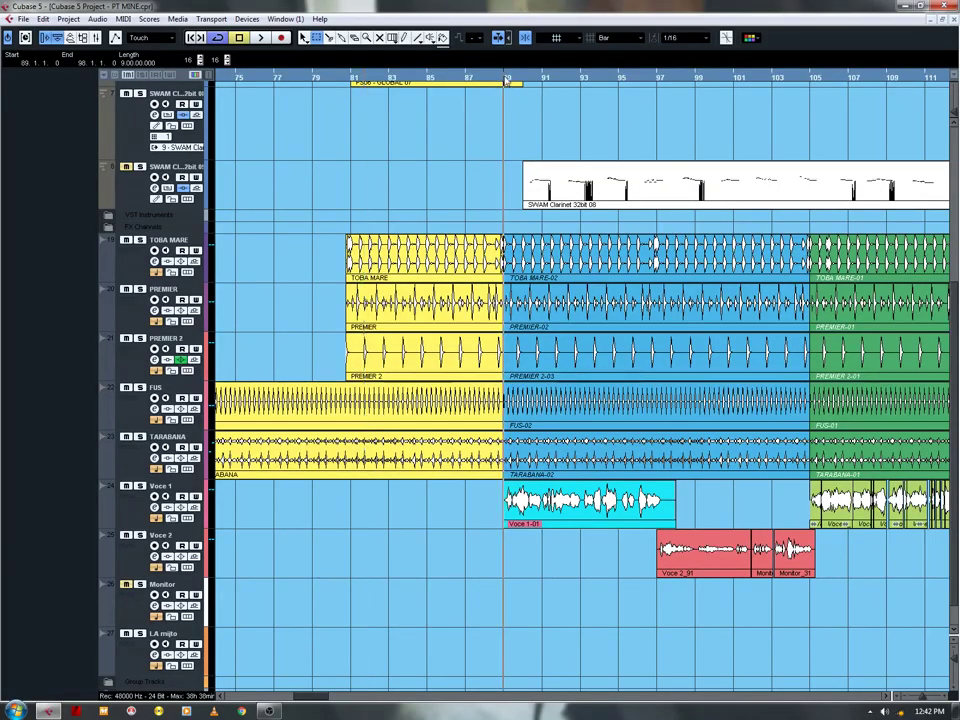
click(126, 486)
key(space)
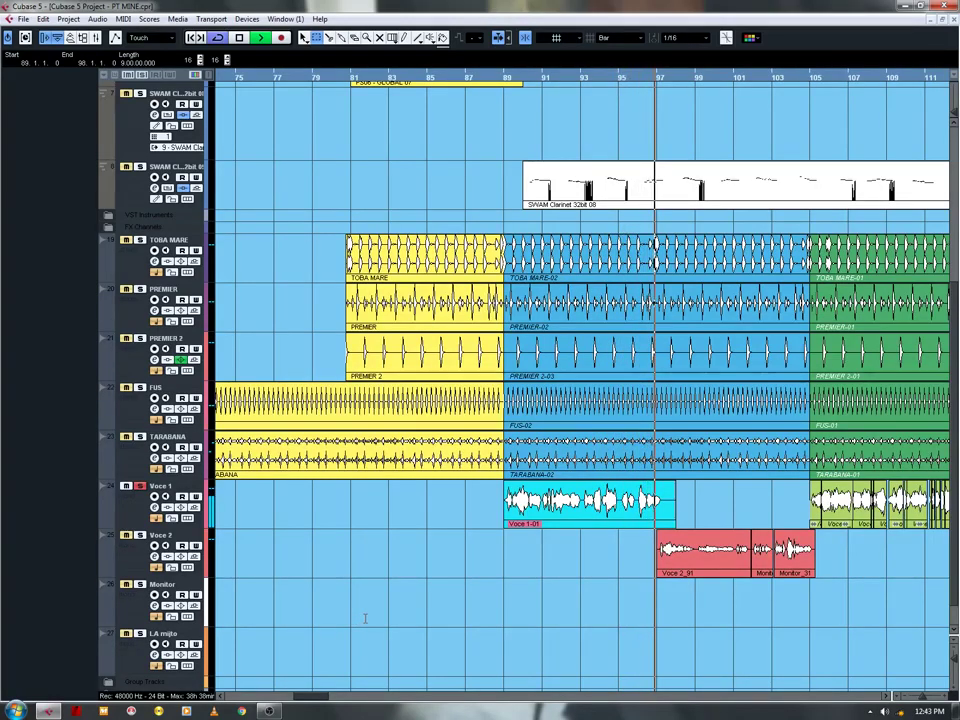
key(space)
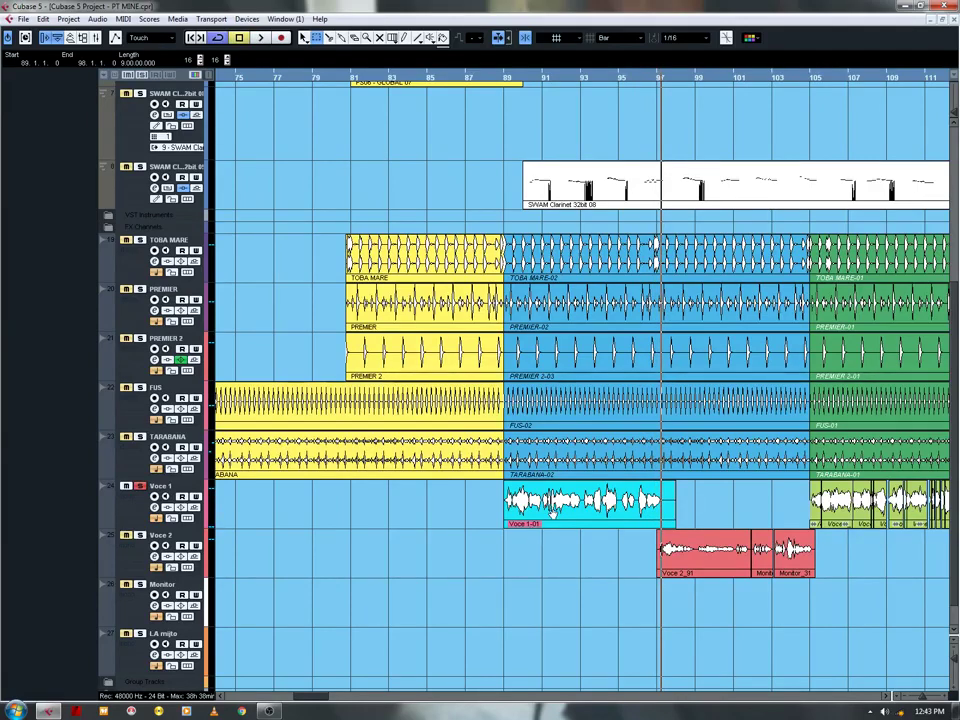
Step: Detect the VariAudio pitch segments across the whole bounced Voce 1-01 clip, and undo the bounce to restore the cut events
double_click(555, 508)
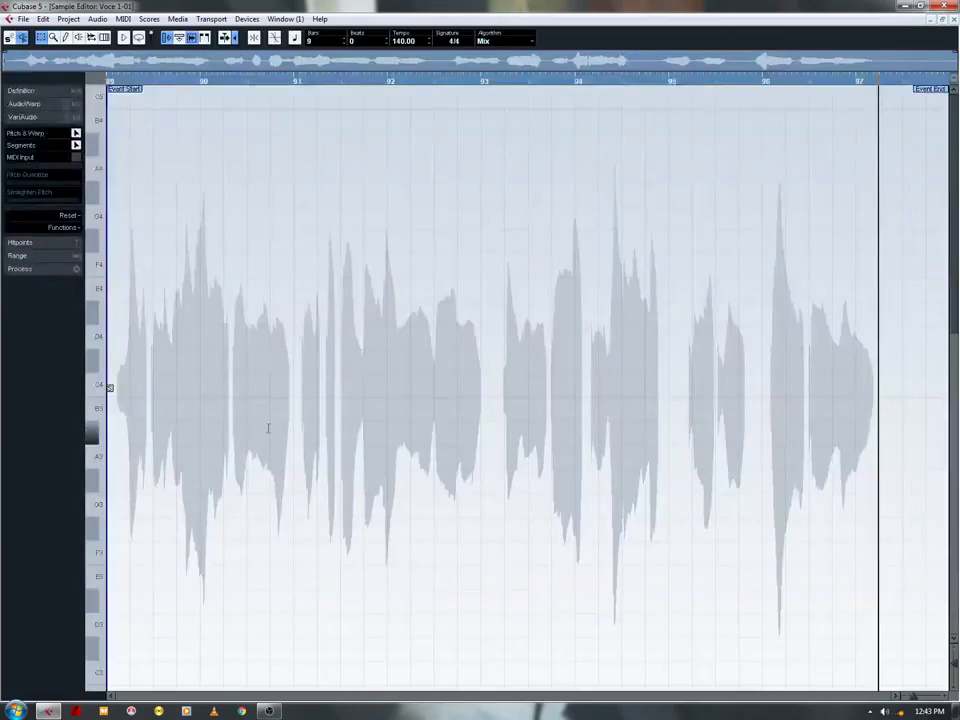
click(75, 133)
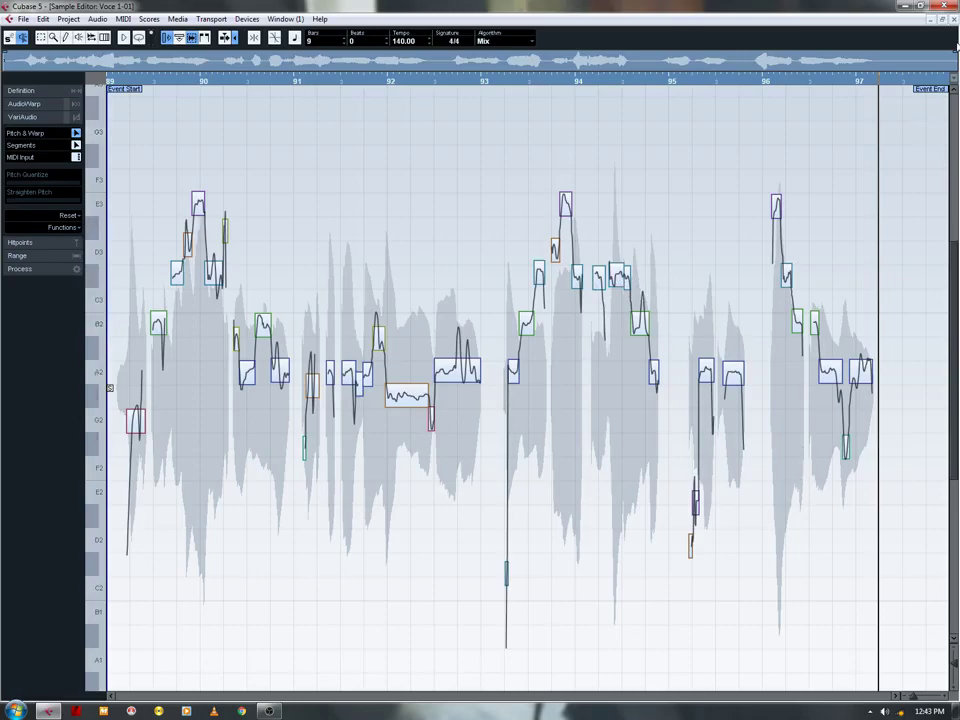
click(953, 19)
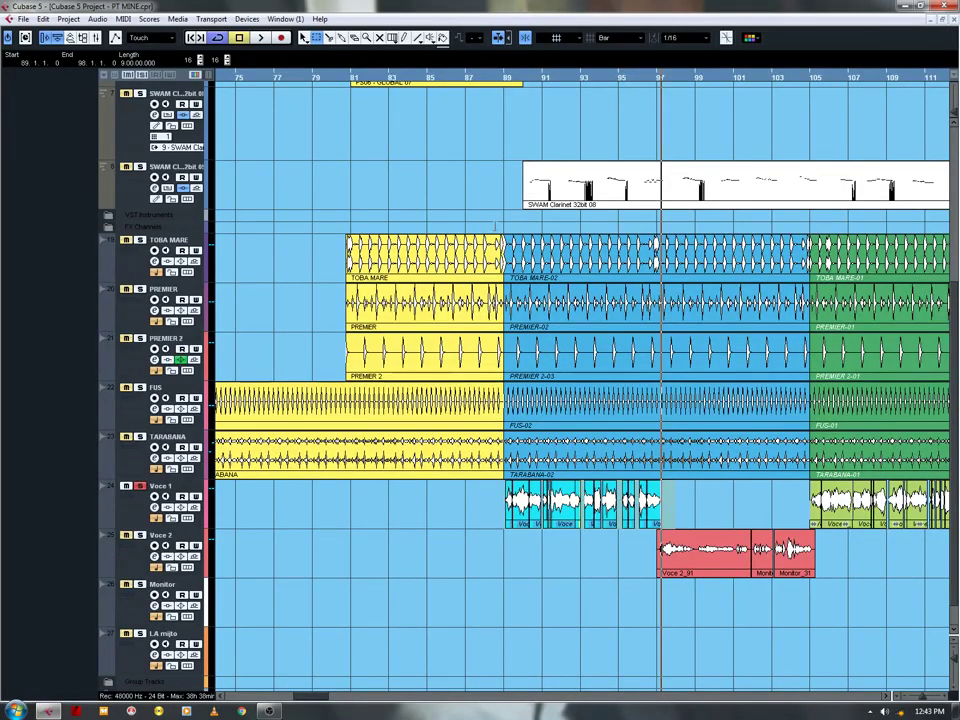
click(492, 174)
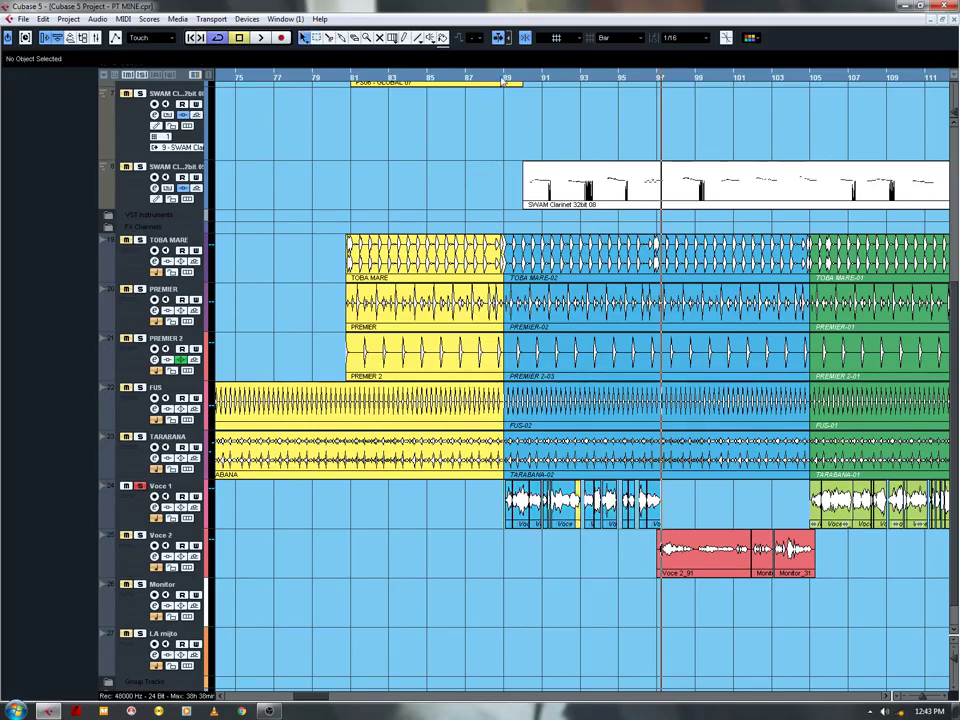
Step: Play back the Voce 1 and Voce 2 tracks soloed, with a wider span of the arrangement in view
key(space)
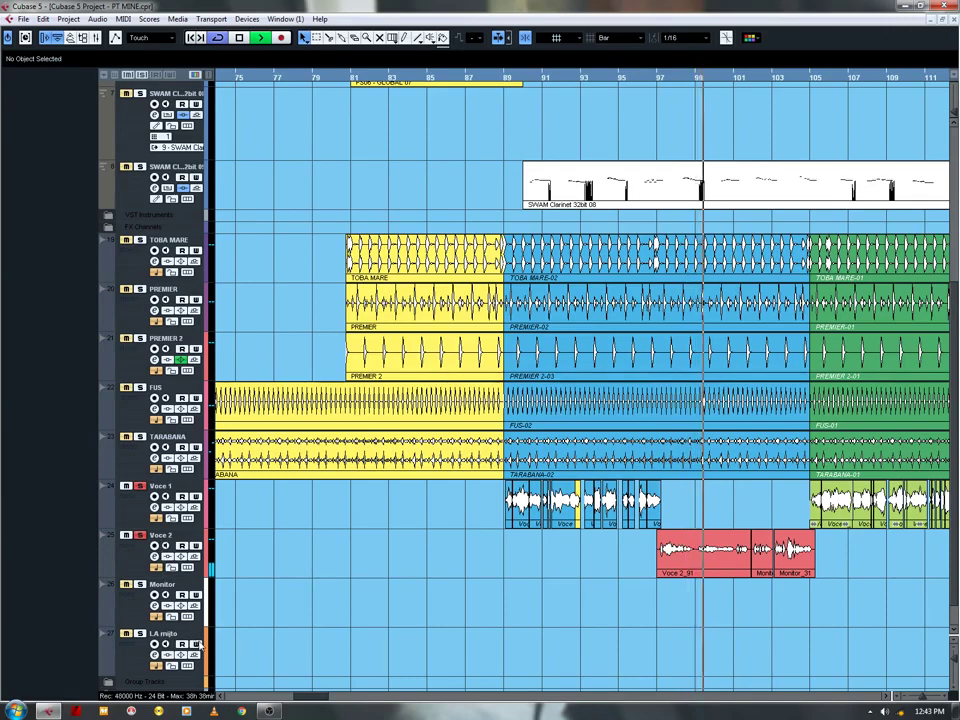
key(g)
key(g)
key(g)
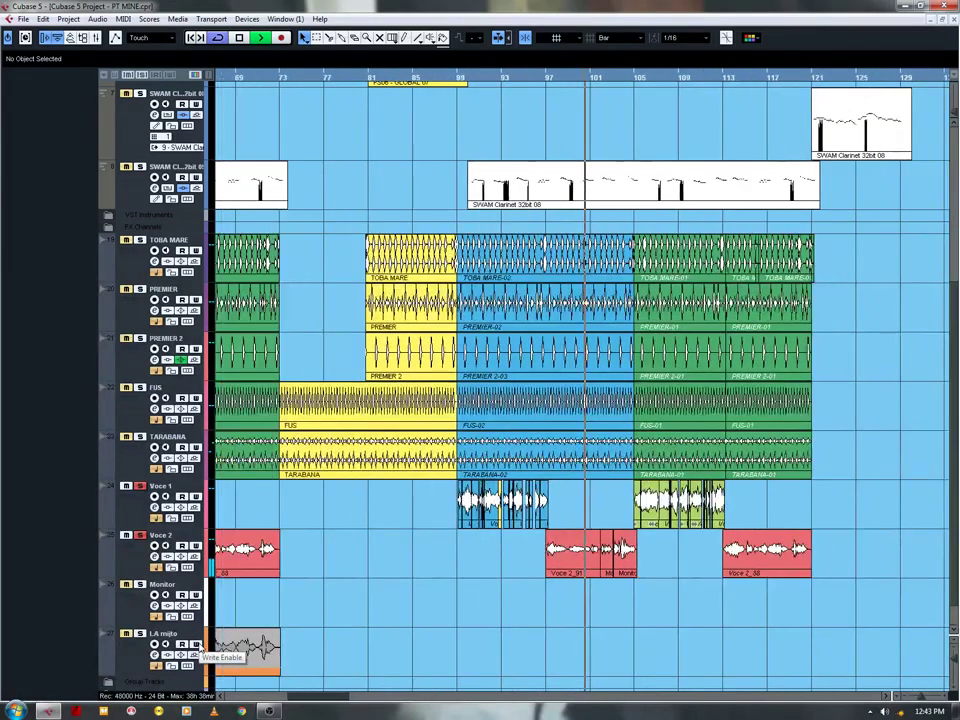
key(g)
key(g)
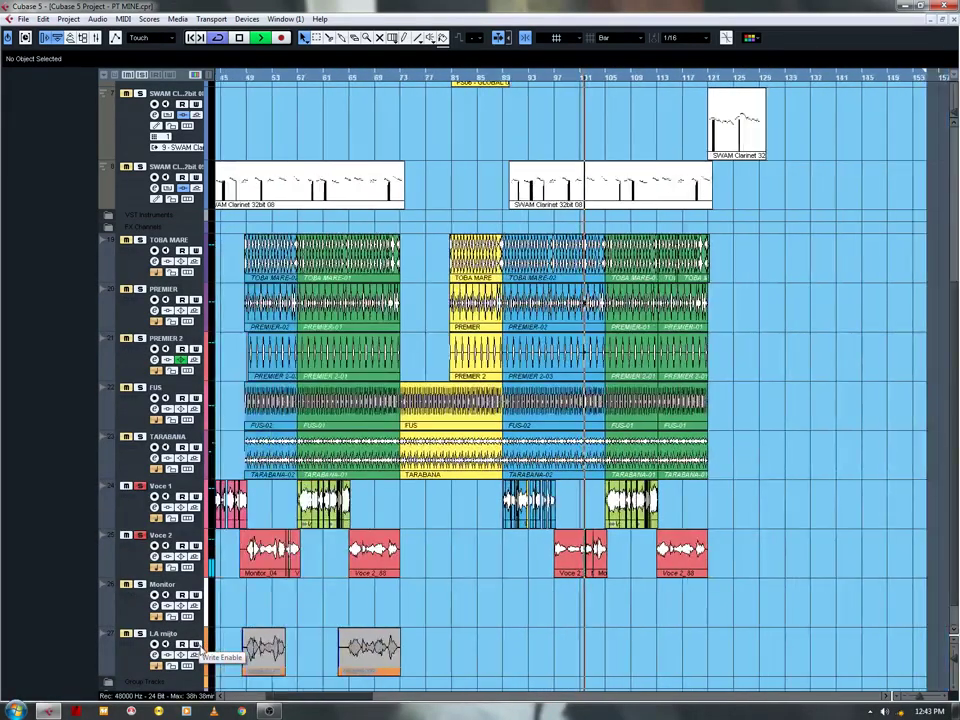
key(g)
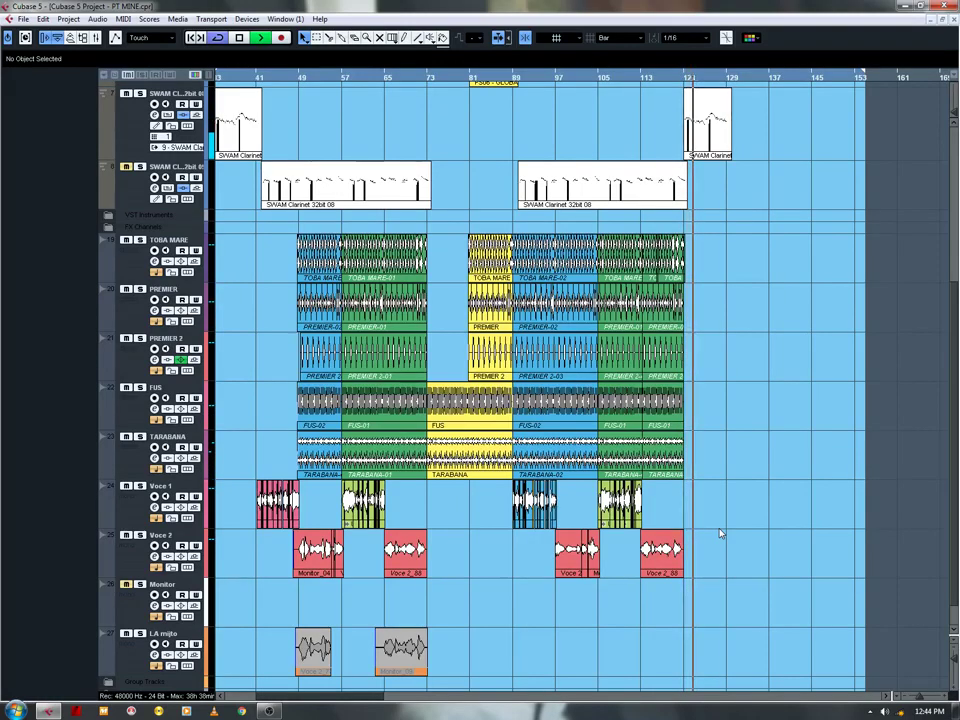
Step: Play the unsoloed mix through the closing SWAM Clarinet part with all tracks in view, and stop playback
scroll(720, 534, up, 2)
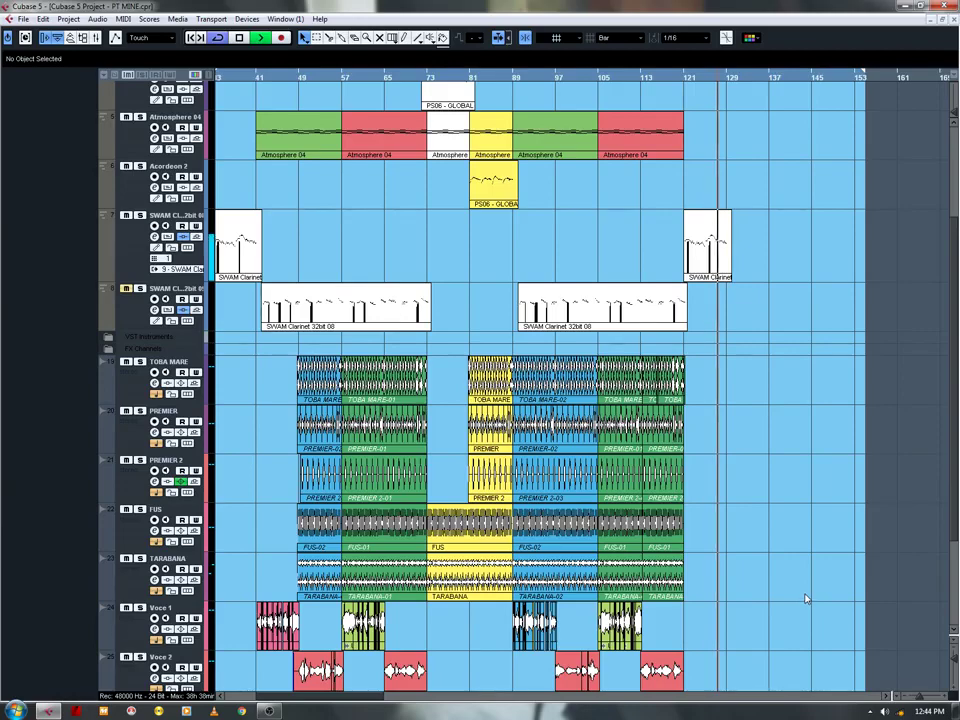
key(shift+g)
key(shift+g)
key(shift+g)
key(g)
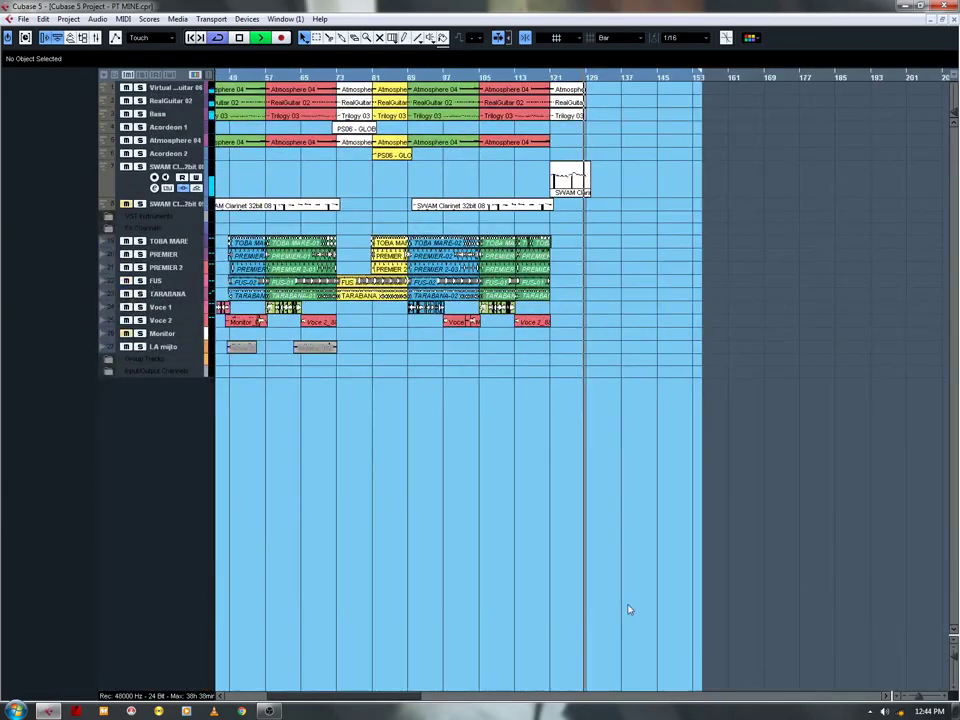
drag(629, 609, 799, 628)
key(space)
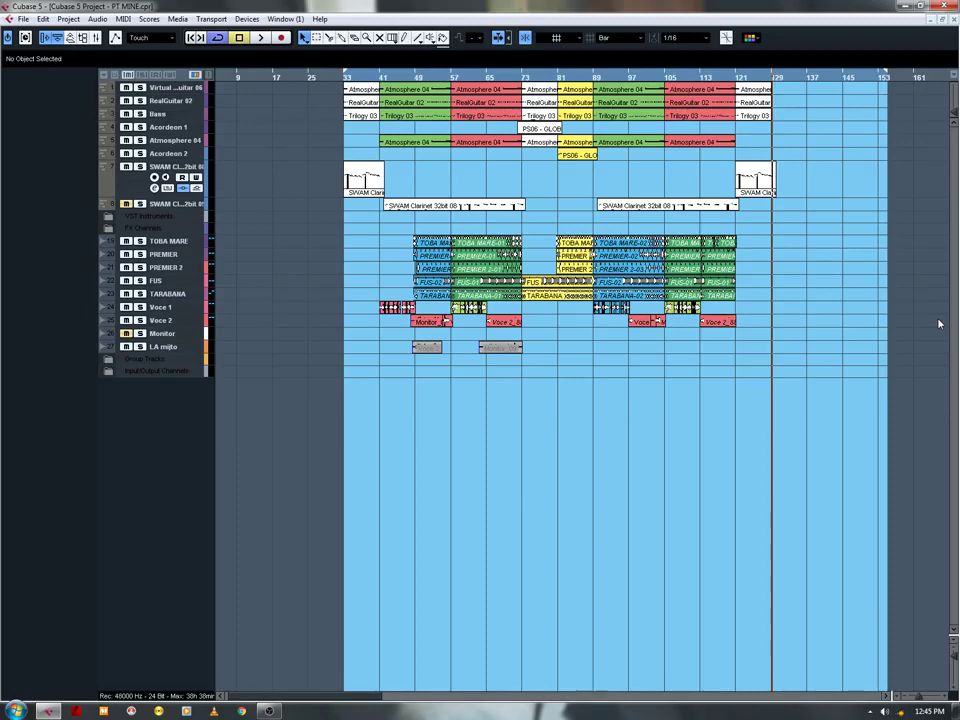
Step: Bring up the mixer and the MOTU output's PAZ Analyzer, and load its PAZ Full Reset preset
key(F3)
click(918, 586)
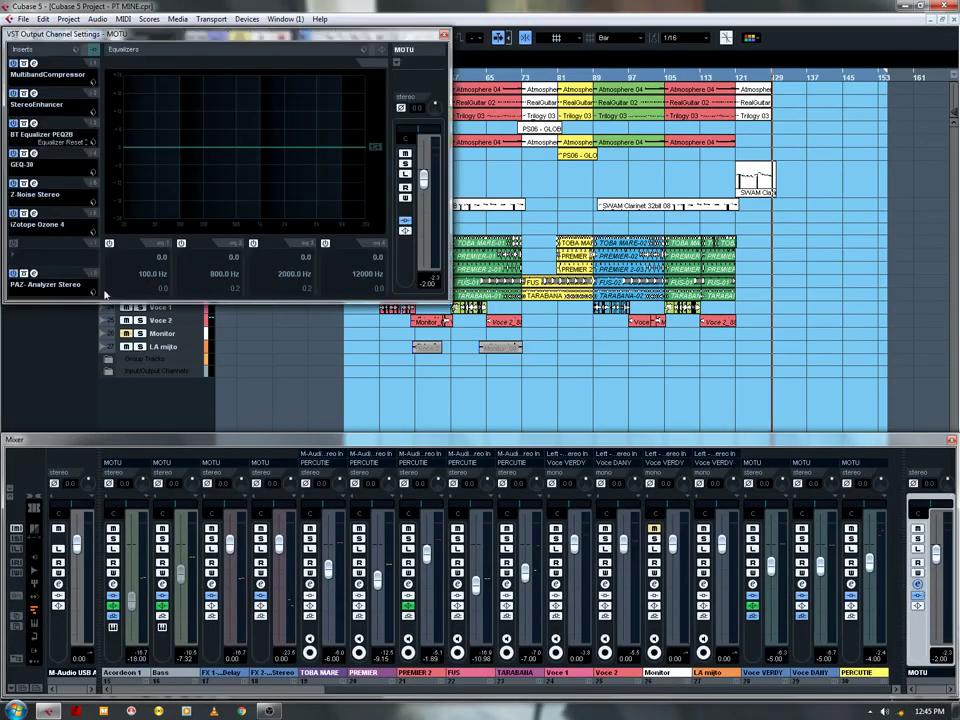
click(43, 276)
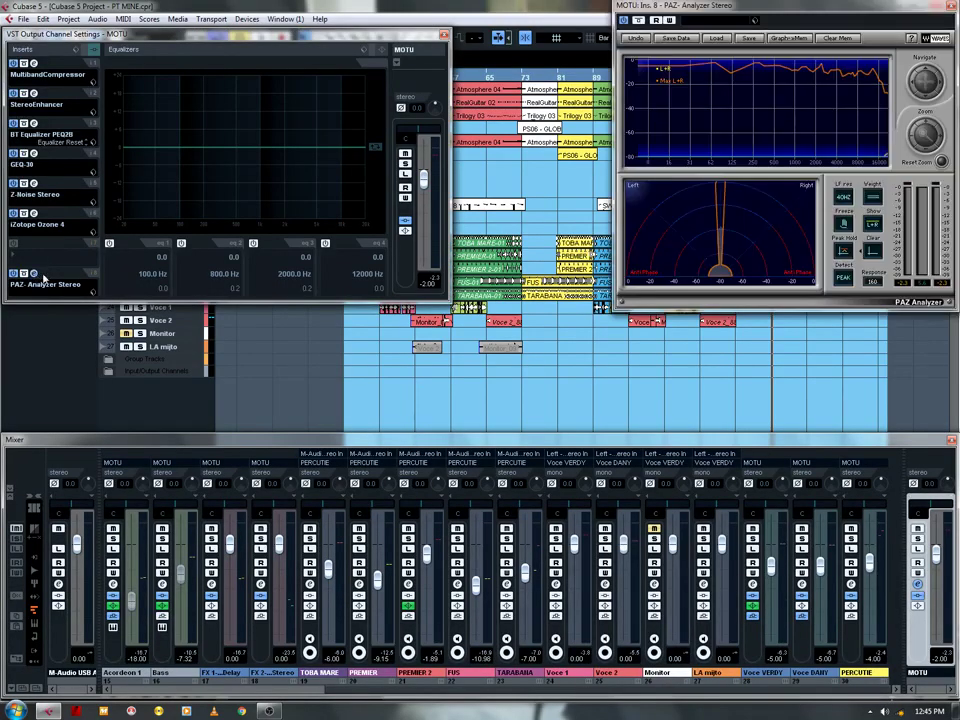
click(716, 38)
click(765, 81)
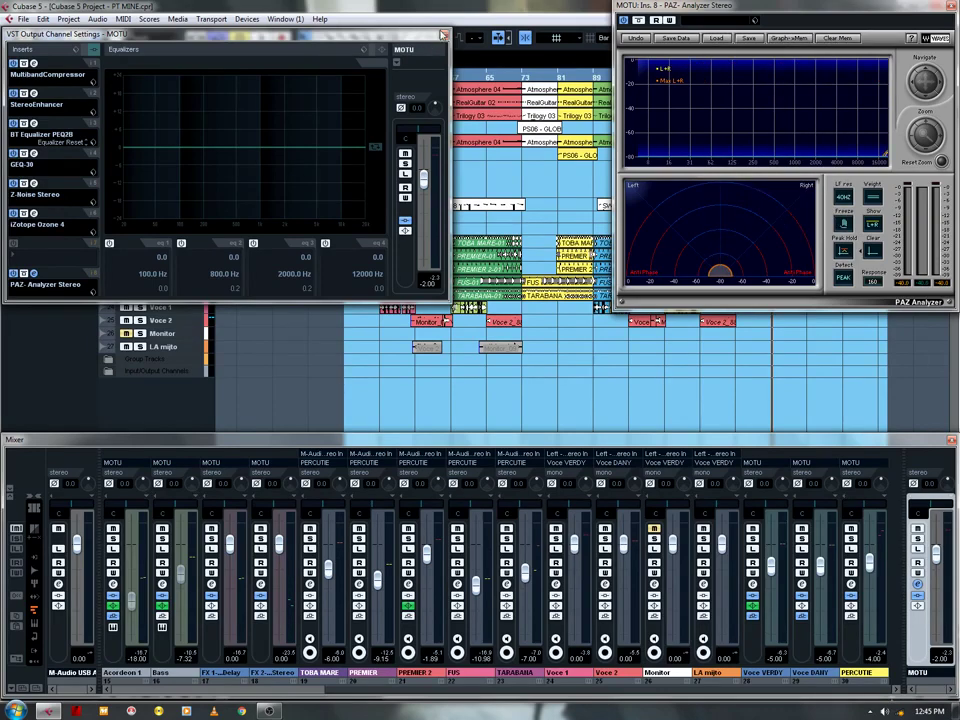
click(443, 35)
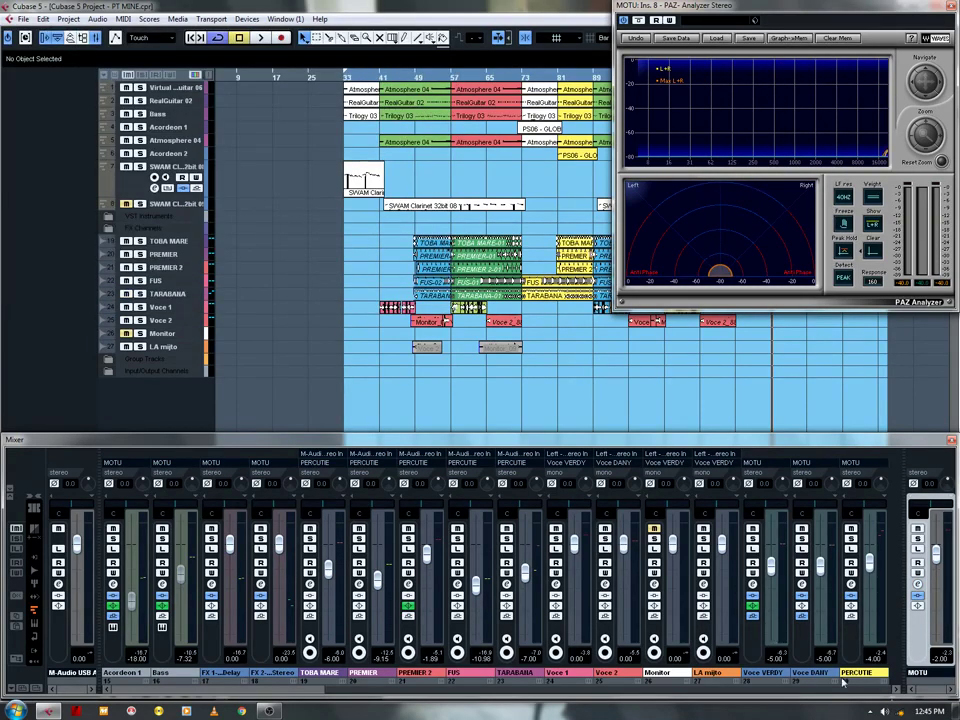
Step: Solo the PERCUTIE group and analyze its spectrum during playback after loading PAZ Full Reset, and clear the solo
click(851, 539)
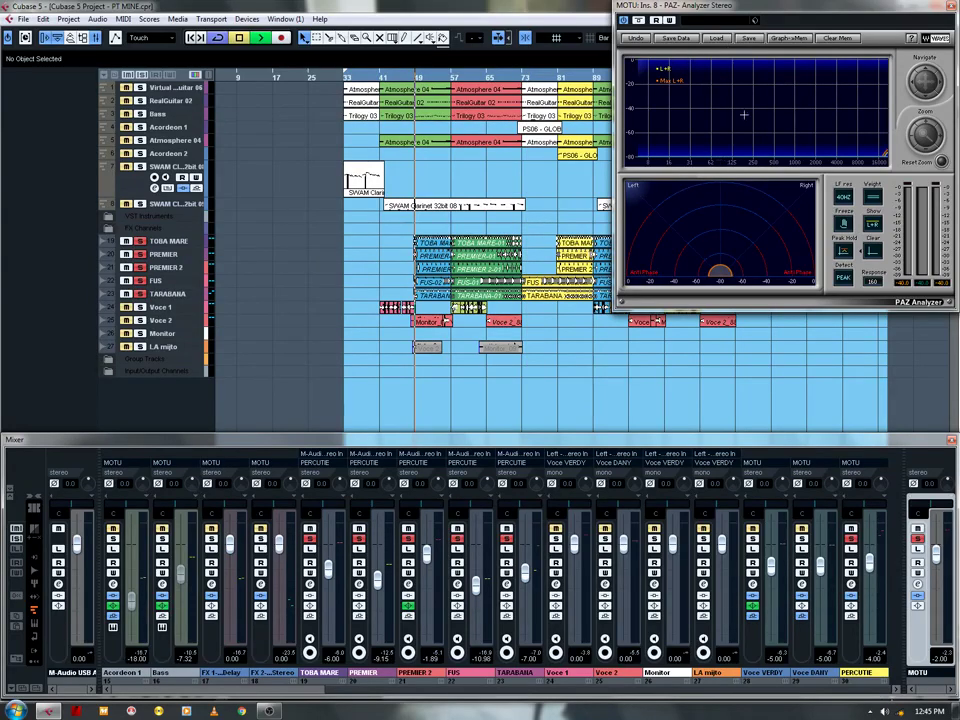
click(716, 38)
click(744, 82)
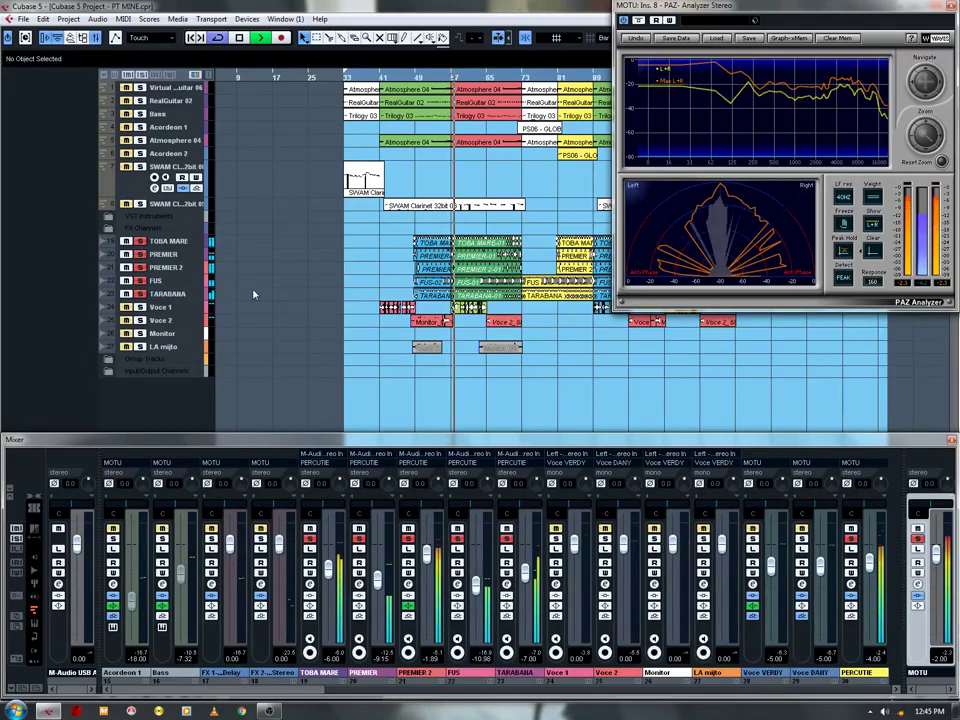
key(space)
click(851, 539)
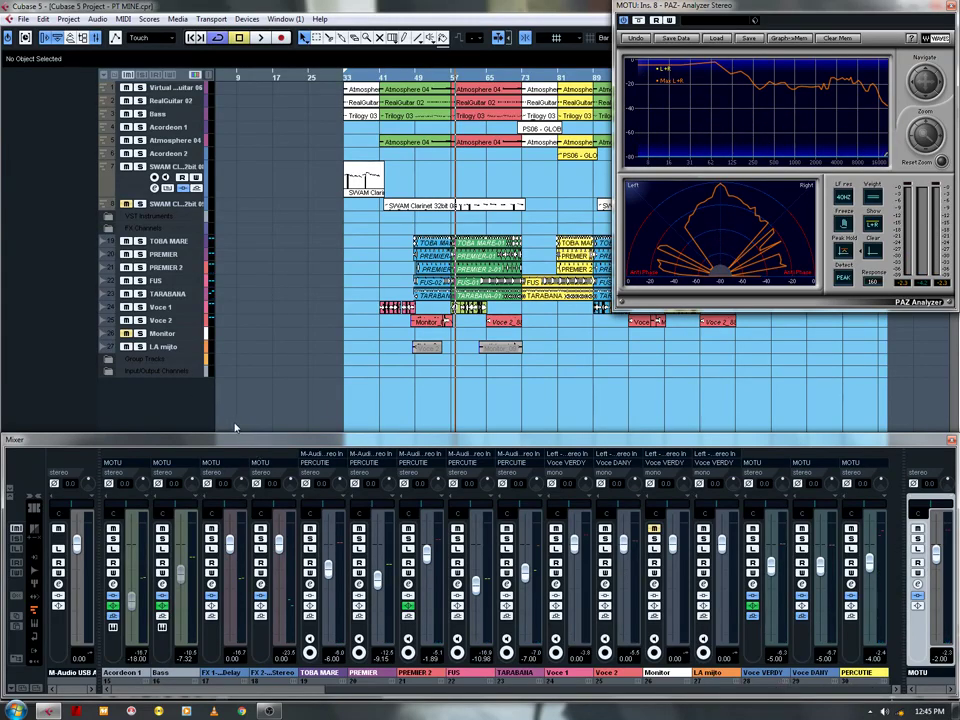
Step: Solo the guitars, Bass, Acordeon, Atmosphere and SWAM Clarinet tracks, and analyze them from bar 33 after loading PAZ Full Reset
click(140, 88)
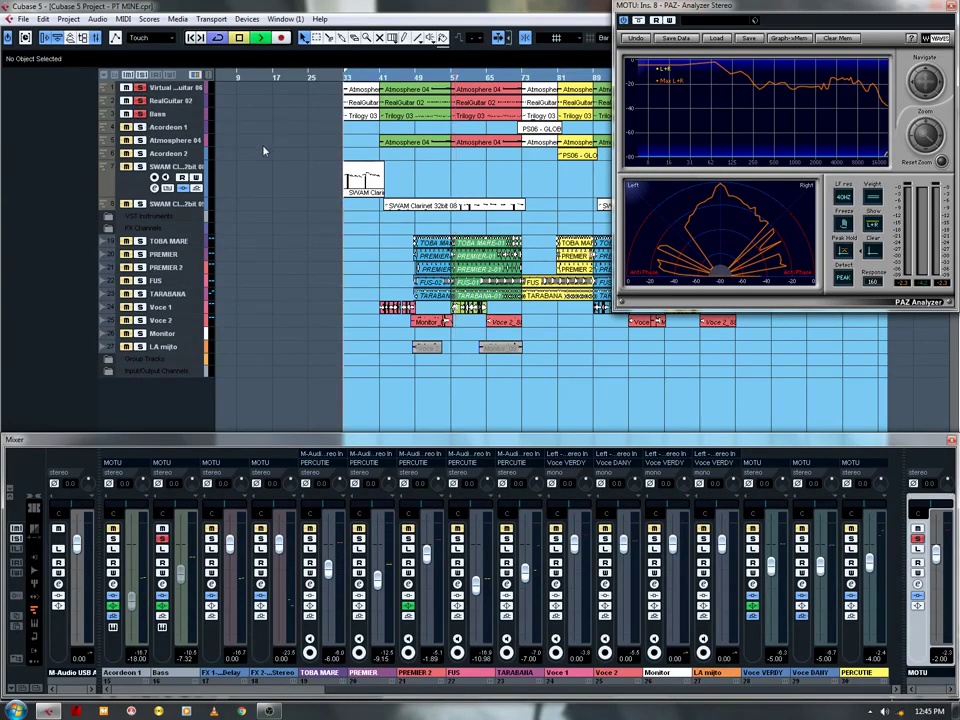
click(140, 128)
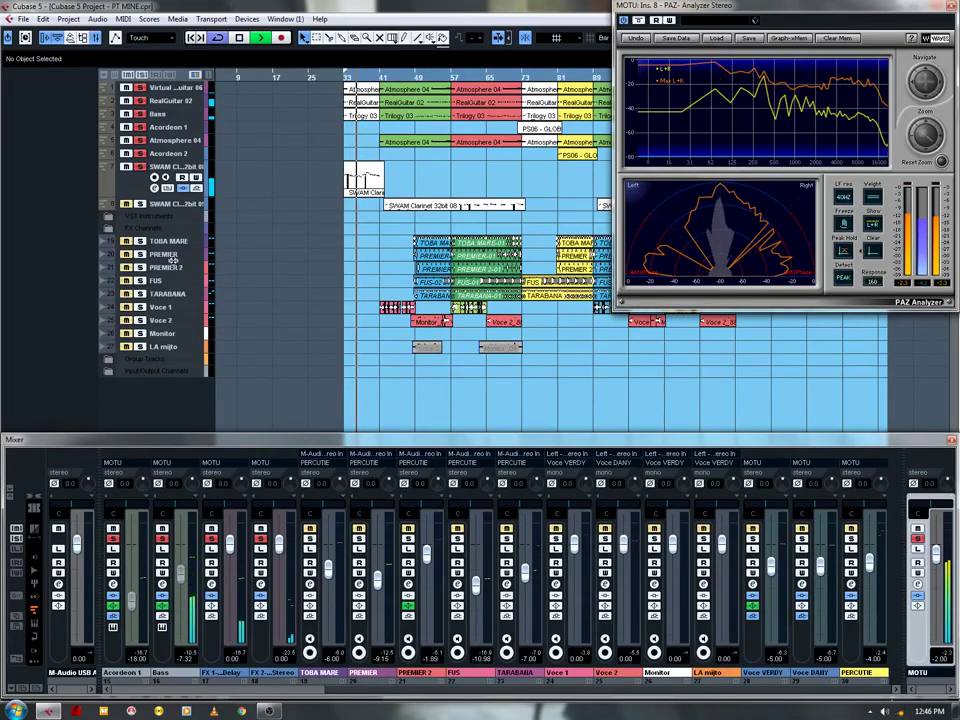
click(717, 38)
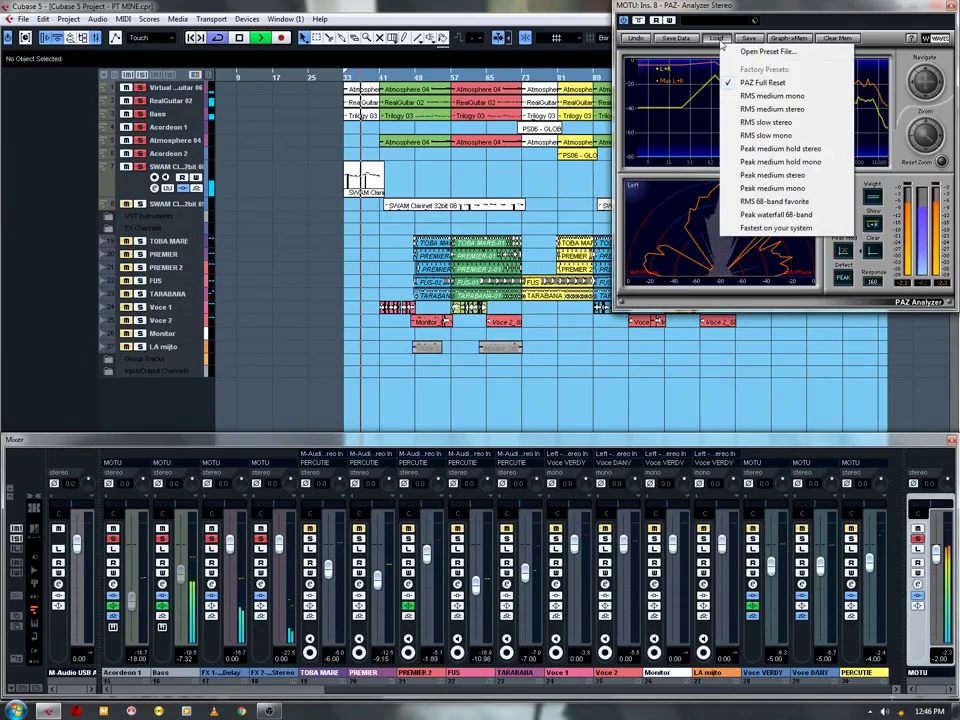
click(755, 84)
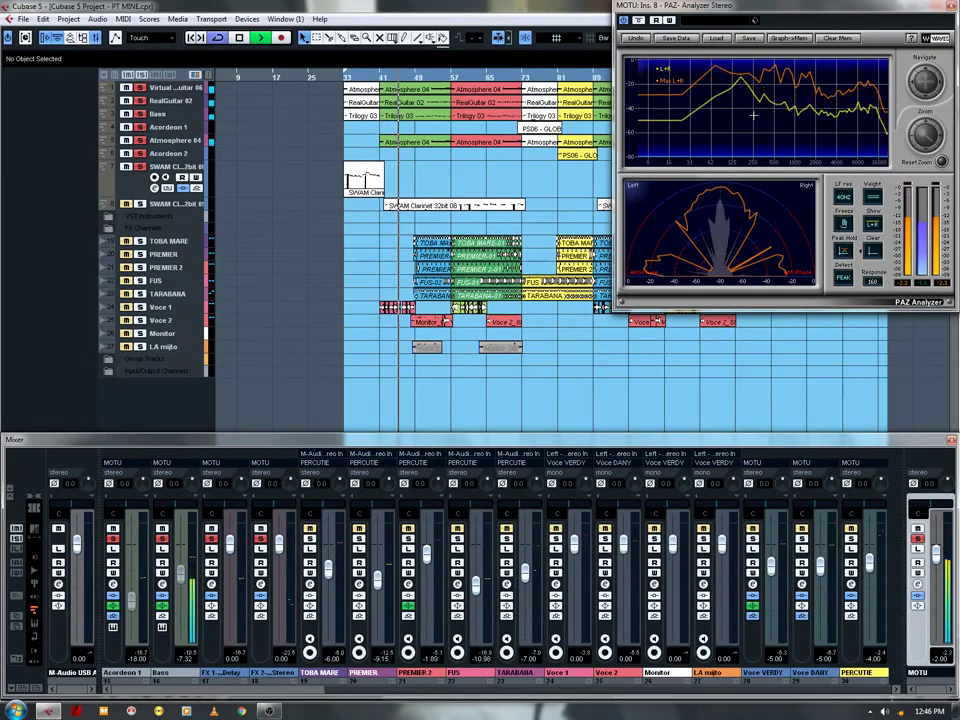
Step: Lower the Bass channel fader to -10.77, reloading PAZ Full Reset before and after to compare the instrumental spectrum
click(719, 38)
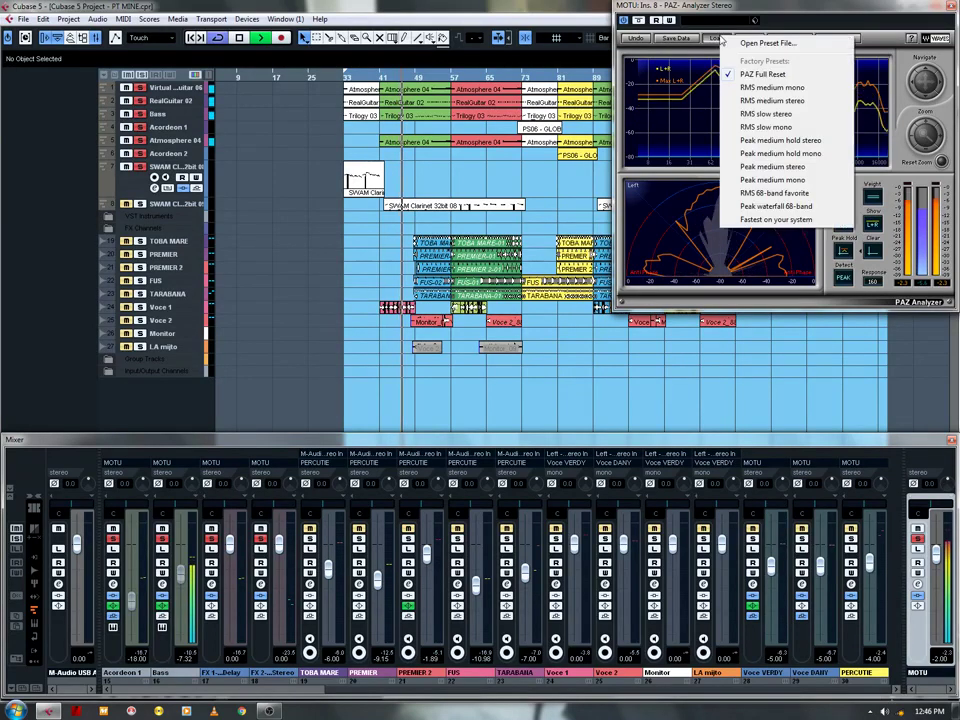
click(758, 74)
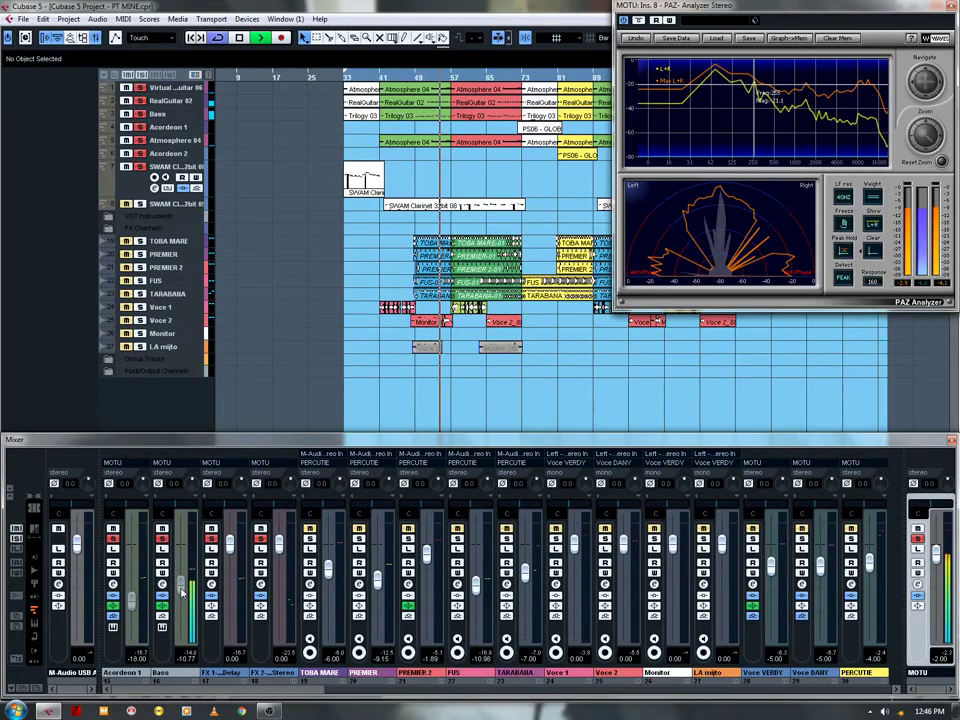
click(726, 39)
click(769, 73)
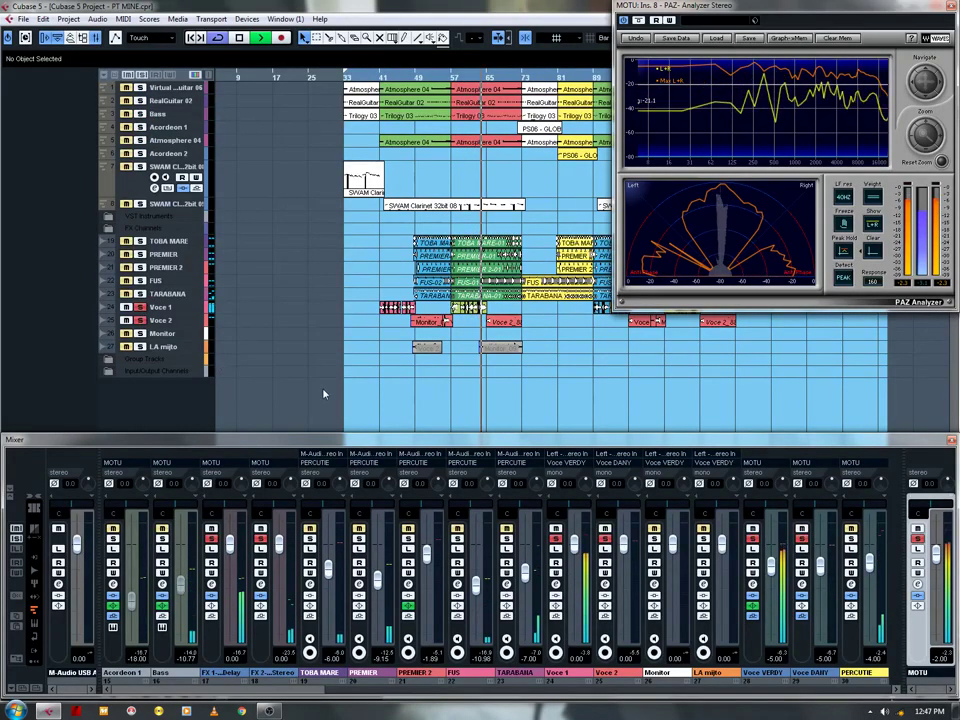
Step: Analyze the soloed Voce 1 and Voce 2 after loading PAZ Full Reset, clear all solos, and close the analyzer and mixer
click(705, 20)
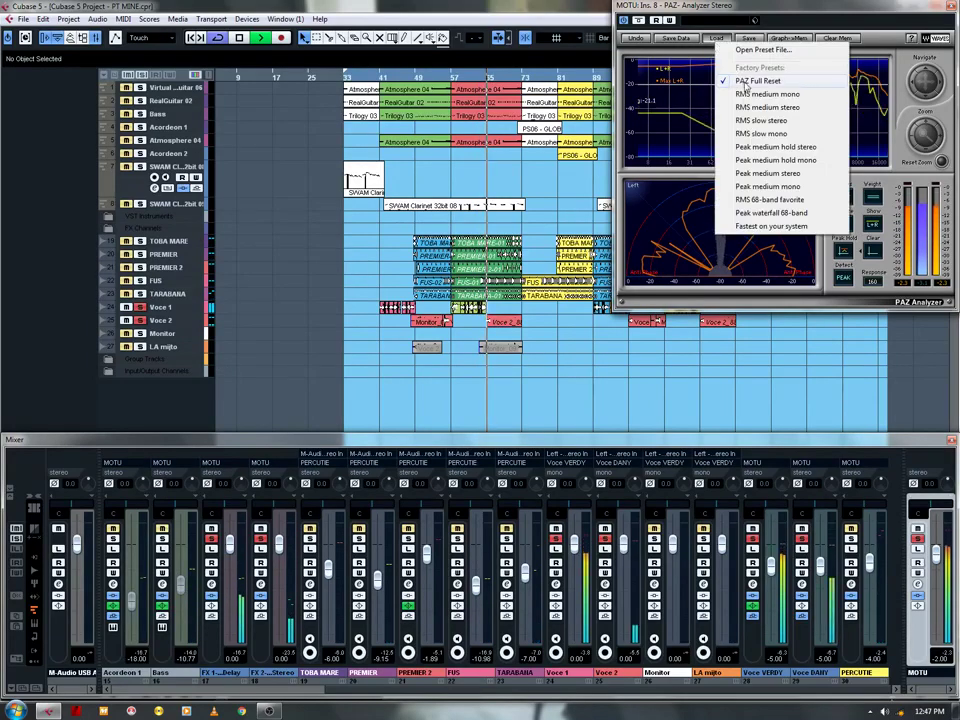
click(735, 82)
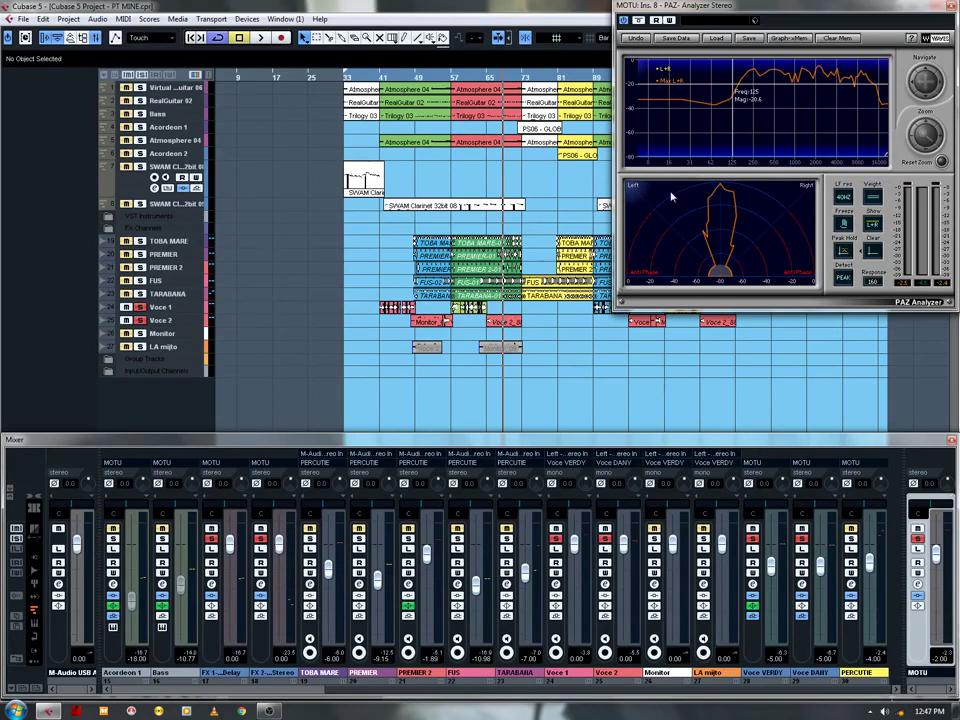
click(951, 6)
click(142, 75)
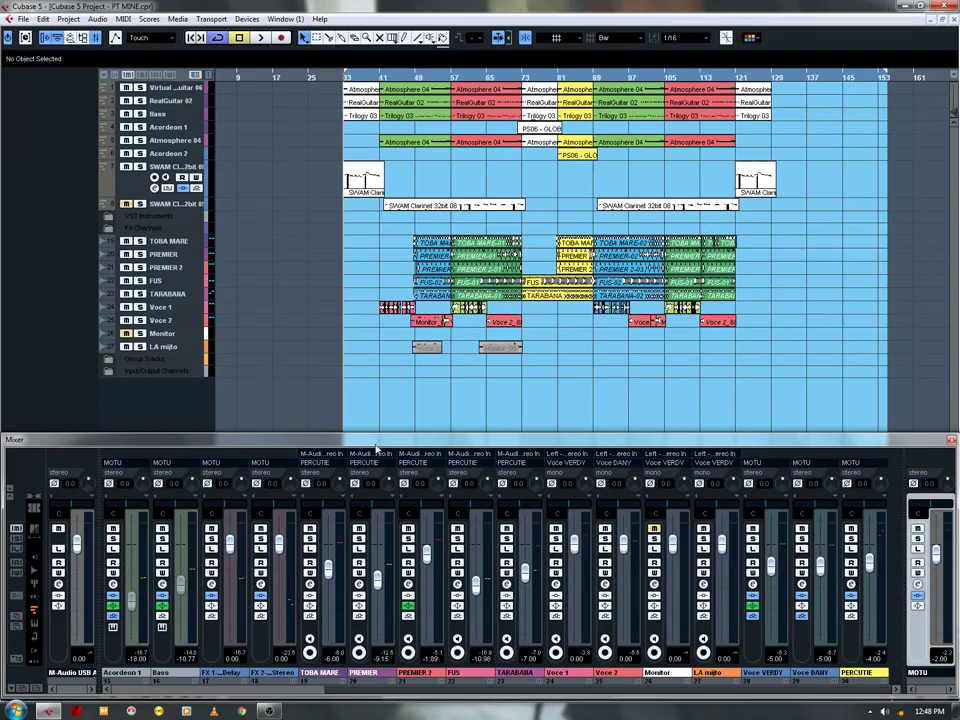
key(F3)
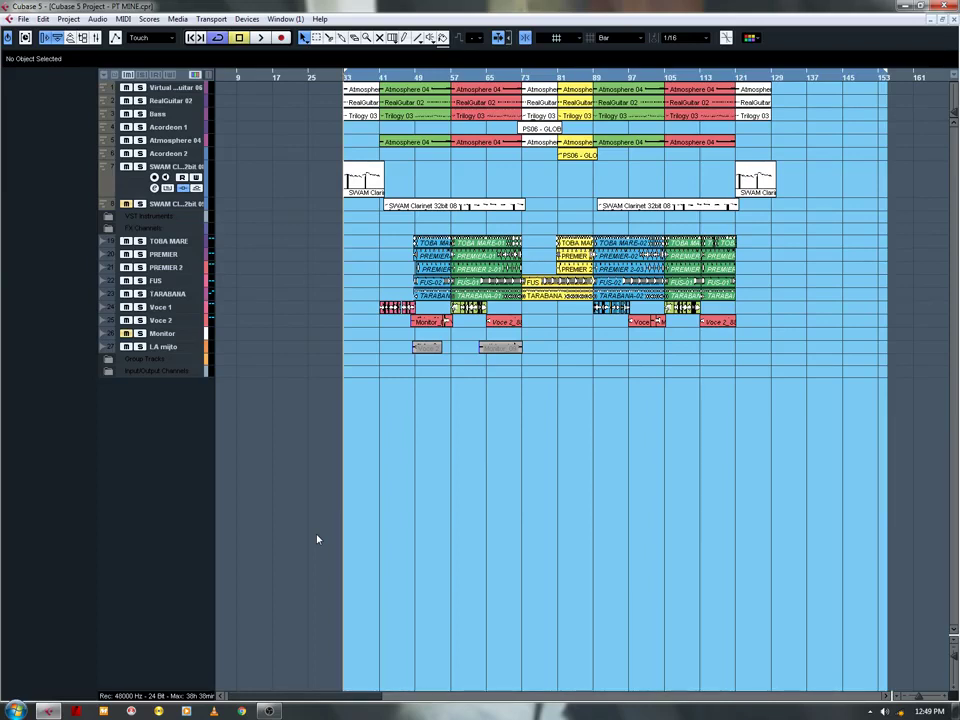
Step: Close the PT MINE project without saving it, keeping the newly created audio files on disk
click(945, 19)
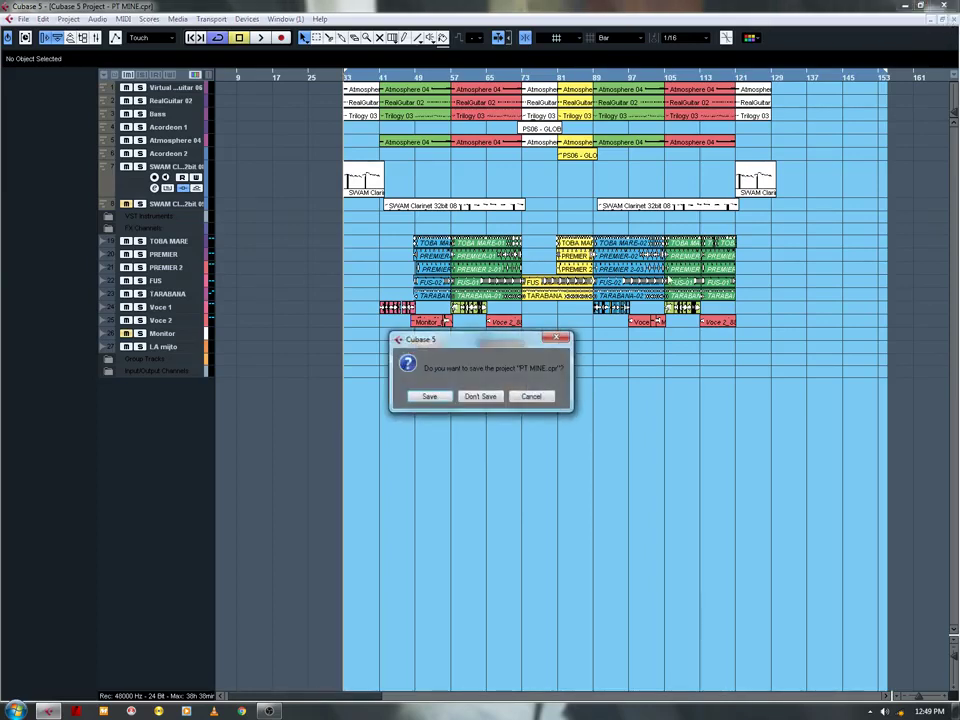
click(491, 397)
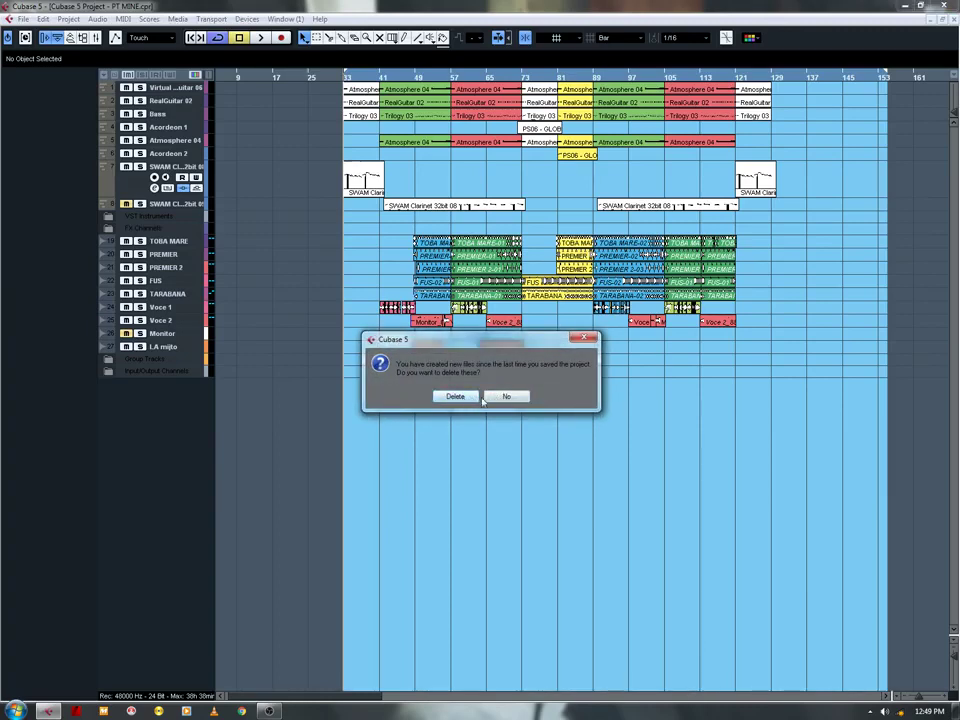
click(507, 397)
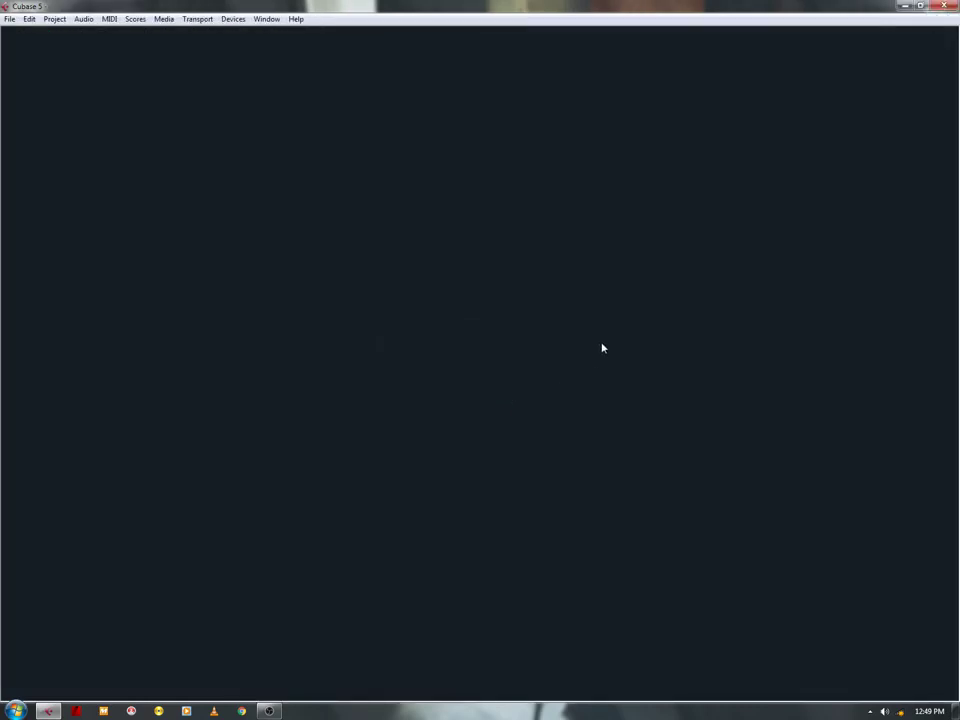